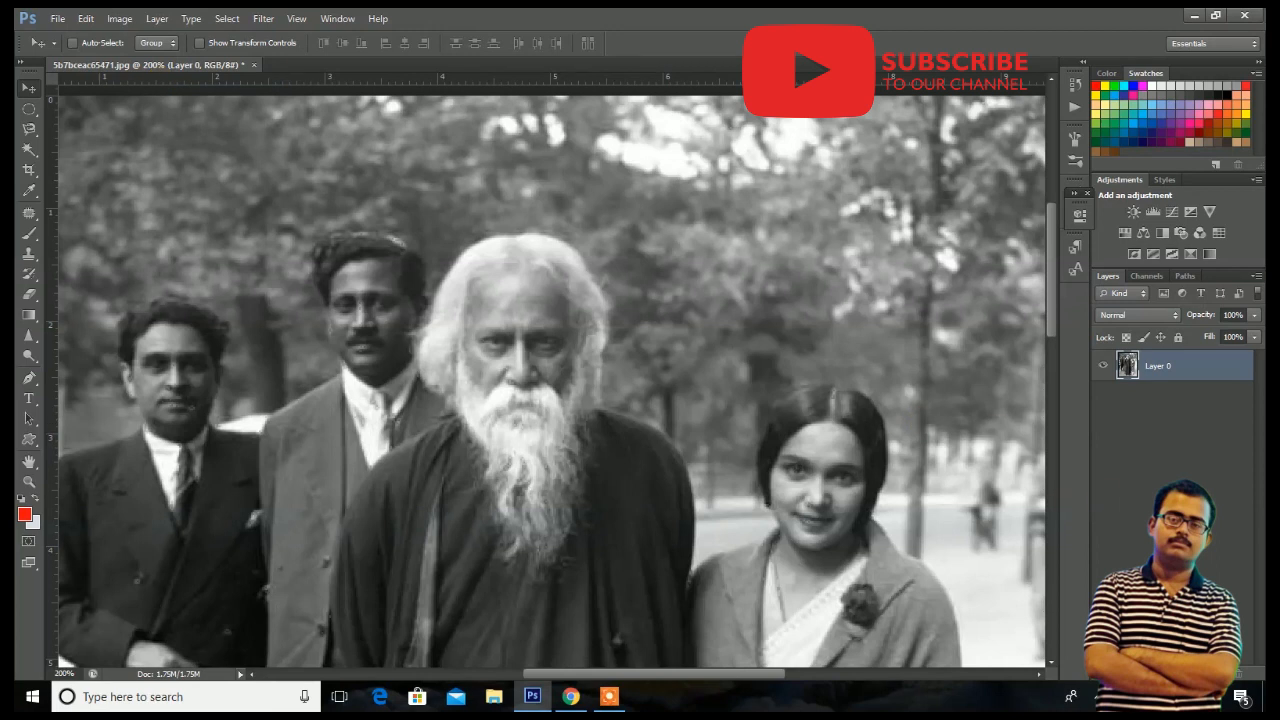
Add a Solid Color fill layer above the photo in a teal green.
click(1196, 667)
click(1150, 337)
click(1192, 230)
click(1180, 671)
click(1131, 335)
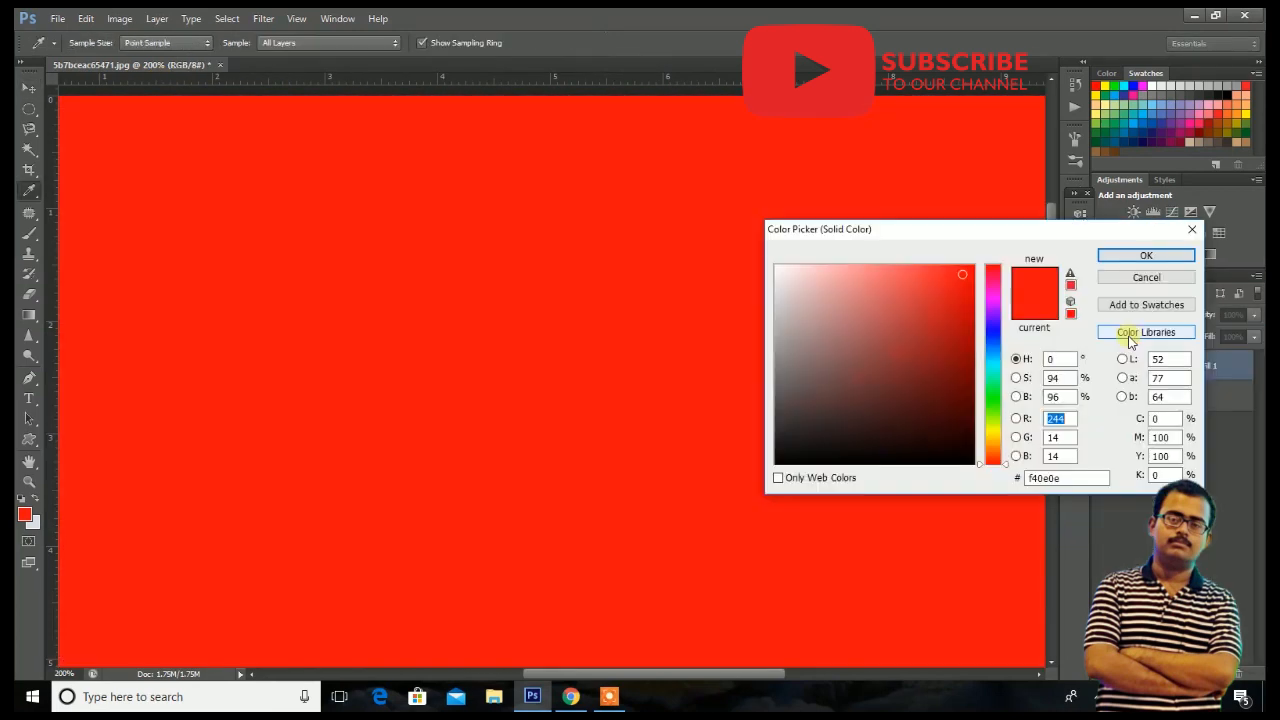
drag(996, 422, 990, 387)
drag(906, 275, 900, 299)
click(1146, 256)
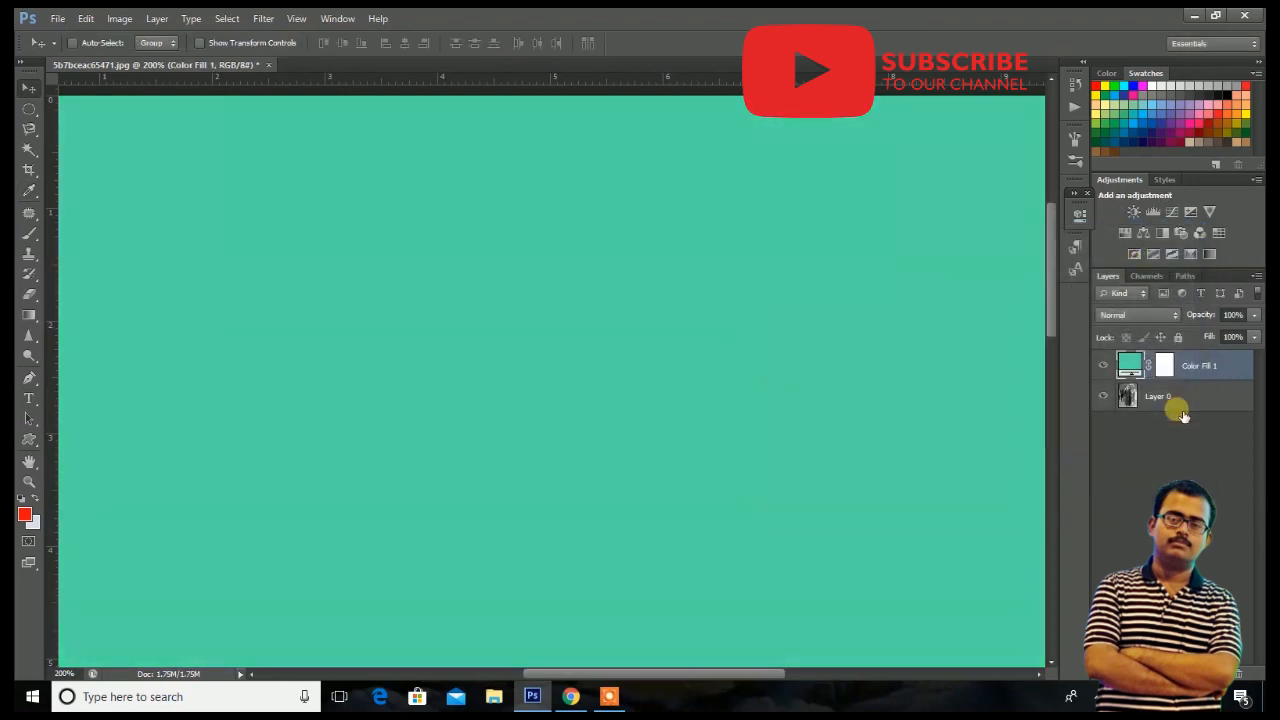
Invert the fill layer's mask to black and set the layer's blend mode to Soft Light.
click(1164, 366)
key(ctrl+i)
click(1147, 368)
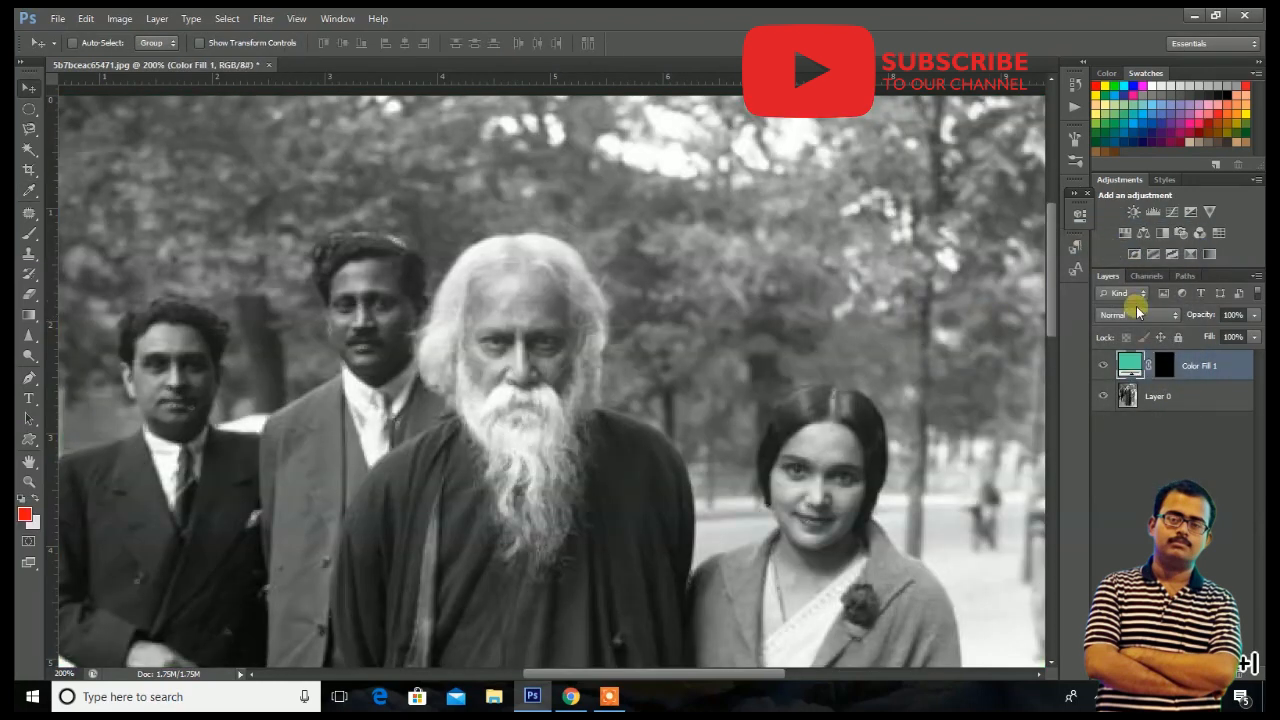
click(1136, 315)
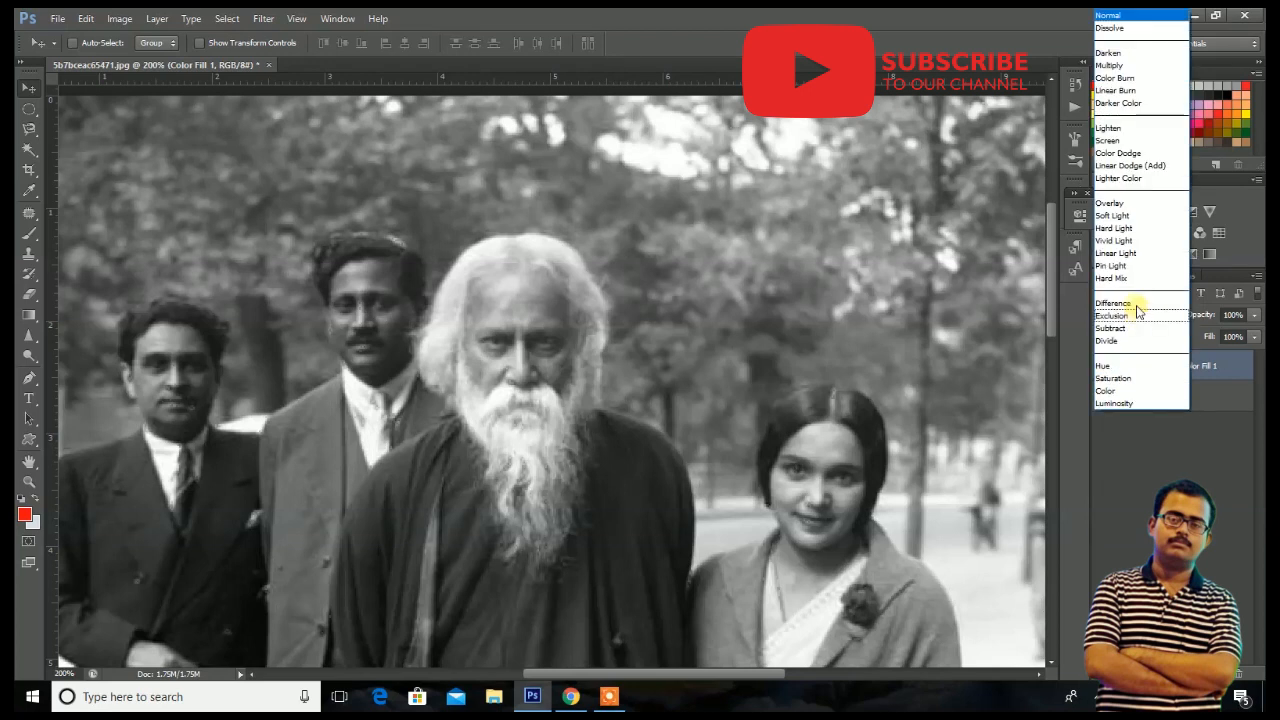
click(1122, 215)
click(1164, 366)
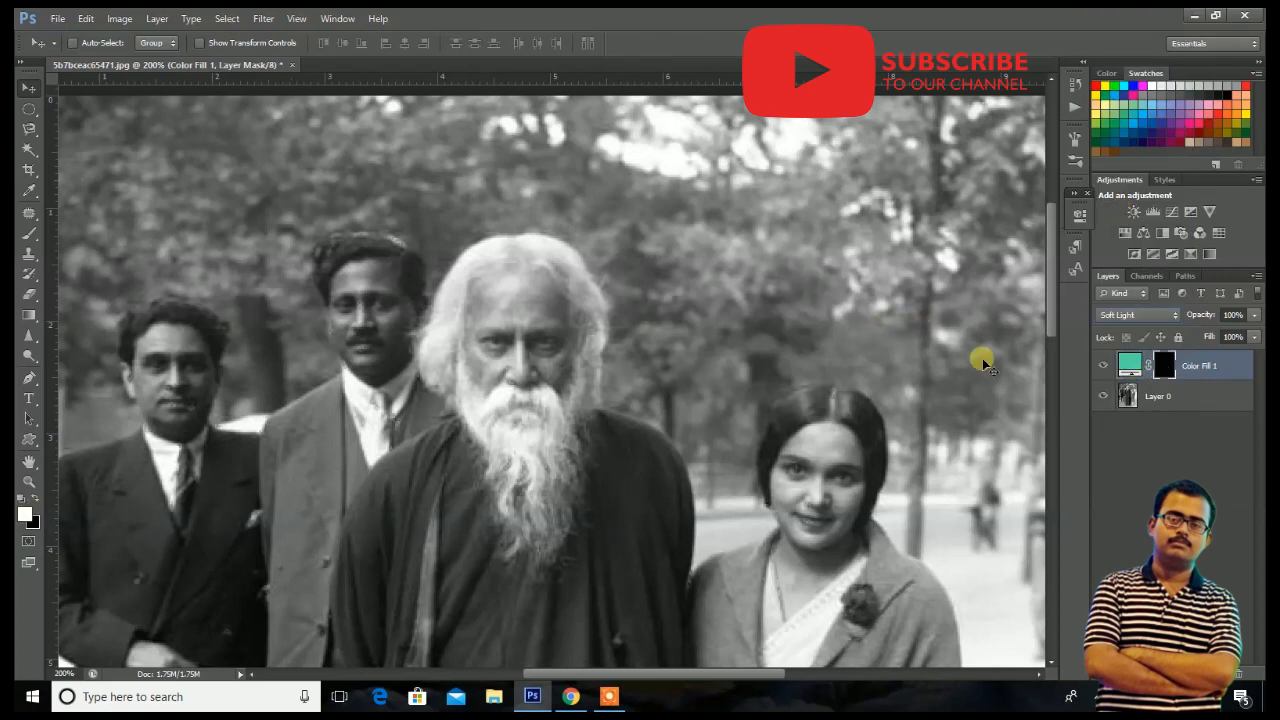
Paint white on the fill layer's mask with a large soft brush to tint the trees behind the group green.
key(ctrl+plus)
key(b)
drag(783, 329, 849, 277)
key(ctrl+minus)
key(ctrl+minus)
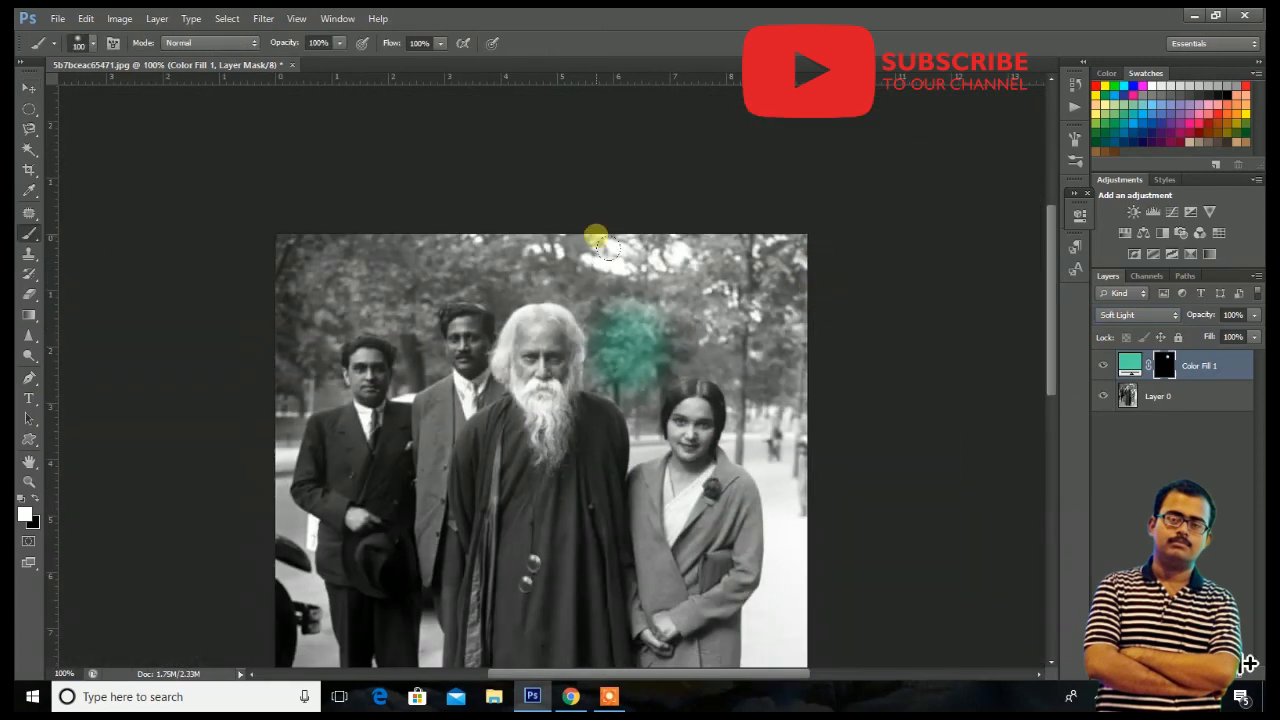
key(ctrl+plus)
key(ctrl+minus)
drag(775, 290, 717, 262)
mouse_move(746, 312)
mouse_down()
mouse_move(795, 325)
mouse_move(796, 373)
mouse_move(733, 370)
mouse_move(605, 276)
mouse_move(316, 280)
mouse_move(296, 258)
mouse_move(392, 267)
mouse_move(421, 253)
mouse_move(314, 320)
mouse_move(300, 362)
mouse_move(362, 310)
mouse_move(410, 292)
mouse_move(372, 316)
mouse_up()
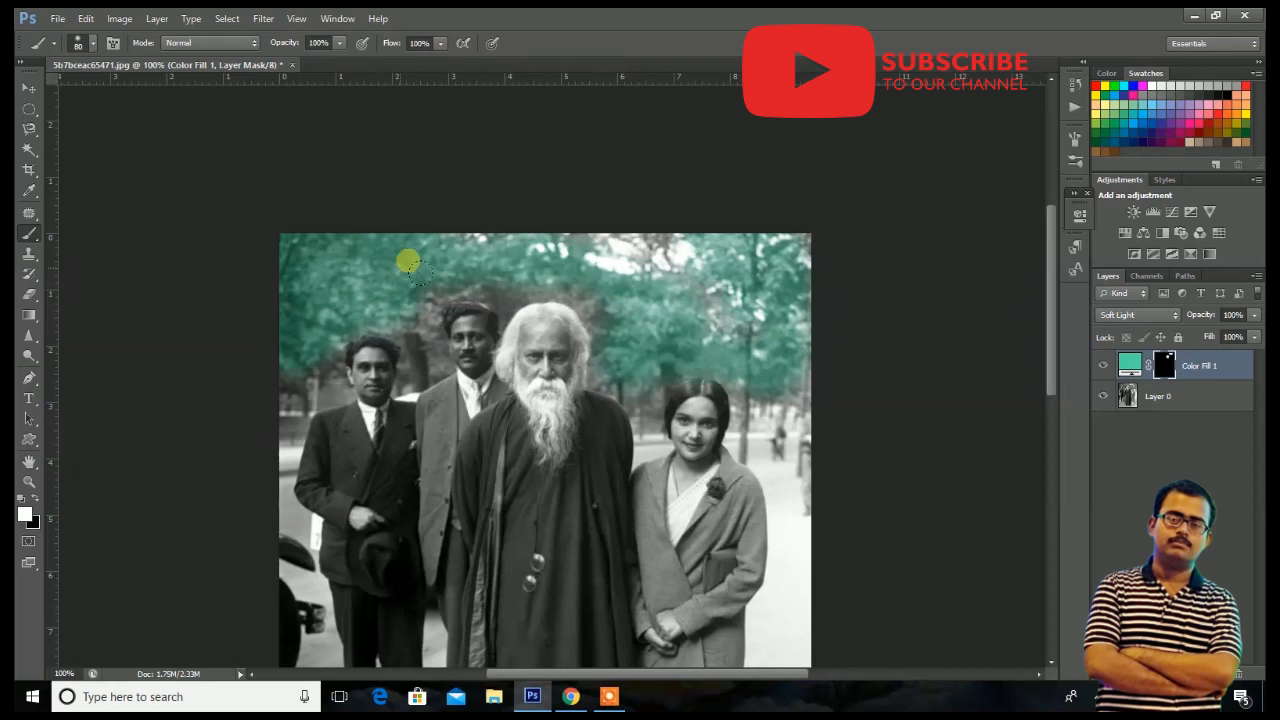
Extend the green tint with a size 30 brush around the bearded man's head and down toward the woman's hair.
key(ctrl+plus)
key(ctrl+plus)
scroll(432, 283, up, 4)
key(bracketleft)
key(bracketleft)
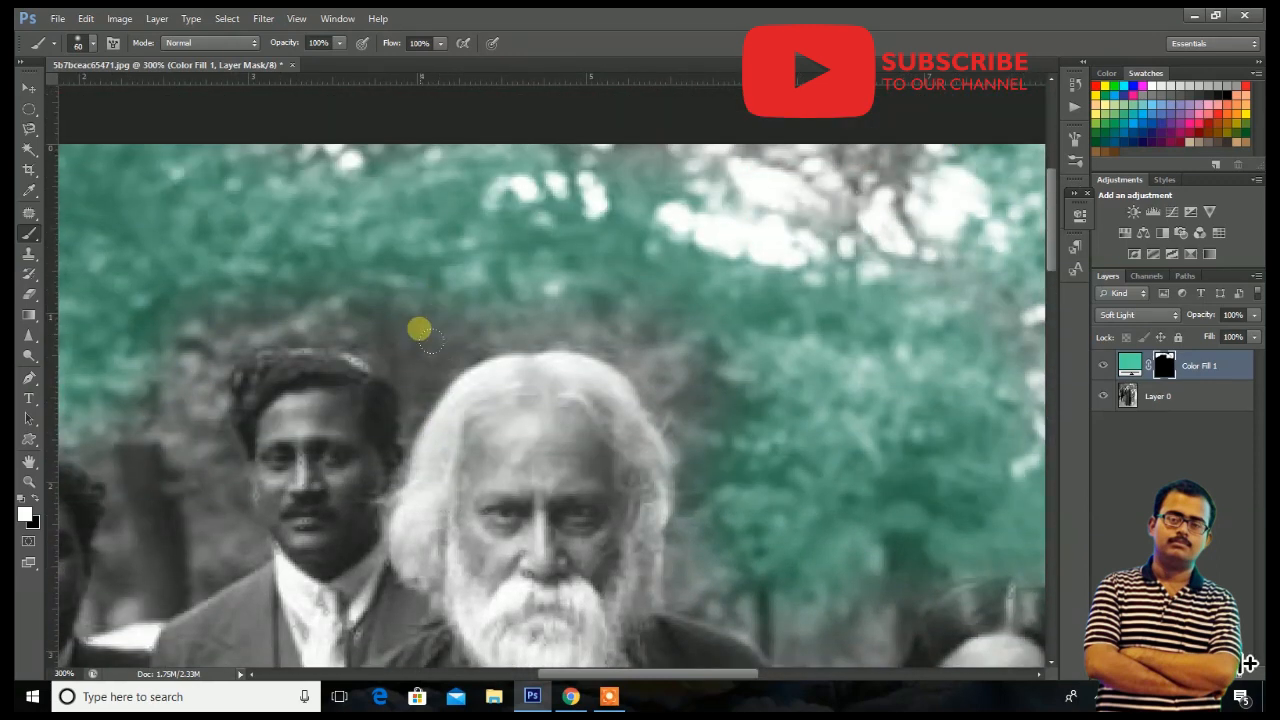
key(bracketleft)
mouse_move(422, 352)
mouse_down()
mouse_move(341, 326)
mouse_move(410, 342)
mouse_move(480, 324)
mouse_move(636, 335)
mouse_move(696, 379)
mouse_move(682, 386)
mouse_move(687, 406)
mouse_move(619, 333)
mouse_move(601, 357)
mouse_move(633, 364)
mouse_move(705, 456)
mouse_move(720, 380)
mouse_move(727, 460)
mouse_move(709, 570)
mouse_up()
mouse_move(822, 609)
mouse_down()
mouse_move(886, 586)
mouse_move(955, 594)
mouse_up()
scroll(906, 386, down, 3)
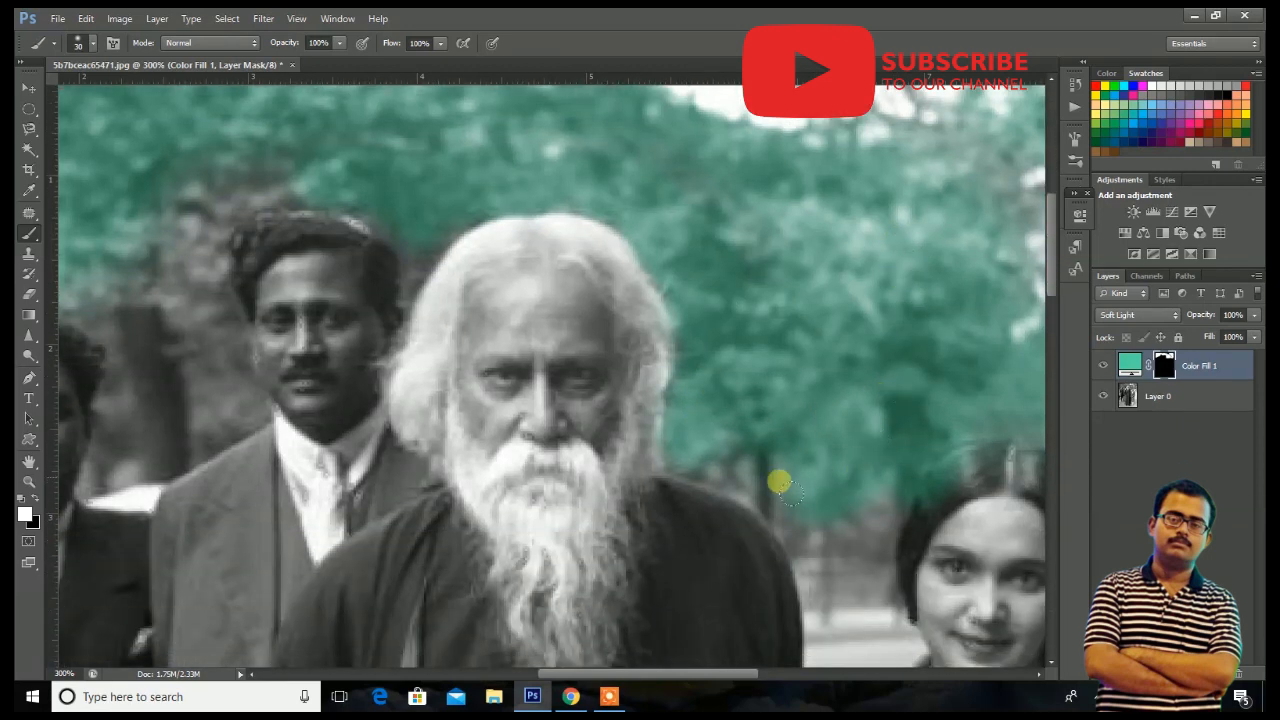
mouse_move(779, 483)
mouse_down()
mouse_move(751, 471)
mouse_move(971, 378)
mouse_up()
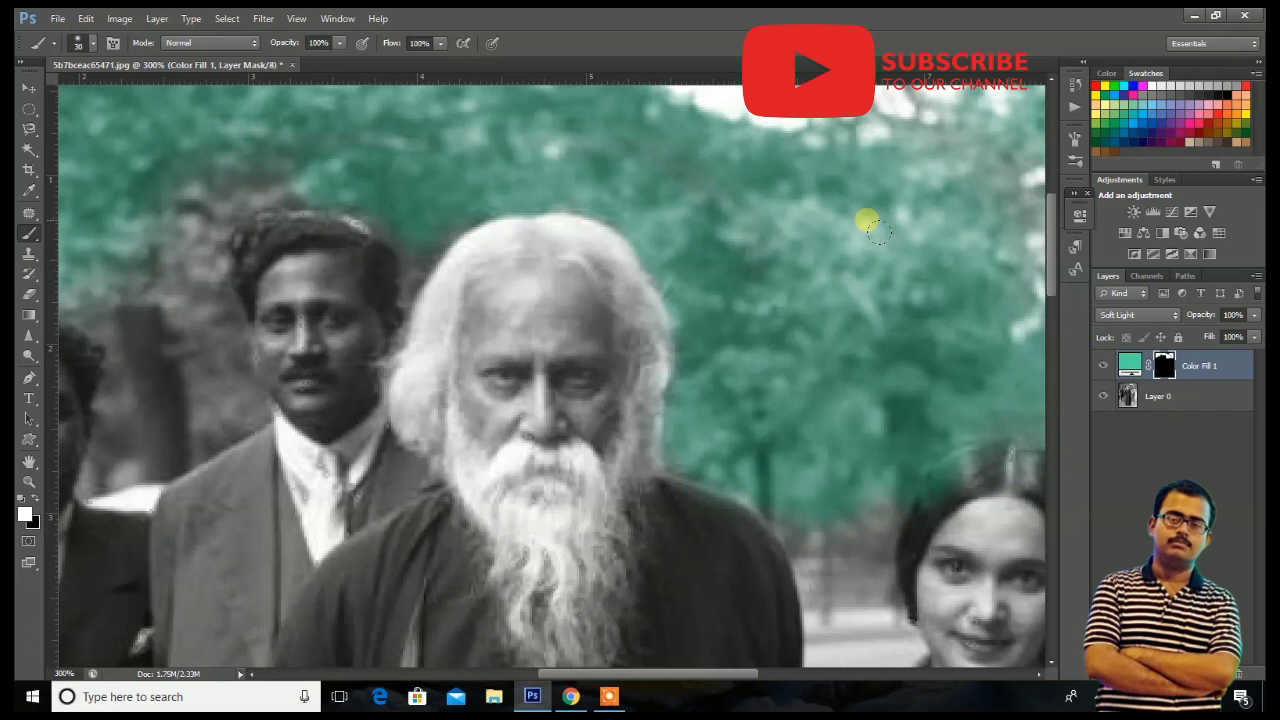
Tint the untinted foliage between the bright sky patches and above the standing man's head with a smaller brush.
scroll(643, 383, up, 5)
drag(858, 283, 913, 274)
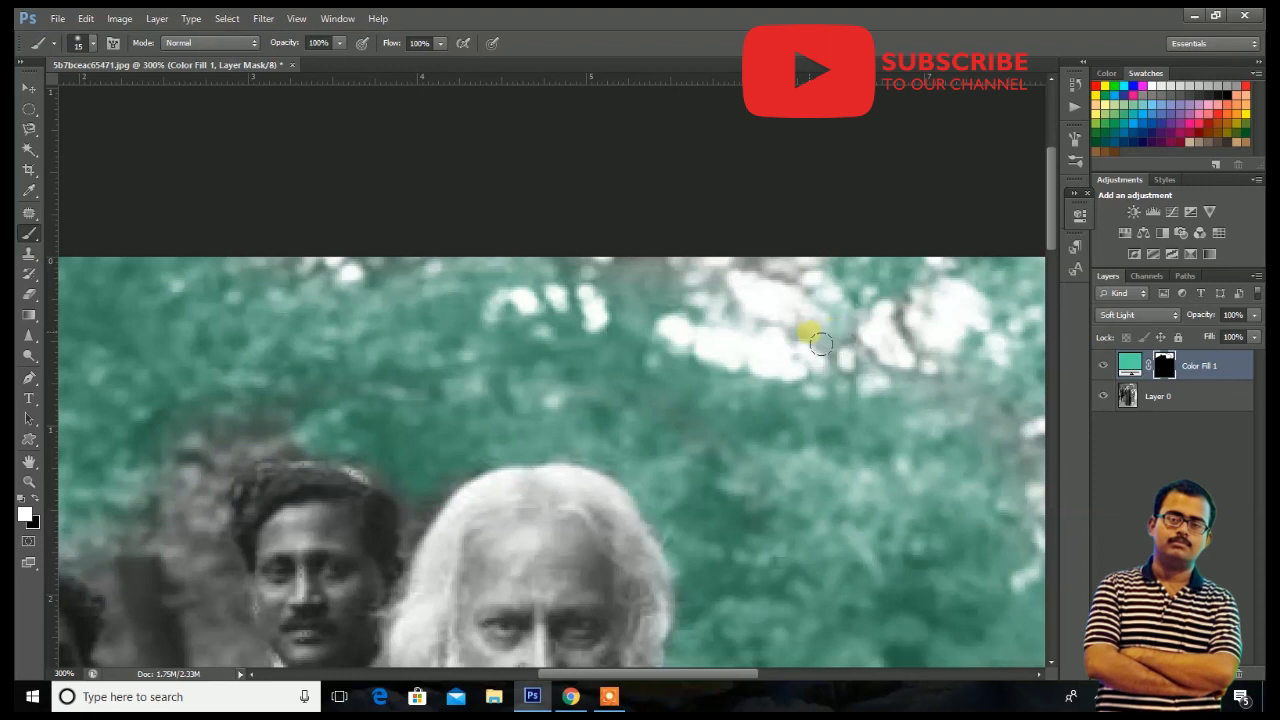
drag(860, 348, 917, 316)
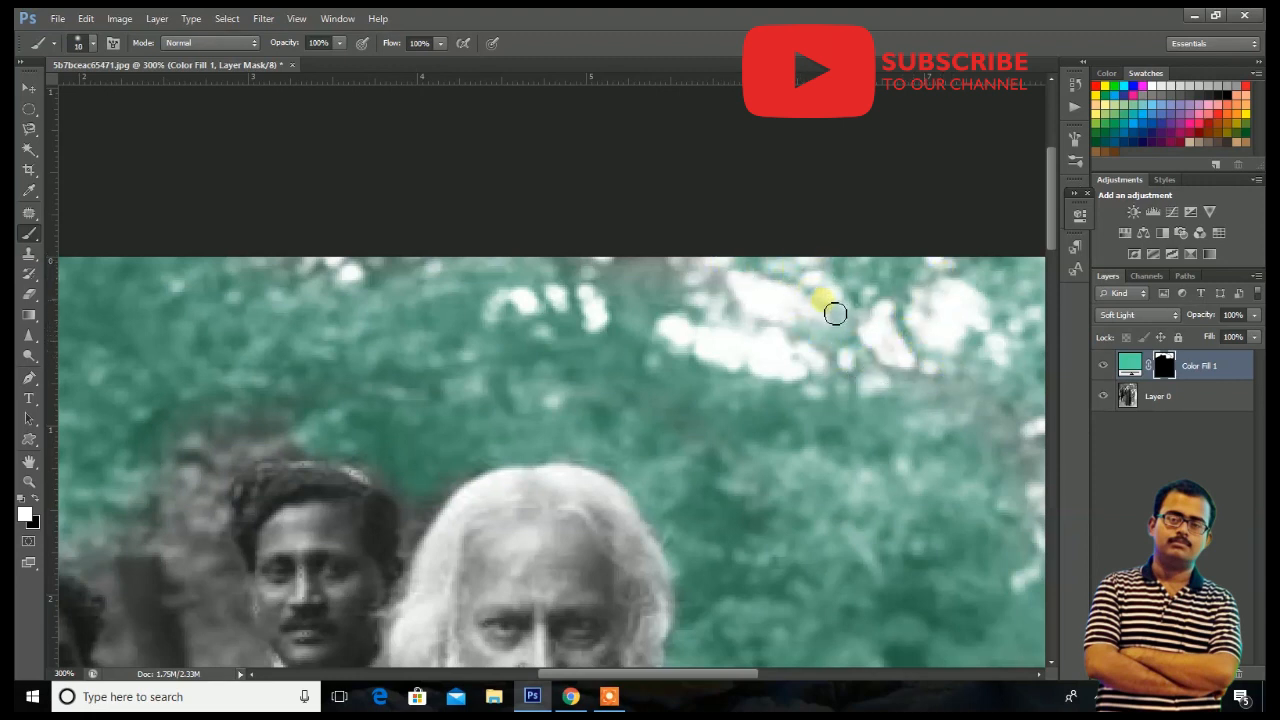
mouse_move(737, 319)
mouse_down()
mouse_move(686, 274)
mouse_move(651, 269)
mouse_move(697, 275)
mouse_up()
mouse_move(325, 229)
mouse_down()
mouse_move(320, 296)
mouse_move(250, 440)
mouse_move(282, 451)
mouse_move(183, 522)
mouse_move(206, 571)
mouse_move(212, 494)
mouse_move(134, 520)
mouse_up()
key(bracketright)
scroll(350, 380, down, 3)
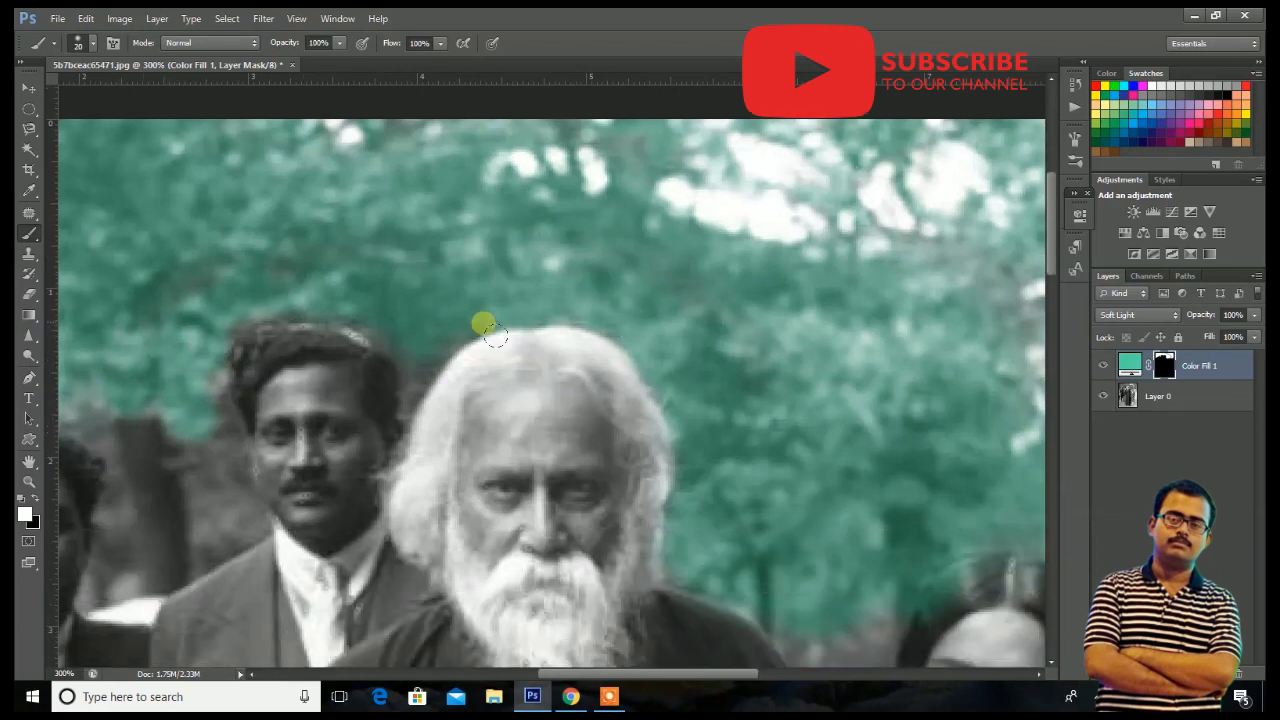
Refine the green tint along the bearded man's hair edge with a size 9 brush.
scroll(347, 320, up, 3)
key(bracketleft)
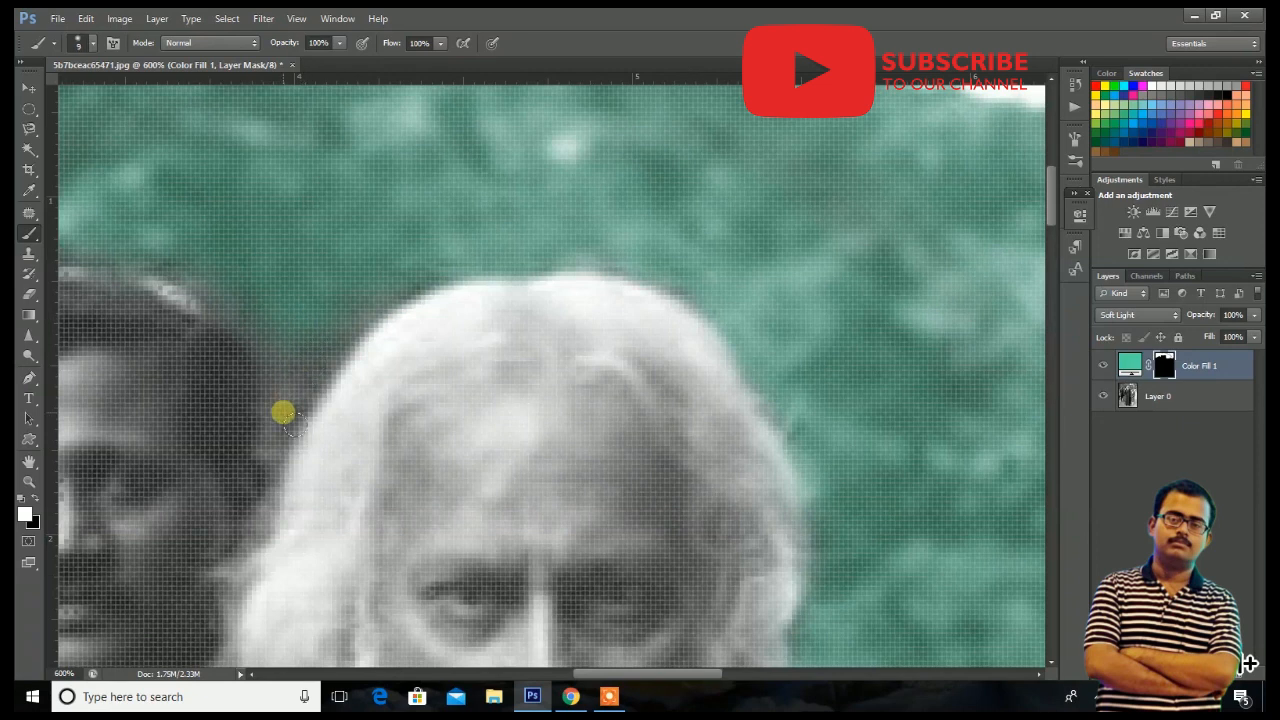
mouse_move(277, 432)
mouse_down()
mouse_move(285, 349)
mouse_move(215, 291)
mouse_move(167, 273)
mouse_move(317, 371)
mouse_move(445, 261)
mouse_up()
mouse_move(290, 375)
mouse_down()
mouse_move(300, 412)
mouse_move(326, 382)
mouse_move(290, 413)
mouse_up()
scroll(558, 264, down, 1)
drag(566, 236, 675, 257)
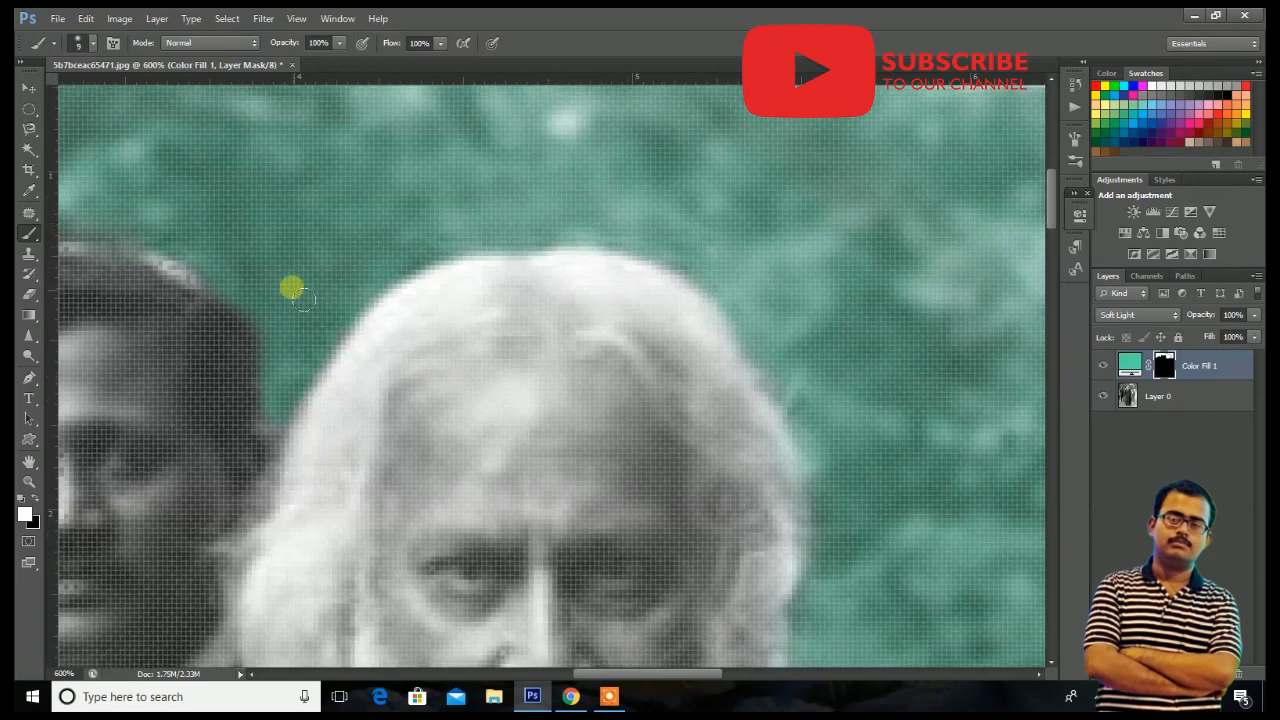
drag(291, 289, 930, 455)
Tint the background around the mustached man's head and between the two suited men.
mouse_move(696, 410)
mouse_down()
mouse_move(595, 433)
mouse_move(555, 486)
mouse_move(561, 598)
mouse_up()
scroll(560, 596, down, 3)
mouse_move(561, 521)
mouse_down()
mouse_move(585, 549)
mouse_move(591, 616)
mouse_up()
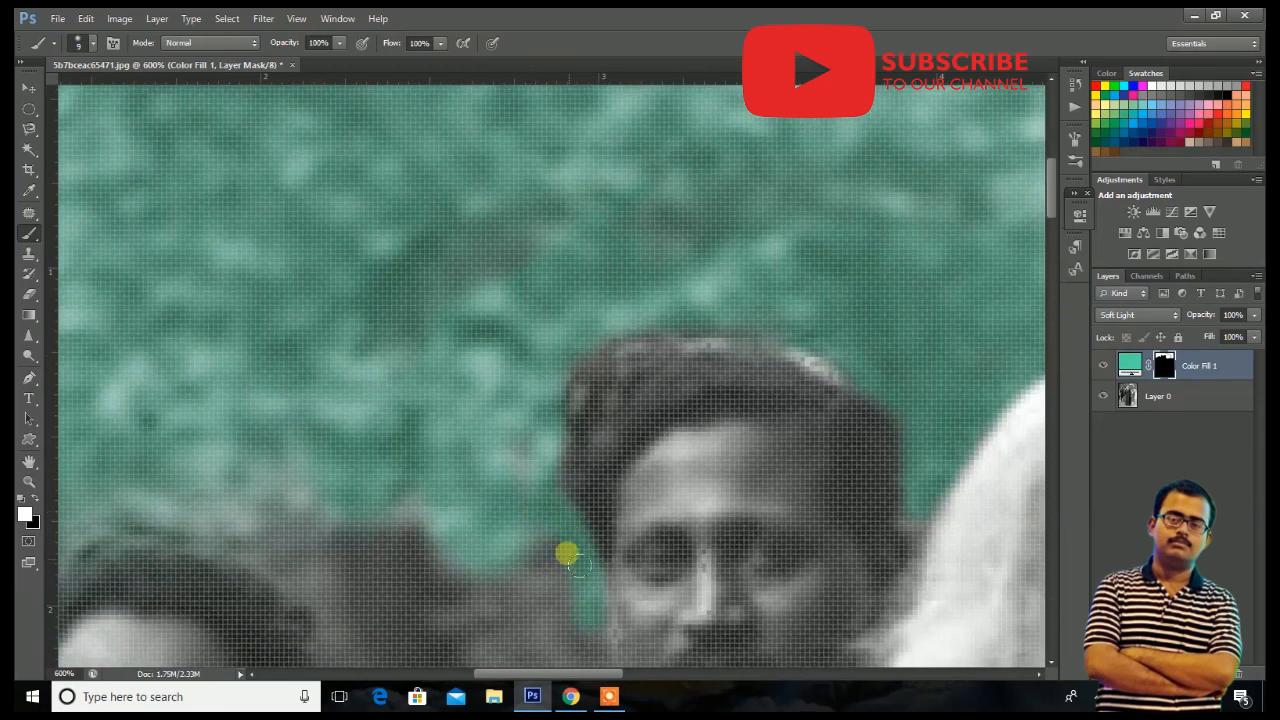
scroll(569, 554, down, 5)
mouse_move(551, 466)
mouse_down()
mouse_move(599, 520)
mouse_move(638, 627)
mouse_move(539, 439)
mouse_move(557, 430)
mouse_move(402, 310)
mouse_move(431, 470)
mouse_move(479, 446)
mouse_move(520, 561)
mouse_move(514, 455)
mouse_move(542, 603)
mouse_move(529, 486)
mouse_move(511, 611)
mouse_move(470, 643)
mouse_move(613, 546)
mouse_move(474, 634)
mouse_move(564, 580)
mouse_up()
scroll(528, 486, down, 3)
mouse_move(619, 541)
mouse_down()
mouse_move(549, 535)
mouse_move(508, 597)
mouse_move(429, 373)
mouse_move(480, 542)
mouse_move(388, 334)
mouse_move(380, 488)
mouse_move(286, 340)
mouse_move(150, 288)
mouse_up()
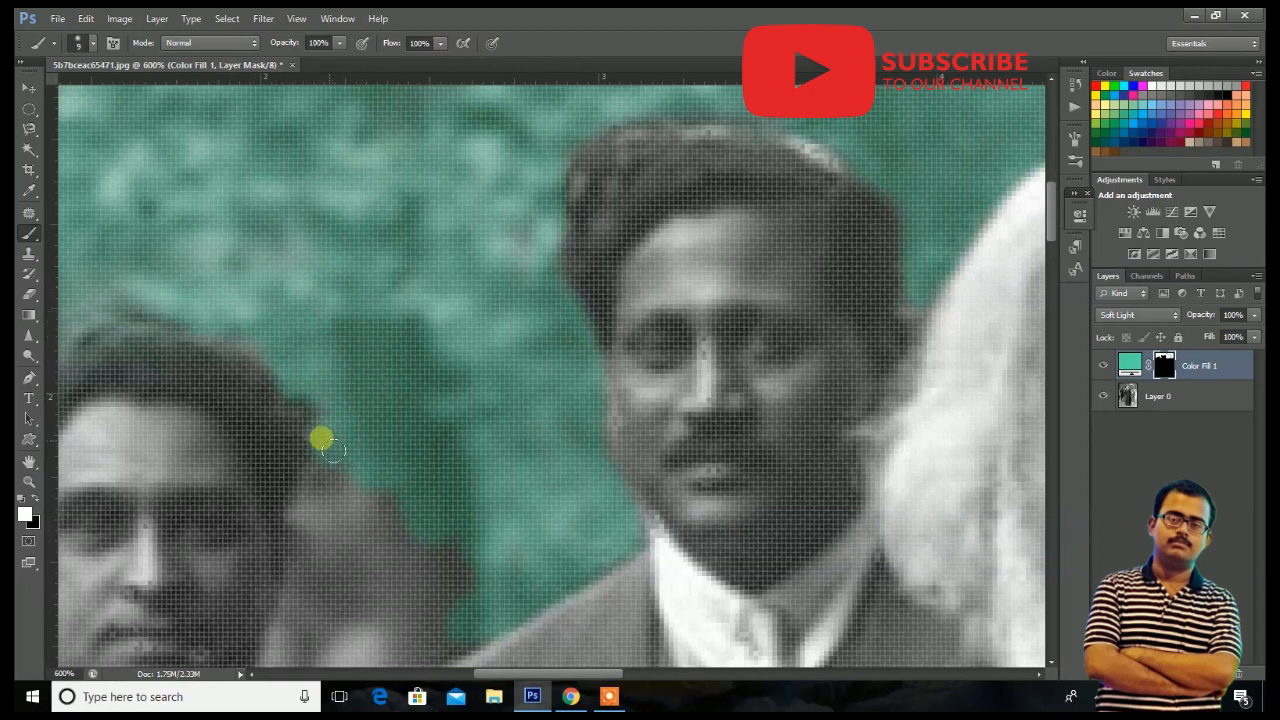
mouse_move(305, 515)
mouse_down()
mouse_move(349, 492)
mouse_move(398, 508)
mouse_move(406, 589)
mouse_move(430, 620)
mouse_move(449, 594)
mouse_up()
Tint the remaining background around the outermost suited man's head and shoulder, out to the photo's edge, with a size 6 brush.
mouse_move(474, 454)
mouse_down()
mouse_move(652, 357)
mouse_move(672, 329)
mouse_up()
mouse_move(560, 432)
mouse_down()
mouse_move(553, 514)
mouse_move(532, 422)
mouse_move(491, 537)
mouse_move(496, 559)
mouse_move(591, 451)
mouse_move(643, 517)
mouse_move(681, 509)
mouse_up()
drag(312, 437, 549, 410)
mouse_move(382, 288)
mouse_down()
mouse_move(397, 314)
mouse_move(424, 293)
mouse_up()
mouse_move(437, 223)
mouse_down()
mouse_move(362, 296)
mouse_move(428, 371)
mouse_move(423, 426)
mouse_move(458, 524)
mouse_move(465, 514)
mouse_move(477, 552)
mouse_up()
mouse_move(430, 455)
mouse_down()
mouse_move(410, 388)
mouse_move(321, 313)
mouse_move(276, 450)
mouse_move(366, 386)
mouse_move(349, 500)
mouse_move(357, 564)
mouse_up()
mouse_move(370, 570)
mouse_down()
mouse_move(518, 500)
mouse_move(416, 353)
mouse_move(121, 590)
mouse_move(238, 261)
mouse_move(247, 440)
mouse_move(305, 375)
mouse_move(341, 491)
mouse_move(367, 393)
mouse_move(317, 548)
mouse_move(259, 484)
mouse_move(262, 527)
mouse_move(467, 351)
mouse_move(511, 411)
mouse_move(538, 340)
mouse_move(540, 425)
mouse_move(552, 337)
mouse_move(556, 402)
mouse_move(601, 504)
mouse_move(516, 537)
mouse_move(593, 519)
mouse_move(473, 555)
mouse_move(403, 541)
mouse_move(399, 450)
mouse_move(388, 559)
mouse_move(501, 432)
mouse_move(423, 536)
mouse_move(499, 517)
mouse_move(574, 443)
mouse_up()
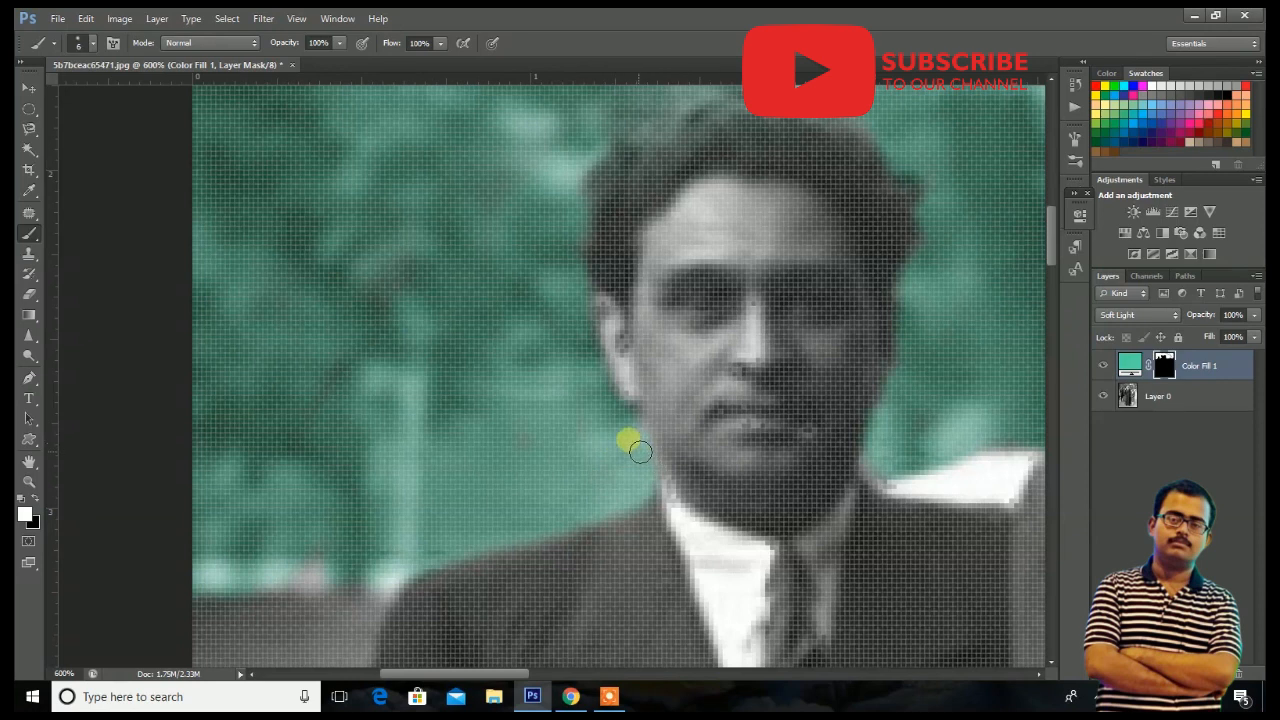
drag(304, 576, 592, 331)
mouse_move(526, 464)
mouse_down()
mouse_move(504, 365)
mouse_move(537, 428)
mouse_move(603, 307)
mouse_move(576, 478)
mouse_move(647, 333)
mouse_move(639, 424)
mouse_move(676, 342)
mouse_move(680, 362)
mouse_move(636, 523)
mouse_move(503, 534)
mouse_move(488, 518)
mouse_move(513, 473)
mouse_move(506, 512)
mouse_move(570, 460)
mouse_move(524, 510)
mouse_move(571, 507)
mouse_move(621, 436)
mouse_move(615, 484)
mouse_move(622, 450)
mouse_up()
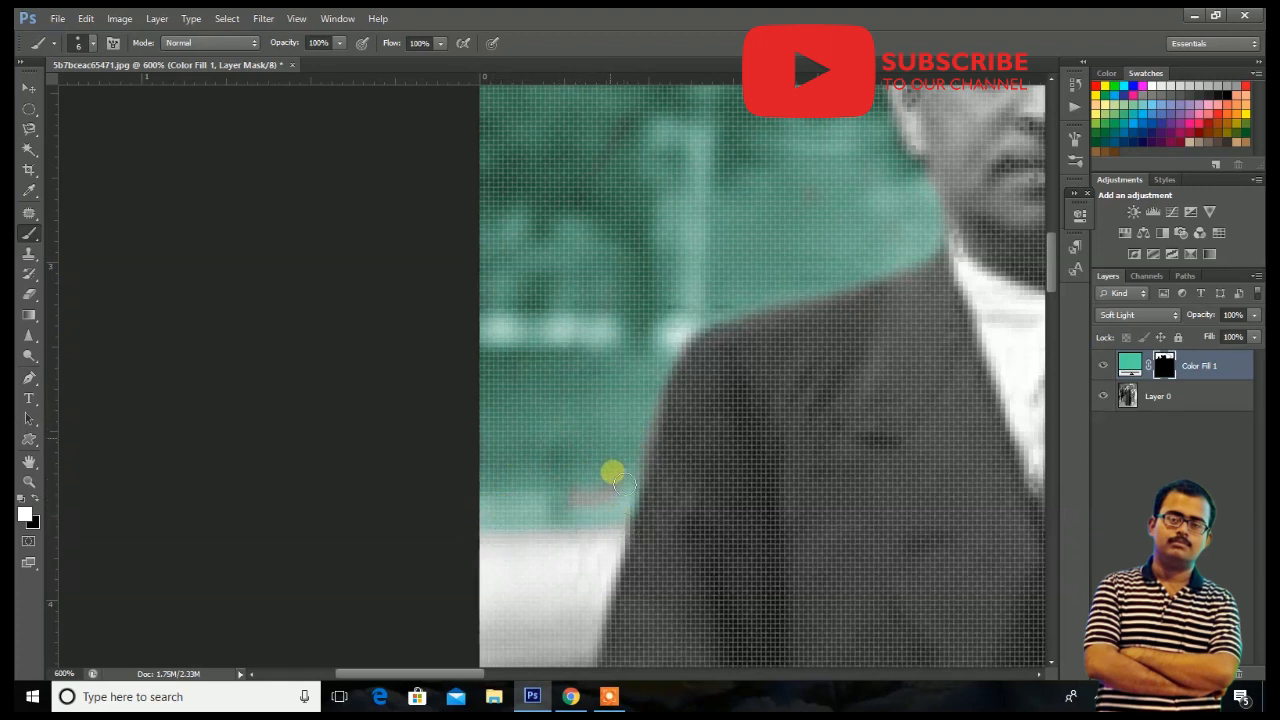
Remove the green tint from the woman's hair by painting black on the mask with a size 10 brush.
key(ctrl+minus)
key(ctrl+minus)
key(ctrl+minus)
key(ctrl+minus)
key(ctrl+minus)
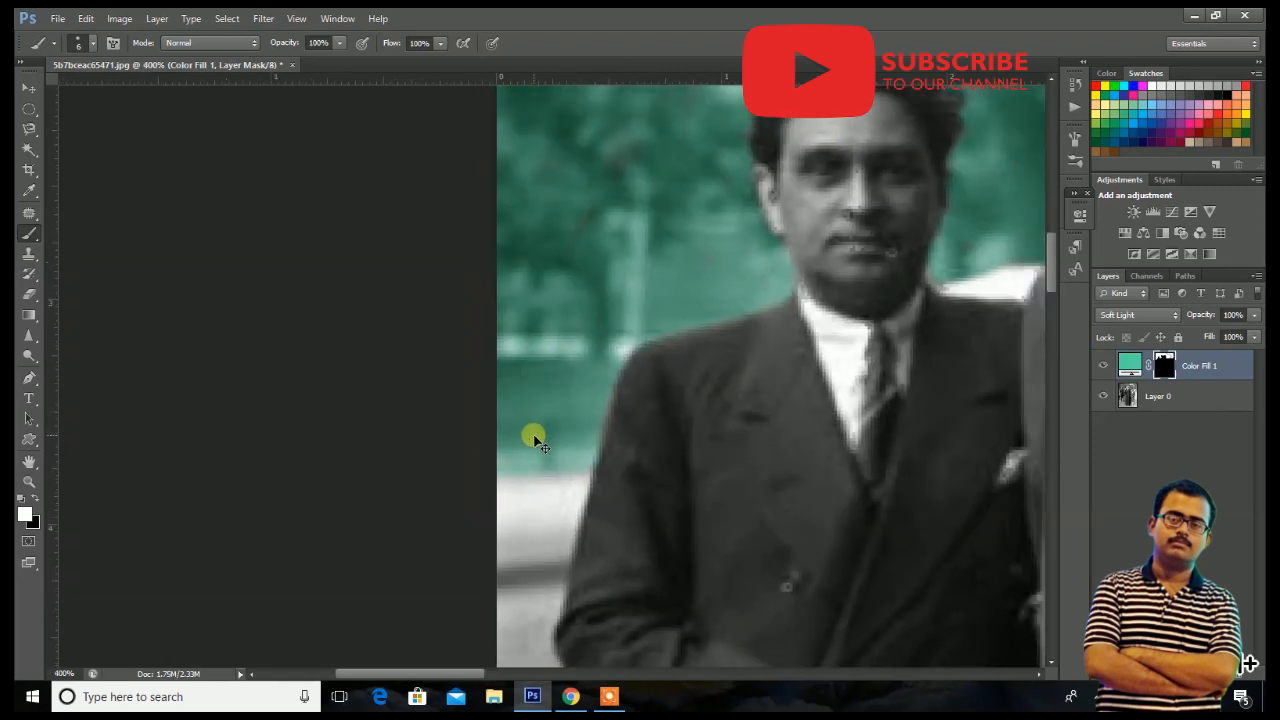
drag(908, 419, 758, 510)
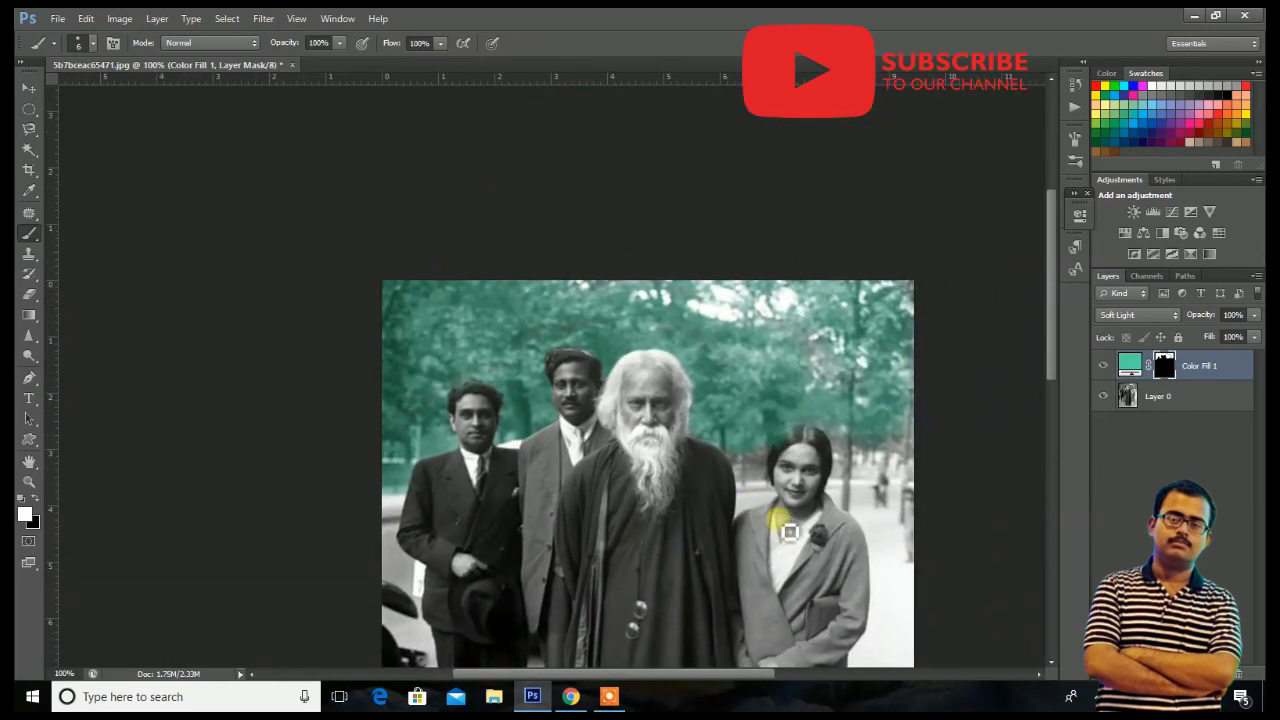
key(ctrl+plus)
key(ctrl+plus)
mouse_move(808, 543)
mouse_down()
mouse_move(380, 528)
mouse_move(300, 480)
mouse_up()
key(ctrl+plus)
drag(814, 600, 560, 424)
key(ctrl+plus)
drag(638, 412, 664, 365)
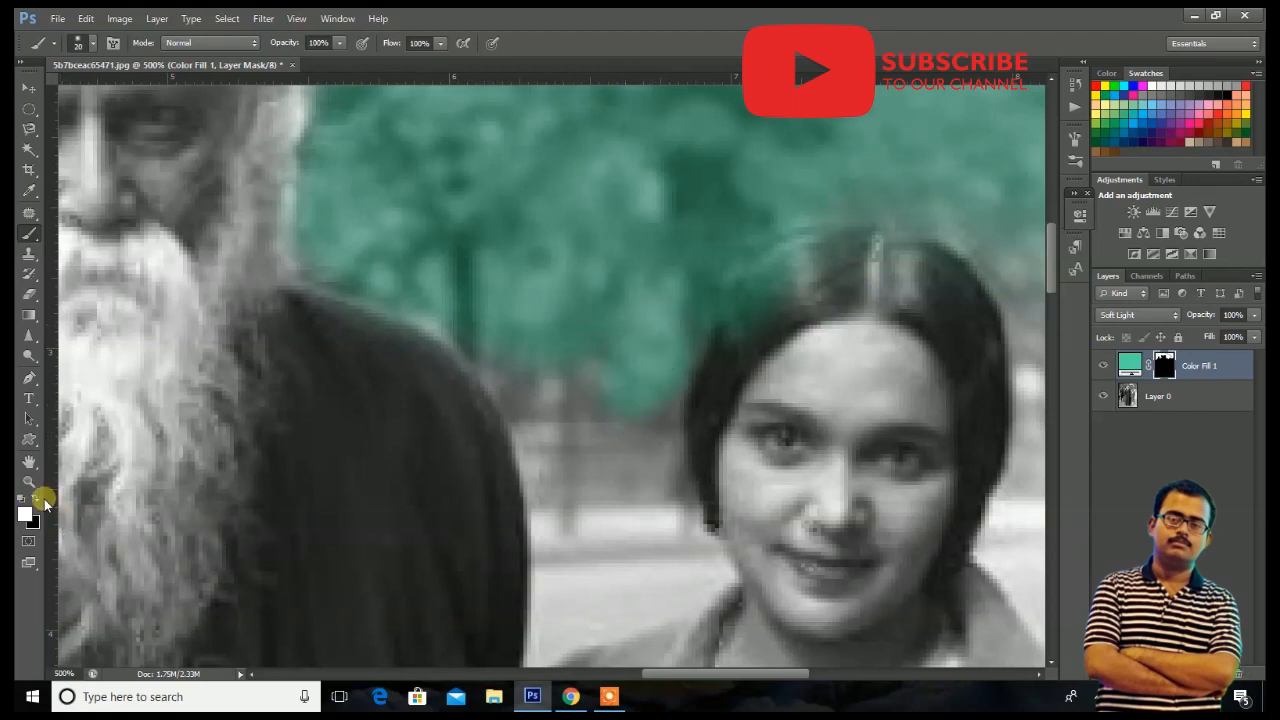
key(bracketleft)
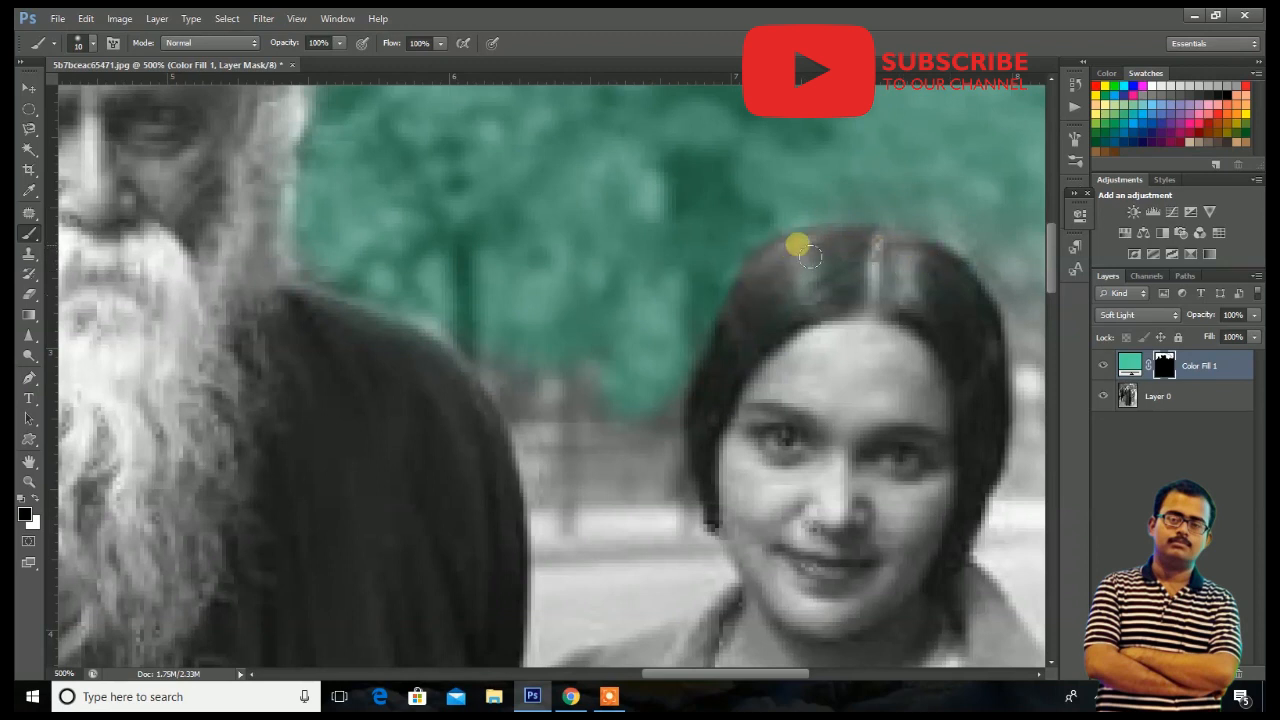
Tint the background between the bearded man and the woman down to the low wall, undoing a stray stroke.
mouse_move(550, 428)
mouse_down()
mouse_move(599, 460)
mouse_move(622, 365)
mouse_move(625, 462)
mouse_move(676, 418)
mouse_up()
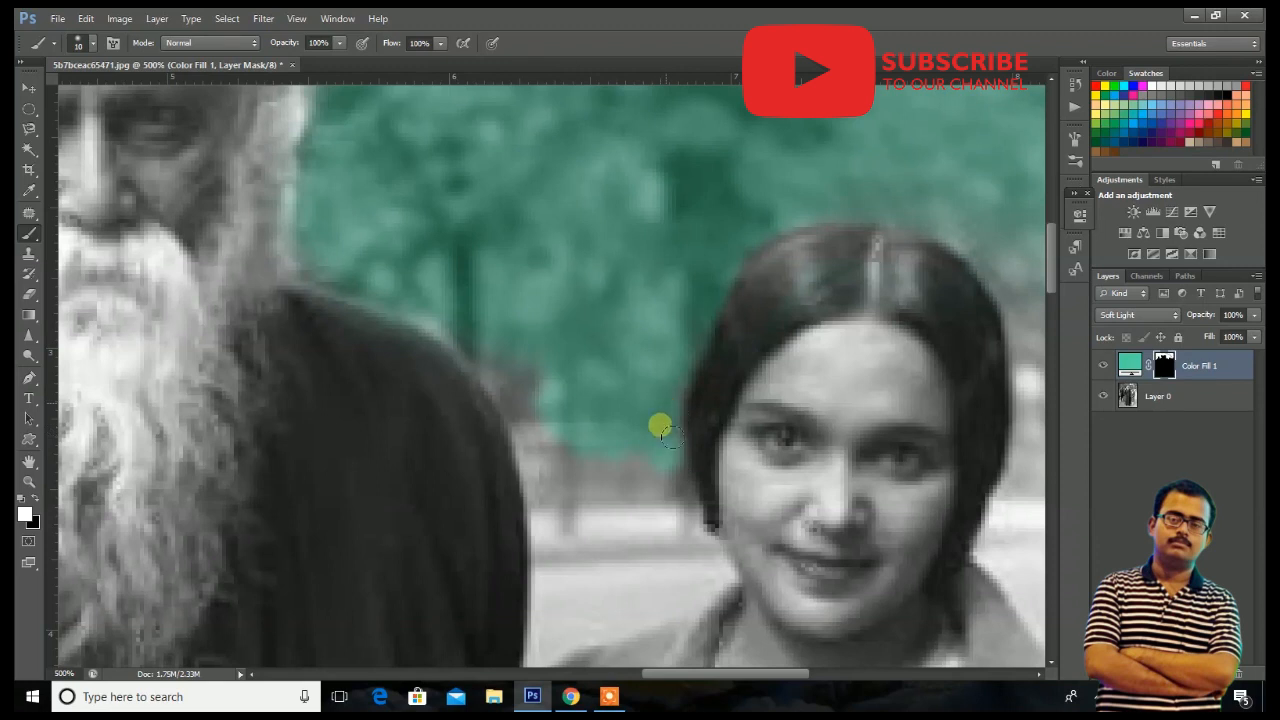
mouse_move(668, 500)
mouse_down()
mouse_move(599, 507)
mouse_move(567, 414)
mouse_up()
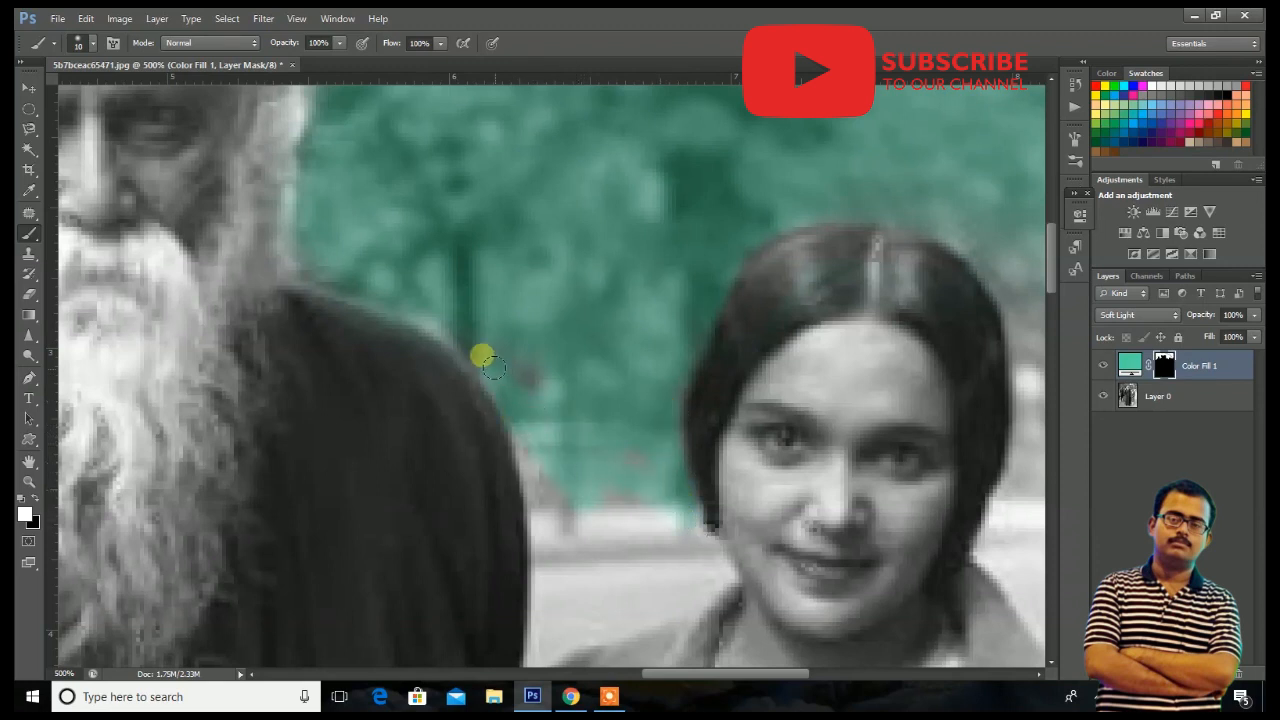
drag(559, 491, 565, 558)
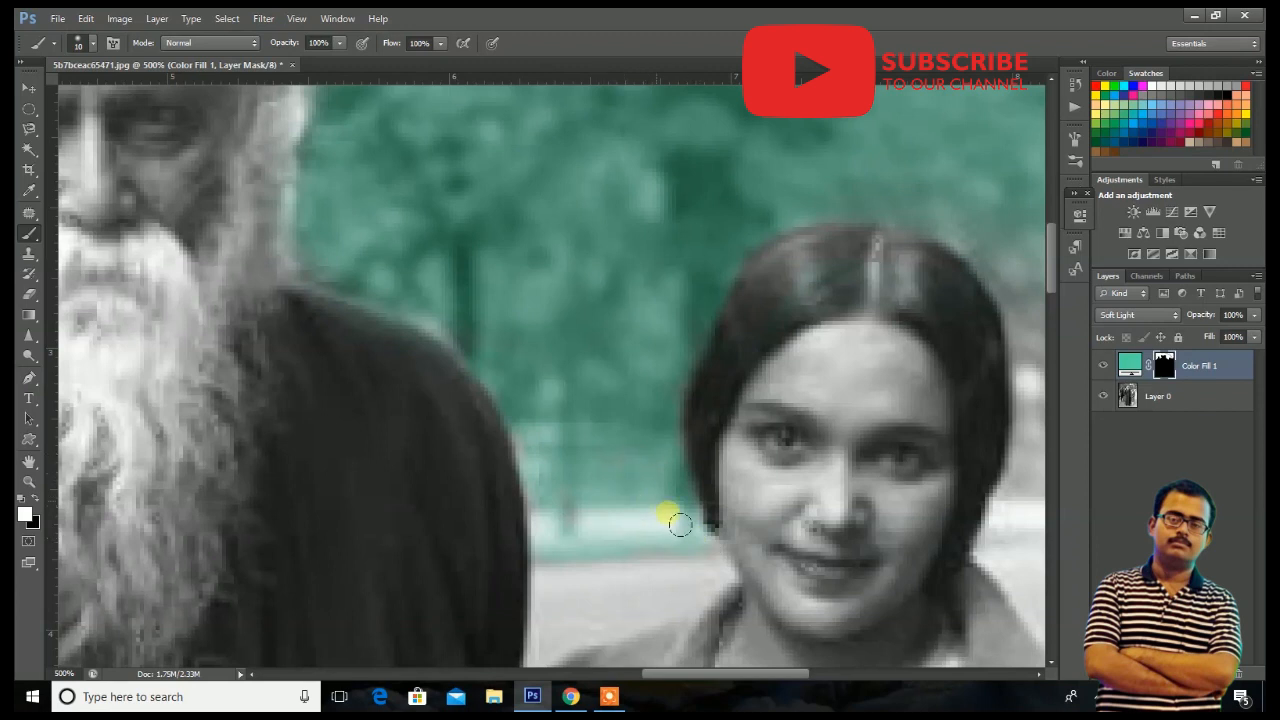
key(ctrl+z)
drag(981, 460, 486, 508)
Tint the trees above and beyond the woman's head, filling the gray patches in the foliage with a size 25 brush.
scroll(640, 430, down, 2)
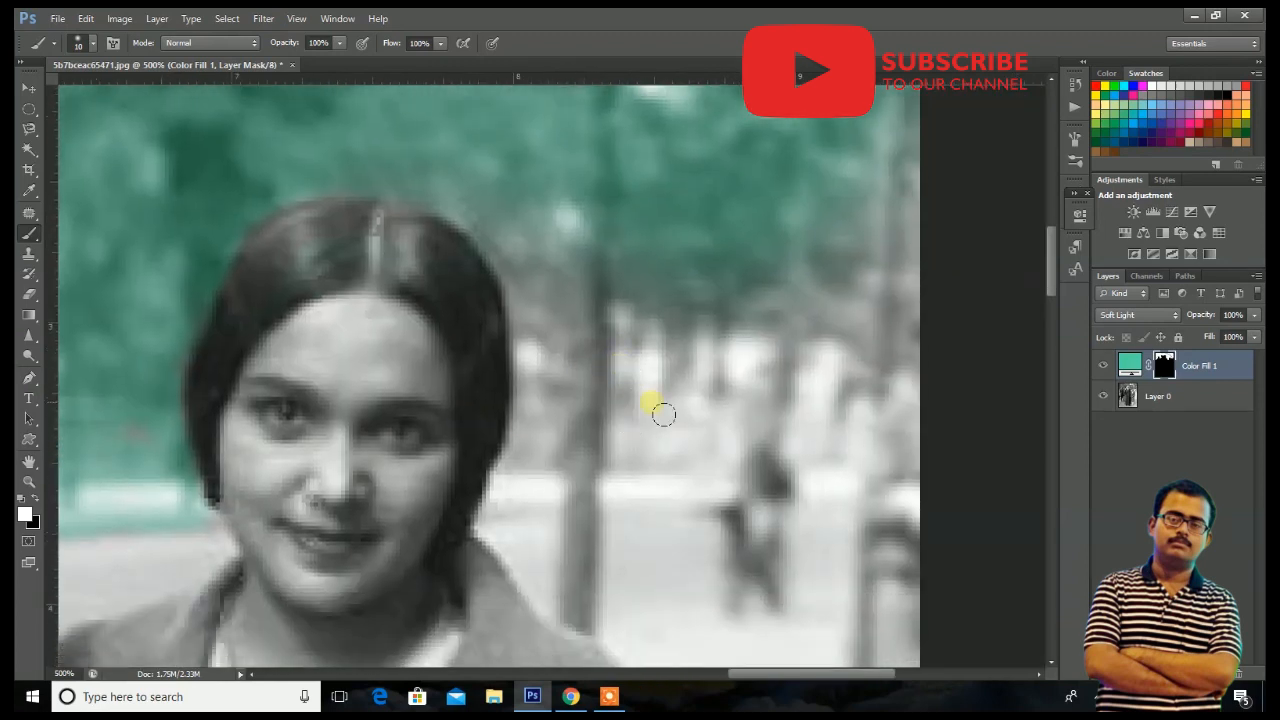
mouse_move(757, 385)
mouse_down()
mouse_move(851, 434)
mouse_move(877, 277)
mouse_move(729, 357)
mouse_move(603, 458)
mouse_move(597, 345)
mouse_move(537, 229)
mouse_move(742, 380)
mouse_up()
scroll(631, 329, up, 6)
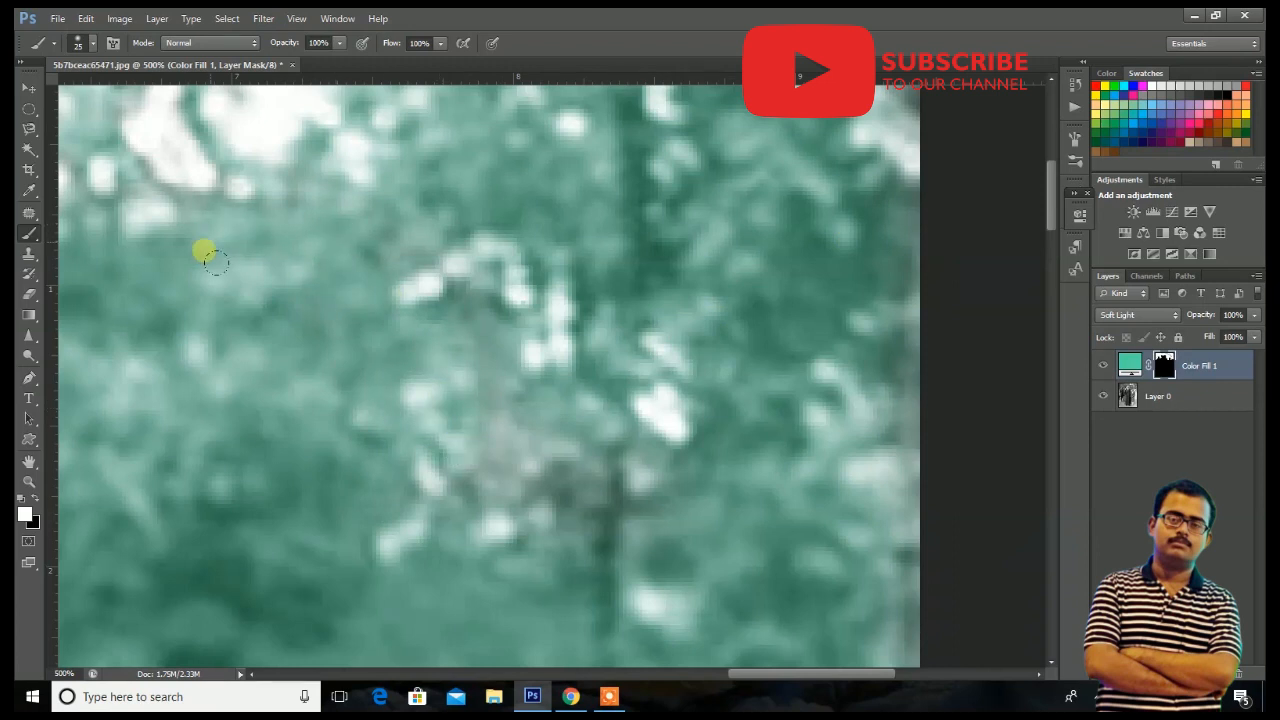
scroll(580, 430, up, 3)
scroll(669, 323, down, 4)
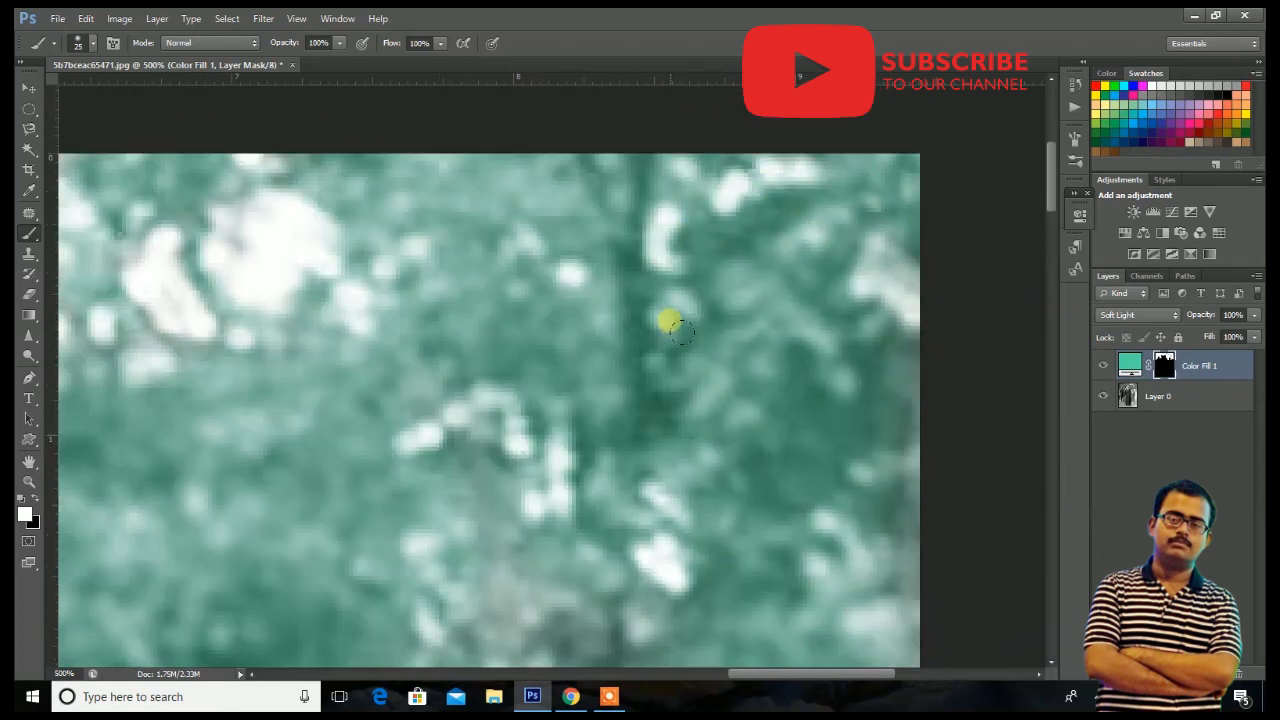
scroll(665, 323, down, 5)
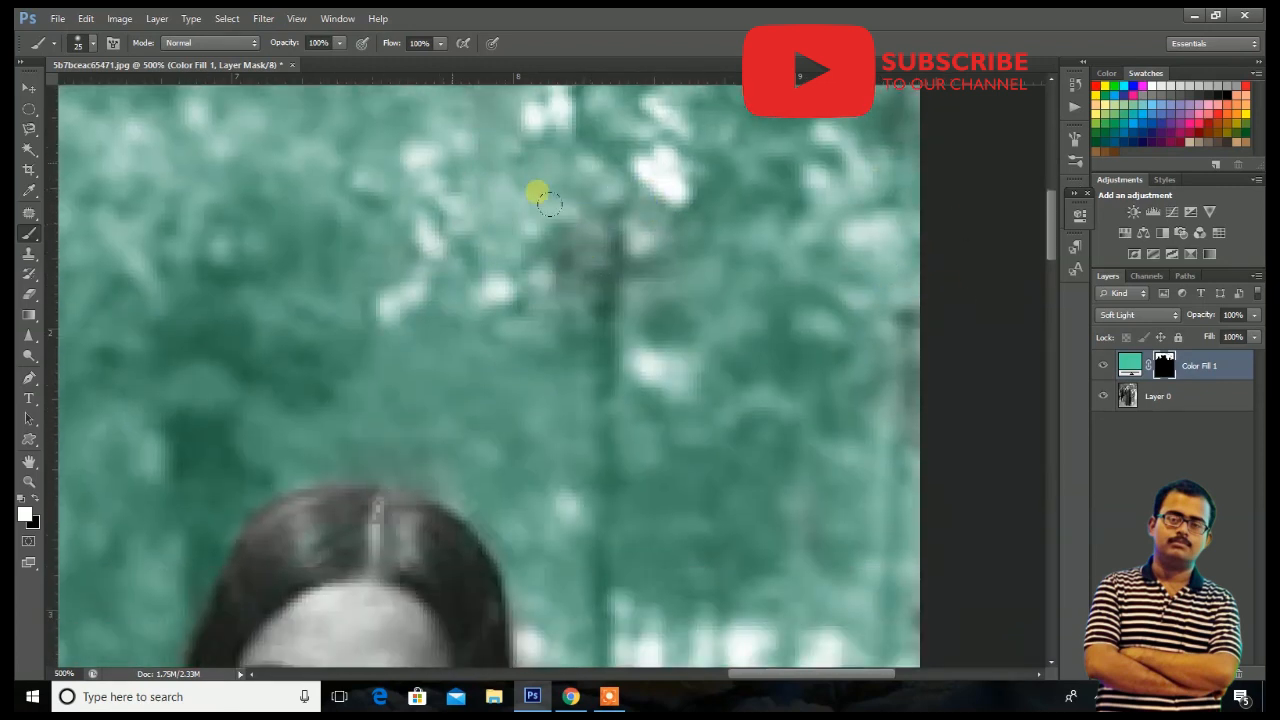
scroll(471, 325, down, 4)
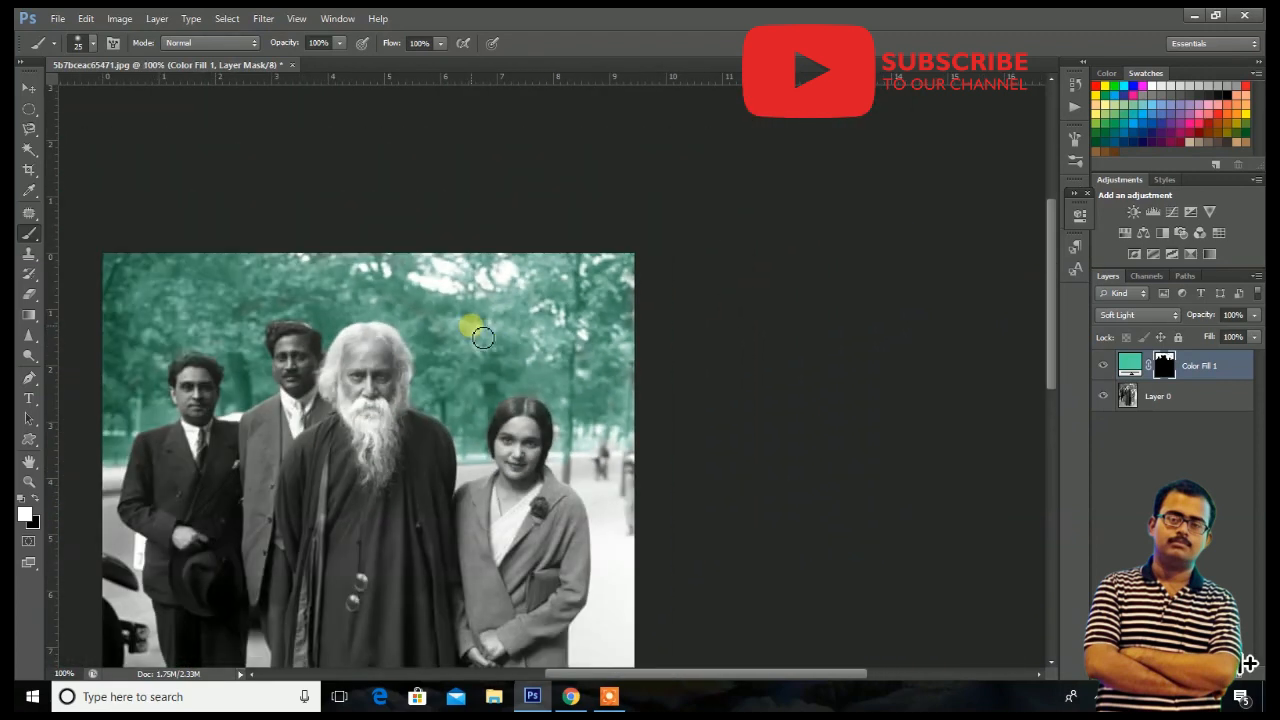
scroll(607, 447, up, 3)
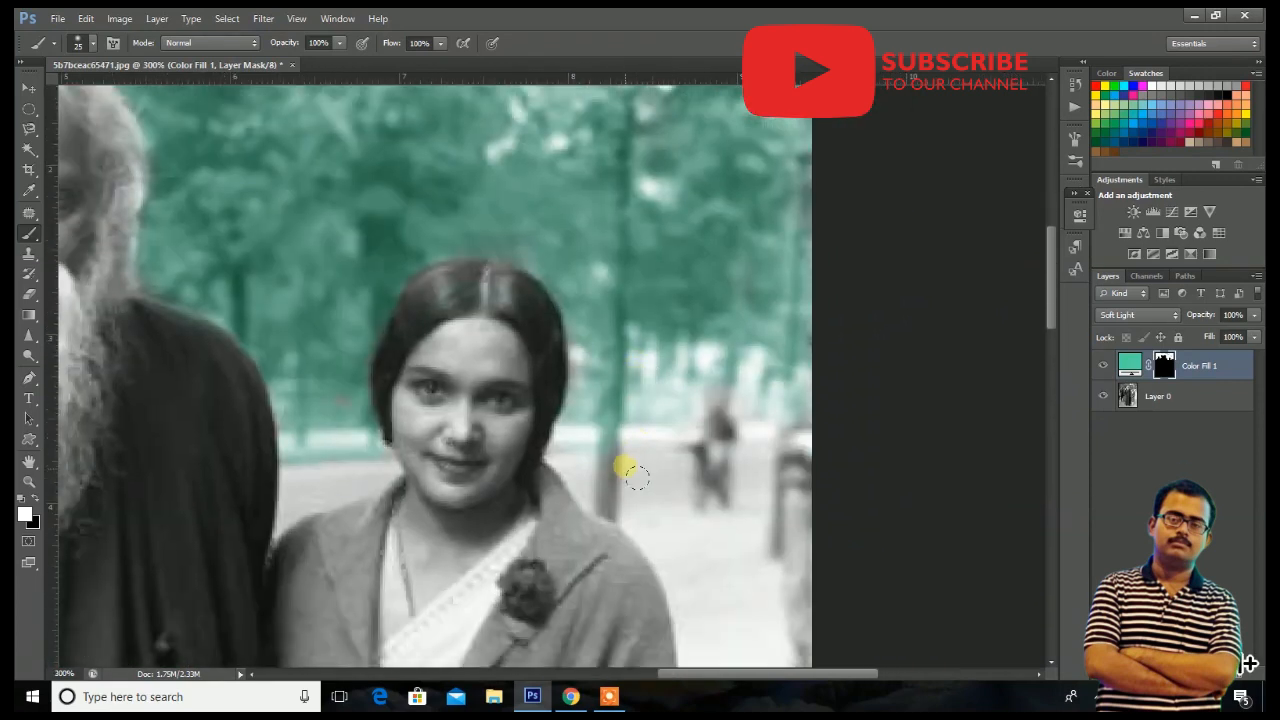
Tint the lower tree trunk beside the woman and the posts at the photo's edge with a size 15 brush.
key(bracketleft)
drag(607, 460, 610, 483)
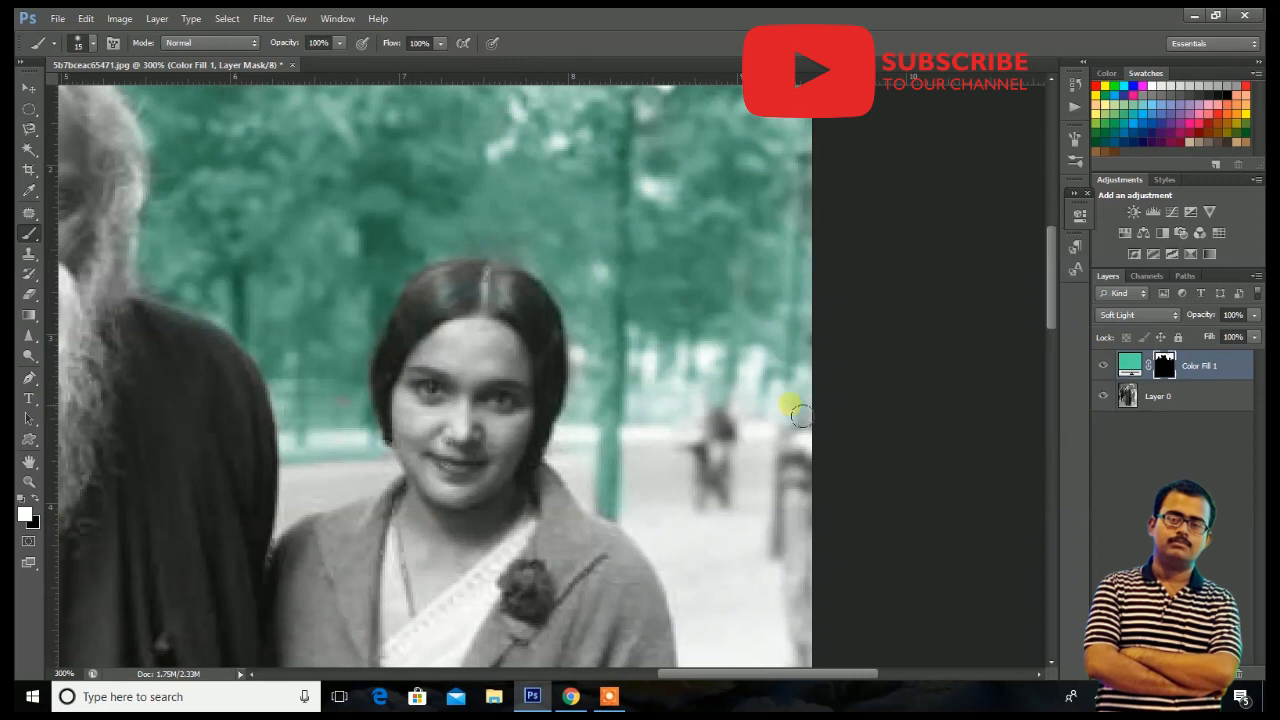
scroll(793, 416, down, 4)
mouse_move(807, 378)
mouse_down()
mouse_move(823, 290)
mouse_move(794, 344)
mouse_move(811, 477)
mouse_up()
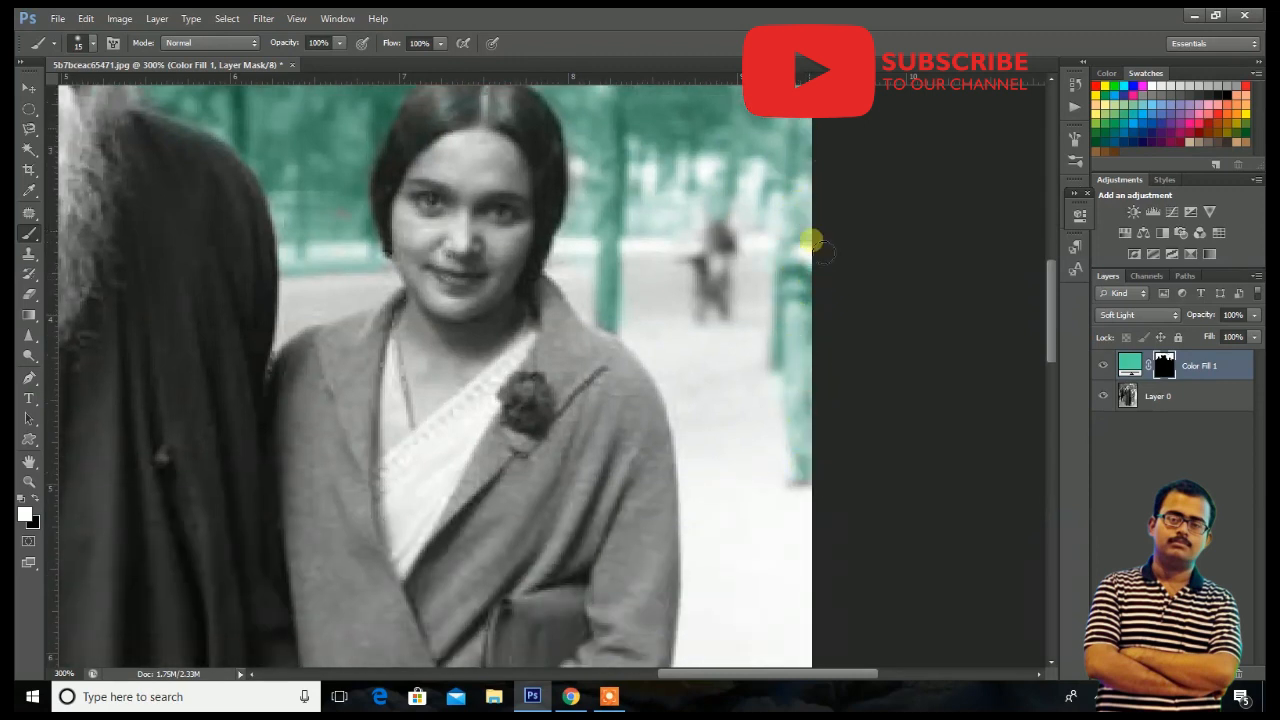
key(ctrl+0)
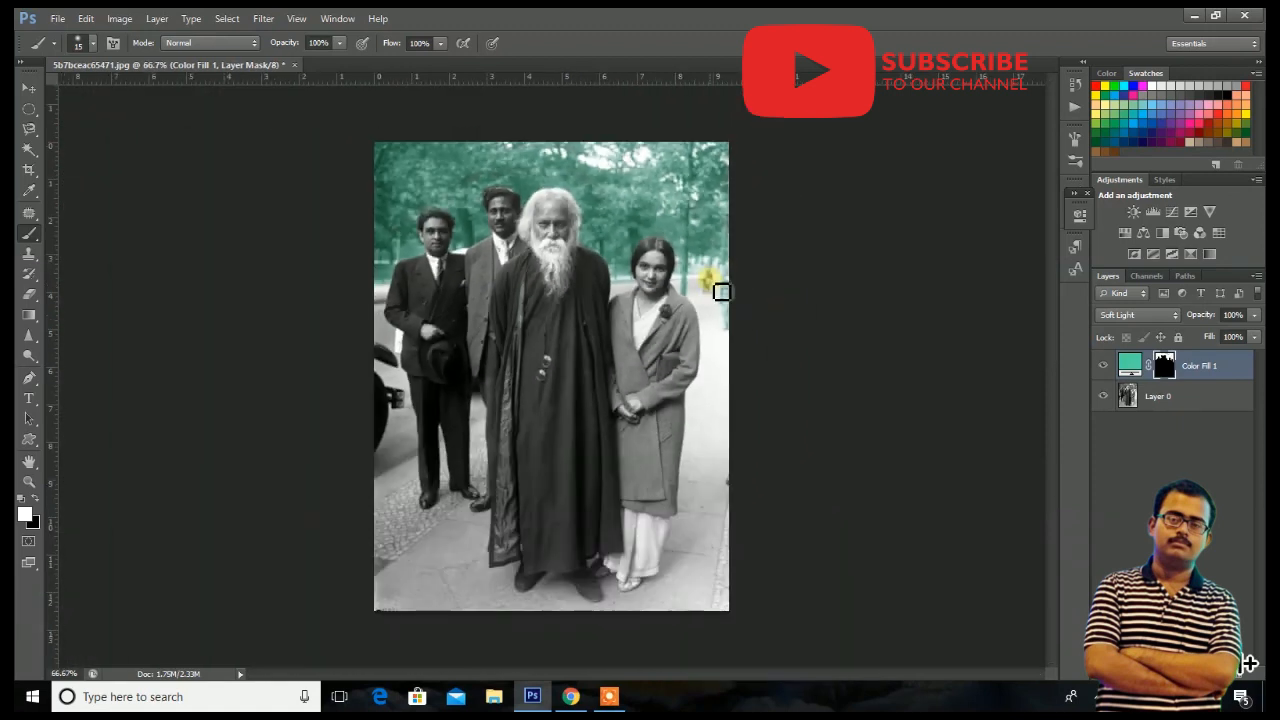
Rename the tree color fill layer as Green.
click(29, 89)
click(1222, 378)
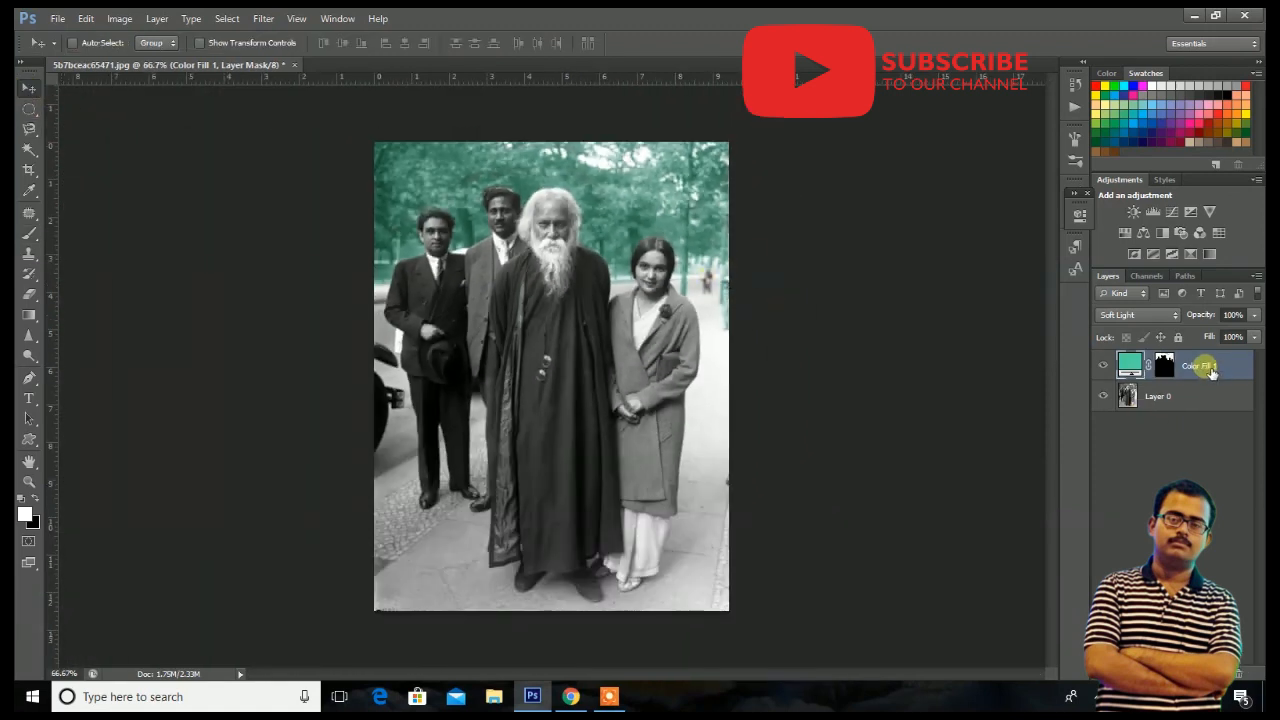
double_click(1200, 366)
key(Return)
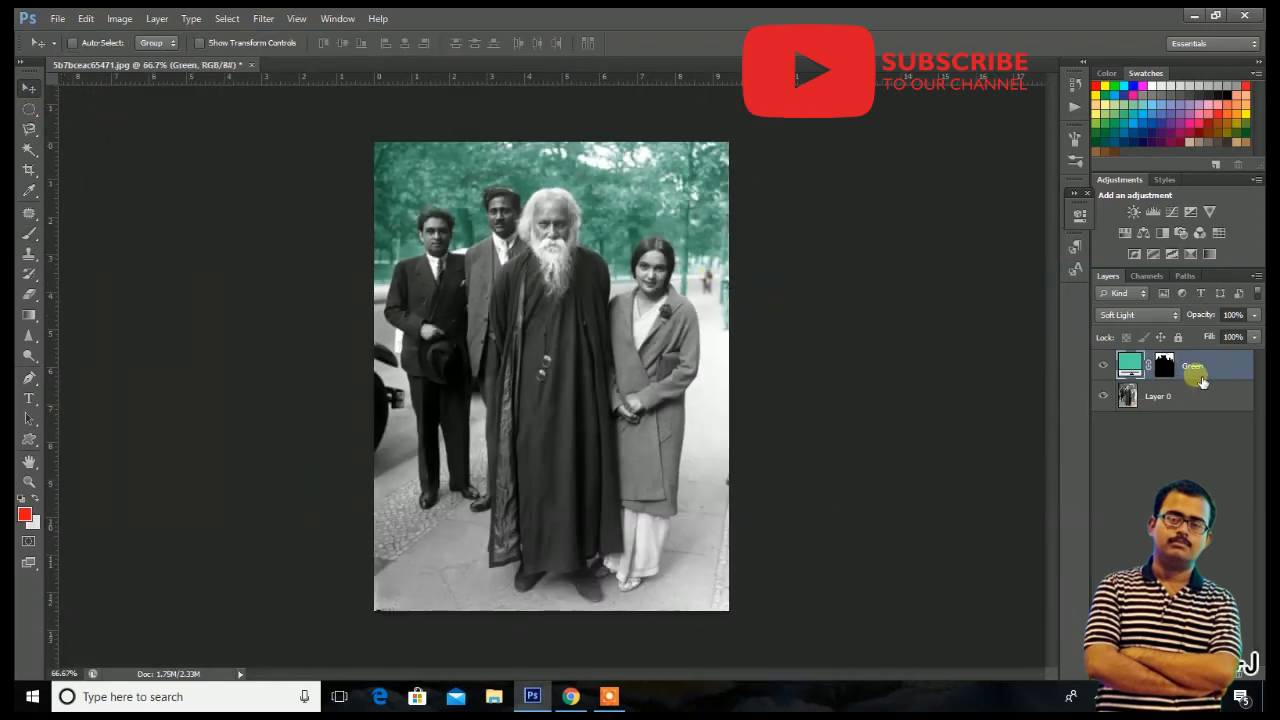
Add a new Solid Color fill layer in the muted reddish gray #8c7474.
click(1170, 674)
click(1147, 333)
drag(950, 424, 809, 356)
click(1135, 257)
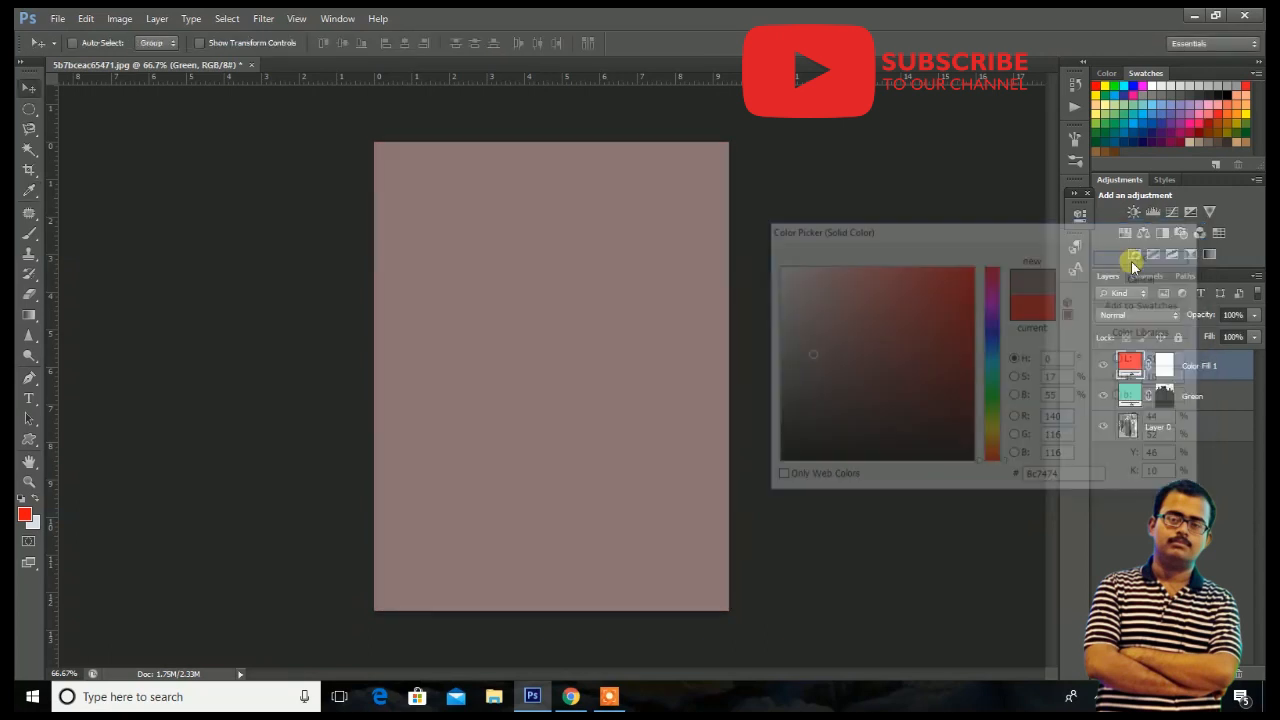
Set the new fill layer's blend mode to Soft Light and invert its mask to black.
click(1140, 314)
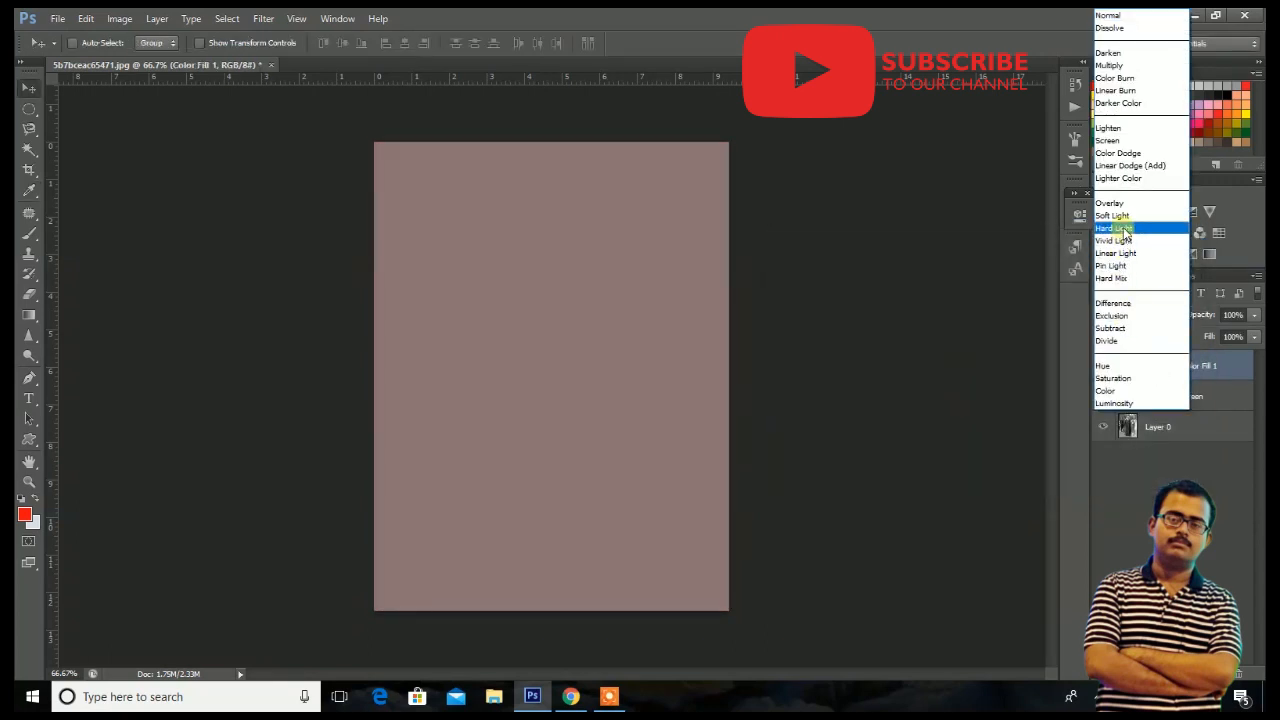
click(1116, 216)
click(1167, 365)
key(ctrl+i)
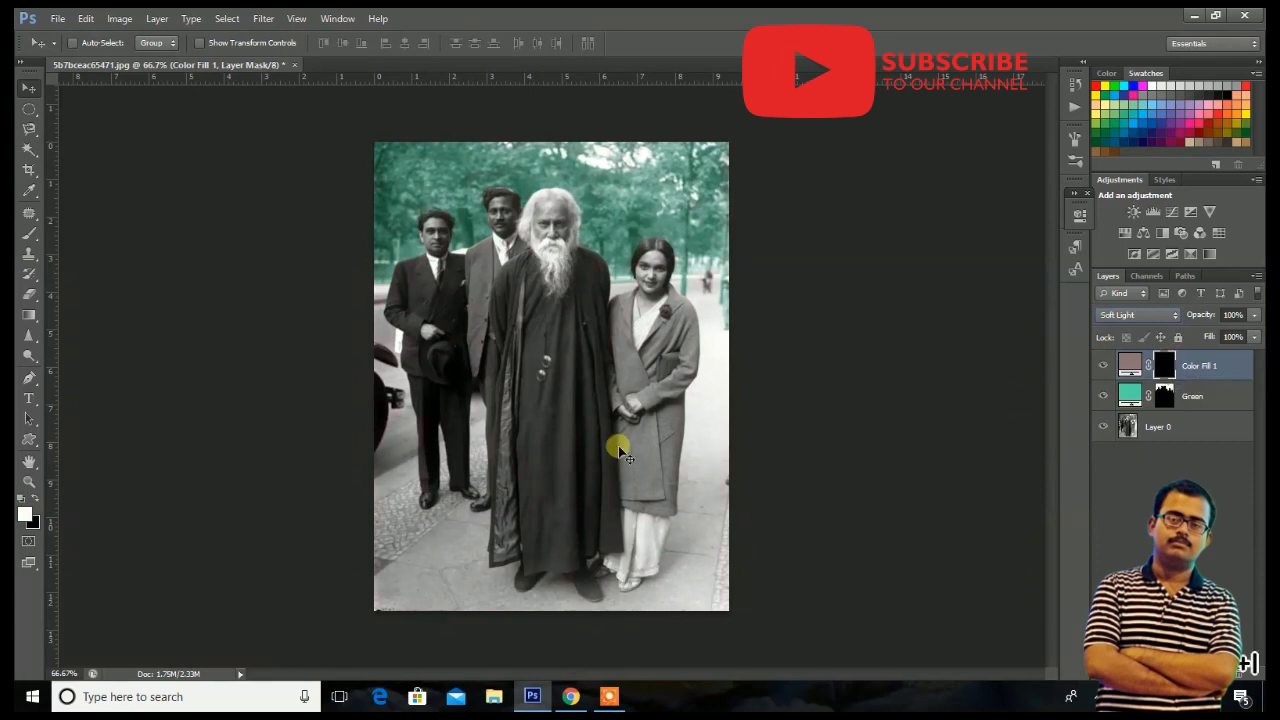
Tint the ground between the suited man's elbow and the photo's edge with a size 15 white brush on the mask.
key(ctrl+plus)
key(ctrl+plus)
drag(638, 400, 934, 681)
scroll(503, 530, down, 2)
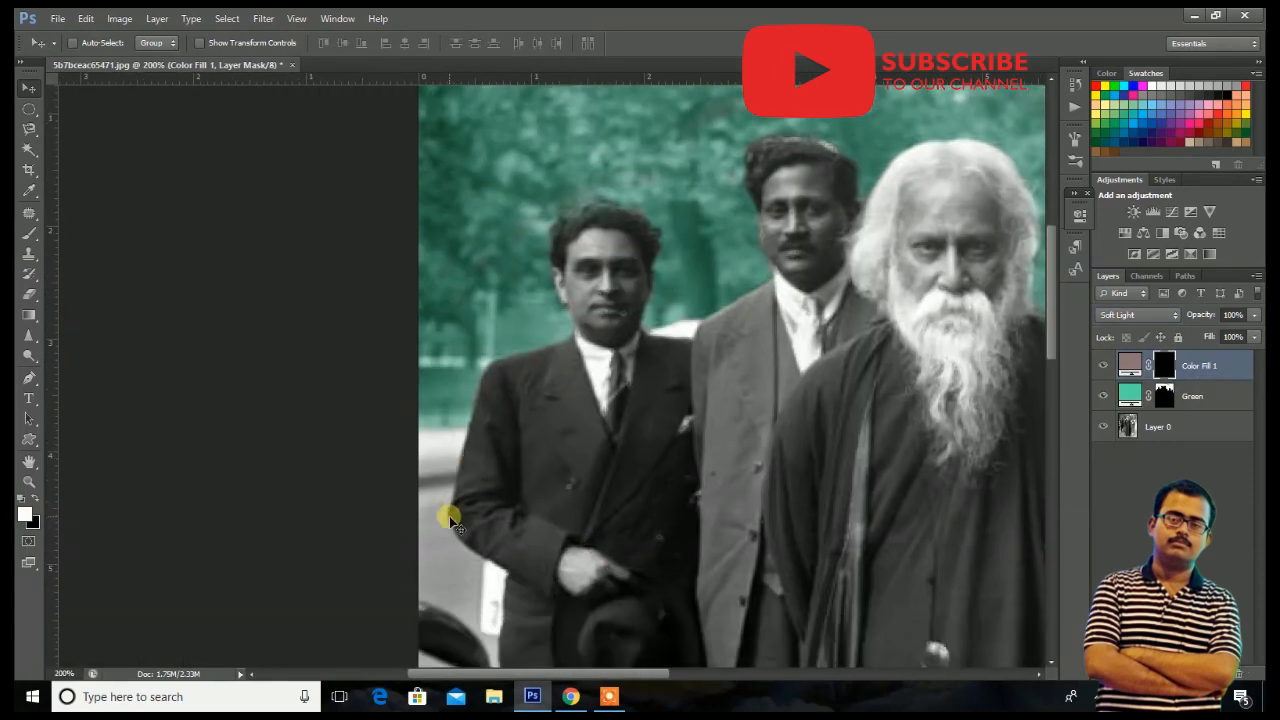
key(b)
mouse_move(459, 498)
mouse_down()
mouse_move(477, 586)
mouse_move(435, 590)
mouse_move(437, 570)
mouse_move(442, 599)
mouse_move(483, 603)
mouse_move(478, 620)
mouse_move(438, 594)
mouse_move(440, 521)
mouse_move(443, 557)
mouse_up()
Tint the ground around the car's fender and beside the suited man's jacket, using a size 7 brush near the edges.
scroll(443, 557, down, 2)
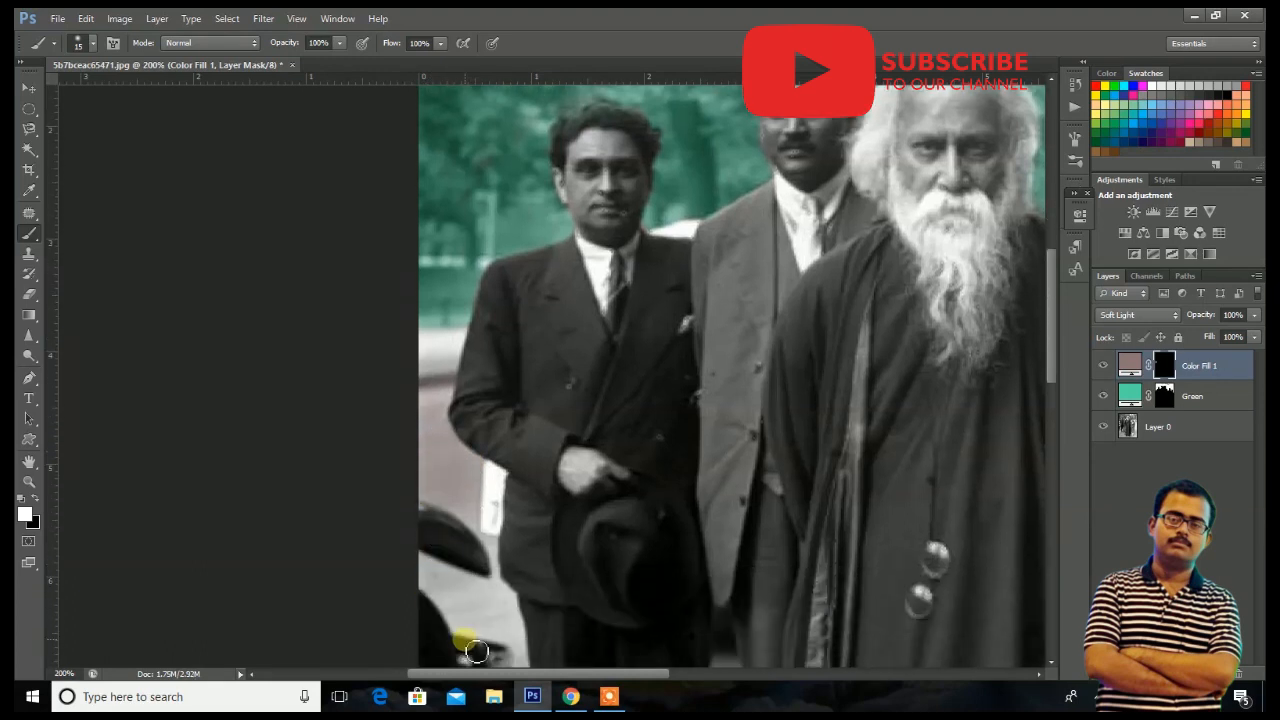
key(ctrl+plus)
key(ctrl+plus)
scroll(412, 521, down, 5)
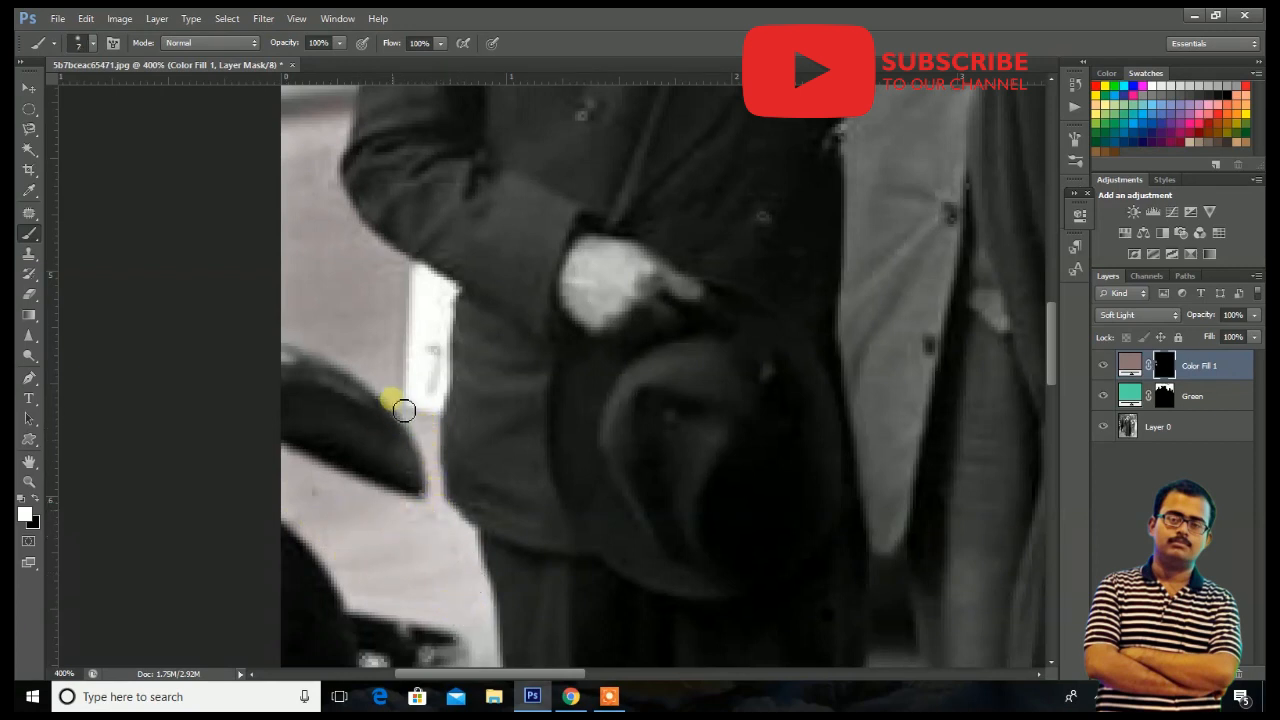
Tint the road between the car's wheel and the man's trousers down to the pavement edge with brush sizes 10 and 25.
scroll(450, 450, down, 3)
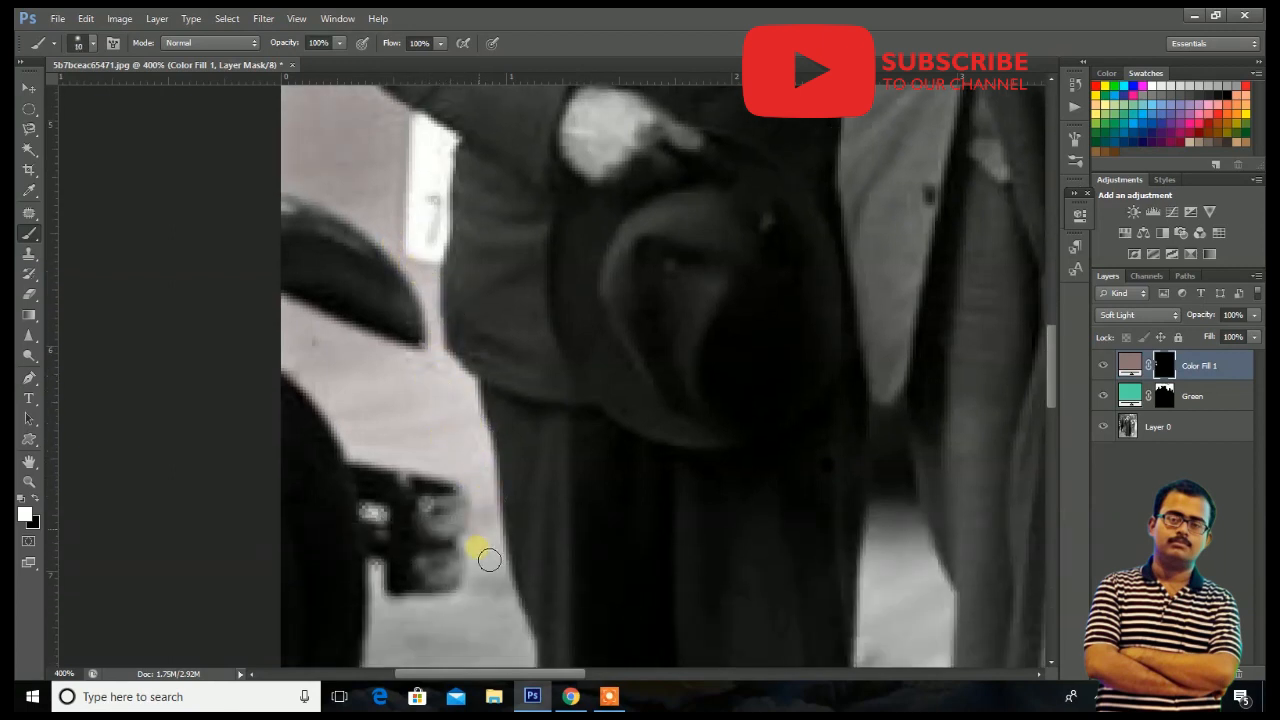
scroll(471, 523, down, 3)
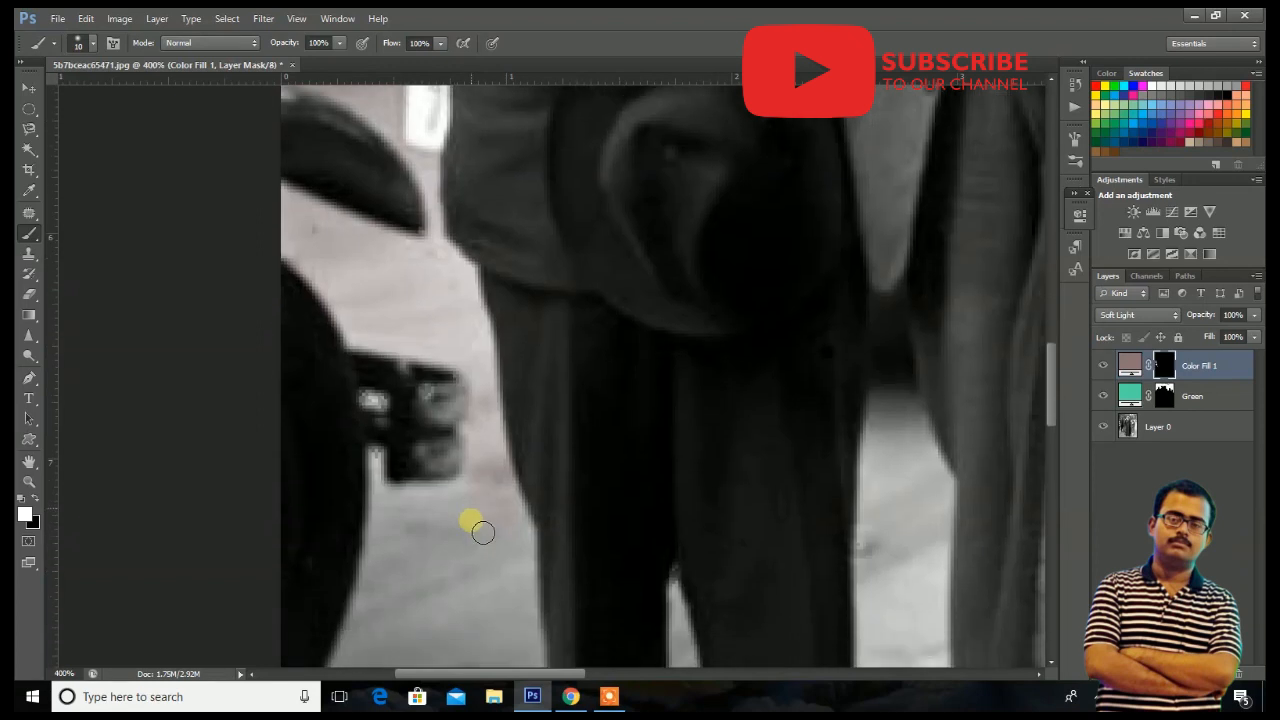
scroll(461, 600, down, 2)
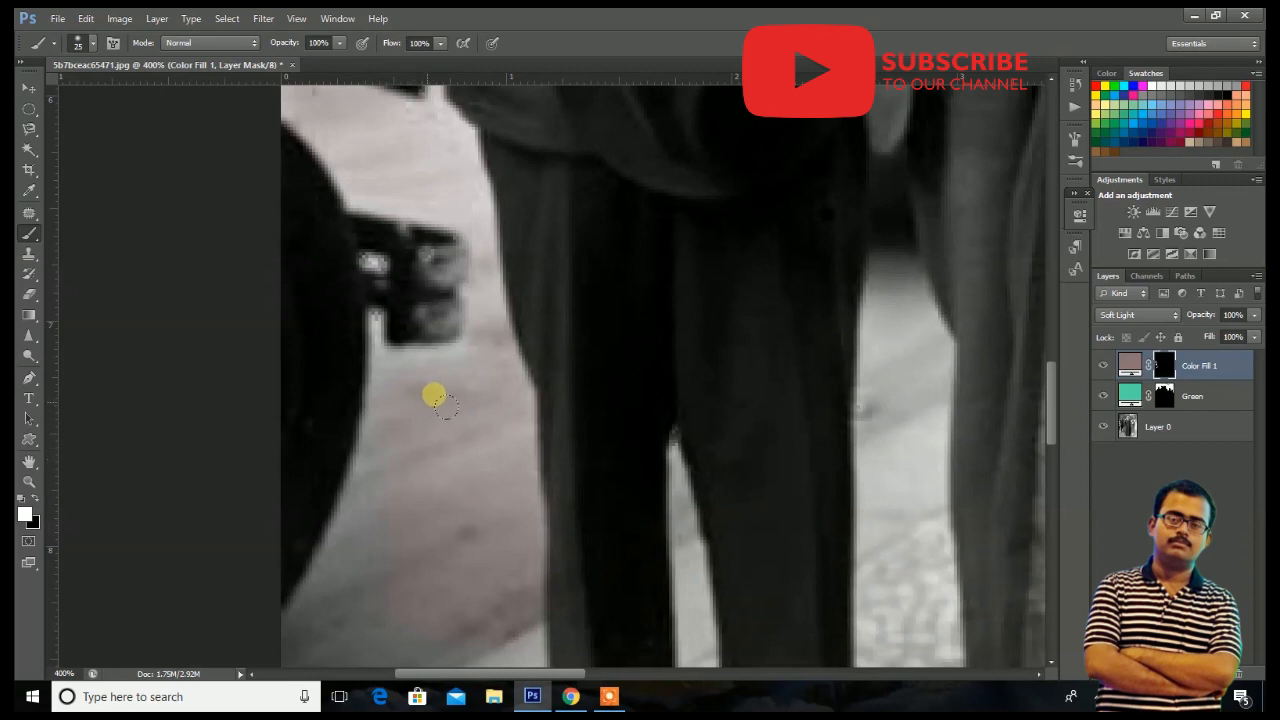
key(bracketleft)
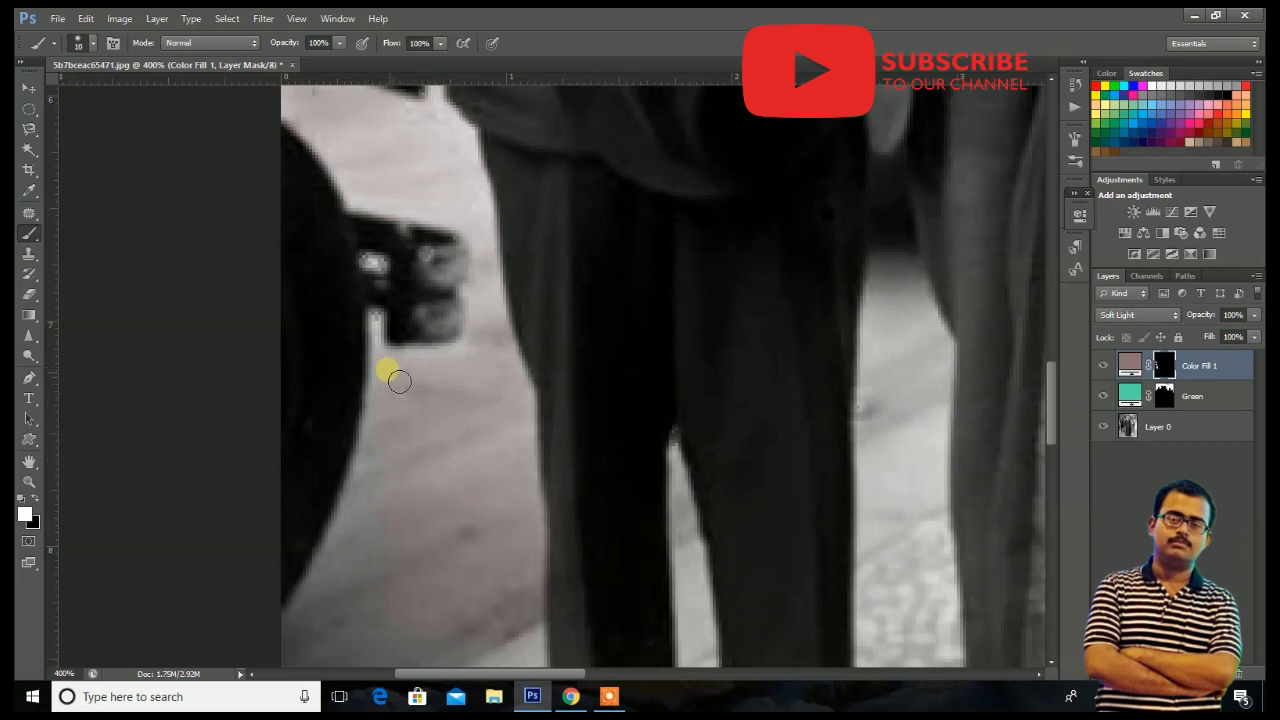
key(bracketright)
key(bracketright)
key(bracketright)
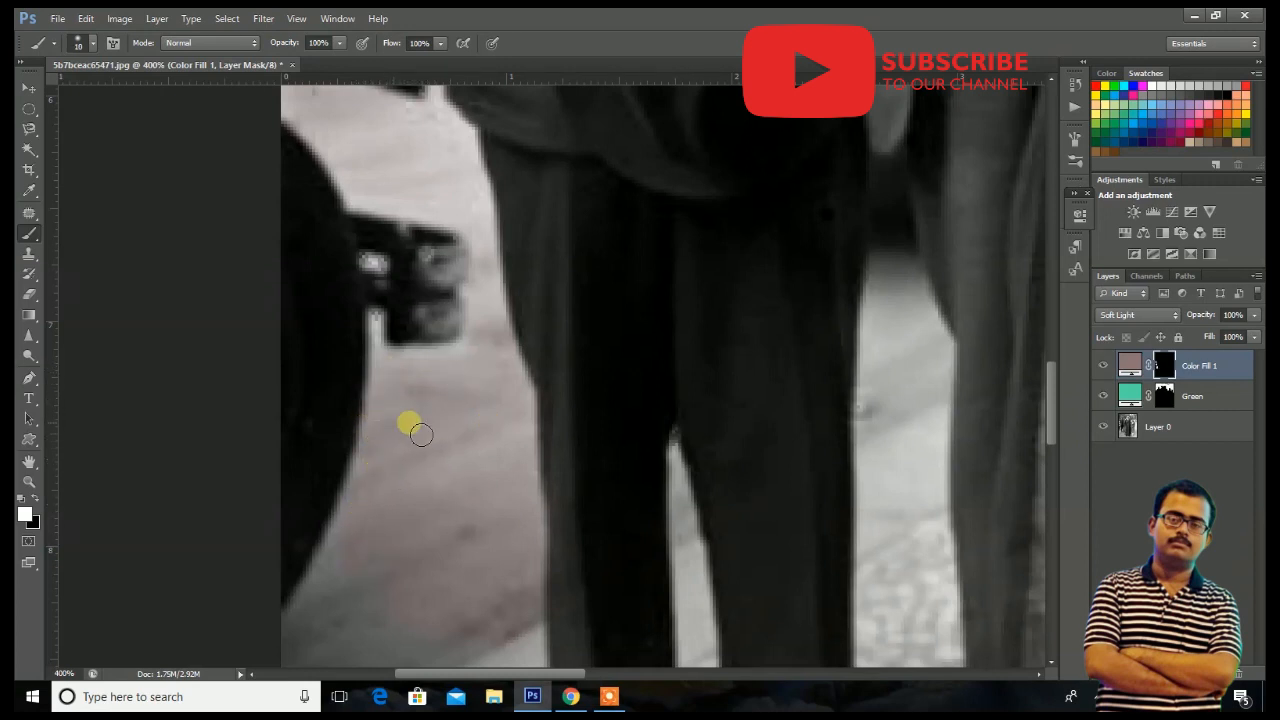
scroll(405, 450, down, 2)
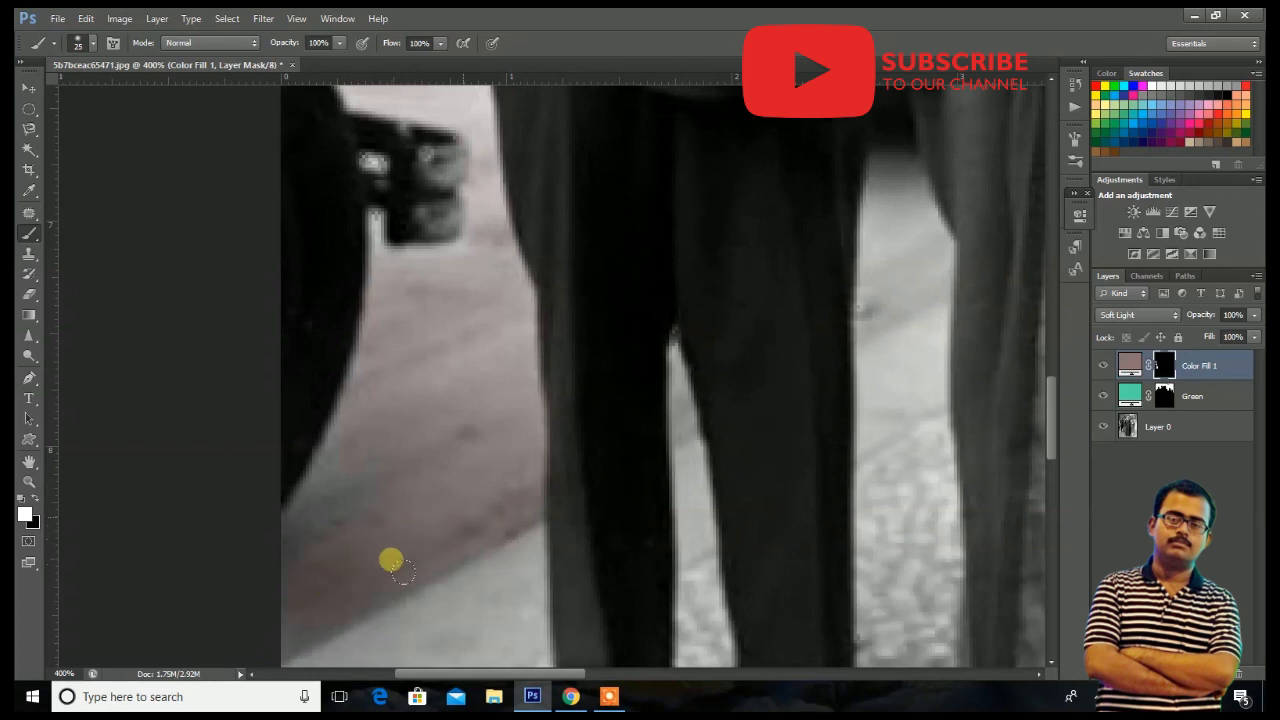
mouse_move(320, 566)
mouse_down()
mouse_move(317, 531)
mouse_move(403, 333)
mouse_up()
Tint the road showing between the two men with a size 15 brush and between the suited man's legs with size 8.
drag(901, 282, 733, 369)
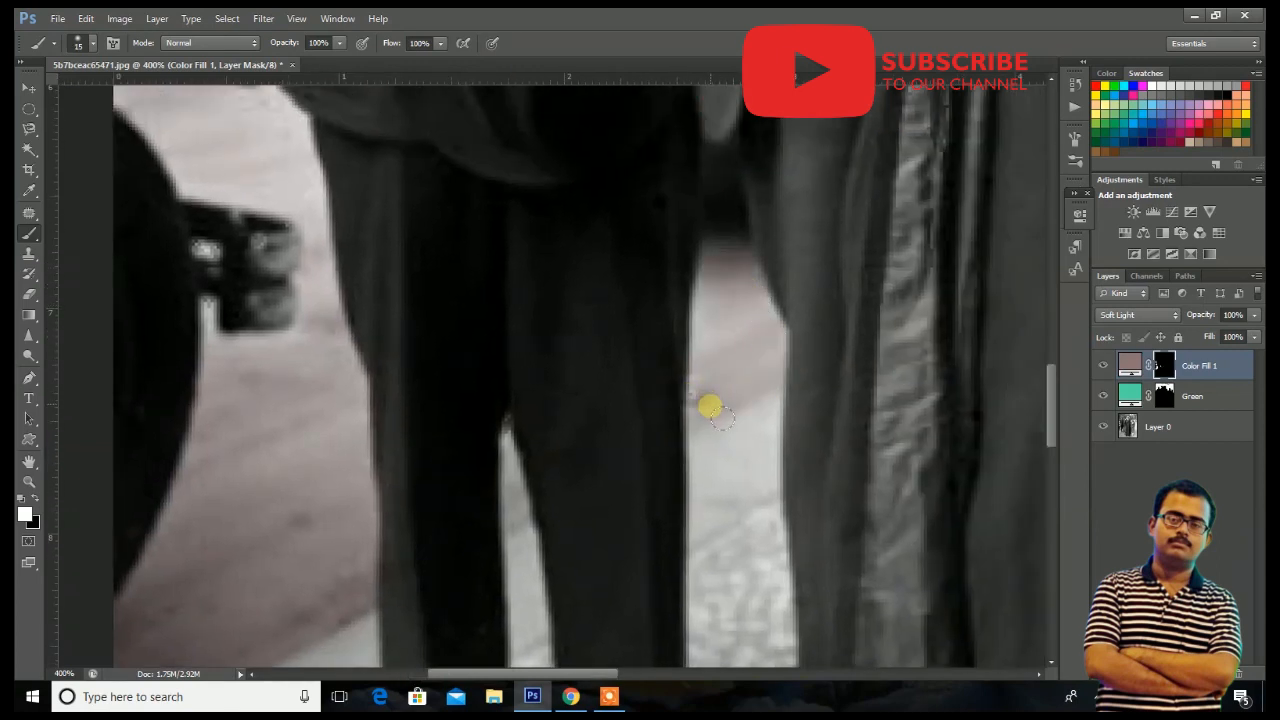
key(bracketleft)
key(bracketleft)
key(bracketleft)
mouse_move(532, 502)
mouse_down()
mouse_move(526, 529)
mouse_move(522, 455)
mouse_move(512, 486)
mouse_up()
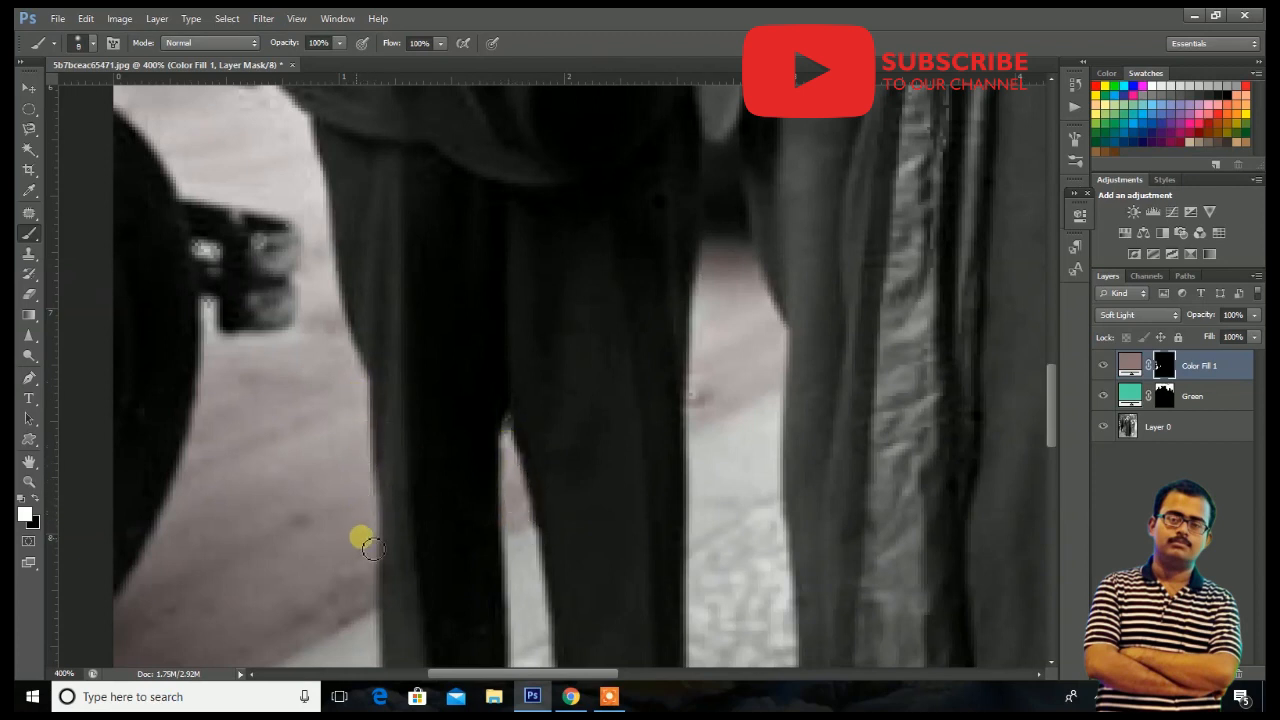
Tint the ground behind the woman's shoulder and around the distant figure with a size 15 brush.
drag(727, 356, 361, 675)
drag(838, 366, 400, 510)
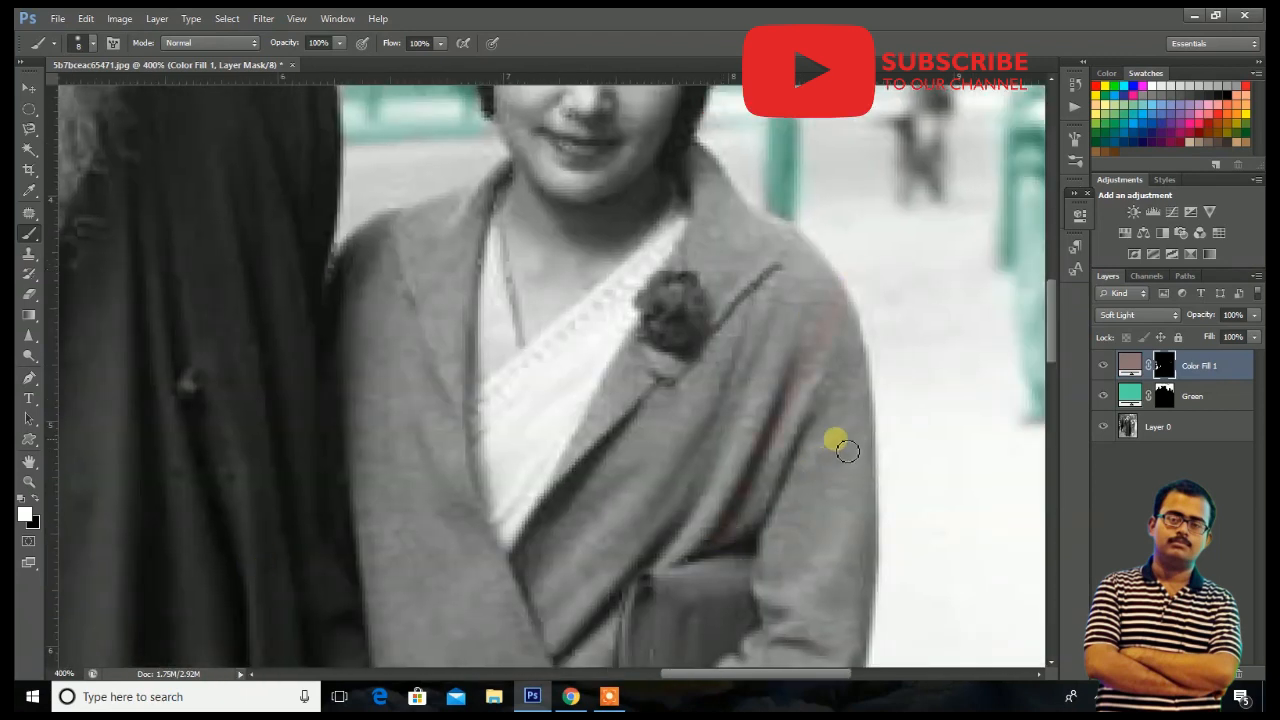
drag(872, 310, 755, 607)
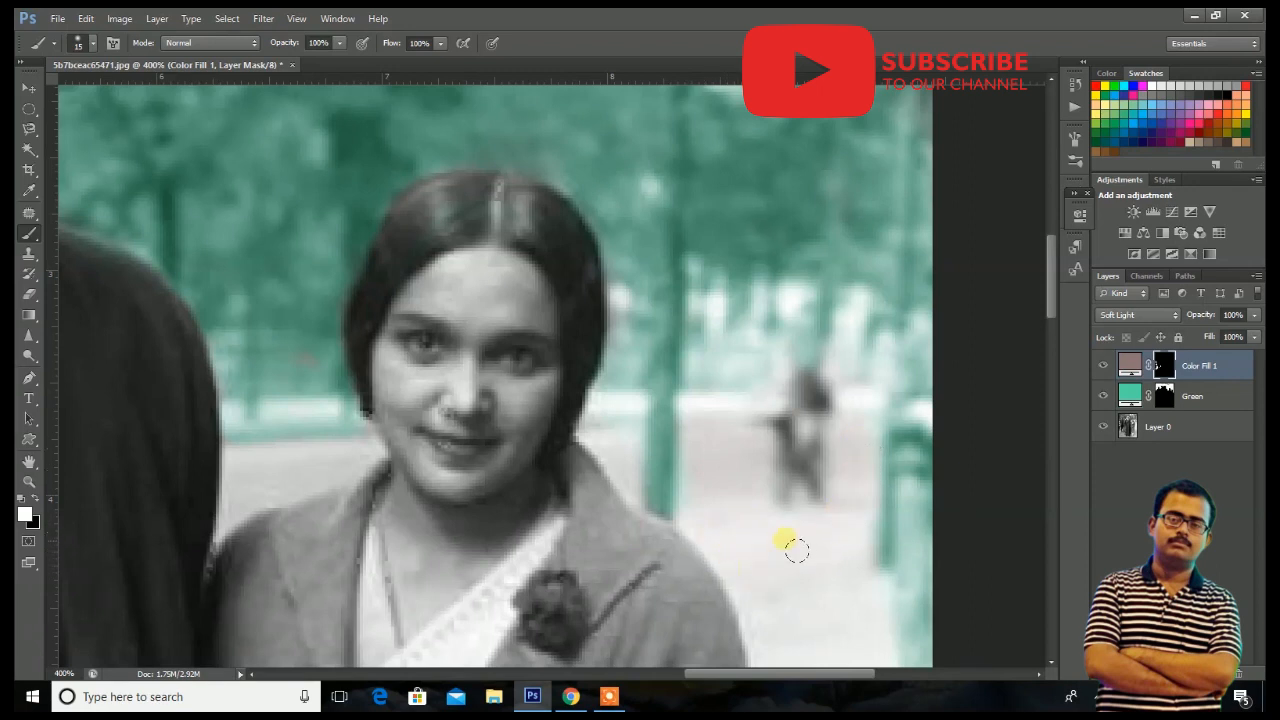
key(o)
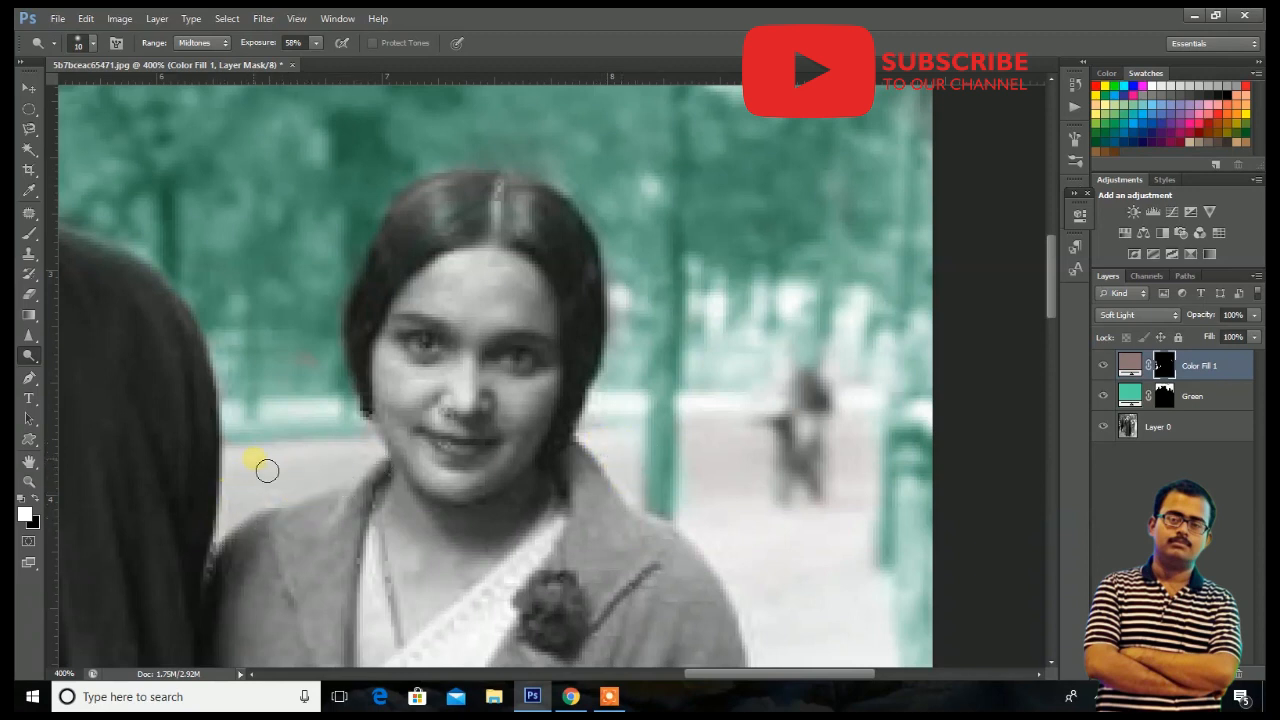
scroll(335, 470, down, 4)
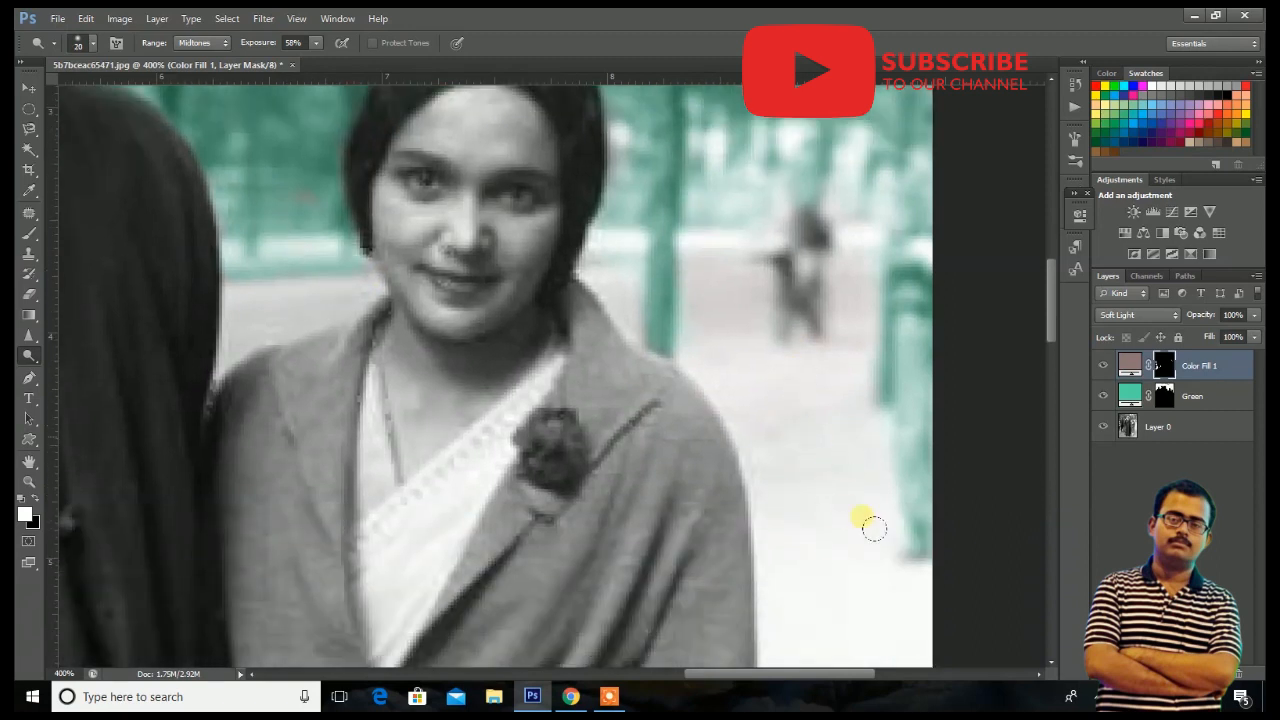
scroll(818, 503, down, 4)
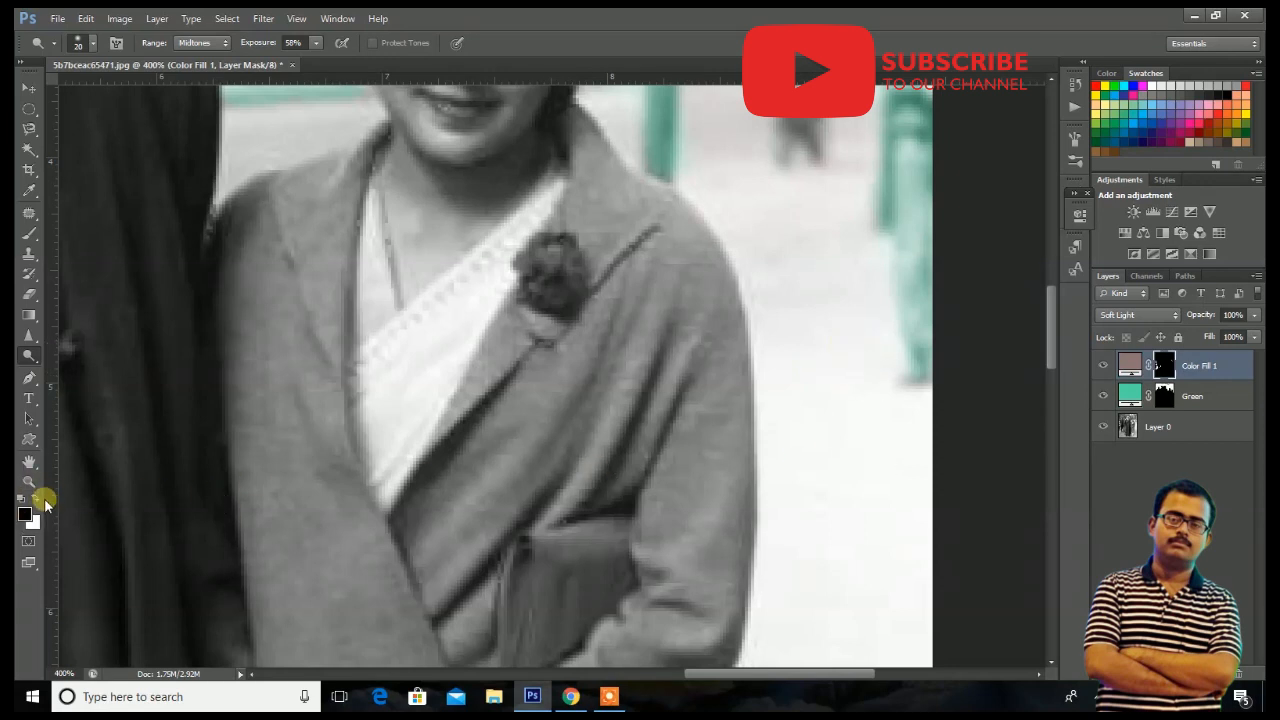
Change the ground fill layer's color to dark red #7d2929 and reselect its mask.
double_click(1128, 368)
drag(936, 332, 902, 364)
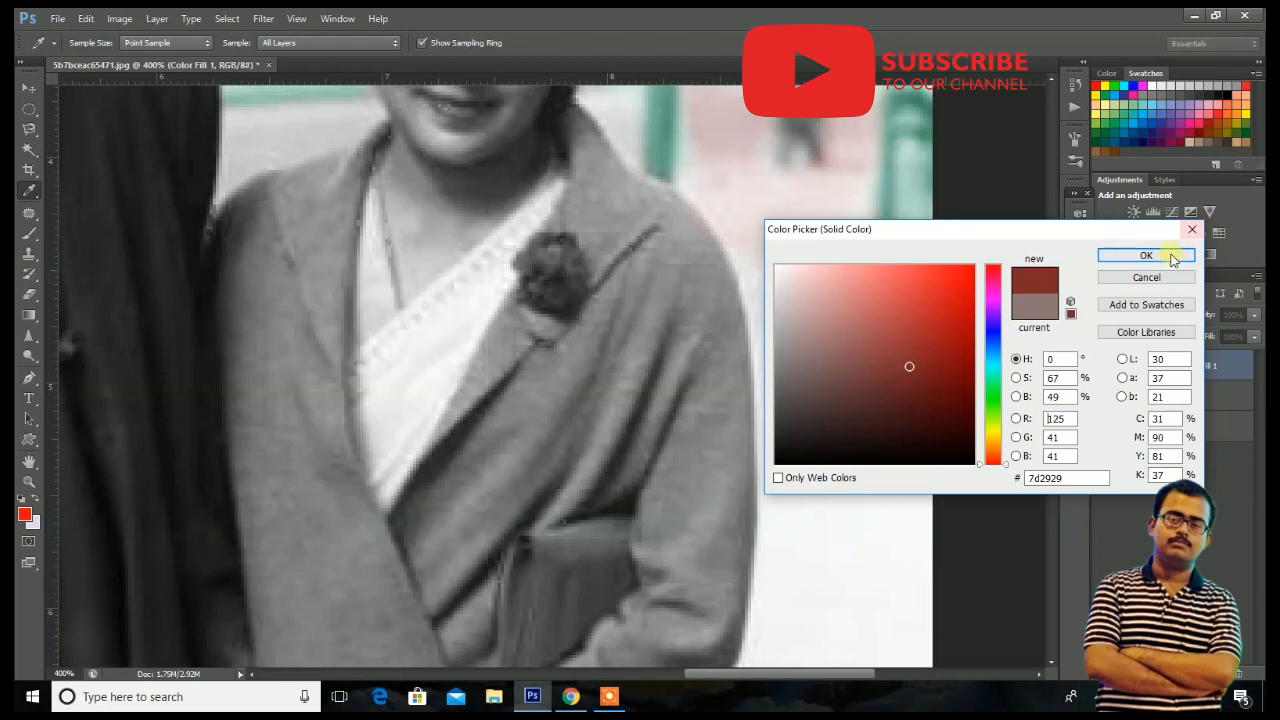
click(1163, 255)
click(1163, 366)
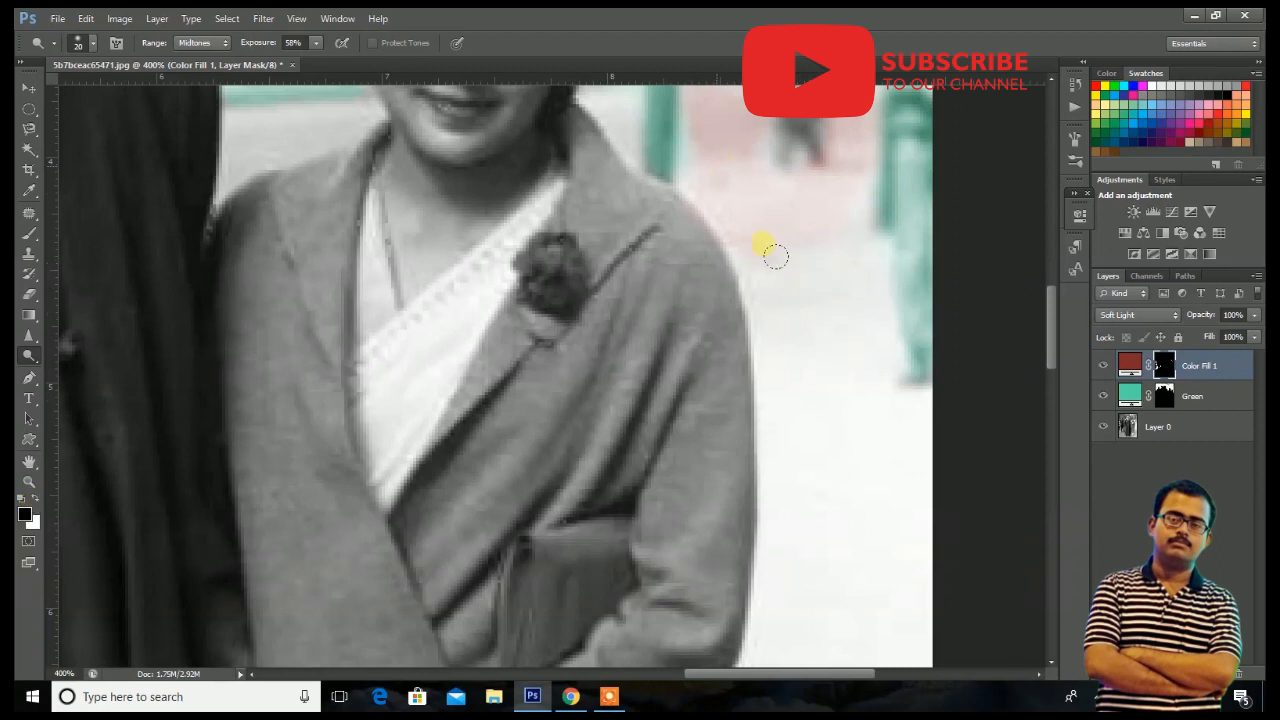
Tint the ground between the bearded man and the woman's shoulder with the Brush in white, at sizes 15 and 7.
key(ctrl+1)
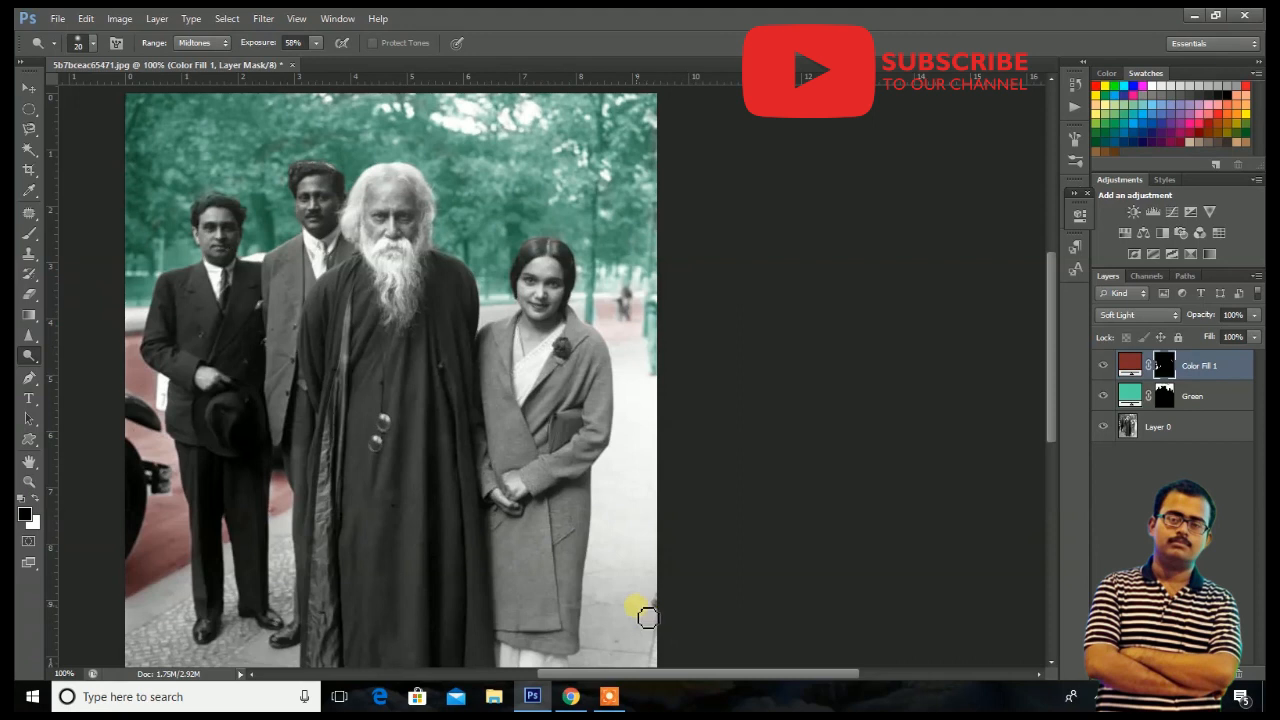
click(20, 500)
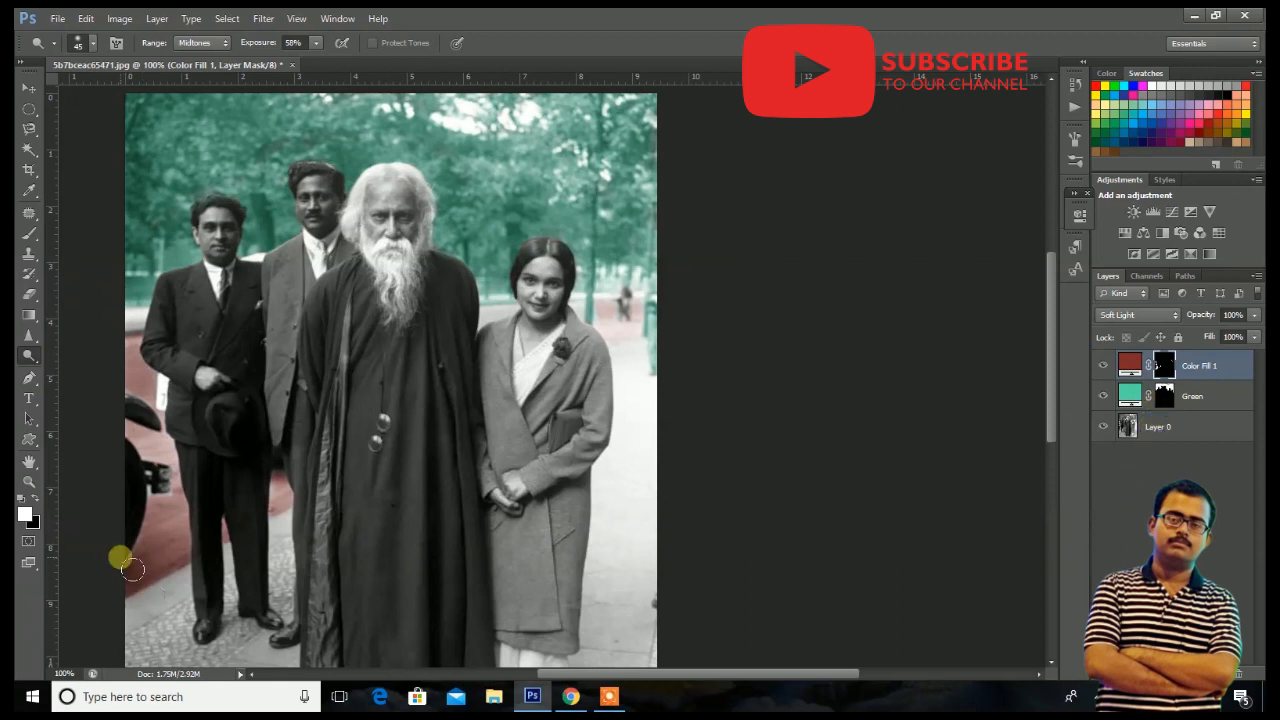
key(ctrl+plus)
key(ctrl+plus)
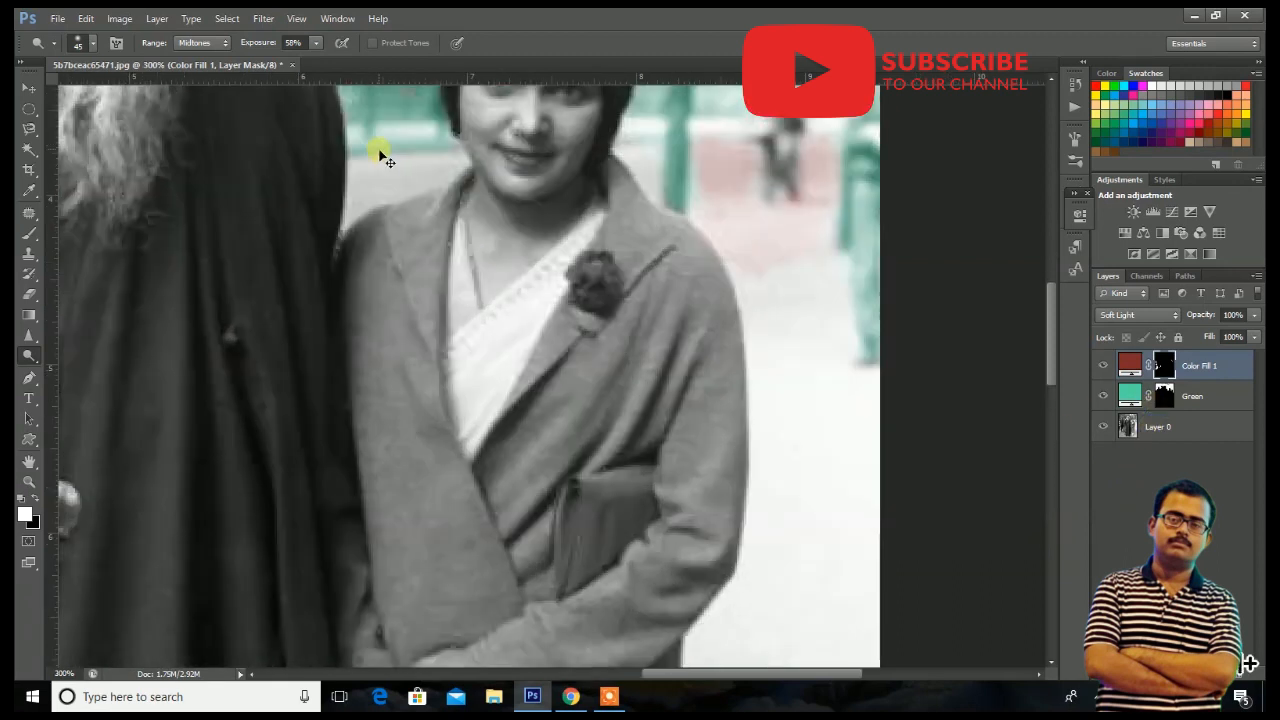
scroll(390, 158, left, 1)
scroll(428, 105, left, 1)
key(ctrl+plus)
key(ctrl+plus)
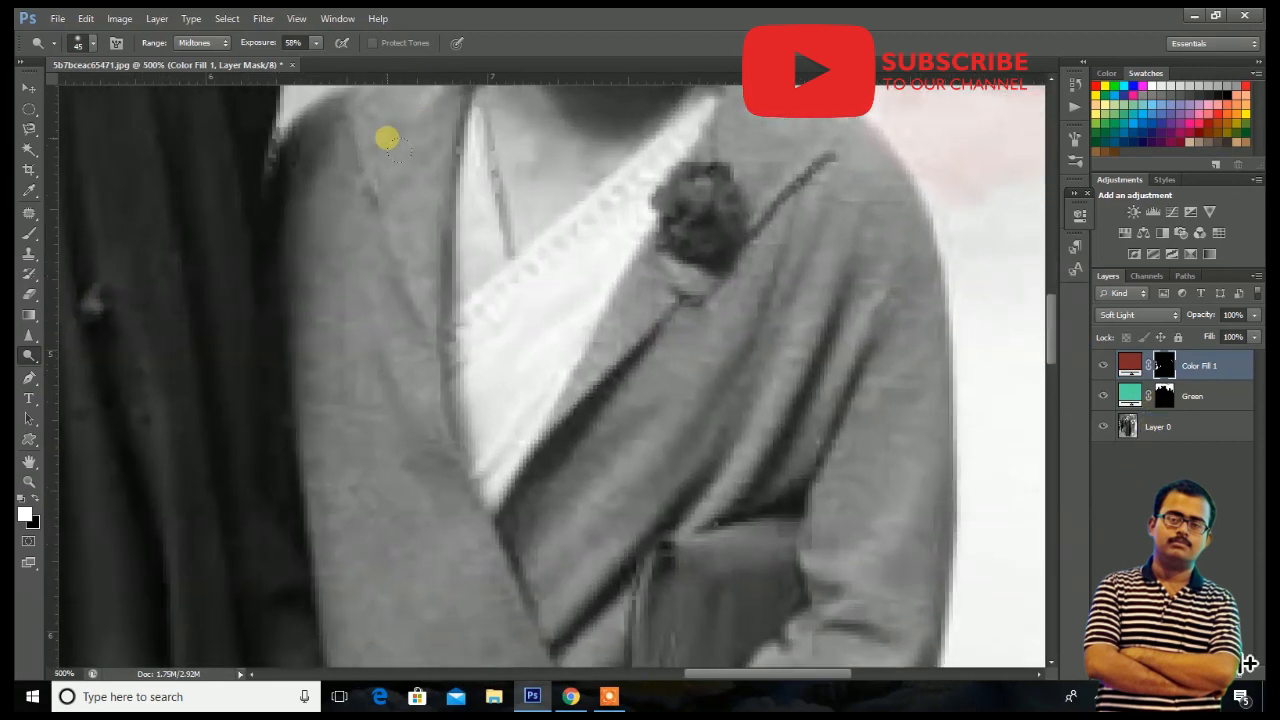
drag(391, 130, 509, 470)
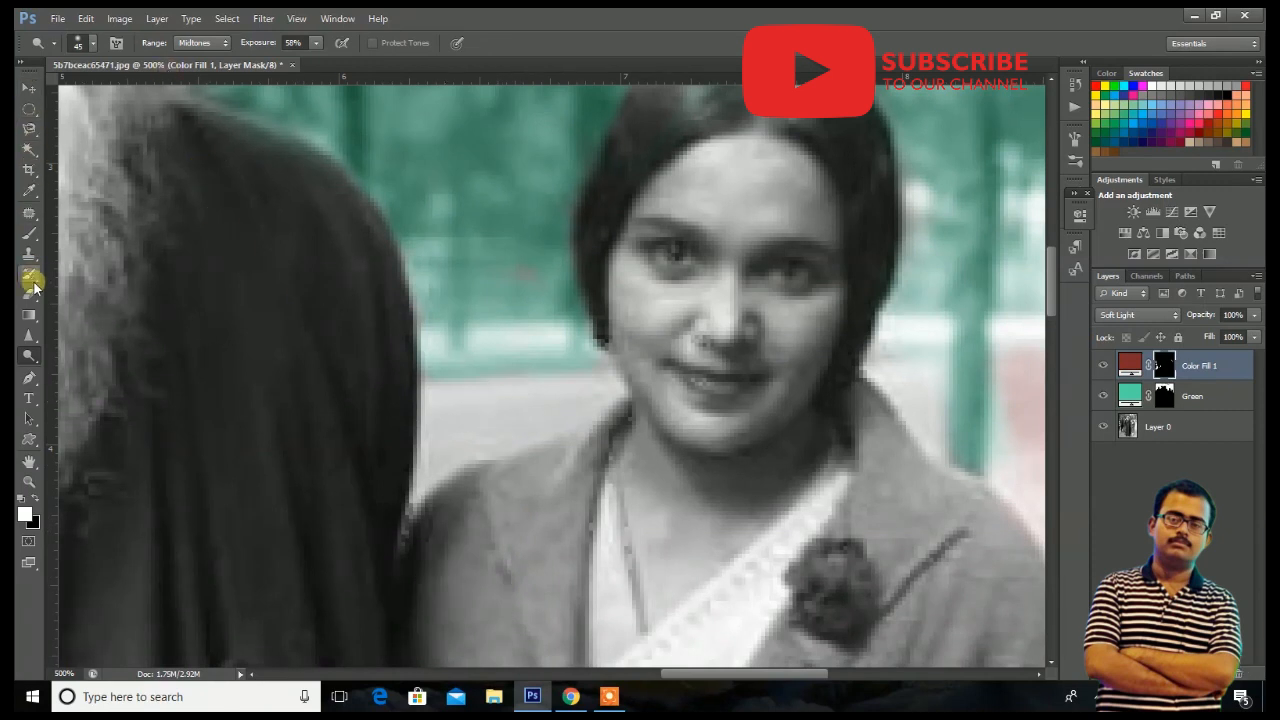
click(29, 234)
mouse_move(430, 420)
mouse_down()
mouse_move(437, 434)
mouse_move(559, 401)
mouse_up()
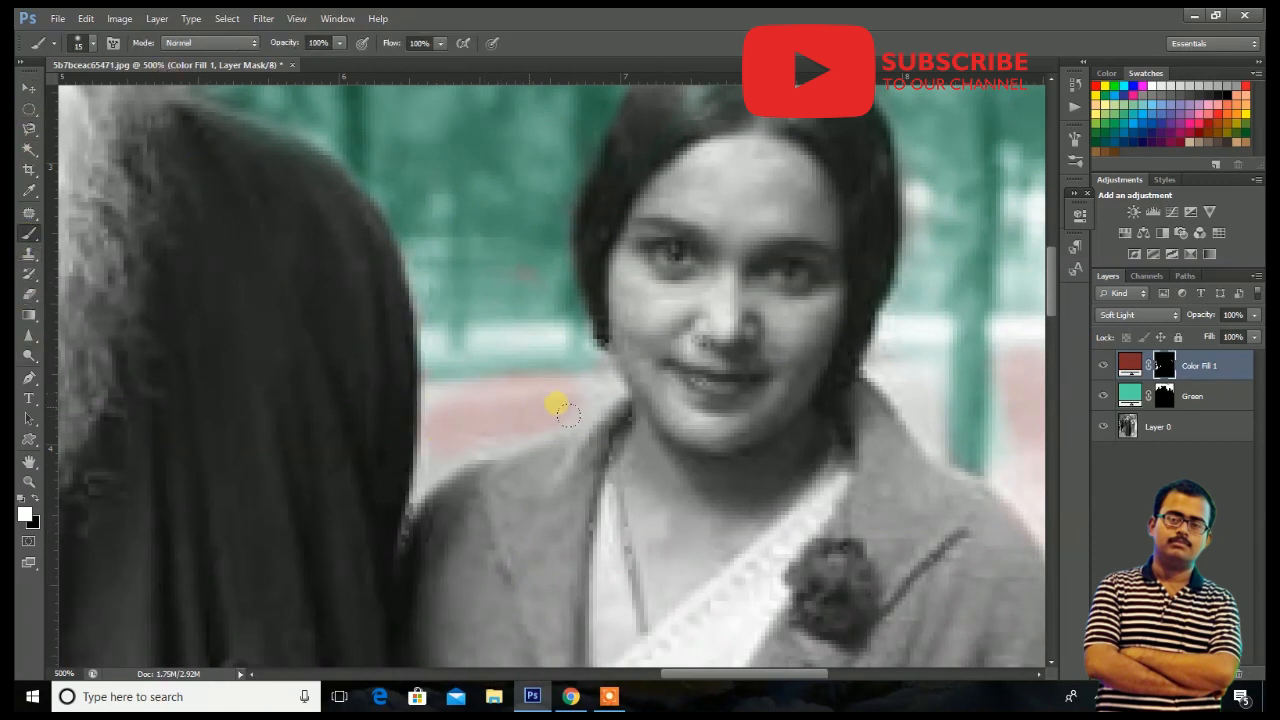
mouse_move(457, 421)
mouse_down()
mouse_move(457, 452)
mouse_move(491, 449)
mouse_up()
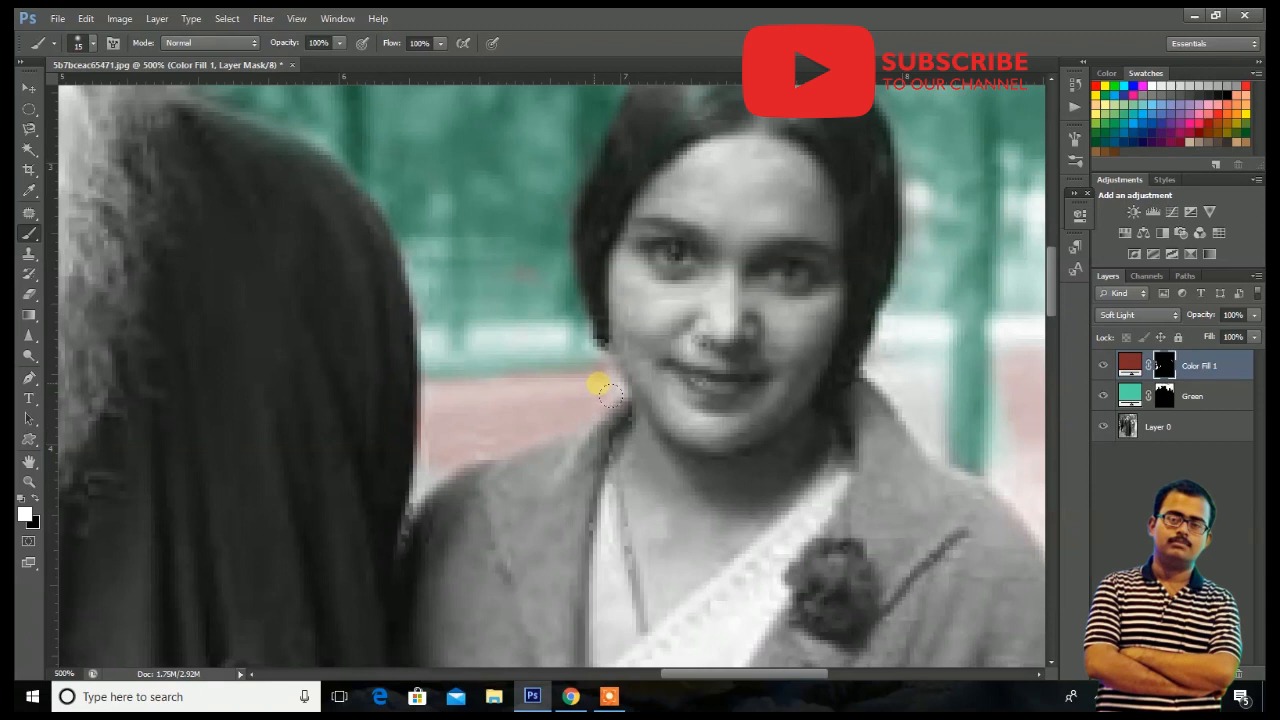
mouse_move(428, 490)
mouse_down()
mouse_move(497, 466)
mouse_move(486, 437)
mouse_up()
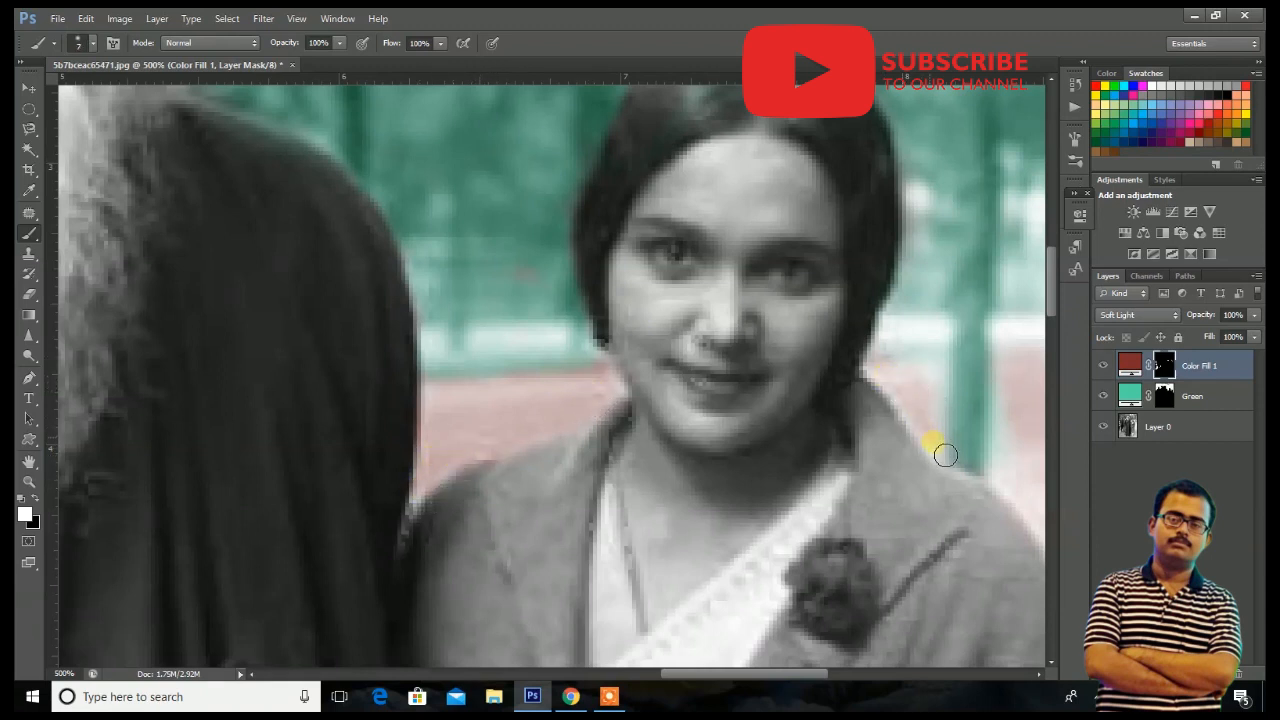
Tint the ground beside the woman's coat, from her shoulder down past the sleeve, with brush sizes 7 and 30.
drag(877, 435, 557, 388)
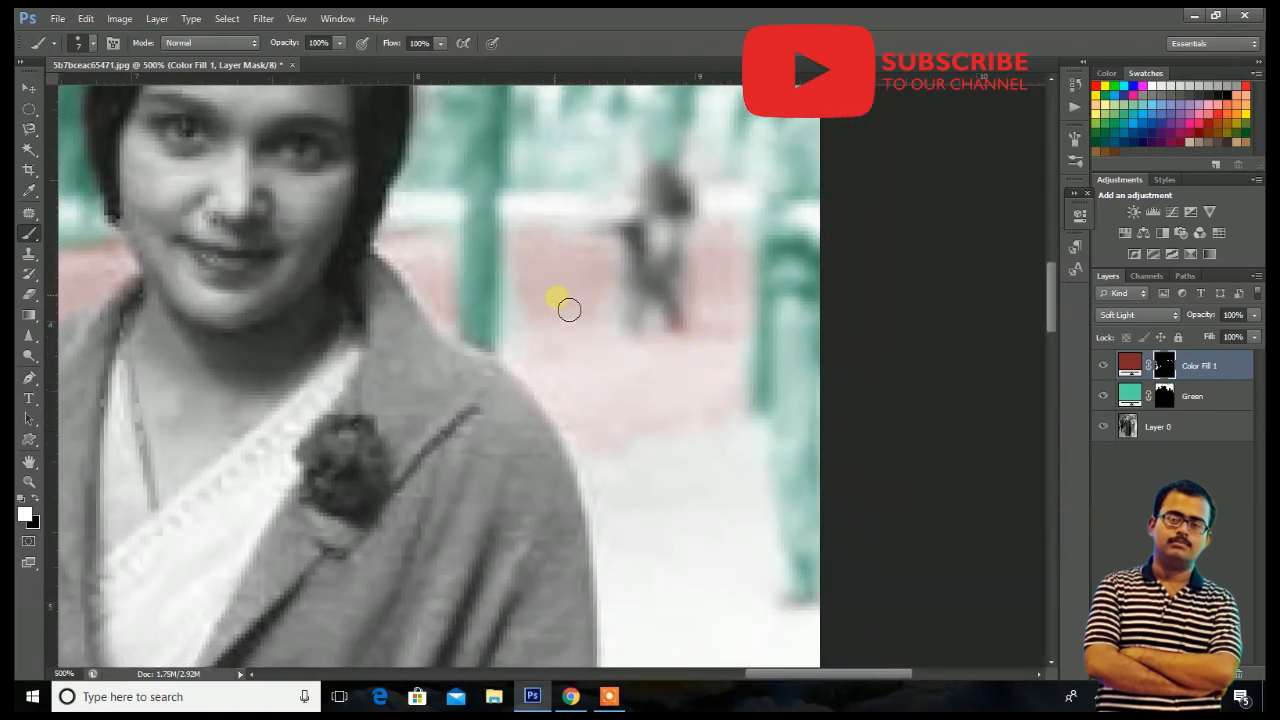
scroll(680, 488, down, 3)
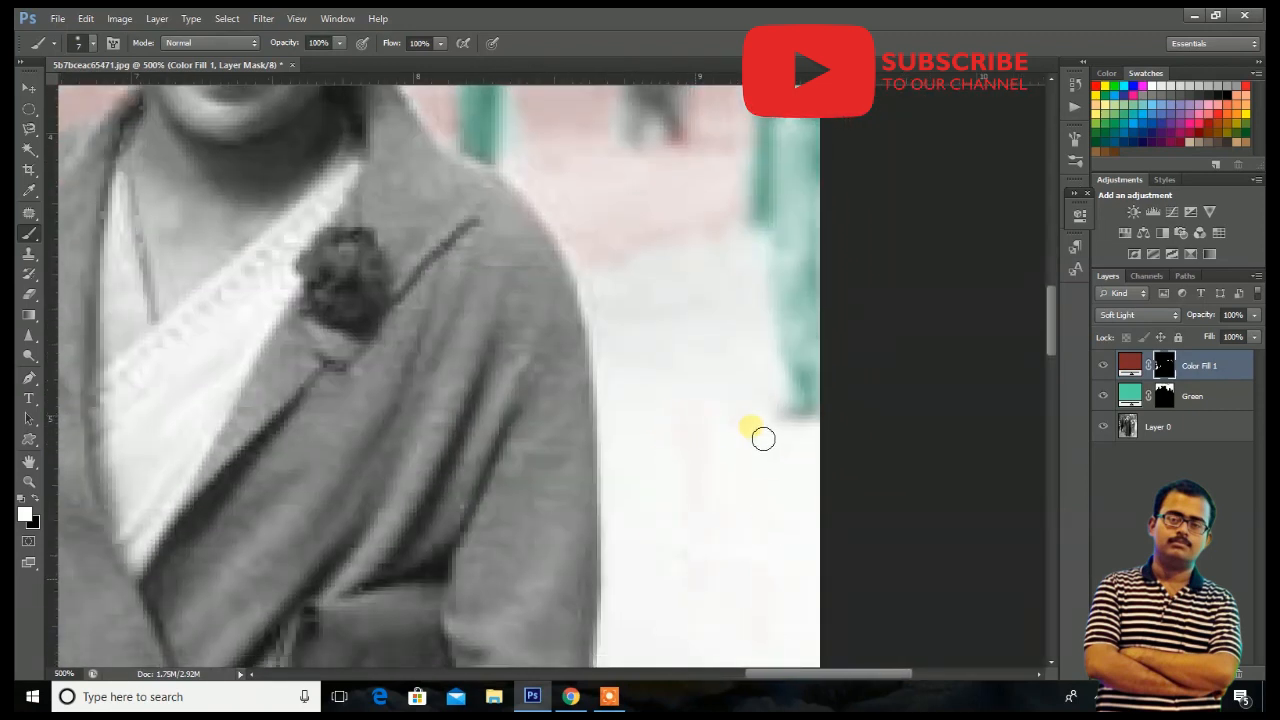
scroll(743, 524, down, 12)
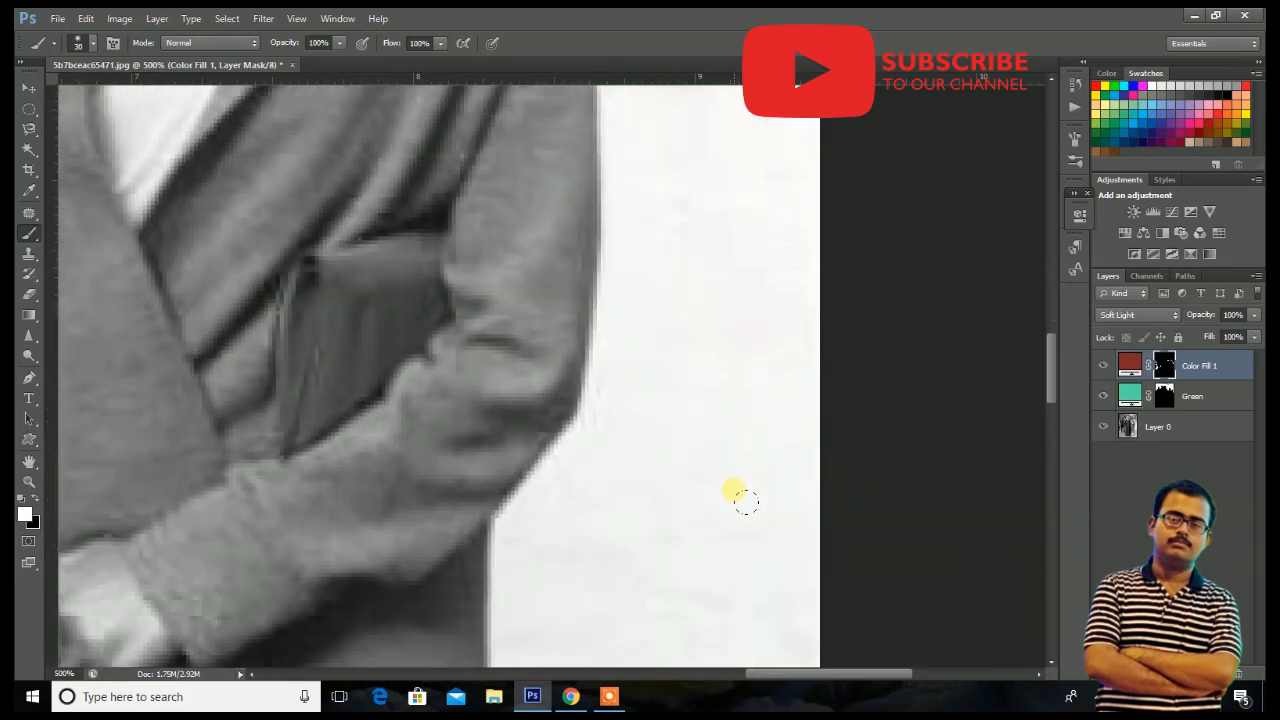
mouse_move(632, 425)
mouse_down()
mouse_move(643, 472)
mouse_move(749, 554)
mouse_move(563, 307)
mouse_up()
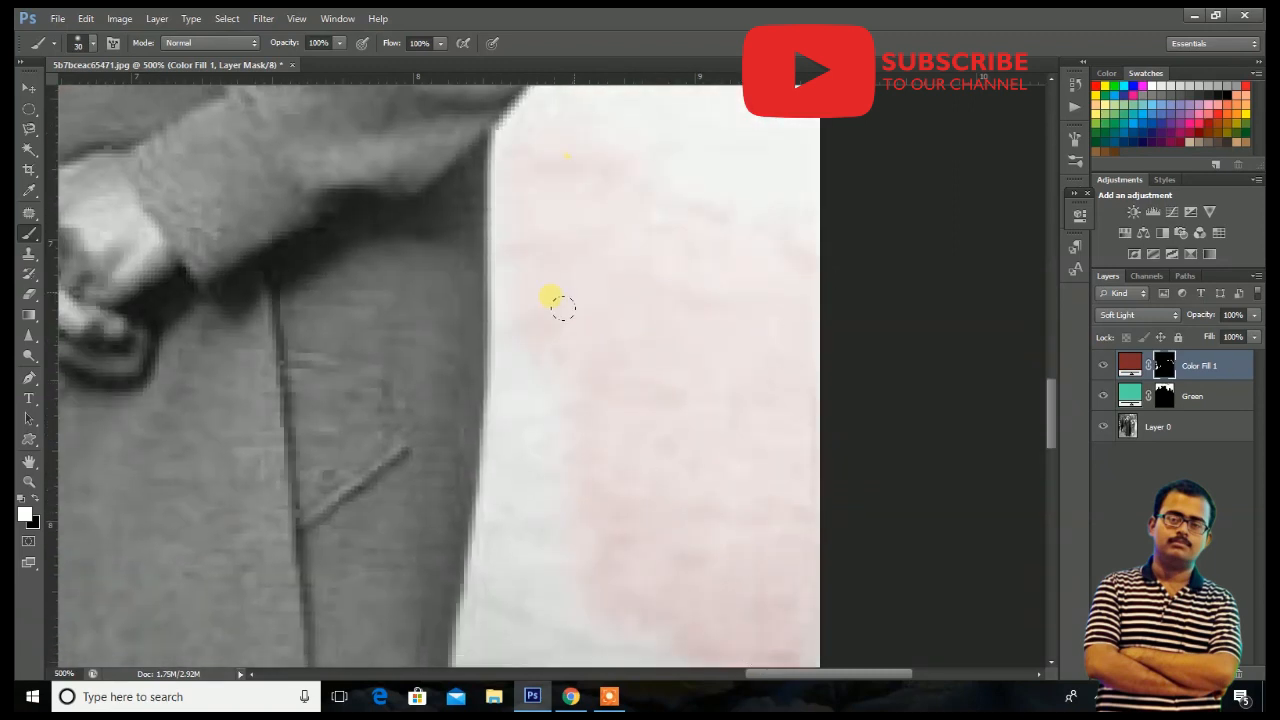
scroll(697, 408, down, 2)
mouse_move(535, 385)
mouse_down()
mouse_move(577, 457)
mouse_move(591, 557)
mouse_move(549, 628)
mouse_up()
mouse_move(546, 494)
mouse_down()
mouse_move(714, 714)
mouse_move(791, 414)
mouse_up()
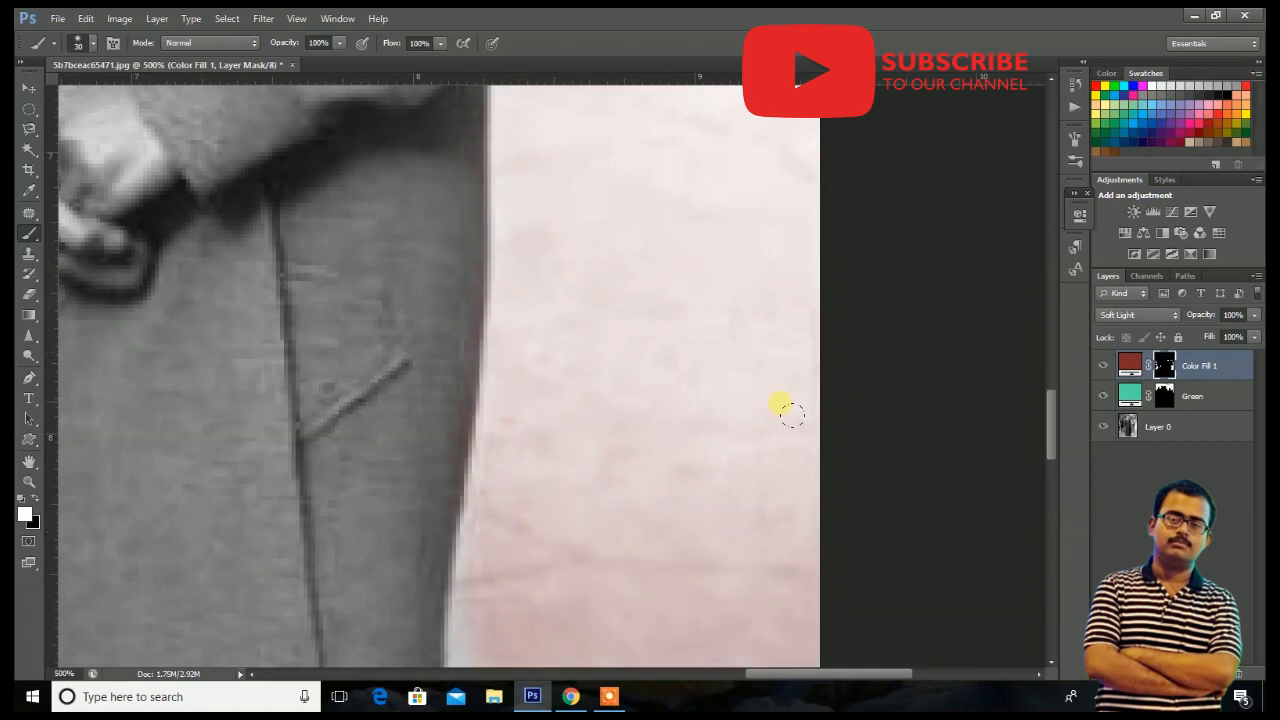
Tint the ground beside the woman's coat hem and white skirt with a size 30 brush.
scroll(791, 414, down, 6)
mouse_move(776, 474)
mouse_down()
mouse_move(762, 640)
mouse_move(534, 461)
mouse_move(530, 283)
mouse_move(546, 419)
mouse_move(670, 341)
mouse_move(766, 683)
mouse_up()
scroll(683, 549, down, 2)
scroll(672, 541, down, 1)
mouse_move(565, 485)
mouse_down()
mouse_move(529, 314)
mouse_move(483, 360)
mouse_move(497, 229)
mouse_move(575, 625)
mouse_move(826, 577)
mouse_up()
scroll(810, 550, down, 3)
mouse_move(789, 523)
mouse_down()
mouse_move(383, 631)
mouse_move(502, 408)
mouse_move(640, 386)
mouse_up()
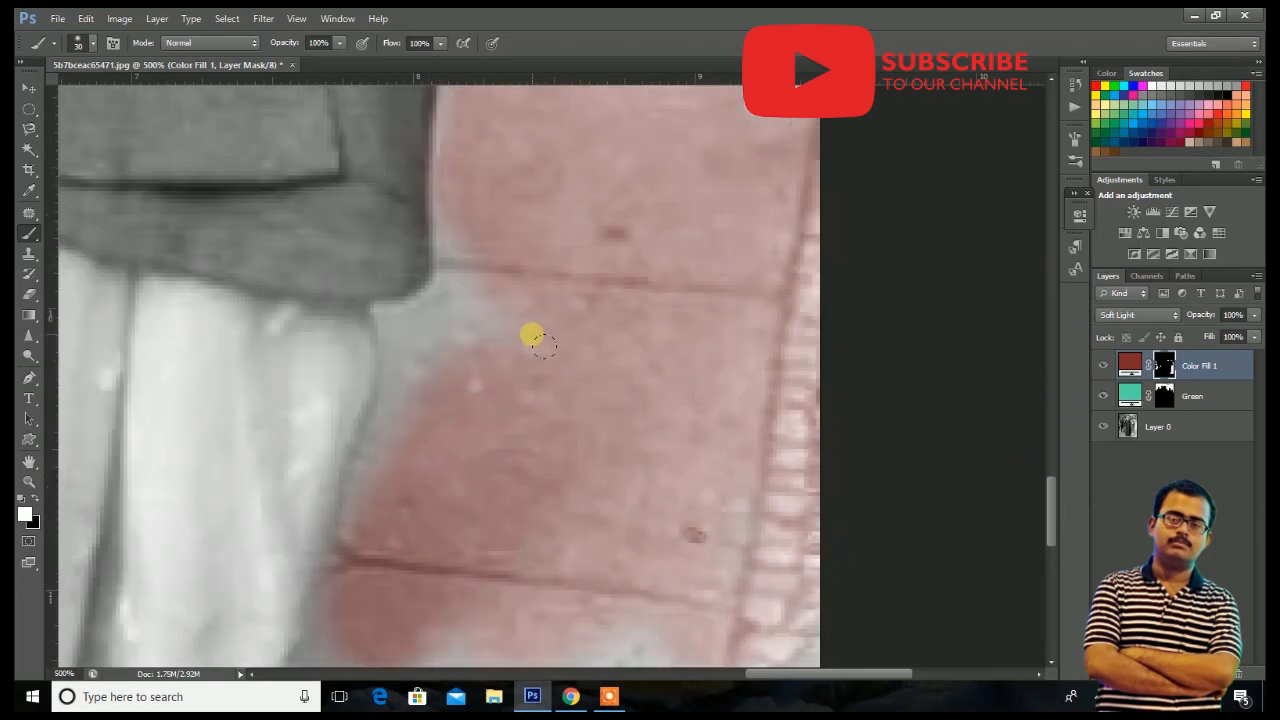
mouse_move(492, 266)
mouse_down()
mouse_move(517, 365)
mouse_move(479, 340)
mouse_move(413, 332)
mouse_move(458, 331)
mouse_move(458, 248)
mouse_move(485, 374)
mouse_move(523, 307)
mouse_move(496, 428)
mouse_move(418, 380)
mouse_move(401, 340)
mouse_move(441, 392)
mouse_move(413, 413)
mouse_move(370, 547)
mouse_move(401, 441)
mouse_move(366, 497)
mouse_up()
Tint the pavement from the woman's skirt hem to the photo's lower-right corner, using brush sizes 10 and 25.
scroll(632, 380, down, 4)
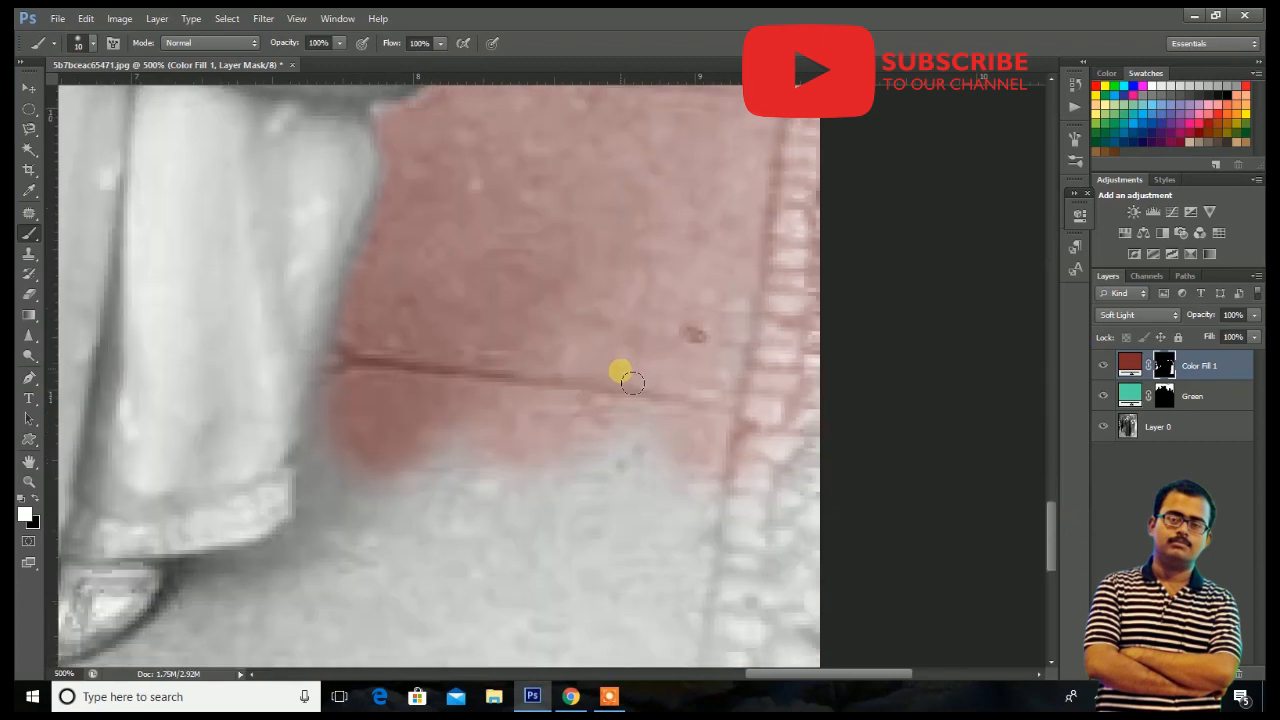
drag(632, 400, 800, 329)
scroll(591, 374, down, 2)
mouse_move(591, 374)
mouse_down()
mouse_move(363, 351)
mouse_move(405, 370)
mouse_move(715, 650)
mouse_move(785, 655)
mouse_up()
scroll(749, 500, down, 4)
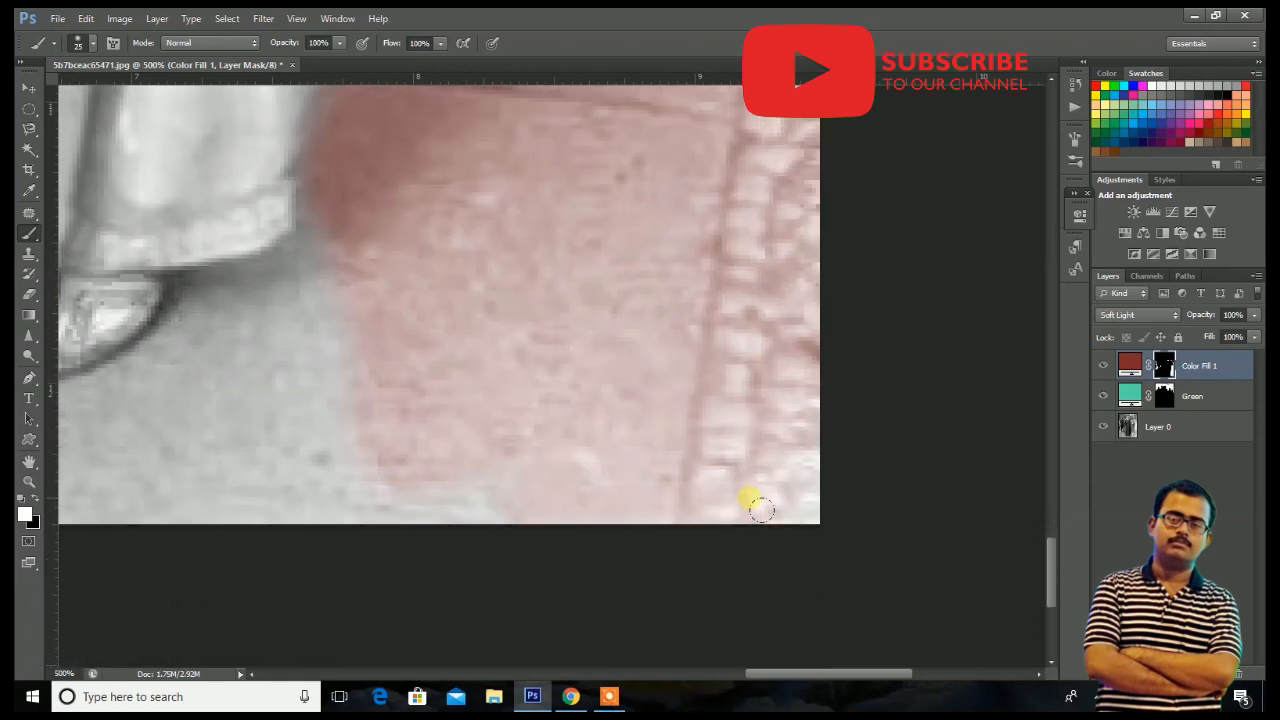
mouse_move(340, 380)
mouse_down()
mouse_move(214, 386)
mouse_move(214, 514)
mouse_move(294, 294)
mouse_move(225, 342)
mouse_move(243, 297)
mouse_move(197, 391)
mouse_move(707, 490)
mouse_up()
drag(507, 448, 1096, 373)
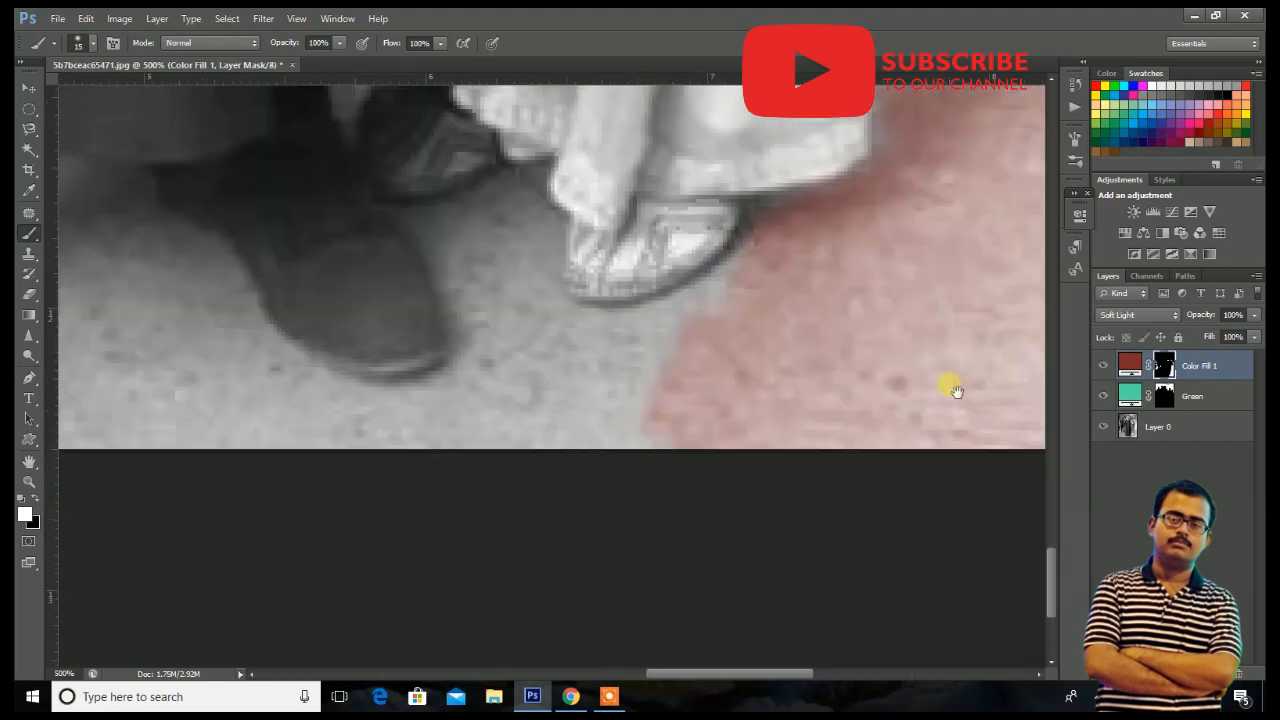
Tint the ground around the woman's white shoe and the bearded man's nearer shoe with brush sizes 25 and 20.
mouse_move(595, 357)
mouse_down()
mouse_move(718, 363)
mouse_move(691, 455)
mouse_move(652, 477)
mouse_move(532, 356)
mouse_move(499, 246)
mouse_move(528, 427)
mouse_move(556, 390)
mouse_move(603, 375)
mouse_move(596, 364)
mouse_move(769, 260)
mouse_up()
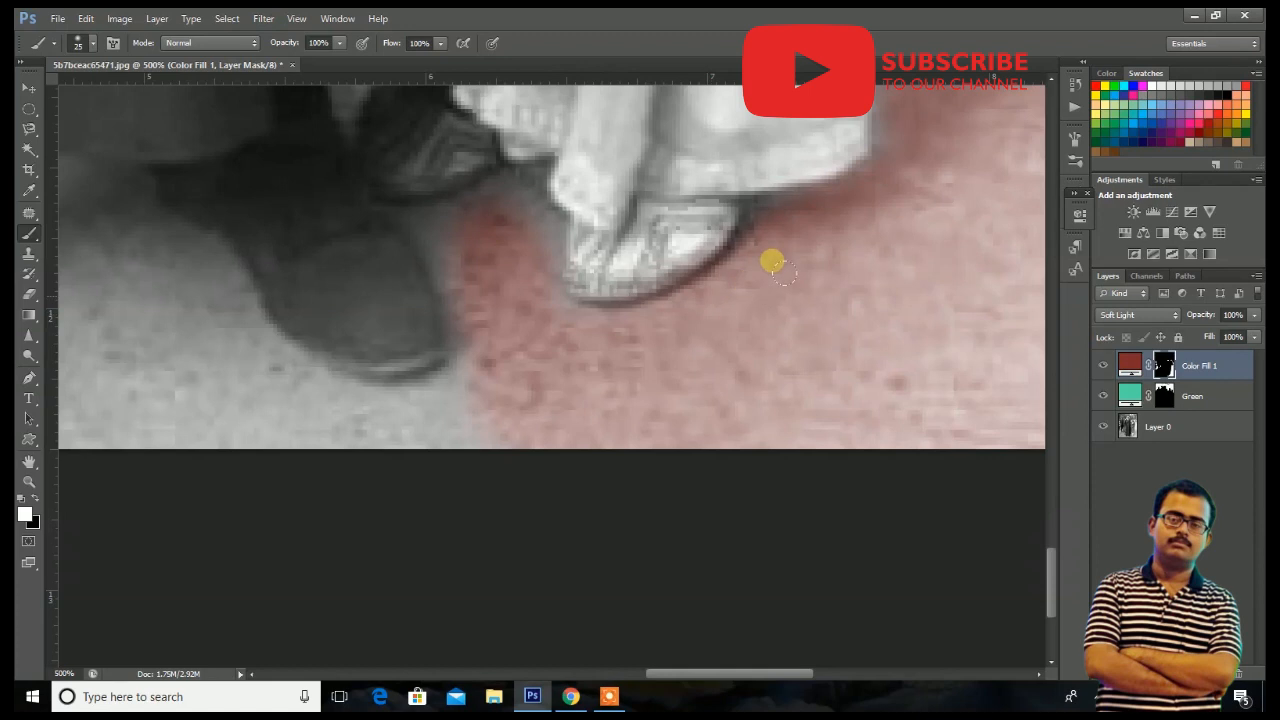
scroll(529, 340, up, 3)
key(bracketleft)
mouse_move(502, 378)
mouse_down()
mouse_move(530, 334)
mouse_move(473, 356)
mouse_move(458, 392)
mouse_move(546, 353)
mouse_move(550, 378)
mouse_move(521, 334)
mouse_move(525, 315)
mouse_move(523, 472)
mouse_move(488, 483)
mouse_move(460, 522)
mouse_move(391, 540)
mouse_move(328, 528)
mouse_move(424, 555)
mouse_move(756, 540)
mouse_up()
mouse_move(180, 440)
mouse_down()
mouse_move(220, 423)
mouse_move(289, 506)
mouse_move(145, 403)
mouse_move(223, 543)
mouse_up()
key(bracketright)
drag(500, 560, 615, 586)
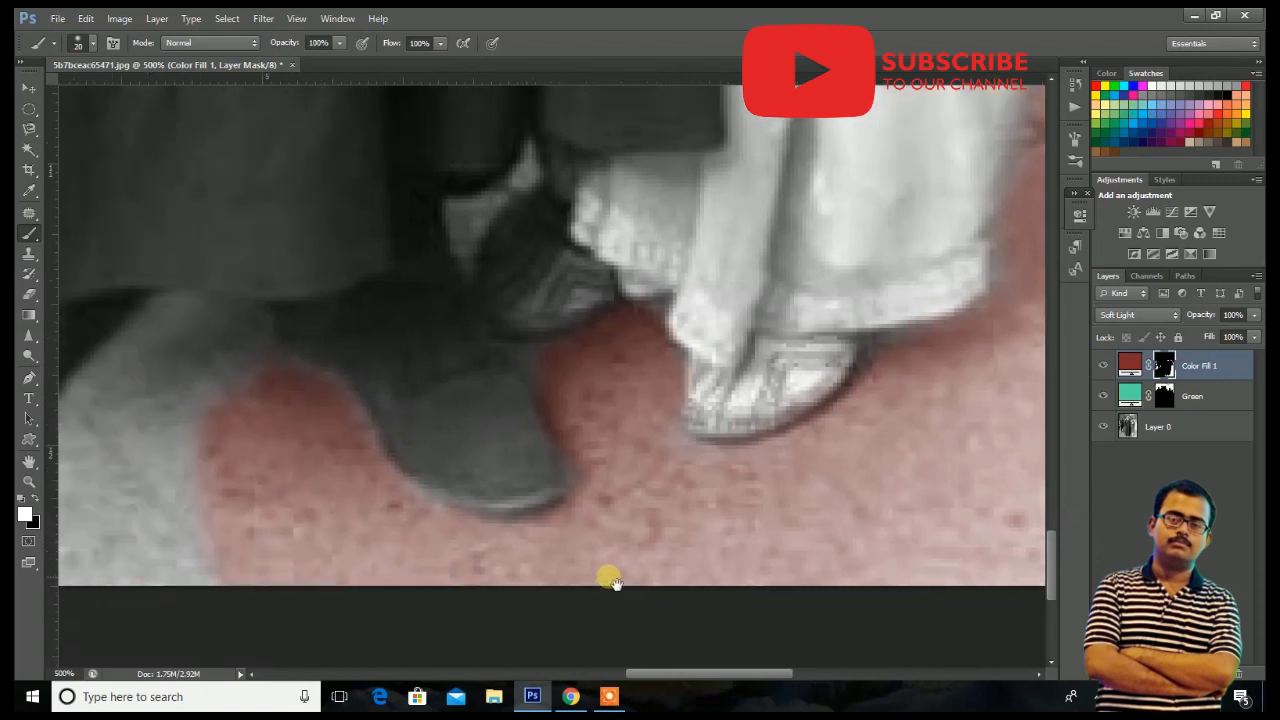
Tint the ground between and around the bearded man's shoes and under his robe's corner with brush sizes 20 and 10.
mouse_move(545, 375)
mouse_down()
mouse_move(505, 410)
mouse_move(614, 374)
mouse_move(627, 445)
mouse_move(545, 440)
mouse_move(457, 545)
mouse_move(466, 442)
mouse_move(431, 495)
mouse_move(474, 433)
mouse_move(564, 355)
mouse_up()
key(bracketleft)
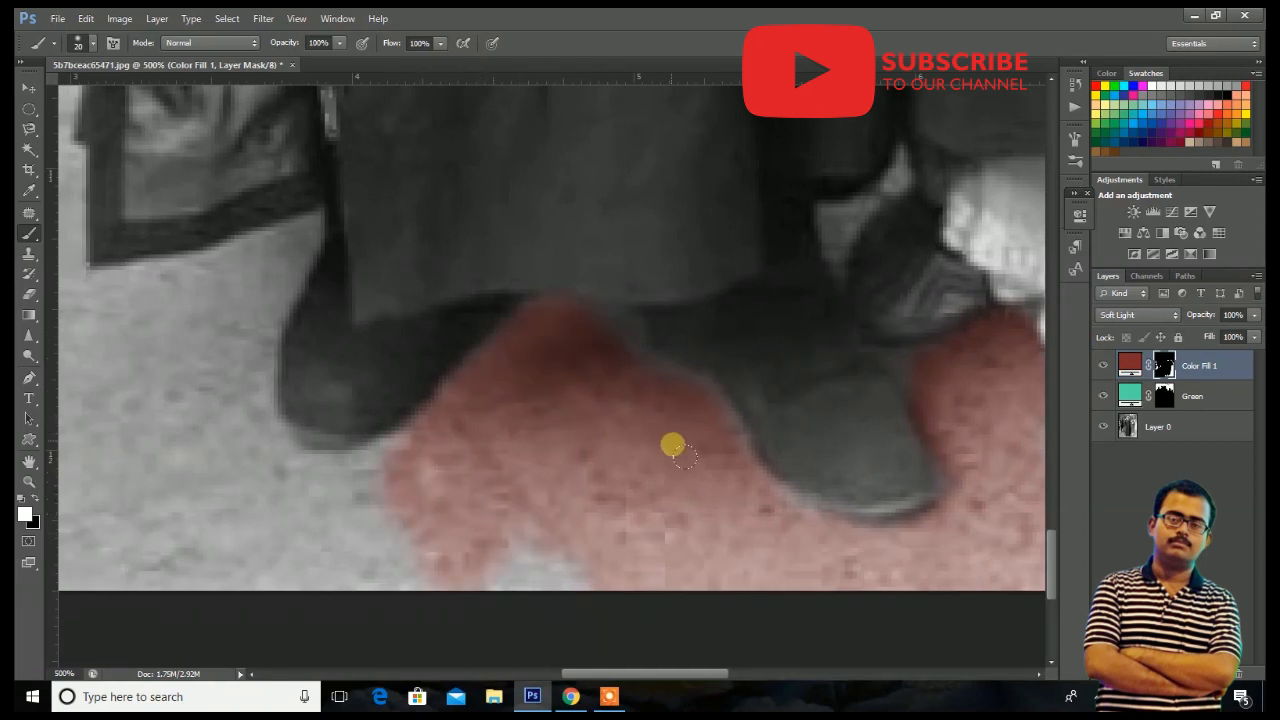
mouse_move(667, 397)
mouse_down()
mouse_move(723, 404)
mouse_move(757, 467)
mouse_move(836, 534)
mouse_move(1076, 535)
mouse_move(621, 424)
mouse_move(697, 391)
mouse_move(621, 338)
mouse_move(571, 340)
mouse_move(485, 401)
mouse_move(416, 510)
mouse_move(222, 652)
mouse_move(535, 562)
mouse_move(511, 612)
mouse_move(596, 576)
mouse_move(262, 542)
mouse_move(325, 541)
mouse_move(433, 482)
mouse_move(291, 521)
mouse_move(243, 423)
mouse_move(343, 489)
mouse_up()
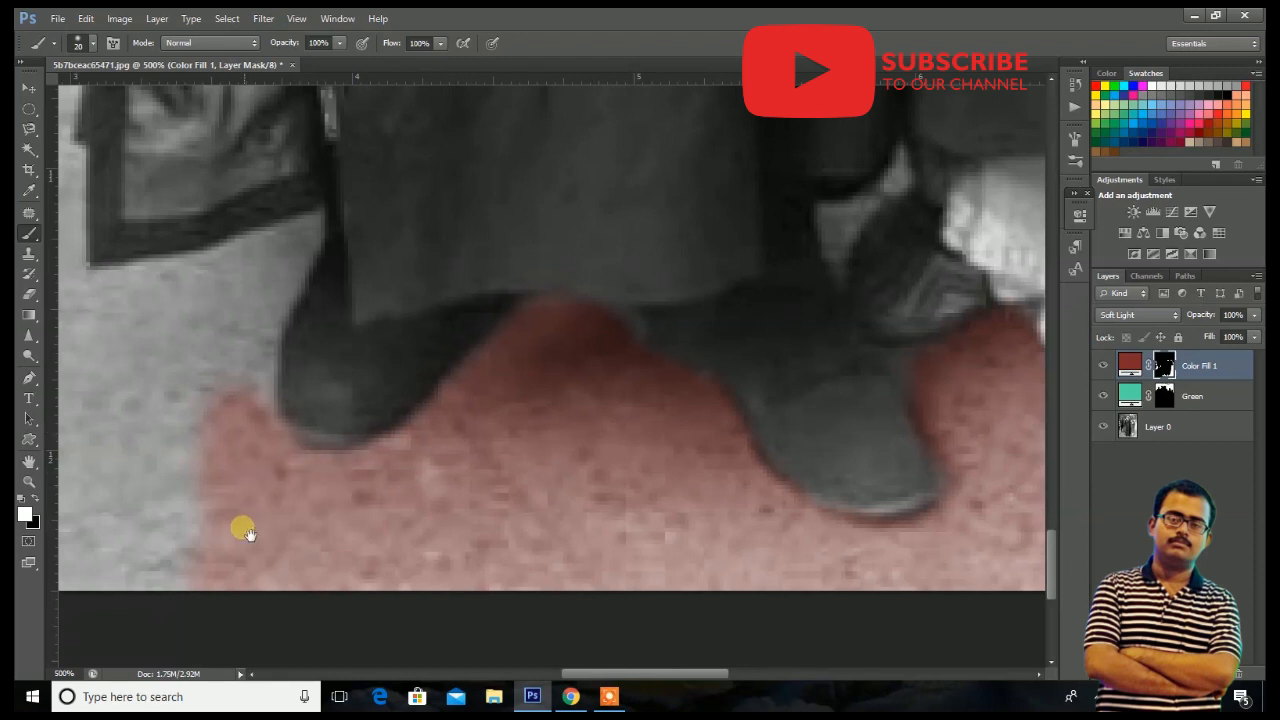
drag(243, 528, 611, 522)
mouse_move(476, 465)
mouse_down()
mouse_move(200, 594)
mouse_move(151, 537)
mouse_move(333, 490)
mouse_up()
mouse_move(585, 314)
mouse_down()
mouse_move(631, 321)
mouse_move(618, 333)
mouse_move(595, 439)
mouse_up()
mouse_move(614, 299)
mouse_down()
mouse_move(683, 240)
mouse_move(641, 336)
mouse_move(668, 247)
mouse_move(685, 235)
mouse_move(606, 268)
mouse_move(480, 290)
mouse_move(543, 330)
mouse_move(641, 262)
mouse_move(540, 342)
mouse_move(450, 337)
mouse_move(573, 325)
mouse_move(493, 546)
mouse_move(552, 487)
mouse_move(522, 563)
mouse_move(550, 587)
mouse_move(523, 452)
mouse_move(556, 360)
mouse_up()
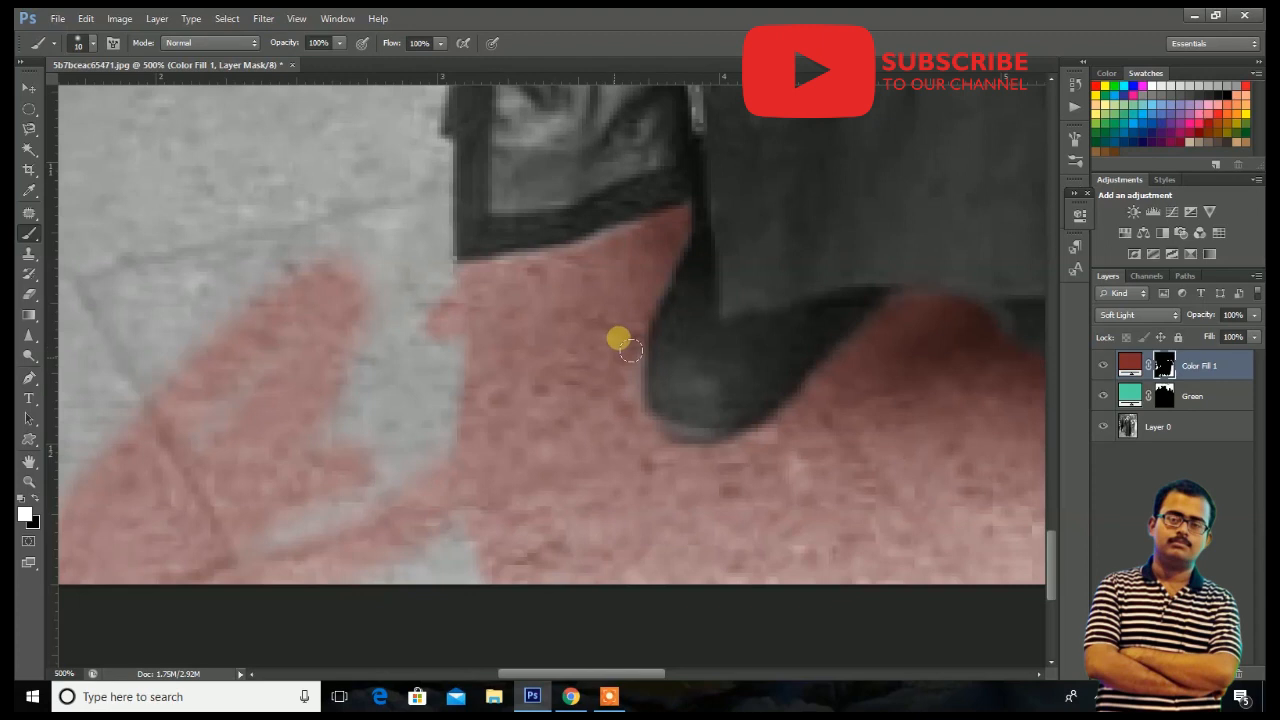
Tint the remaining pavement in the photo's lower-left corner with a size 100 brush.
key(ctrl+minus)
key(ctrl+minus)
key(ctrl+minus)
key(ctrl+minus)
scroll(511, 481, up, 5)
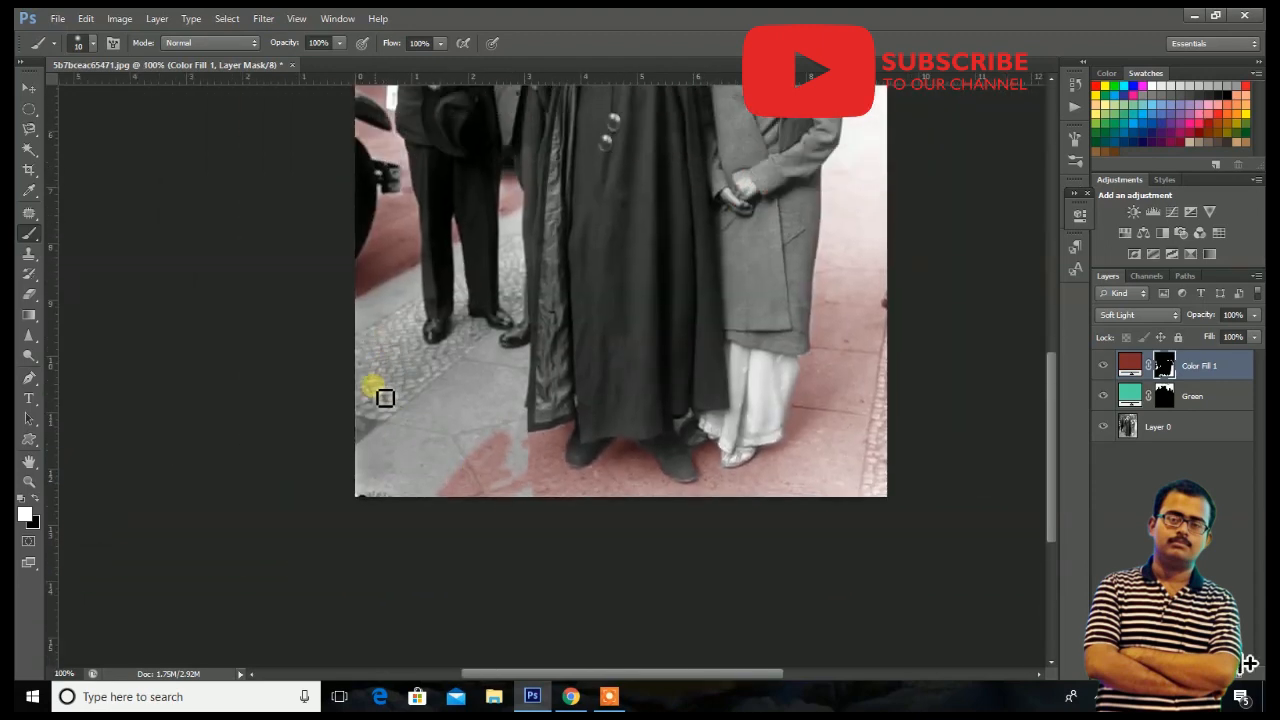
key(bracketright)
key(bracketright)
key(bracketright)
key(bracketright)
key(bracketright)
key(bracketright)
key(bracketright)
key(bracketright)
key(bracketright)
mouse_move(416, 440)
mouse_down()
mouse_move(424, 514)
mouse_move(390, 423)
mouse_move(484, 441)
mouse_up()
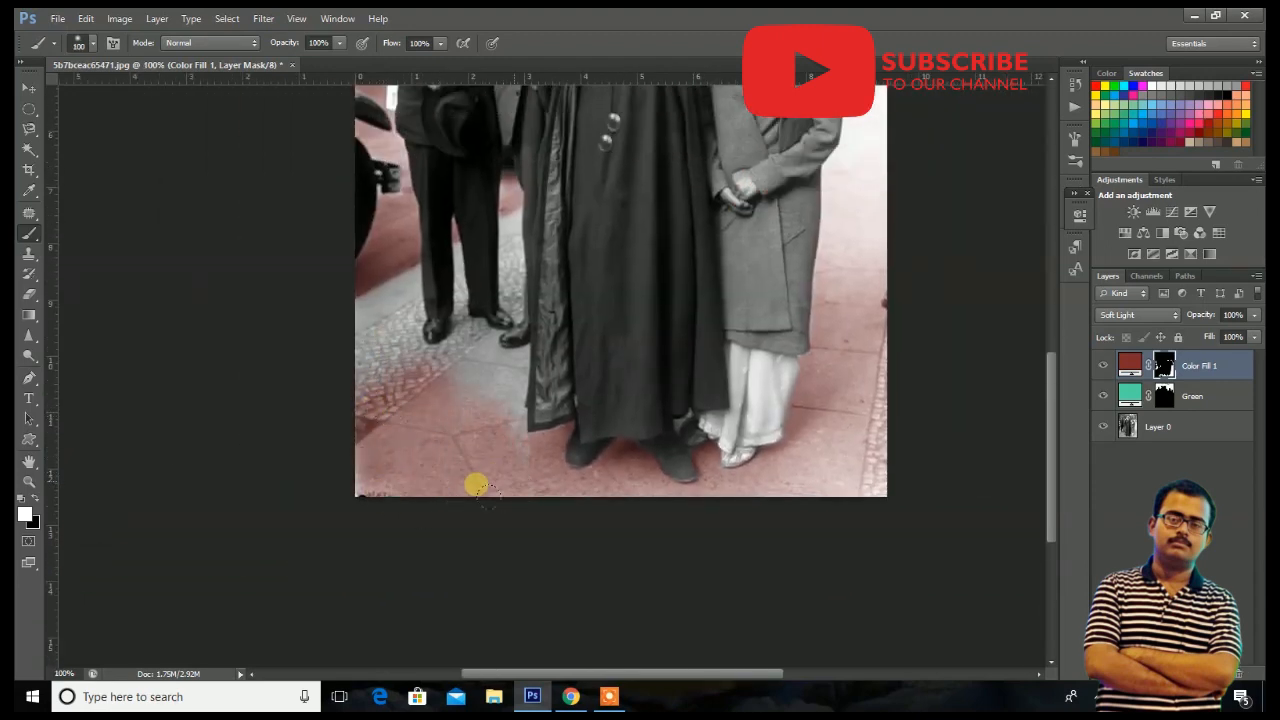
scroll(408, 452, up, 10)
mouse_move(451, 451)
mouse_down()
mouse_move(407, 512)
mouse_move(366, 503)
mouse_move(380, 549)
mouse_move(403, 586)
mouse_move(468, 551)
mouse_up()
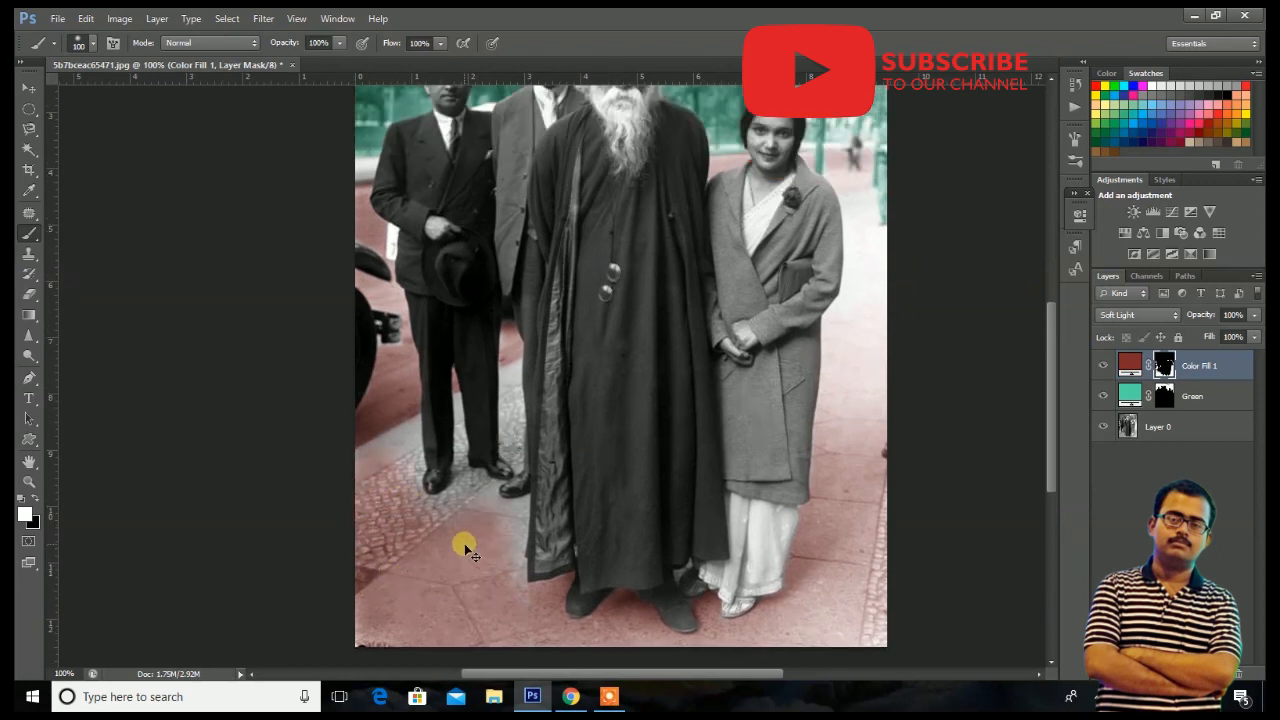
Darken the ground fill layer's color to deep red #550b0b.
key(ctrl+plus)
key(ctrl+plus)
key(ctrl+0)
key(i)
double_click(1129, 365)
mouse_move(933, 403)
mouse_down()
mouse_move(906, 429)
mouse_move(880, 426)
mouse_move(878, 388)
mouse_move(915, 348)
mouse_move(938, 340)
mouse_move(939, 376)
mouse_up()
mouse_move(905, 384)
mouse_down()
mouse_move(874, 386)
mouse_move(943, 400)
mouse_move(867, 406)
mouse_move(888, 356)
mouse_move(955, 410)
mouse_up()
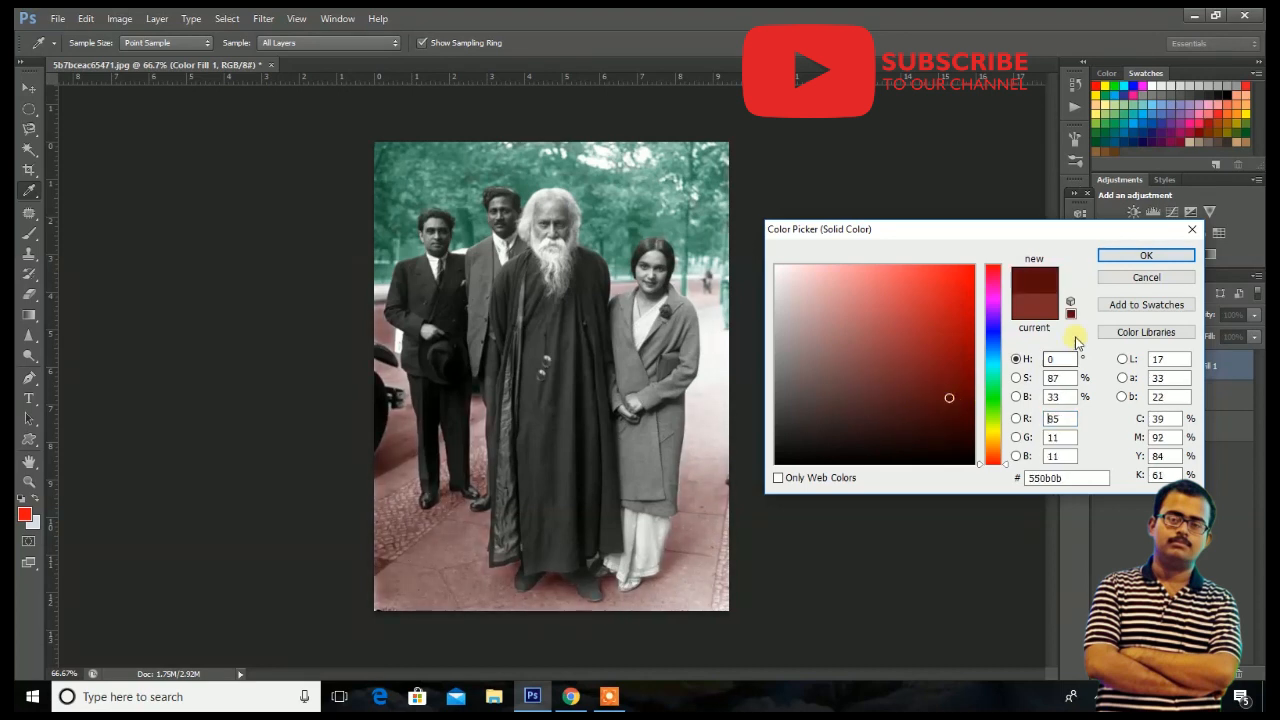
click(1142, 257)
Change the Green fill layer's color to a darker green, about #289068.
double_click(1136, 395)
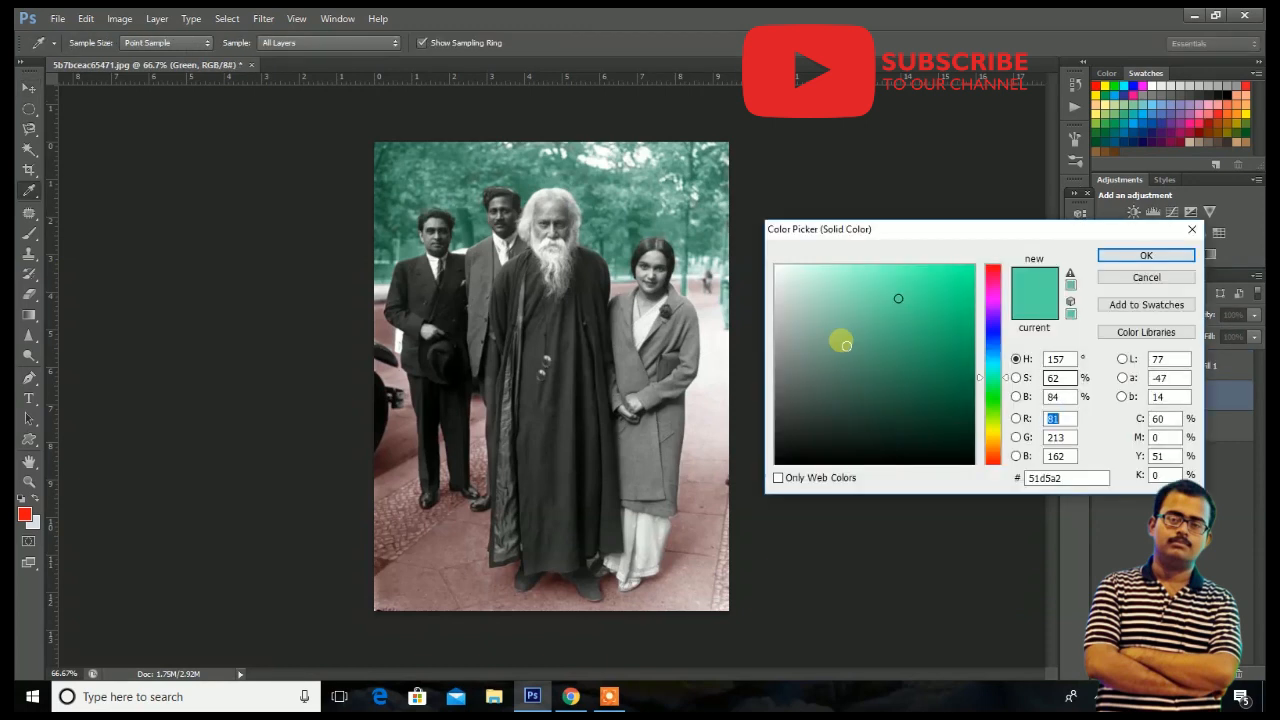
click(877, 328)
mouse_move(875, 344)
mouse_down()
mouse_move(869, 302)
mouse_move(921, 357)
mouse_up()
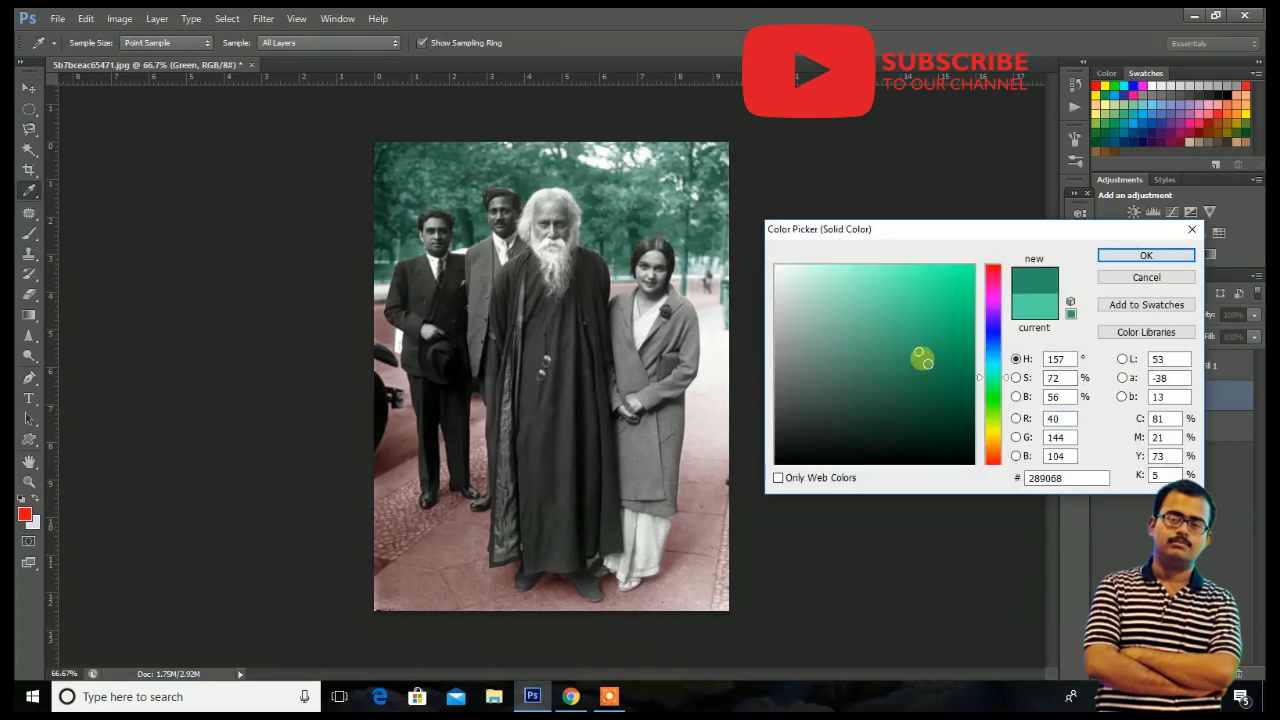
click(1174, 250)
Rename the red ground fill layer as Road.
double_click(1203, 366)
text(Road)
key(Return)
Add a Solid Color fill layer in white, with magenta and yellow set to 0.
click(1178, 672)
click(1179, 331)
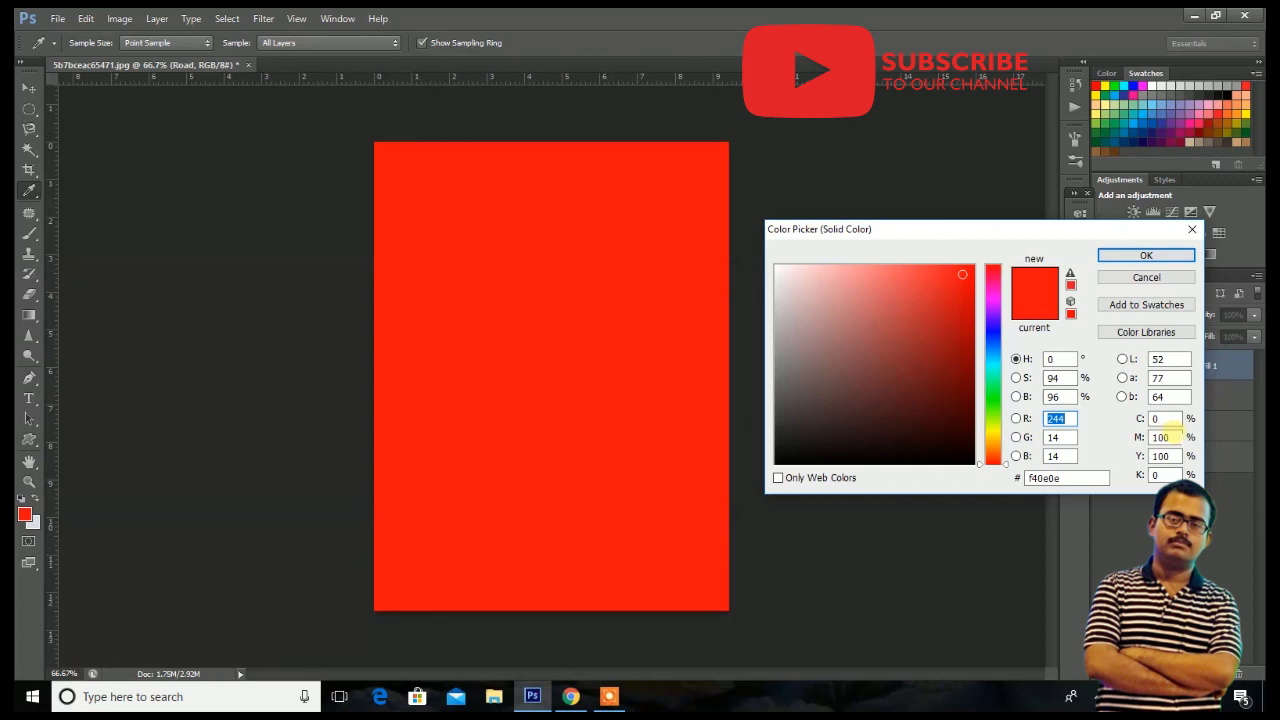
text(0)
key(Tab)
text(0)
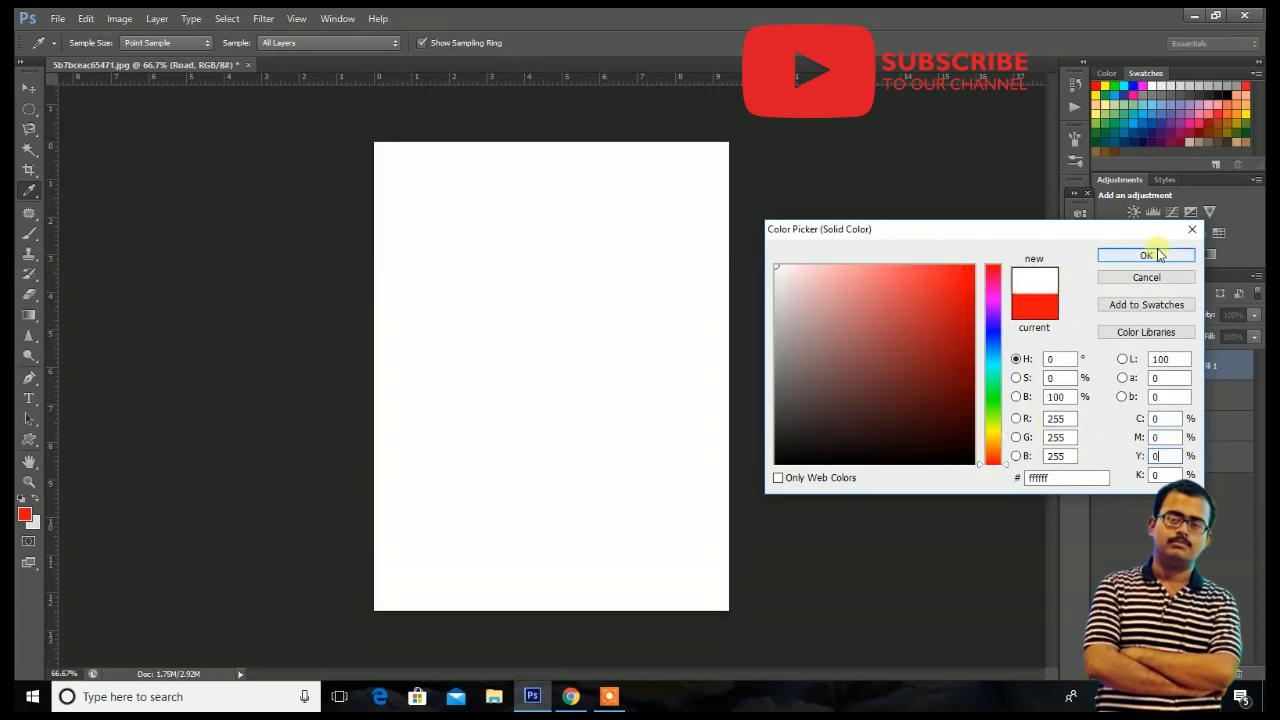
click(1146, 255)
Set the white fill layer to Soft Light and invert its mask to hide the effect.
click(1137, 314)
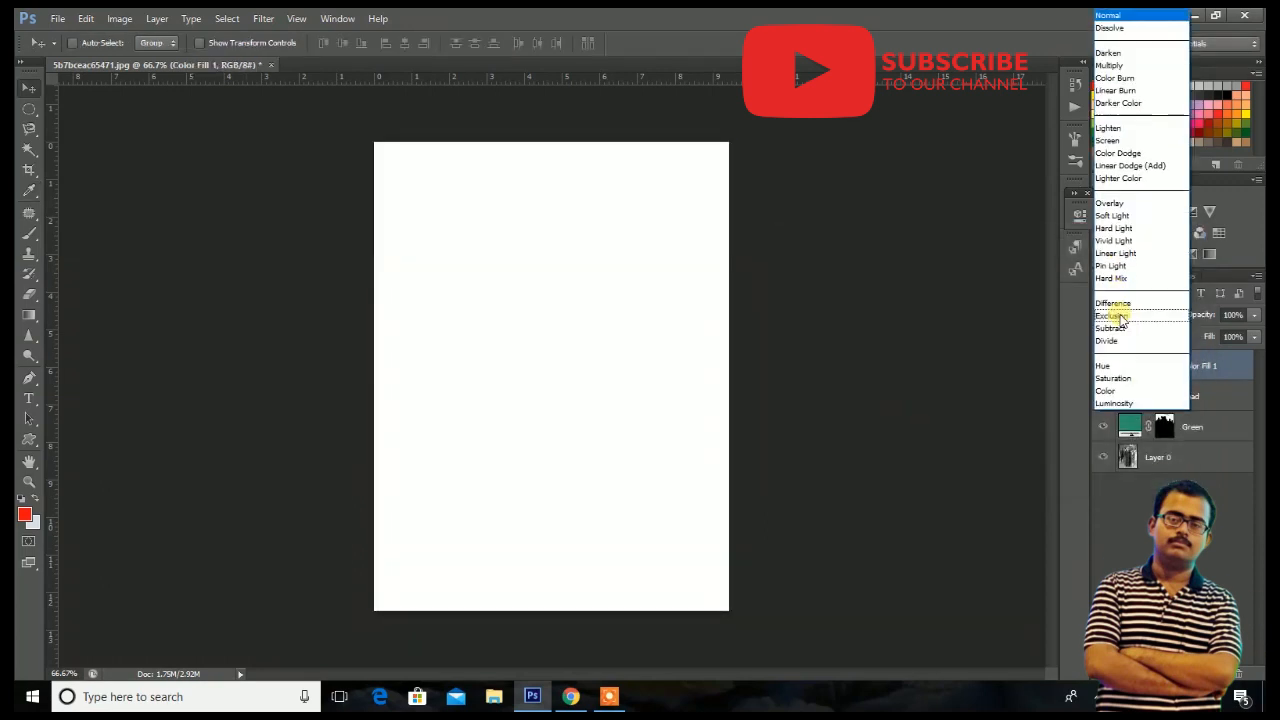
click(1120, 251)
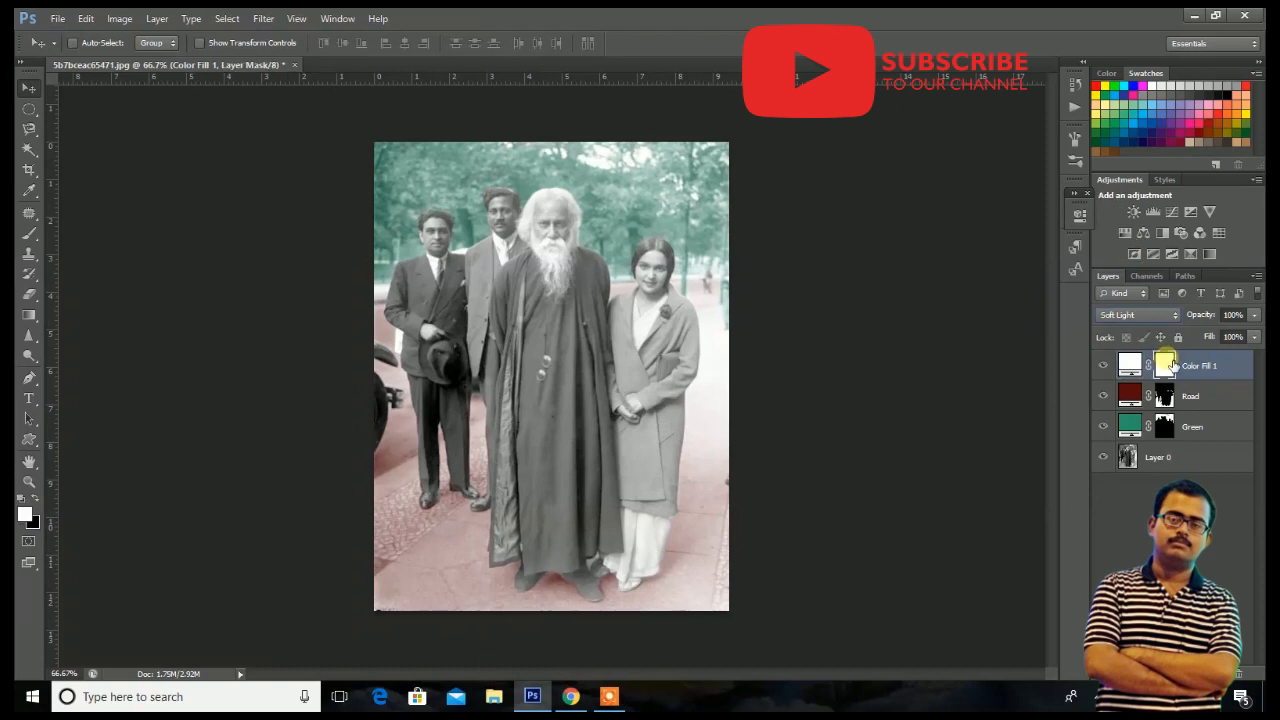
click(1164, 365)
key(ctrl+i)
Rename the white fill layer as kobi Guru Hair.
double_click(1200, 366)
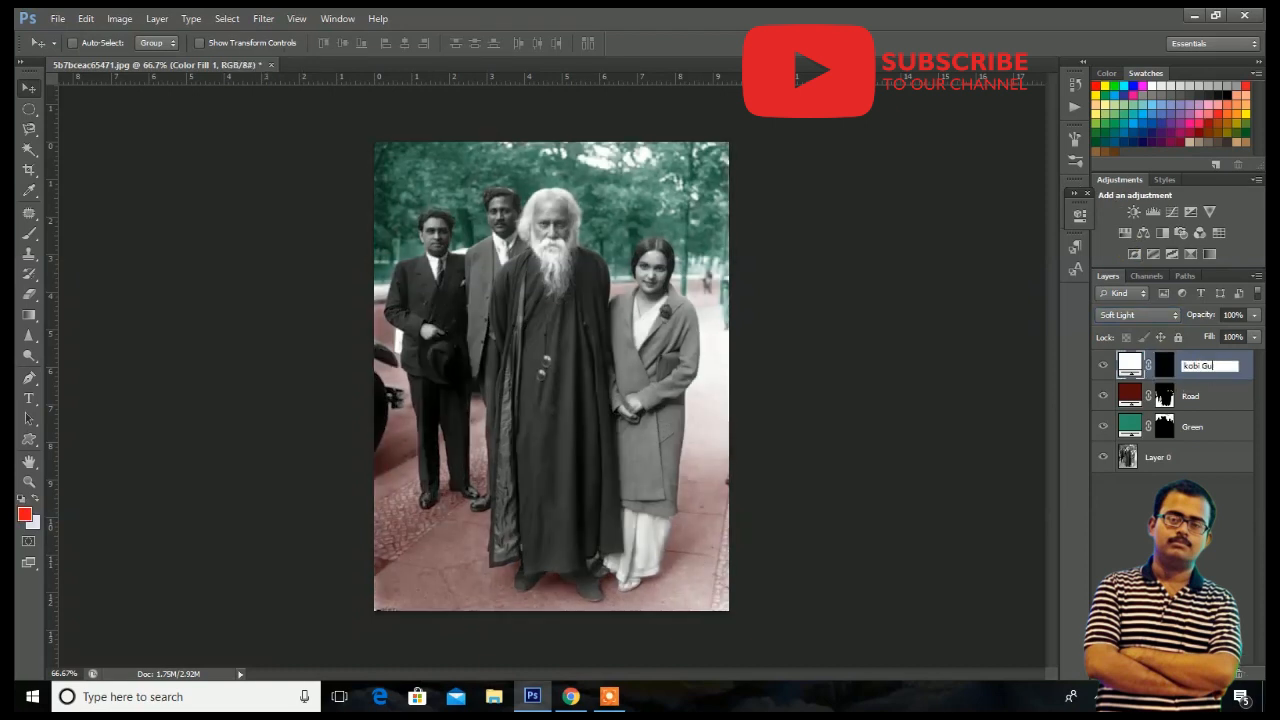
text(kobi Guru Hair)
key(Return)
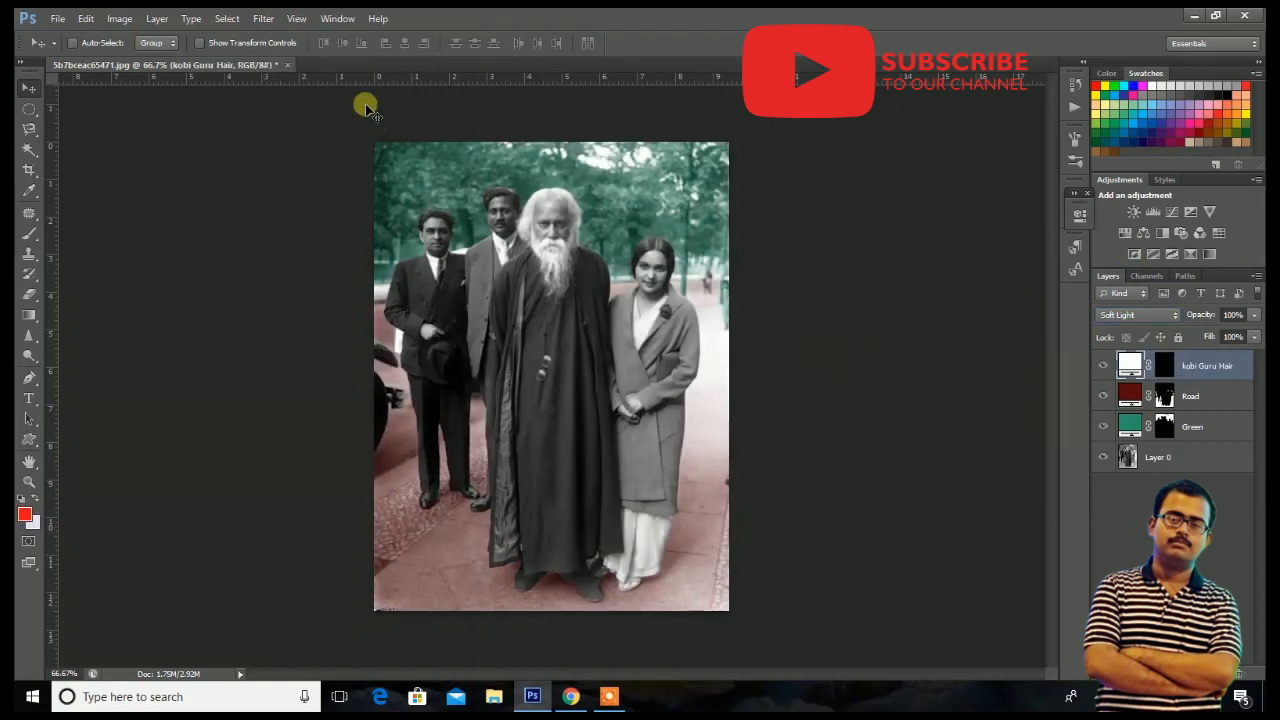
Whiten the bearded man's hair and upper beard by painting in white on the kobi Guru Hair mask.
key(ctrl+plus)
key(ctrl+plus)
key(ctrl+plus)
drag(648, 254, 640, 610)
drag(590, 120, 518, 490)
key(ctrl+plus)
key(b)
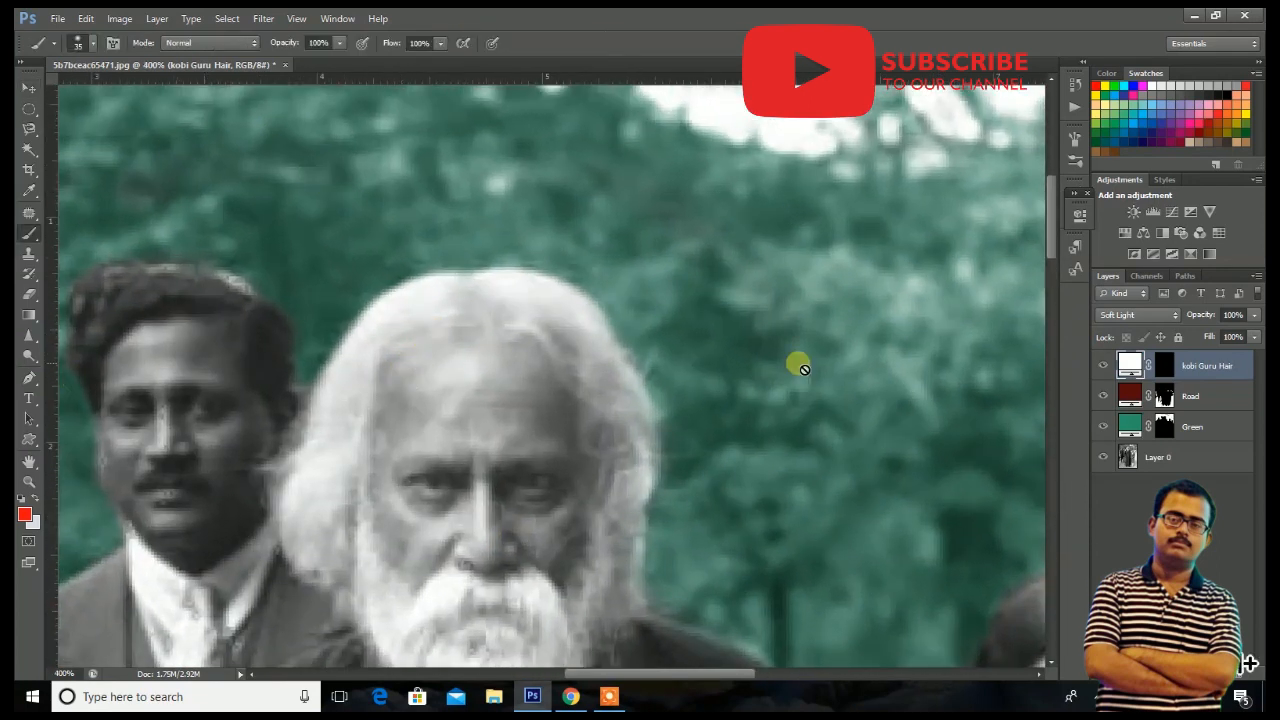
click(1164, 365)
key(d)
mouse_move(389, 355)
mouse_down()
mouse_move(367, 385)
mouse_move(350, 501)
mouse_move(336, 480)
mouse_move(319, 507)
mouse_move(313, 563)
mouse_move(335, 513)
mouse_move(352, 563)
mouse_move(376, 581)
mouse_move(357, 562)
mouse_move(352, 596)
mouse_move(329, 577)
mouse_move(368, 404)
mouse_move(405, 329)
mouse_move(456, 295)
mouse_move(453, 325)
mouse_move(391, 325)
mouse_up()
scroll(321, 521, down, 2)
mouse_move(321, 521)
mouse_down()
mouse_move(356, 493)
mouse_move(405, 545)
mouse_move(365, 491)
mouse_move(369, 441)
mouse_move(368, 489)
mouse_move(339, 455)
mouse_move(361, 523)
mouse_move(431, 582)
mouse_move(463, 642)
mouse_move(492, 597)
mouse_move(514, 618)
mouse_move(558, 620)
mouse_move(568, 589)
mouse_move(610, 554)
mouse_move(574, 604)
mouse_move(625, 477)
mouse_move(644, 329)
mouse_move(642, 345)
mouse_move(617, 351)
mouse_move(613, 376)
mouse_move(632, 500)
mouse_move(603, 589)
mouse_up()
Whiten the rest of the bearded man's beard down to its tip on the same mask.
scroll(603, 589, down, 2)
mouse_move(578, 541)
mouse_down()
mouse_move(549, 538)
mouse_move(554, 612)
mouse_up()
scroll(550, 600, down, 2)
mouse_move(532, 548)
mouse_down()
mouse_move(564, 623)
mouse_move(582, 529)
mouse_move(582, 582)
mouse_move(570, 409)
mouse_move(595, 439)
mouse_move(602, 492)
mouse_move(549, 511)
mouse_move(502, 454)
mouse_move(470, 520)
mouse_move(496, 622)
mouse_move(464, 643)
mouse_move(452, 450)
mouse_move(455, 584)
mouse_move(480, 611)
mouse_move(468, 634)
mouse_move(504, 657)
mouse_move(514, 470)
mouse_move(496, 581)
mouse_move(521, 514)
mouse_move(515, 484)
mouse_move(524, 604)
mouse_move(551, 588)
mouse_move(517, 618)
mouse_move(393, 354)
mouse_move(396, 328)
mouse_move(395, 391)
mouse_move(411, 361)
mouse_move(430, 380)
mouse_move(417, 438)
mouse_move(462, 386)
mouse_move(451, 431)
mouse_move(482, 352)
mouse_move(455, 322)
mouse_move(494, 357)
mouse_move(532, 334)
mouse_move(566, 345)
mouse_up()
scroll(509, 506, down, 1)
scroll(480, 349, up, 1)
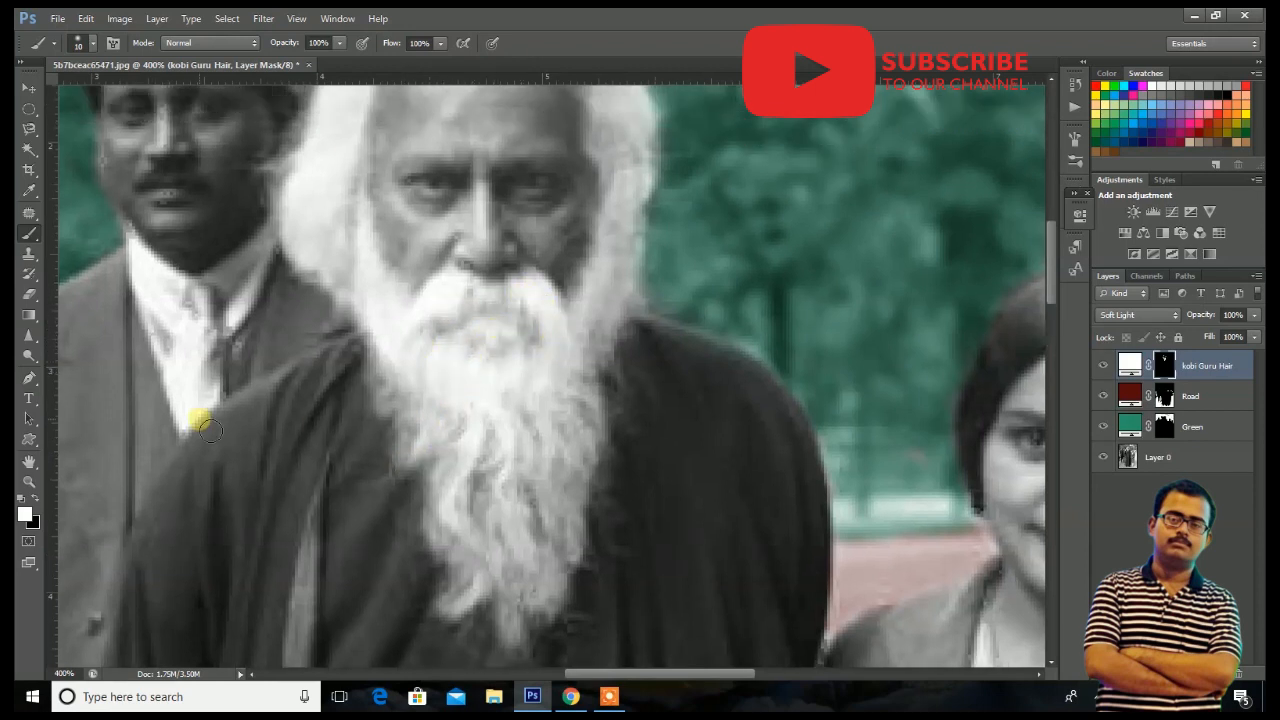
Clear the white tint from the bearded man's lips and refine the beard and hair edges with a size 9 brush.
click(22, 502)
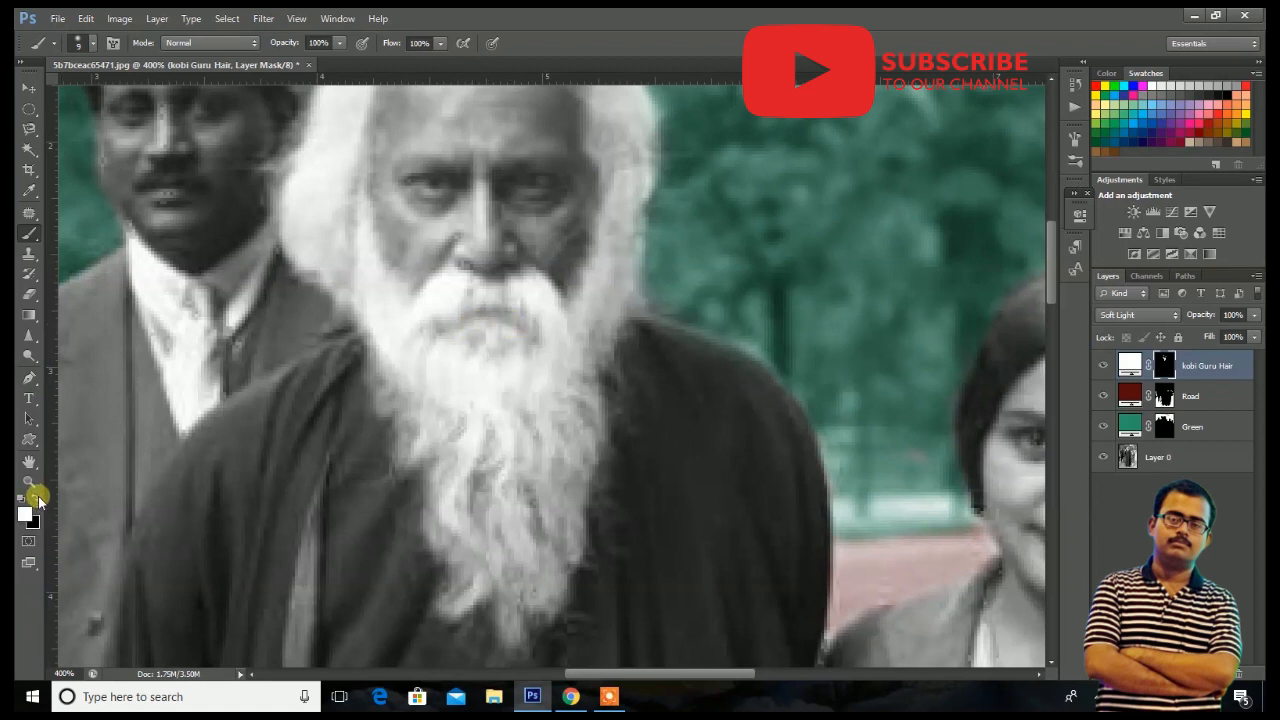
drag(496, 308, 537, 298)
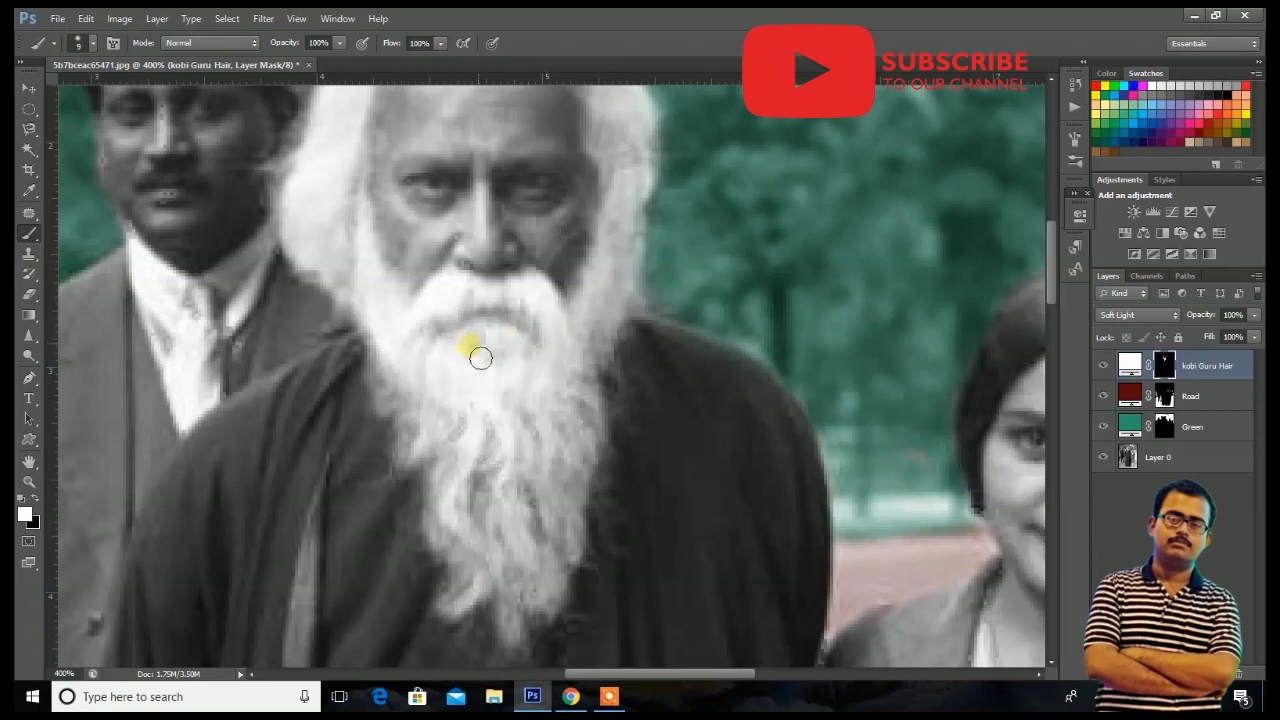
scroll(580, 337, up, 3)
mouse_move(560, 217)
mouse_down()
mouse_move(531, 189)
mouse_move(567, 220)
mouse_move(609, 229)
mouse_move(532, 165)
mouse_up()
mouse_move(629, 246)
mouse_down()
mouse_move(648, 308)
mouse_move(635, 373)
mouse_move(600, 253)
mouse_move(619, 329)
mouse_up()
drag(644, 381, 540, 172)
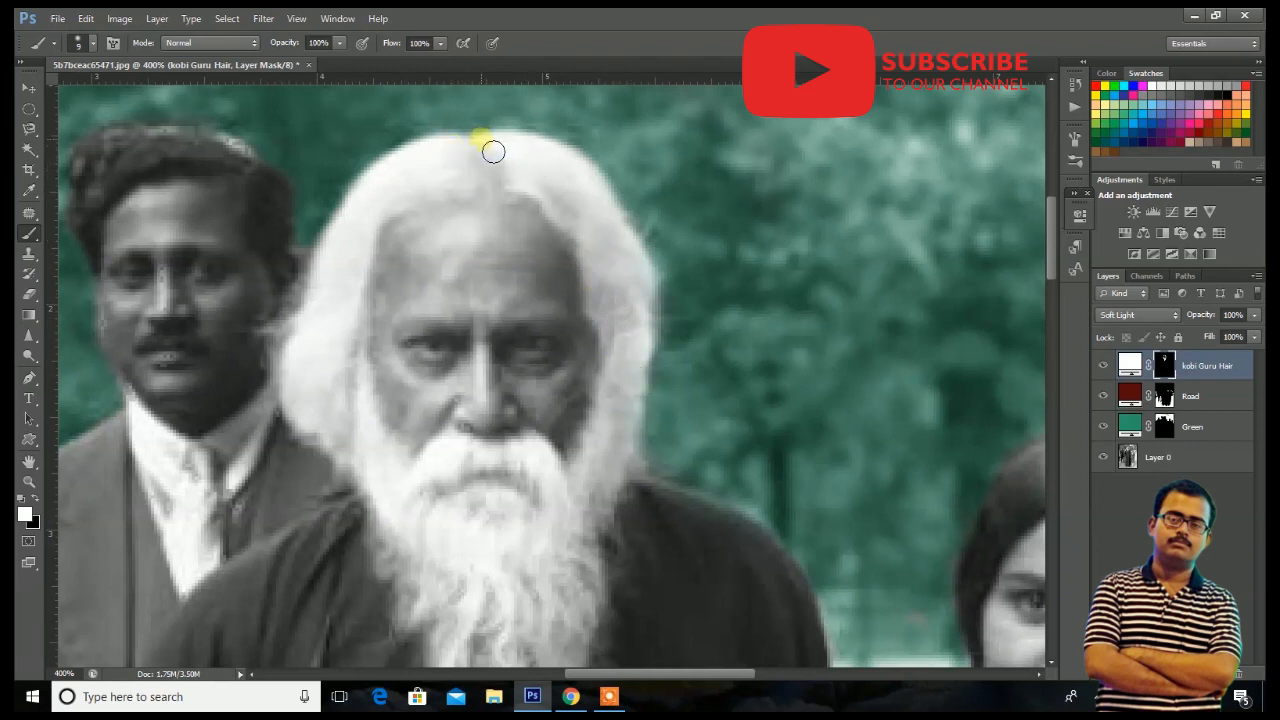
drag(621, 293, 594, 376)
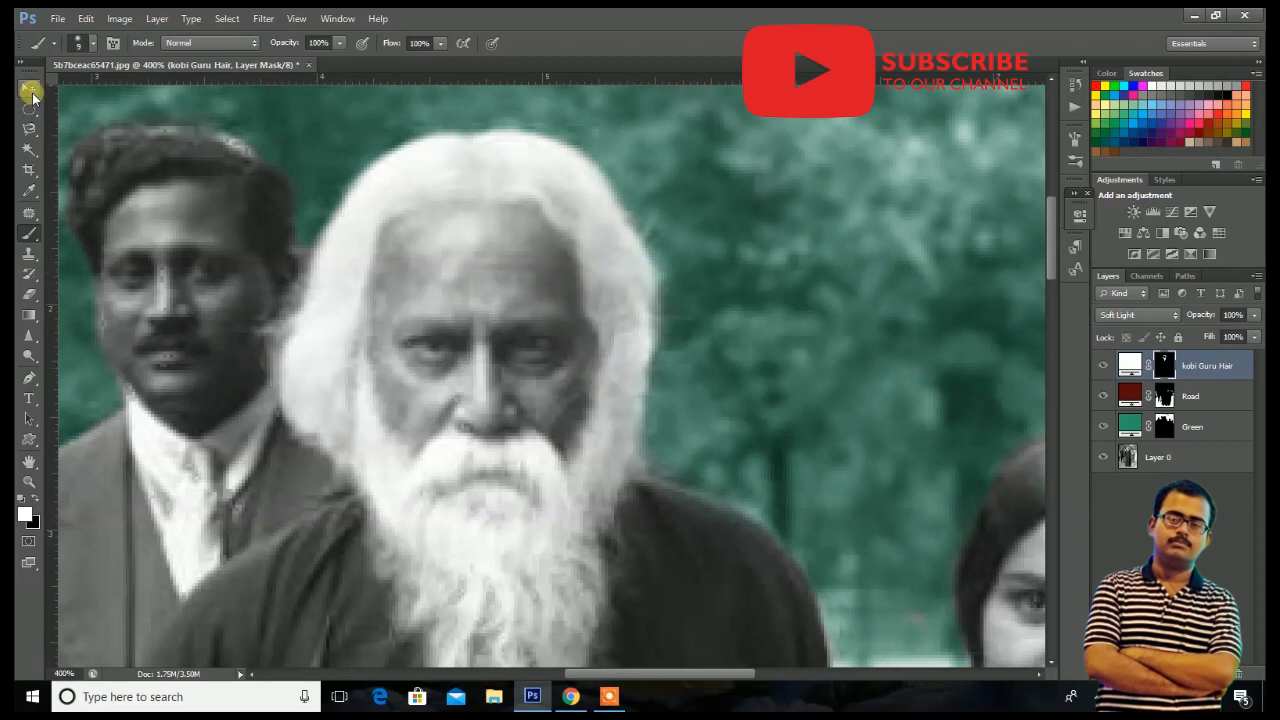
key(ctrl+minus)
key(ctrl+minus)
key(ctrl+minus)
key(ctrl+plus)
key(ctrl+plus)
key(ctrl+plus)
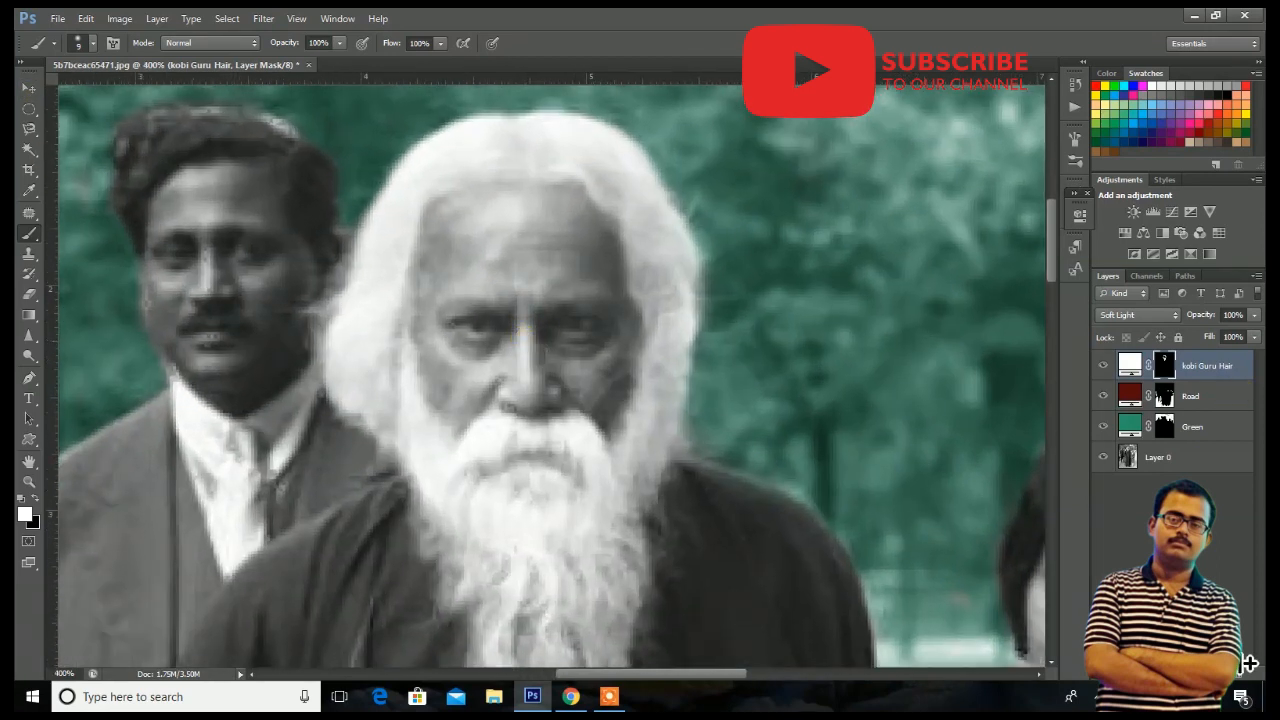
Add a Solid Color fill layer above kobi Guru Hair in ochre, colour #a07714.
click(1249, 664)
click(1180, 352)
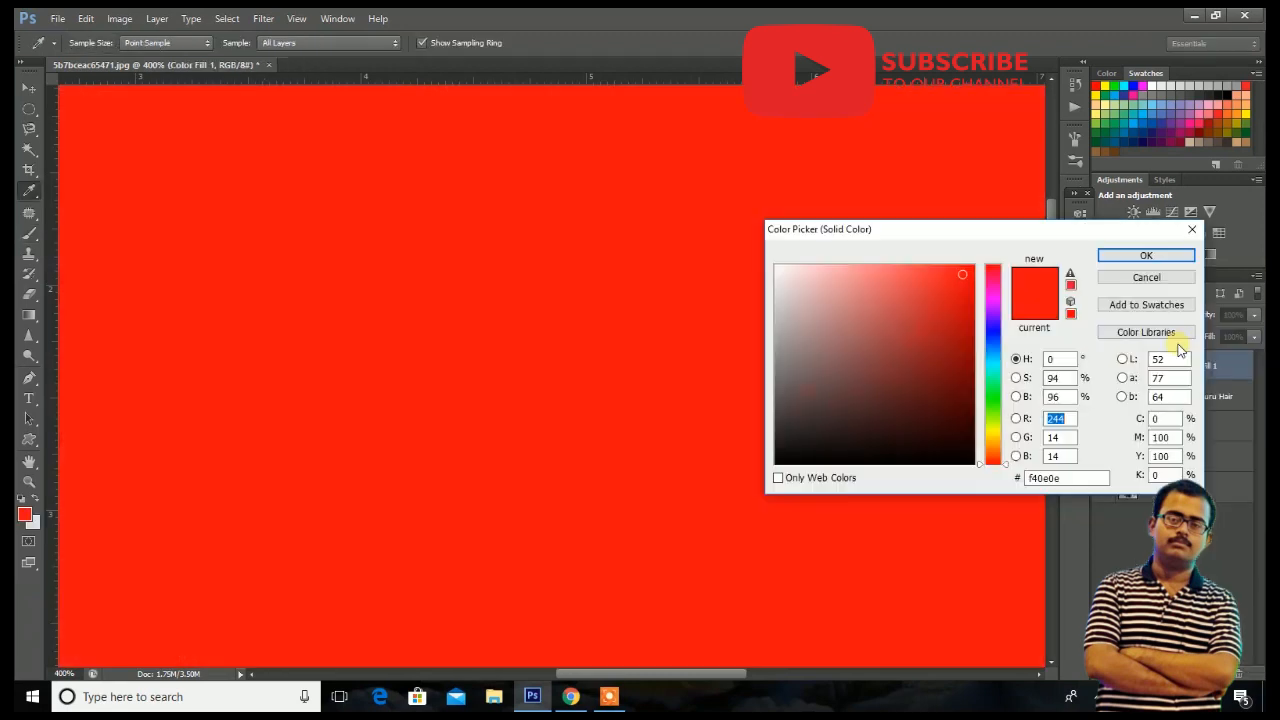
click(954, 377)
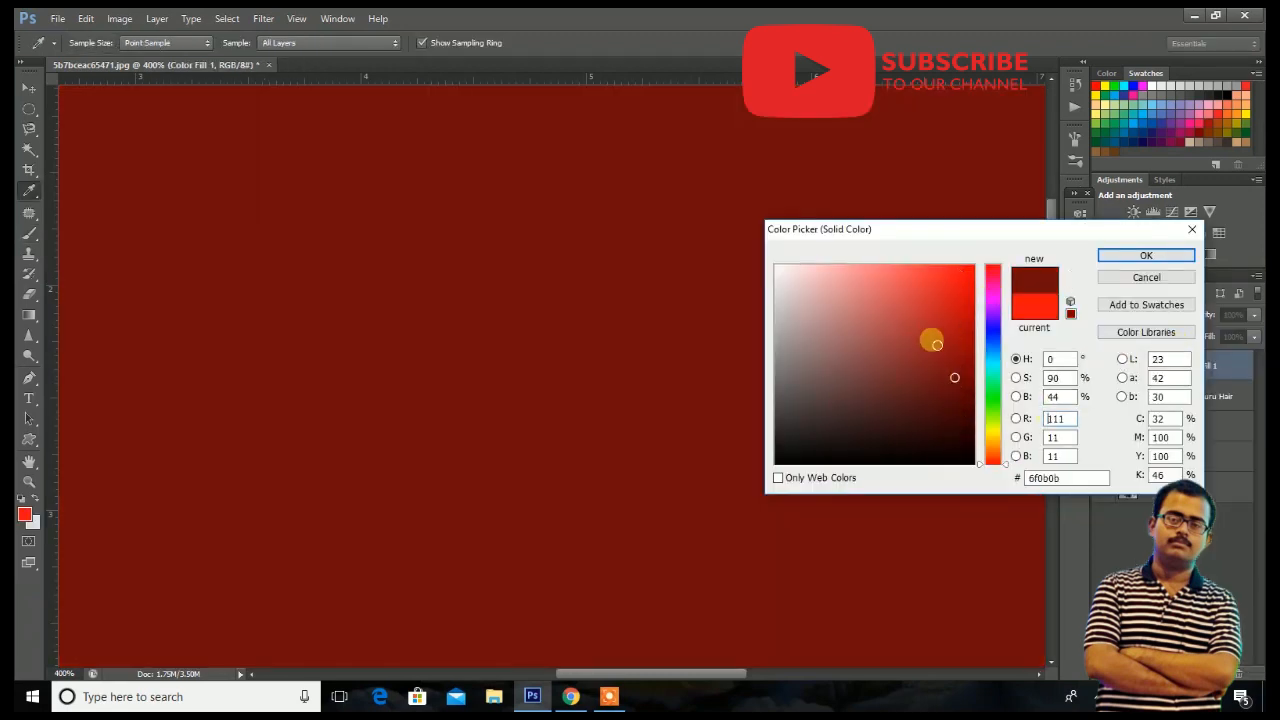
click(905, 354)
mouse_move(997, 455)
mouse_down()
mouse_move(997, 437)
mouse_move(997, 450)
mouse_up()
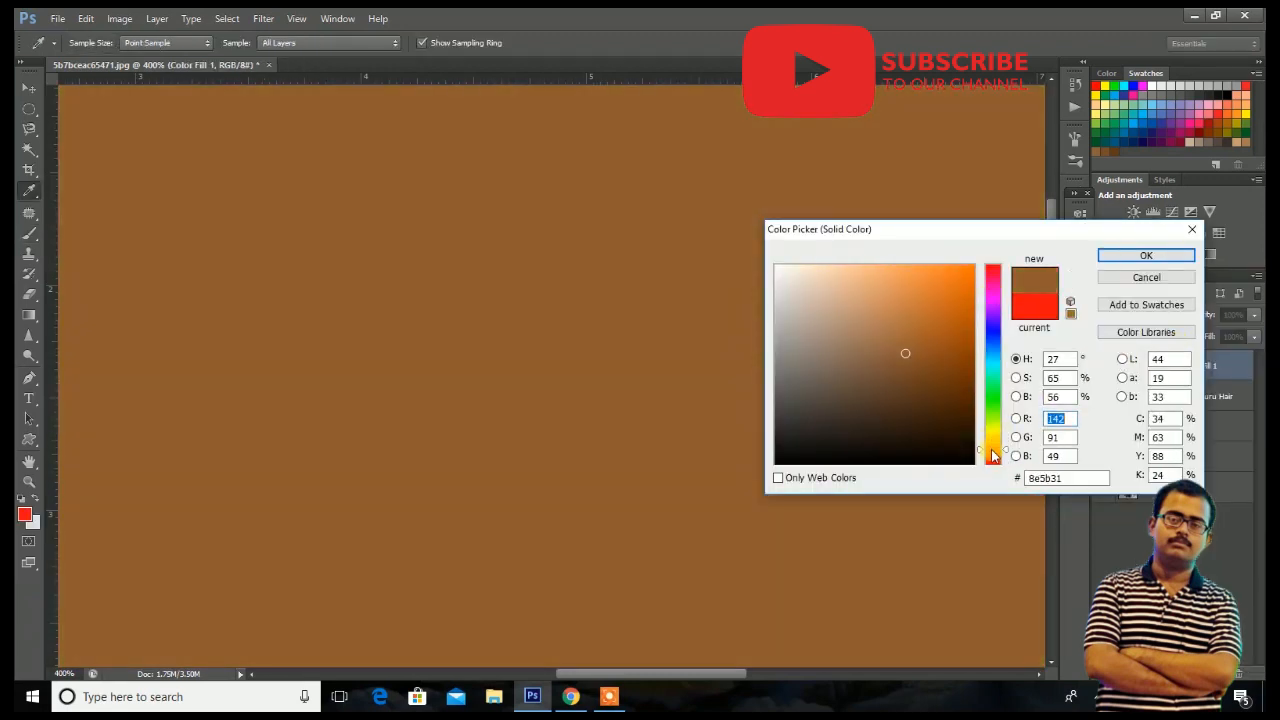
drag(934, 371, 927, 333)
drag(992, 451, 992, 441)
mouse_move(955, 296)
mouse_down()
mouse_move(940, 289)
mouse_move(949, 339)
mouse_up()
click(1132, 258)
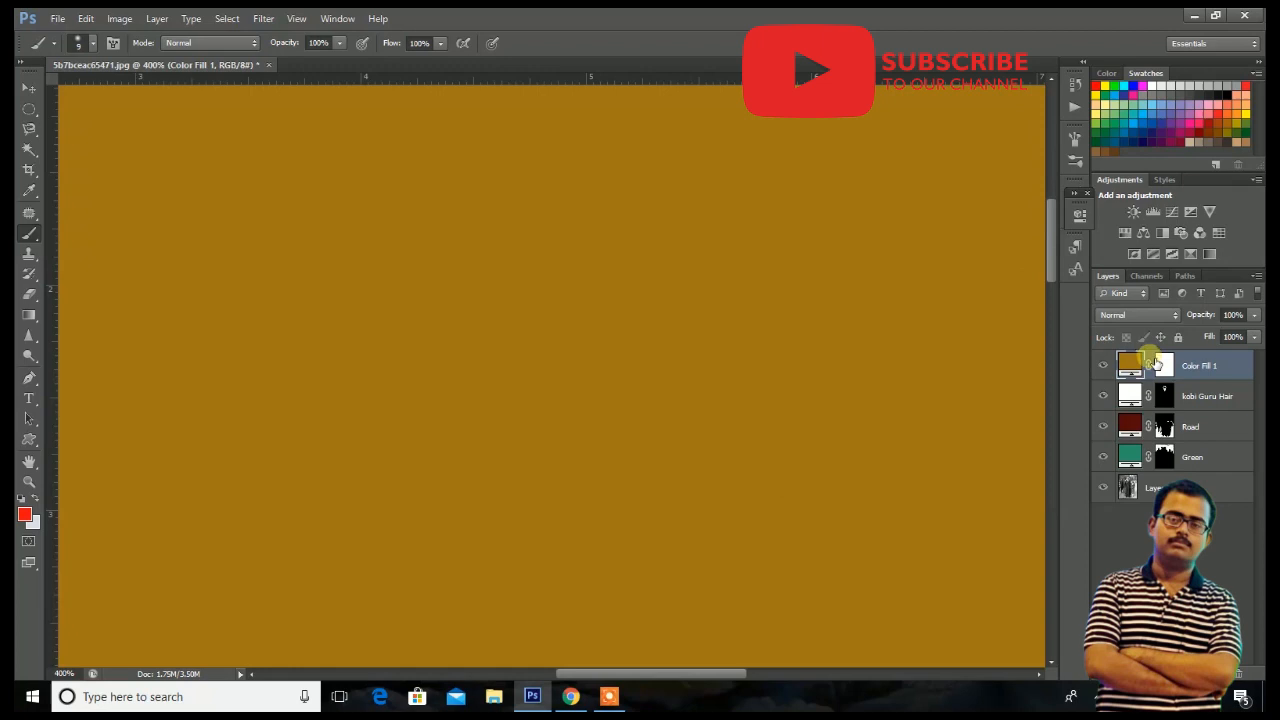
Set the ochre fill layer's blend mode to Soft Light and invert its mask to black.
click(1135, 315)
click(1131, 240)
click(1164, 365)
key(d)
key(ctrl+i)
Reveal the ochre tint on the bearded man's forehead and one cheek by painting white on the fill layer's mask.
drag(516, 252, 536, 304)
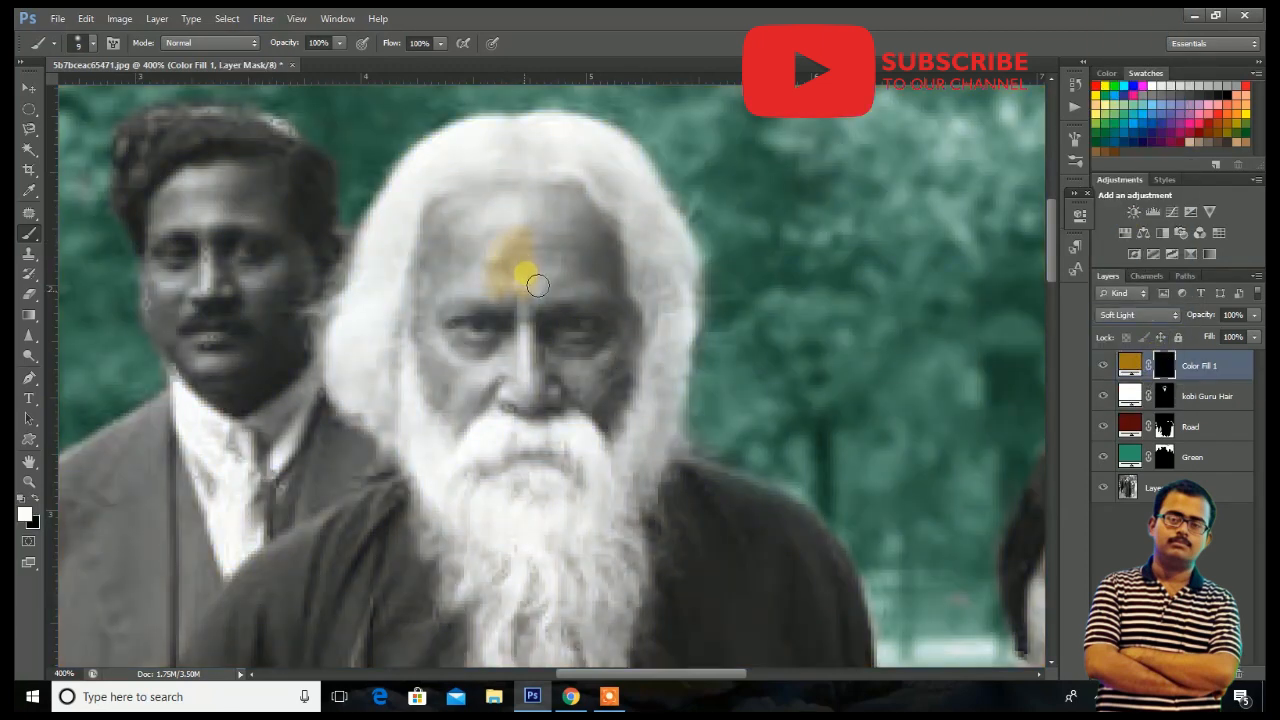
mouse_move(479, 254)
mouse_down()
mouse_move(457, 309)
mouse_move(447, 253)
mouse_move(432, 357)
mouse_move(465, 399)
mouse_move(485, 379)
mouse_move(511, 388)
mouse_move(458, 419)
mouse_up()
key(ctrl+plus)
mouse_move(446, 182)
mouse_down()
mouse_move(440, 218)
mouse_move(429, 215)
mouse_up()
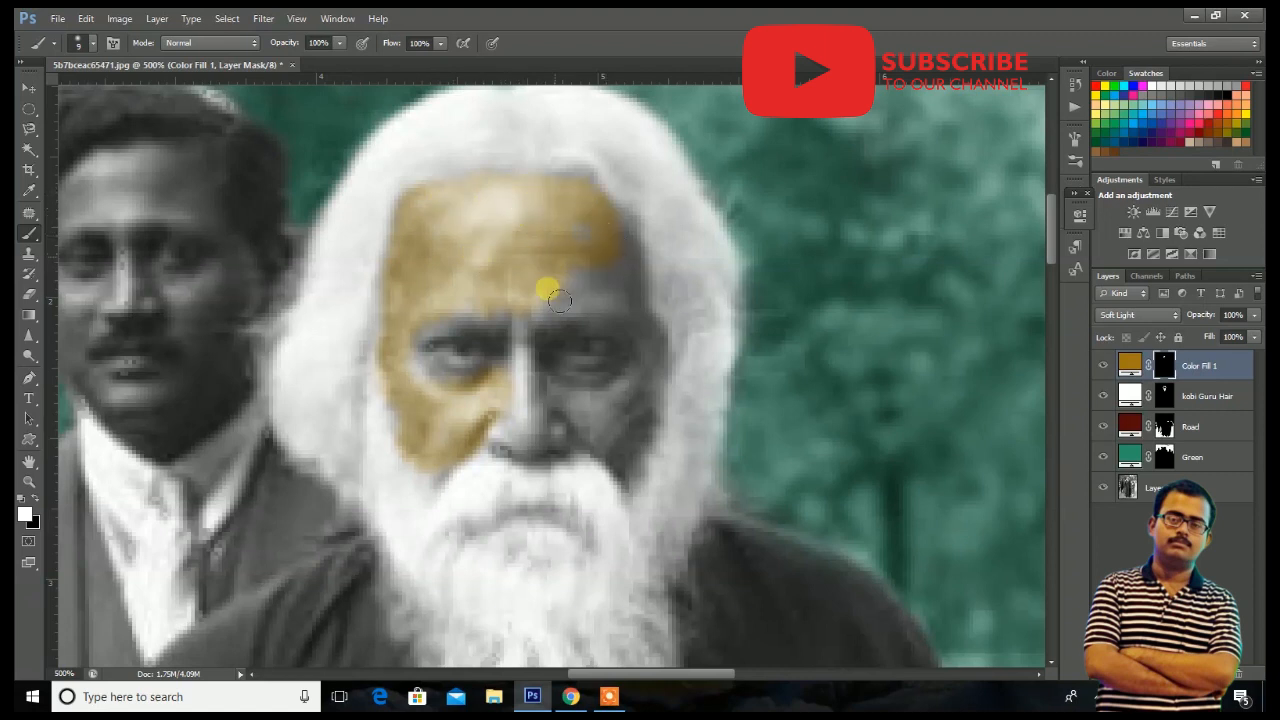
Change the skin fill's colour from ochre to a warmer reddish brown that suits the bearded man's face.
double_click(1129, 365)
click(913, 371)
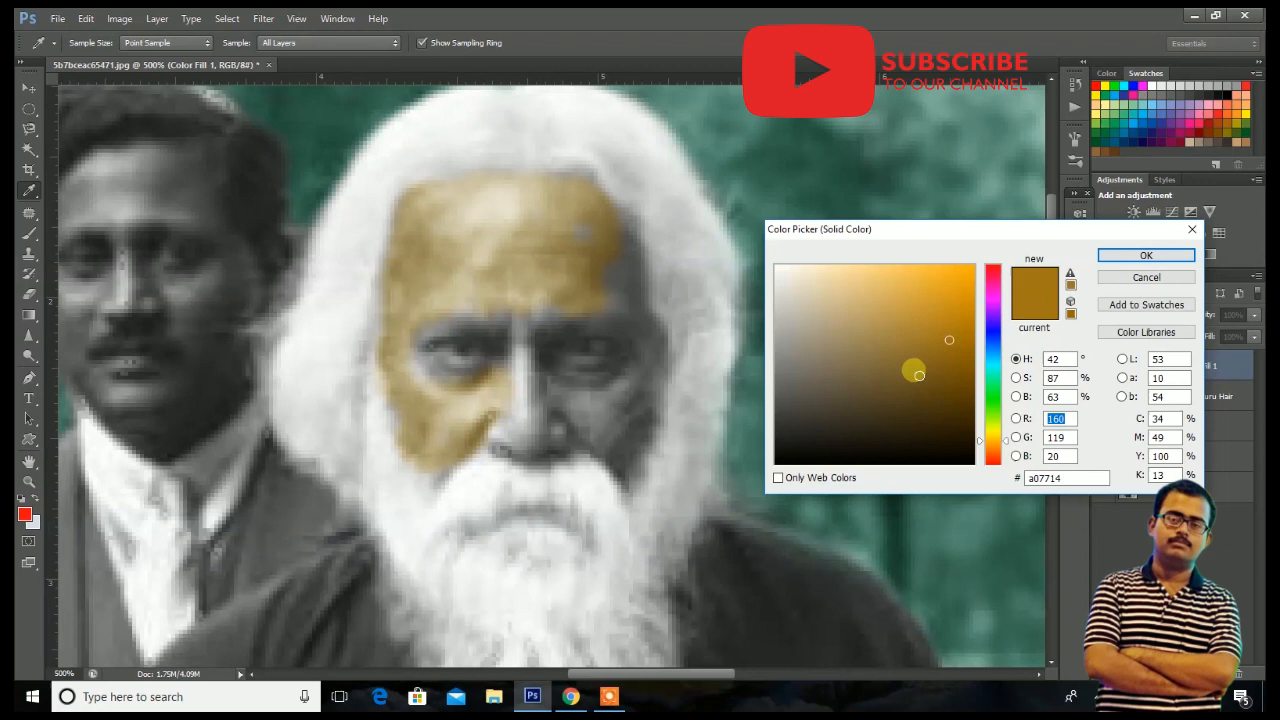
mouse_move(937, 383)
mouse_down()
mouse_move(948, 374)
mouse_move(909, 400)
mouse_move(877, 360)
mouse_up()
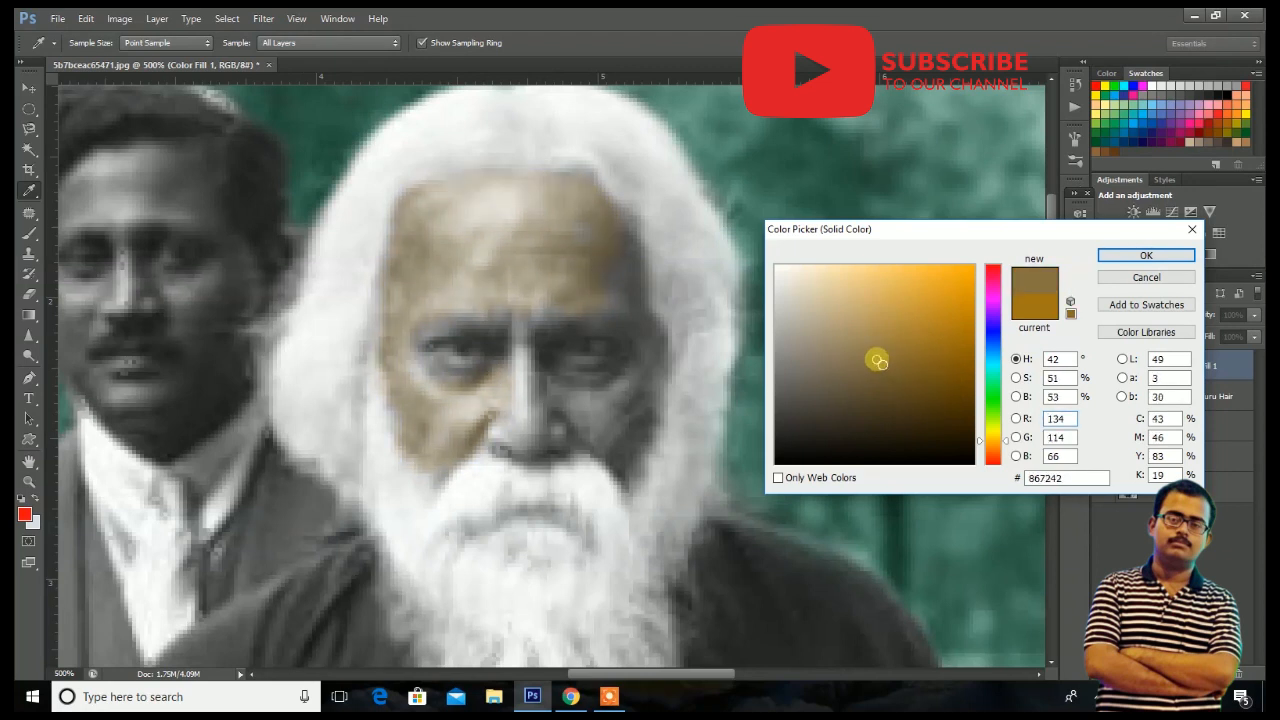
drag(981, 442, 981, 454)
drag(905, 366, 918, 360)
drag(907, 410, 923, 342)
click(992, 441)
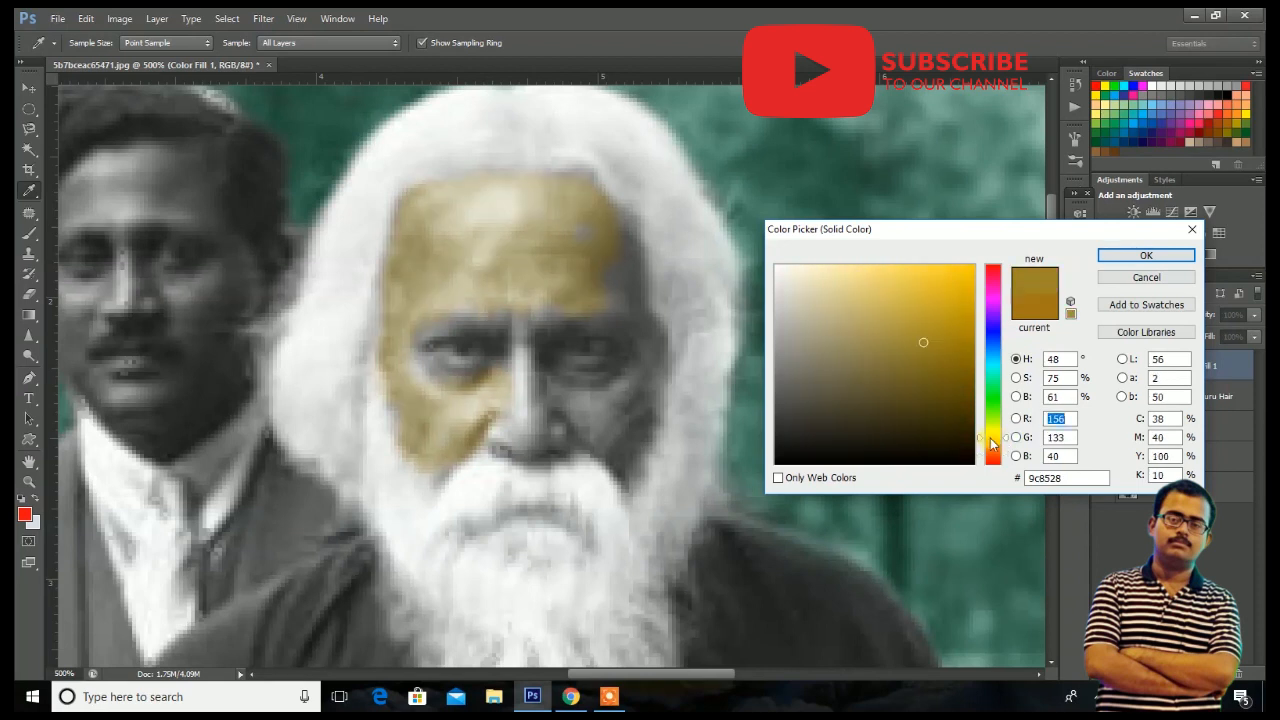
click(993, 449)
click(923, 380)
click(914, 351)
click(1146, 255)
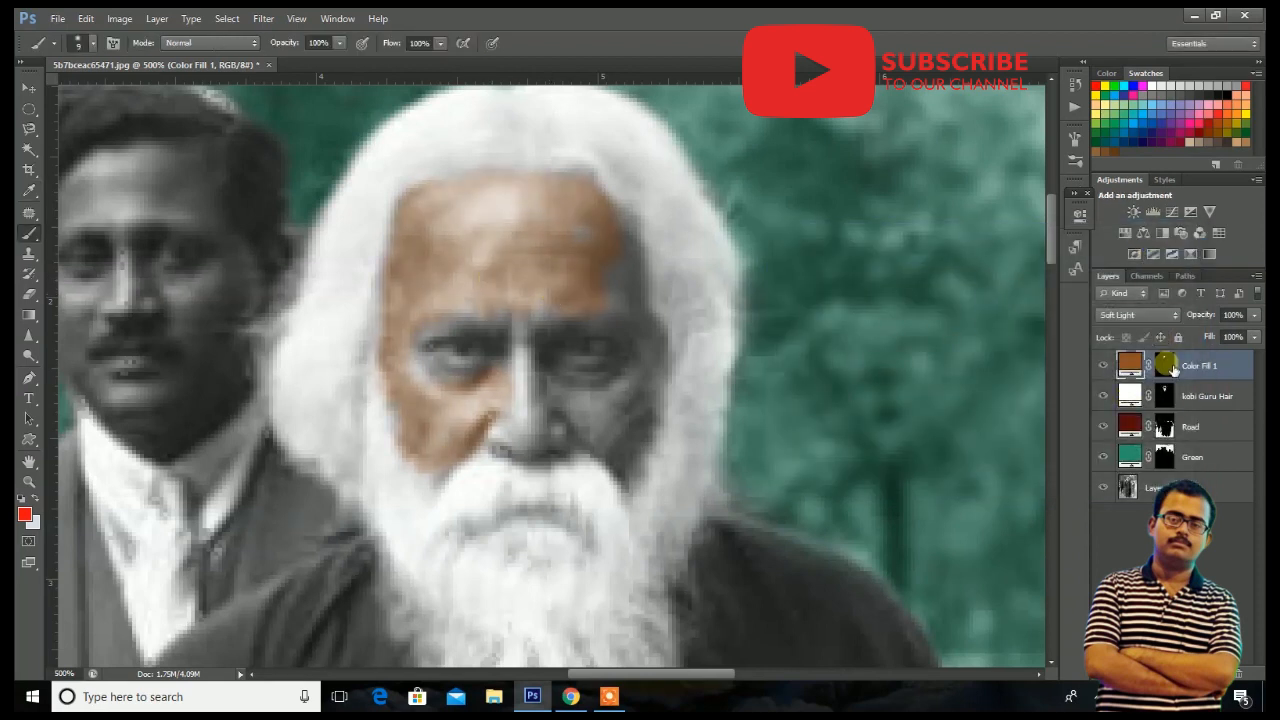
Tint the rest of the bearded man's face brown on the fill mask, including the nose, other cheek and eyes.
click(1166, 365)
mouse_move(665, 357)
mouse_down()
mouse_move(633, 436)
mouse_move(606, 422)
mouse_move(637, 411)
mouse_move(623, 459)
mouse_move(646, 431)
mouse_move(640, 449)
mouse_move(536, 425)
mouse_move(465, 441)
mouse_move(535, 427)
mouse_move(494, 444)
mouse_move(559, 447)
mouse_move(536, 387)
mouse_move(533, 313)
mouse_move(619, 305)
mouse_move(541, 291)
mouse_up()
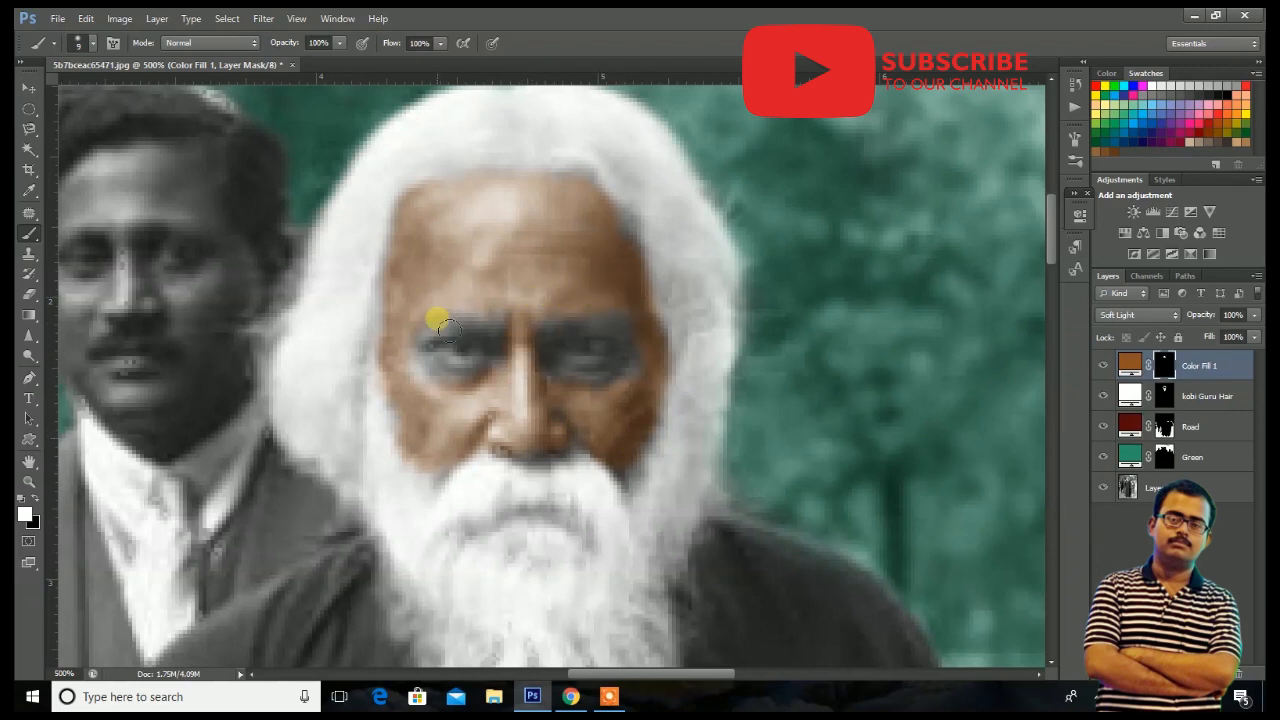
scroll(443, 260, up, 4)
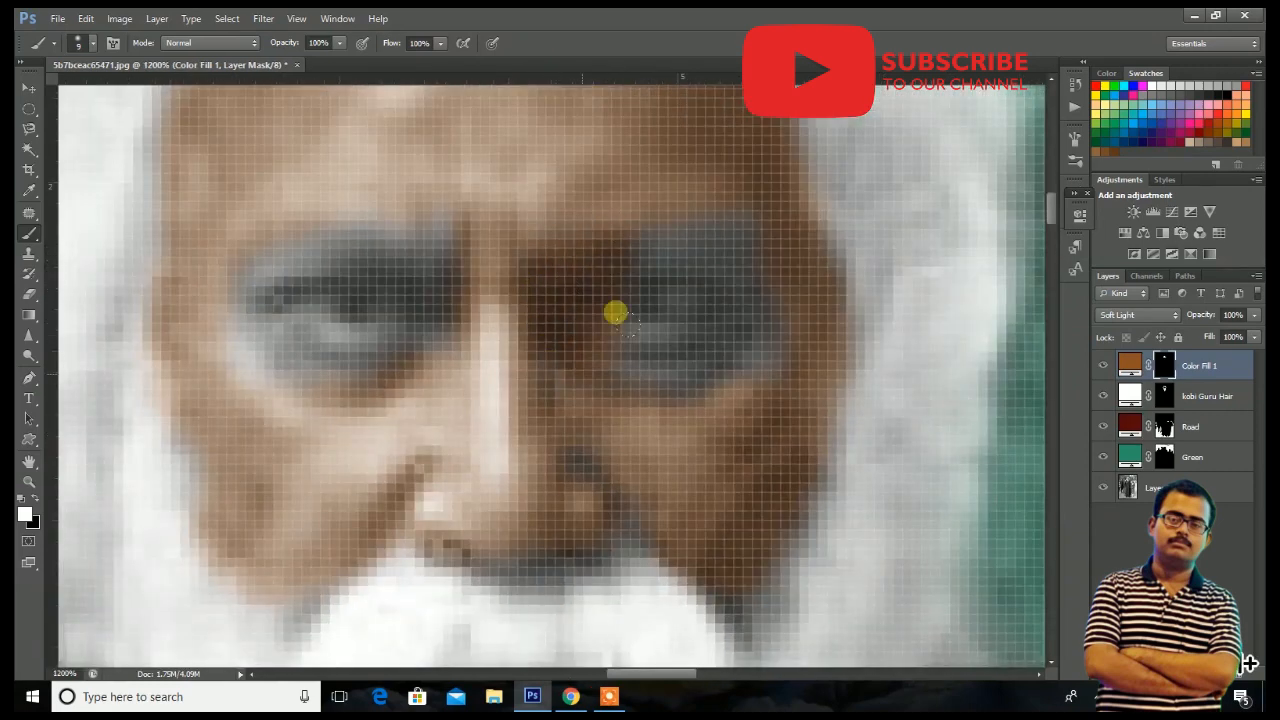
mouse_move(615, 313)
mouse_down()
mouse_move(740, 349)
mouse_move(257, 354)
mouse_move(465, 158)
mouse_up()
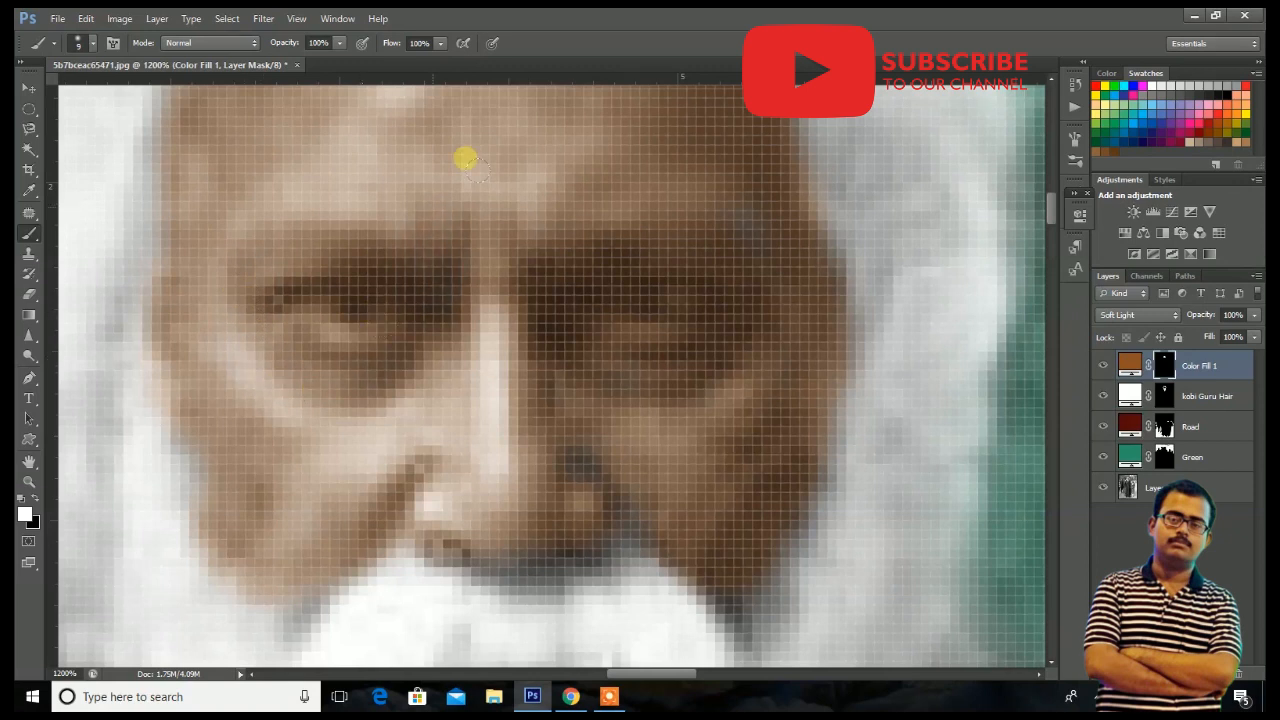
Fill the untinted spots at the bearded man's nostril, under the nose and along the cheek edge with a size 5 brush.
mouse_move(607, 440)
mouse_down()
mouse_move(600, 451)
mouse_move(646, 523)
mouse_move(517, 560)
mouse_move(576, 549)
mouse_up()
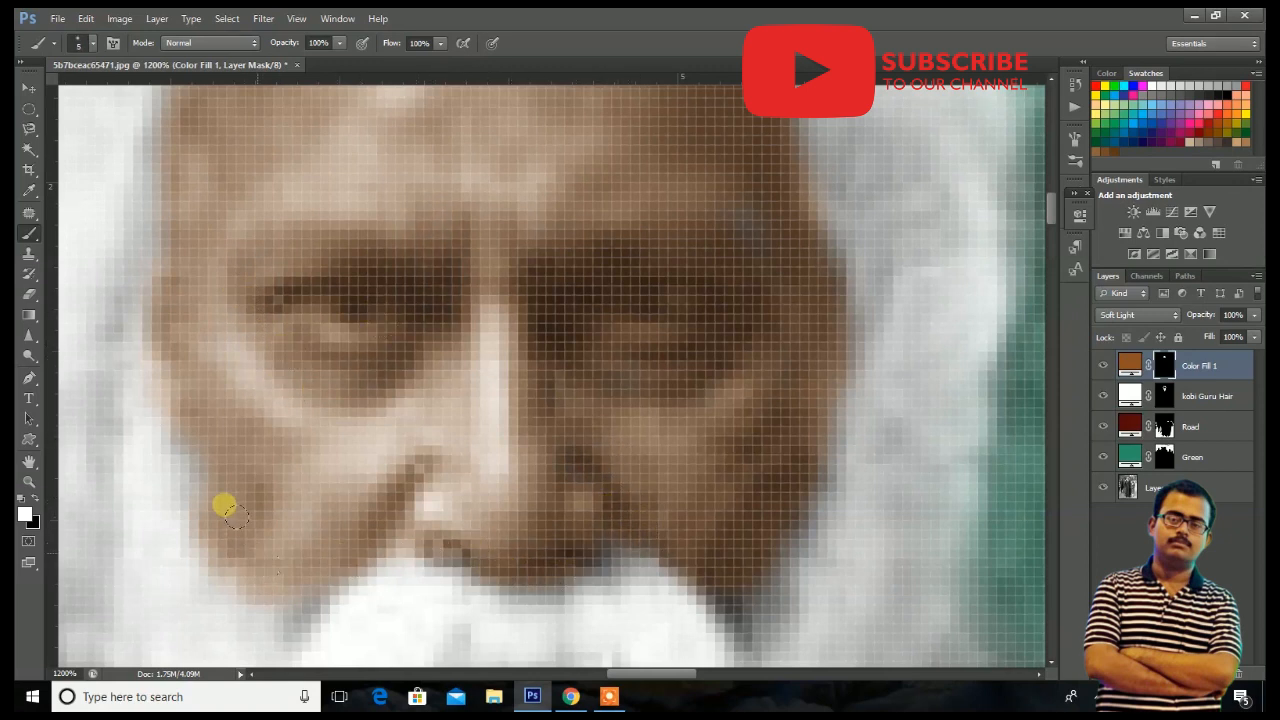
drag(277, 577, 365, 560)
scroll(497, 417, down, 6)
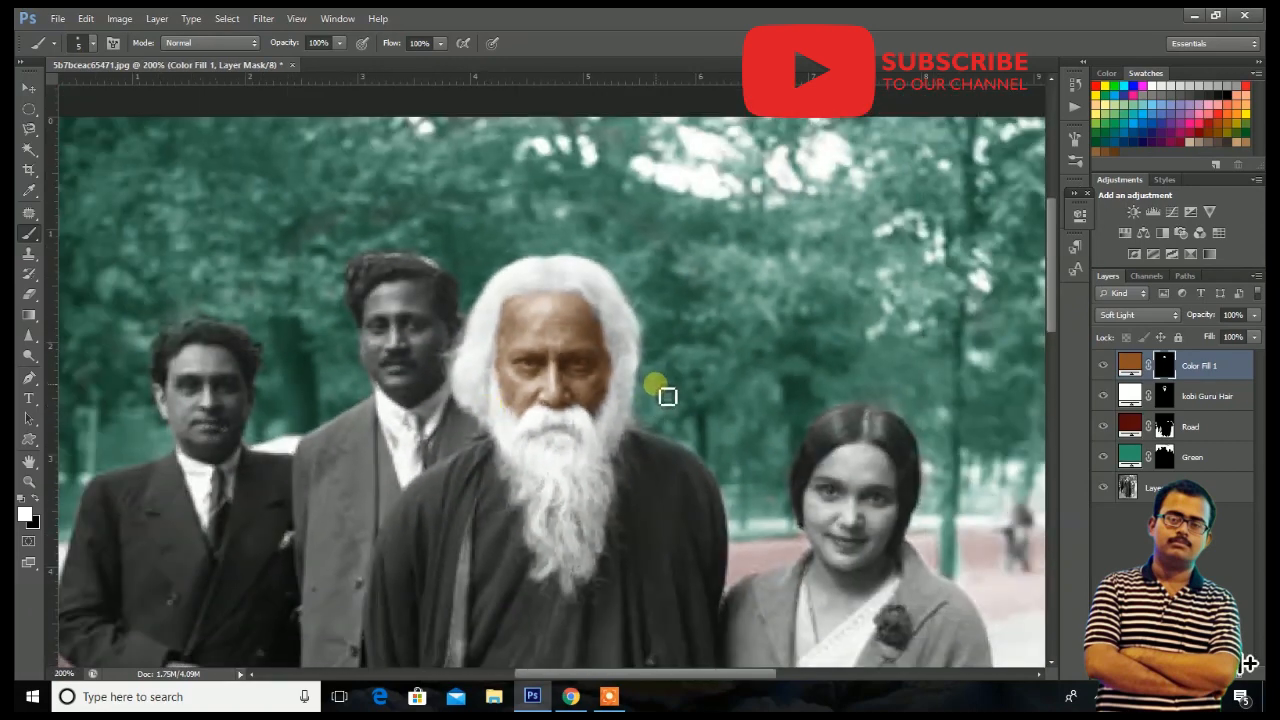
Tint the woman's face and hands with the same brown fill mask and rename the layer as skin 1.
drag(678, 449, 621, 30)
scroll(749, 437, up, 4)
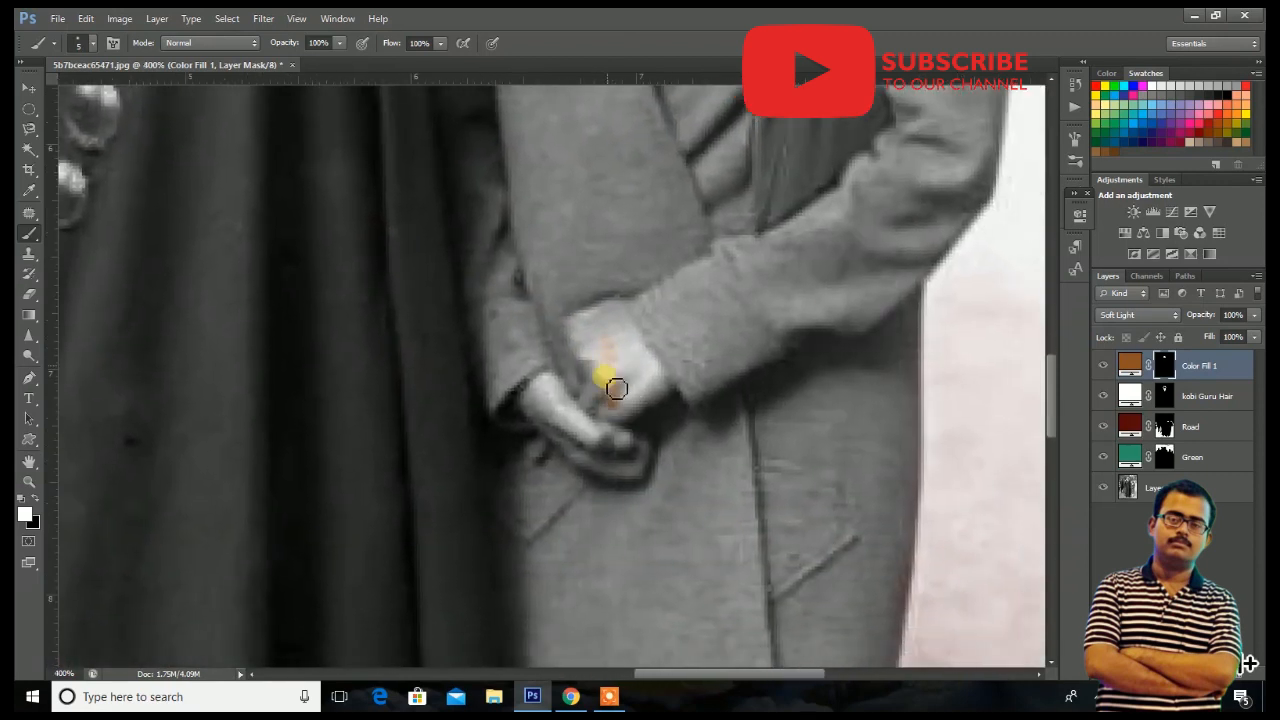
mouse_move(616, 388)
mouse_down()
mouse_move(583, 343)
mouse_move(647, 413)
mouse_up()
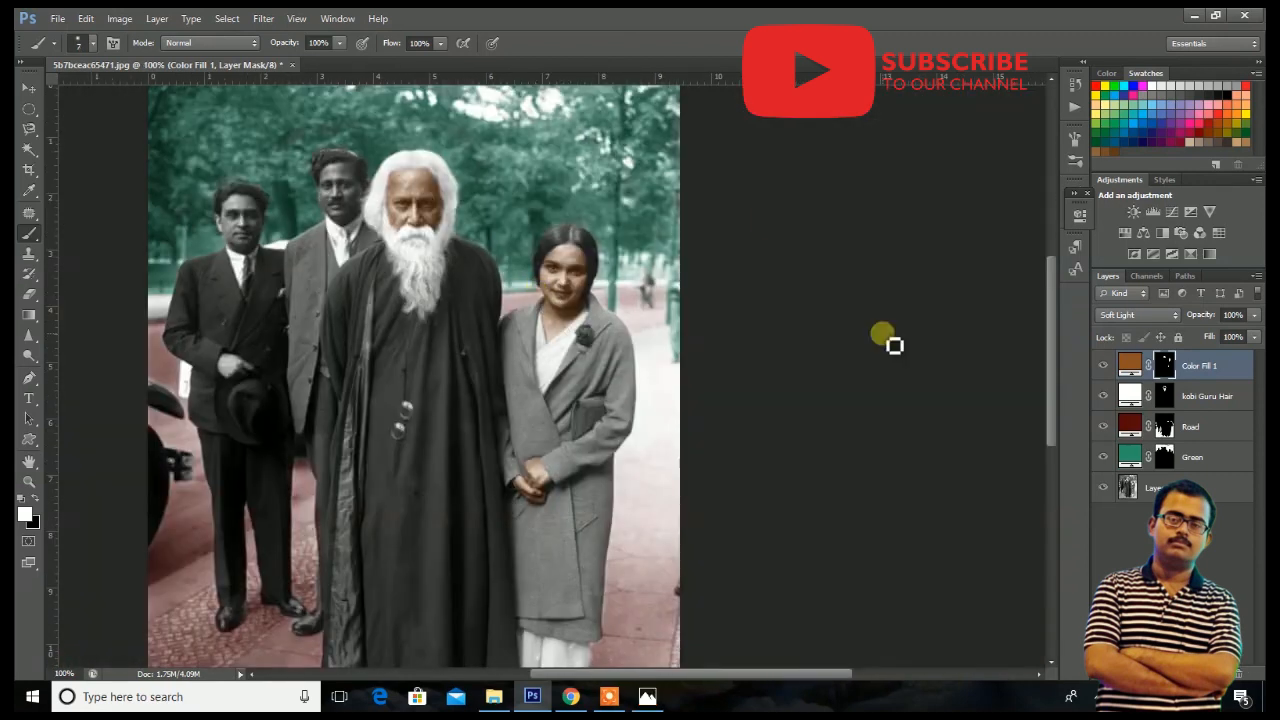
double_click(1205, 366)
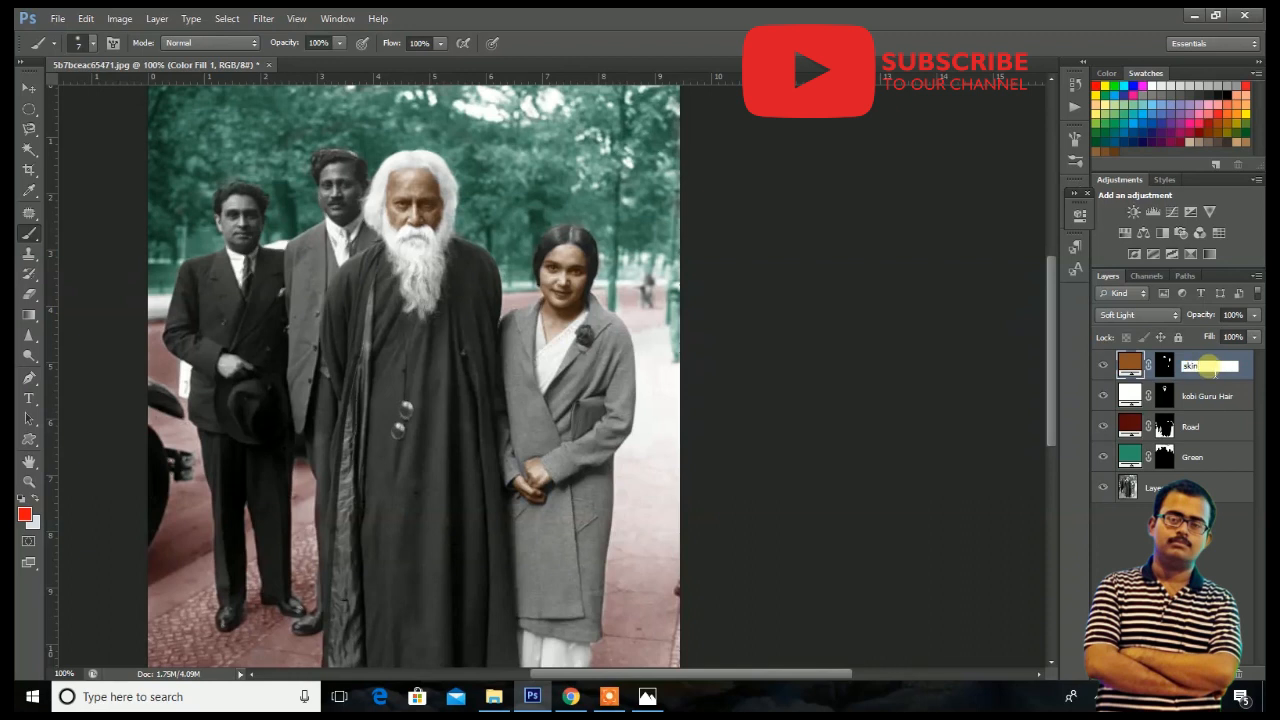
click(1217, 547)
click(1177, 673)
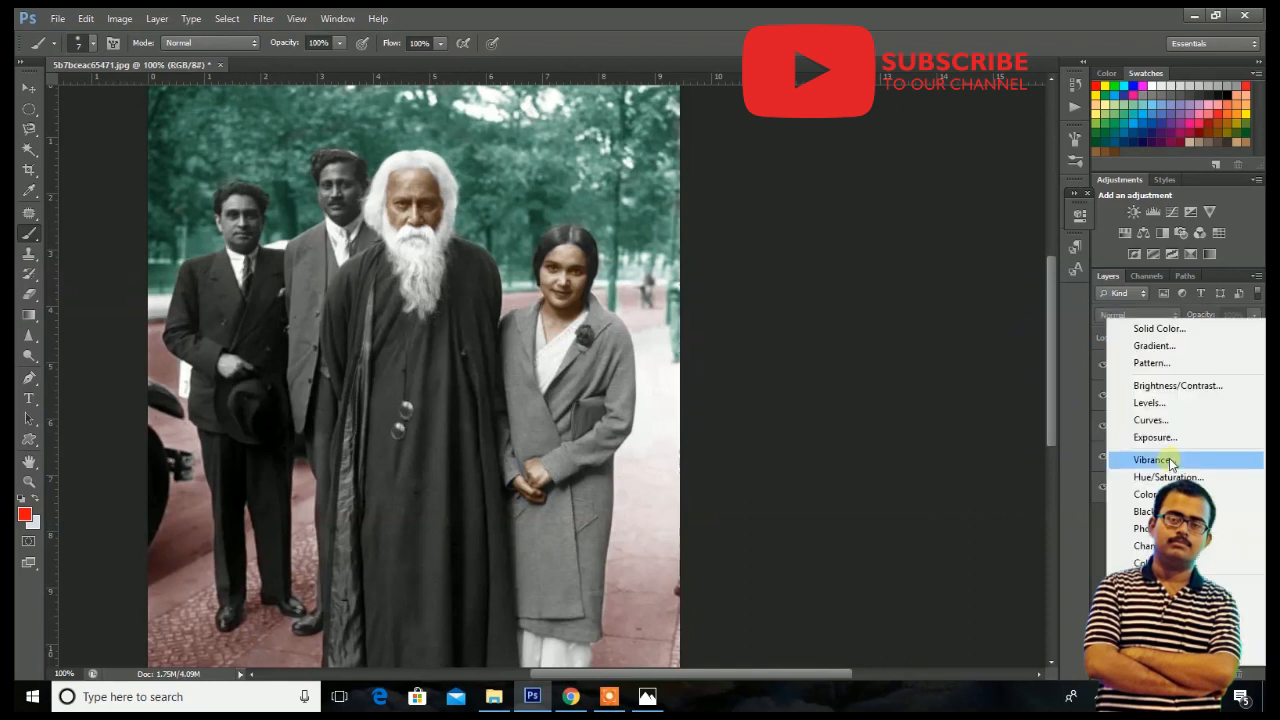
click(1153, 328)
click(993, 350)
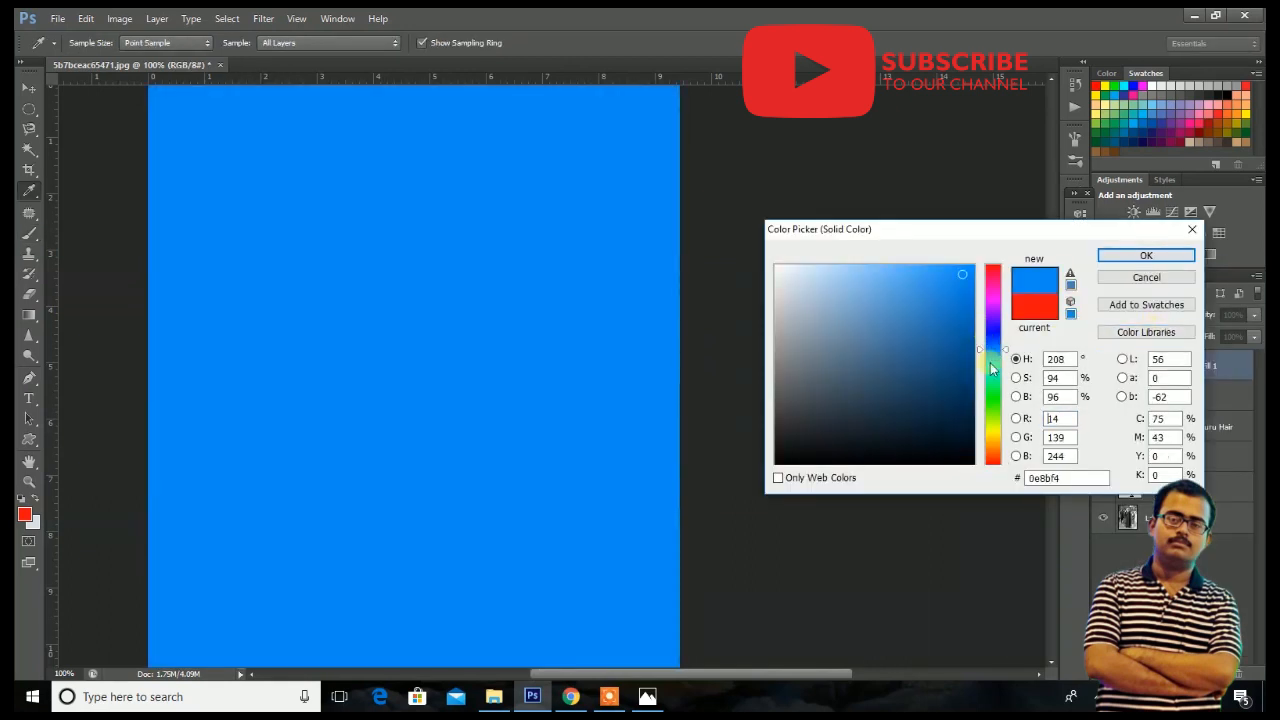
click(991, 363)
click(949, 290)
click(1143, 257)
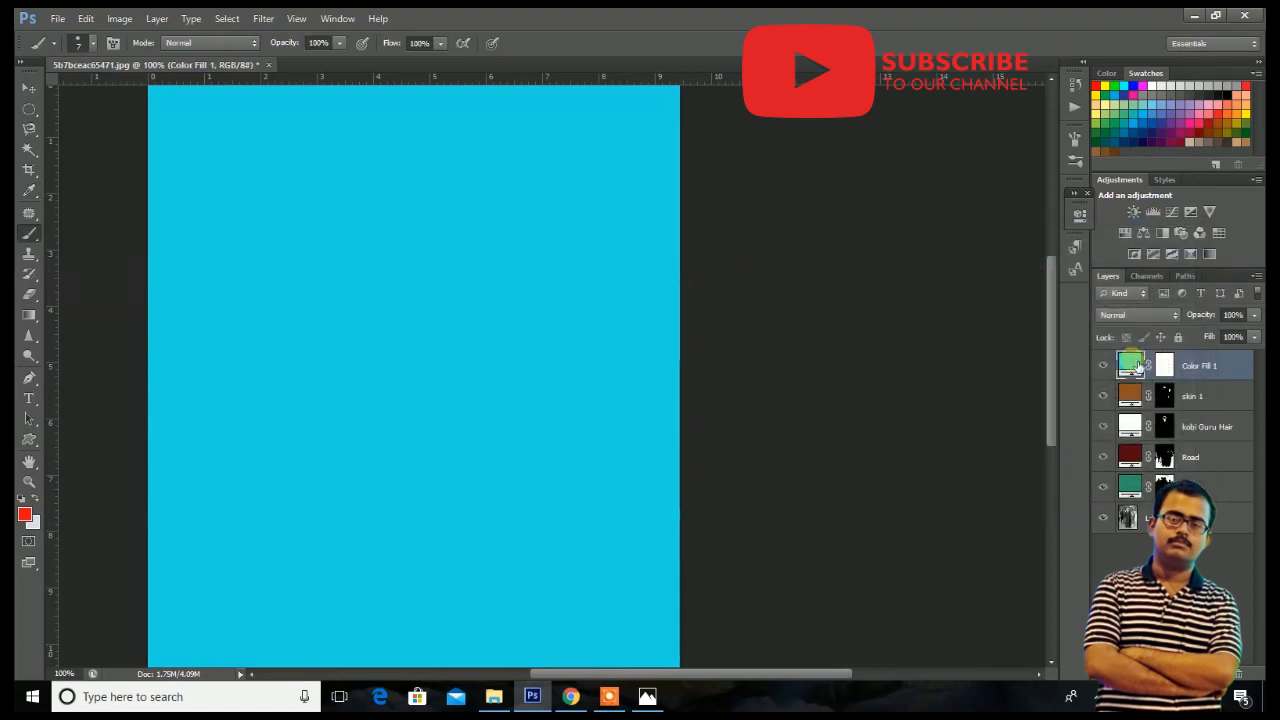
key(ctrl+z)
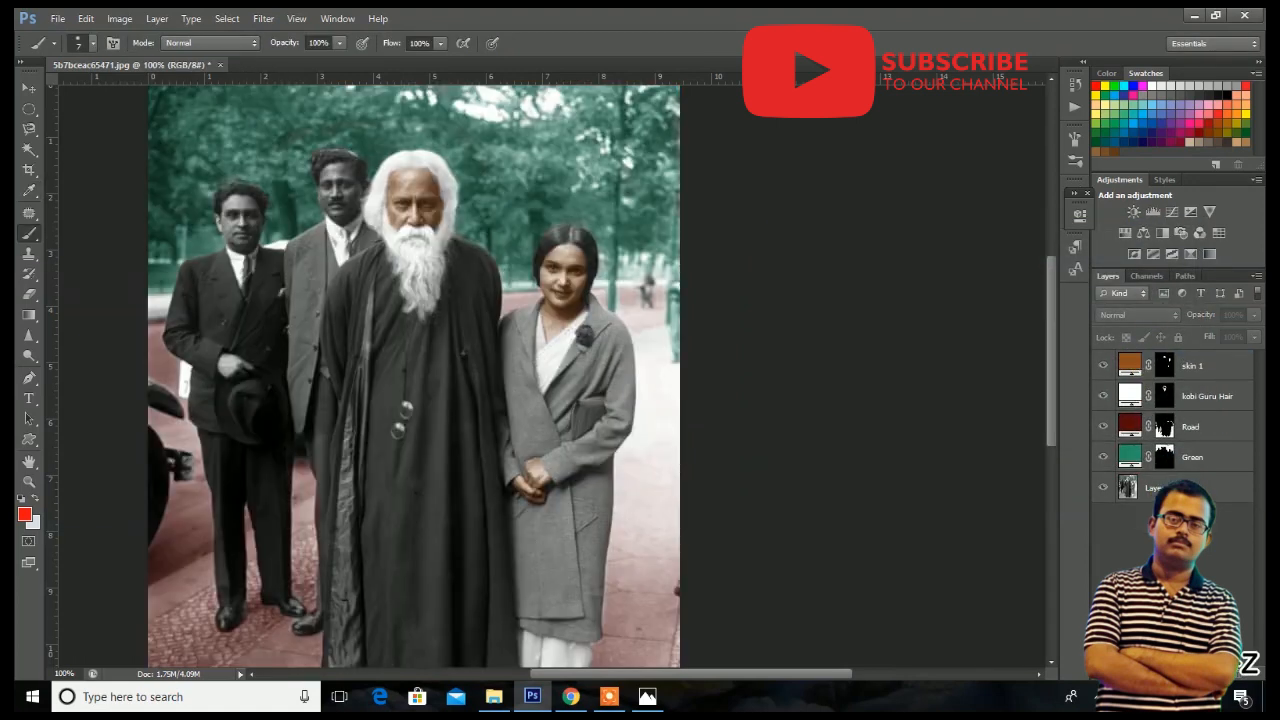
Add a Solid Color fill layer in bright cyan above the skin 1 layer.
click(1177, 674)
click(1154, 339)
click(994, 367)
click(942, 327)
click(927, 274)
click(1108, 256)
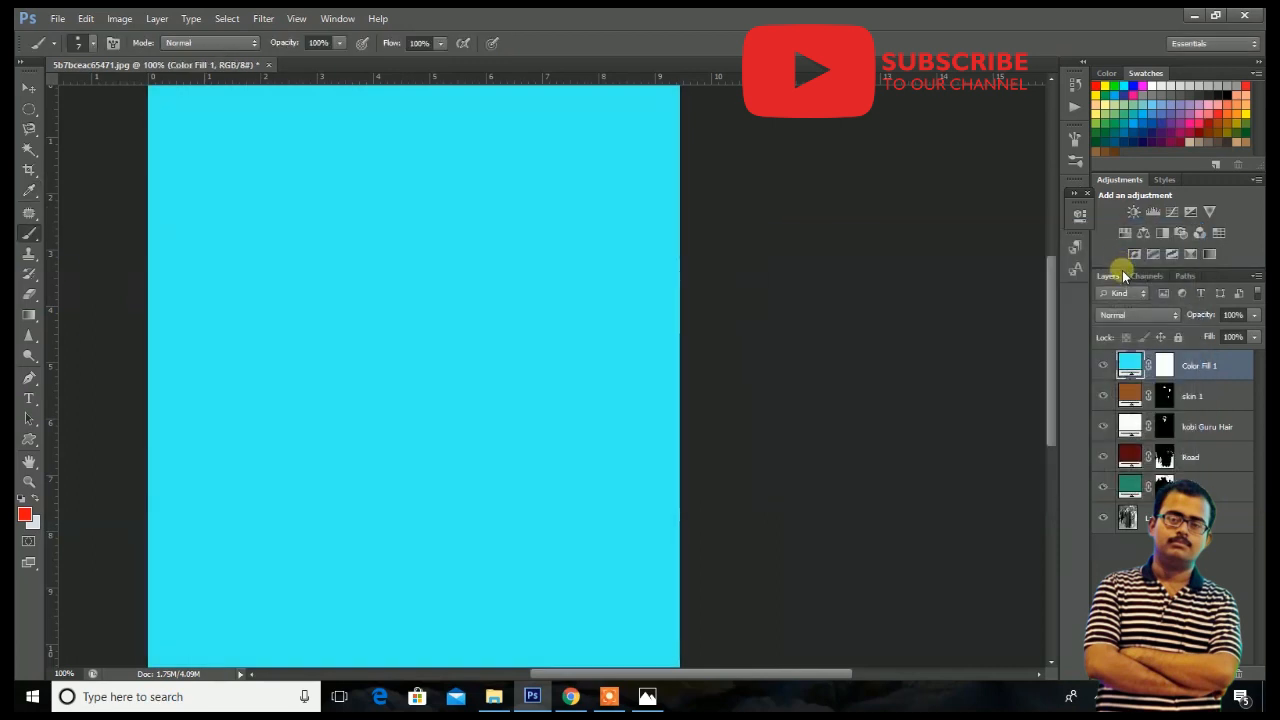
Set the cyan fill layer to Soft Light and invert its mask to black.
click(1132, 315)
click(1120, 228)
click(1165, 365)
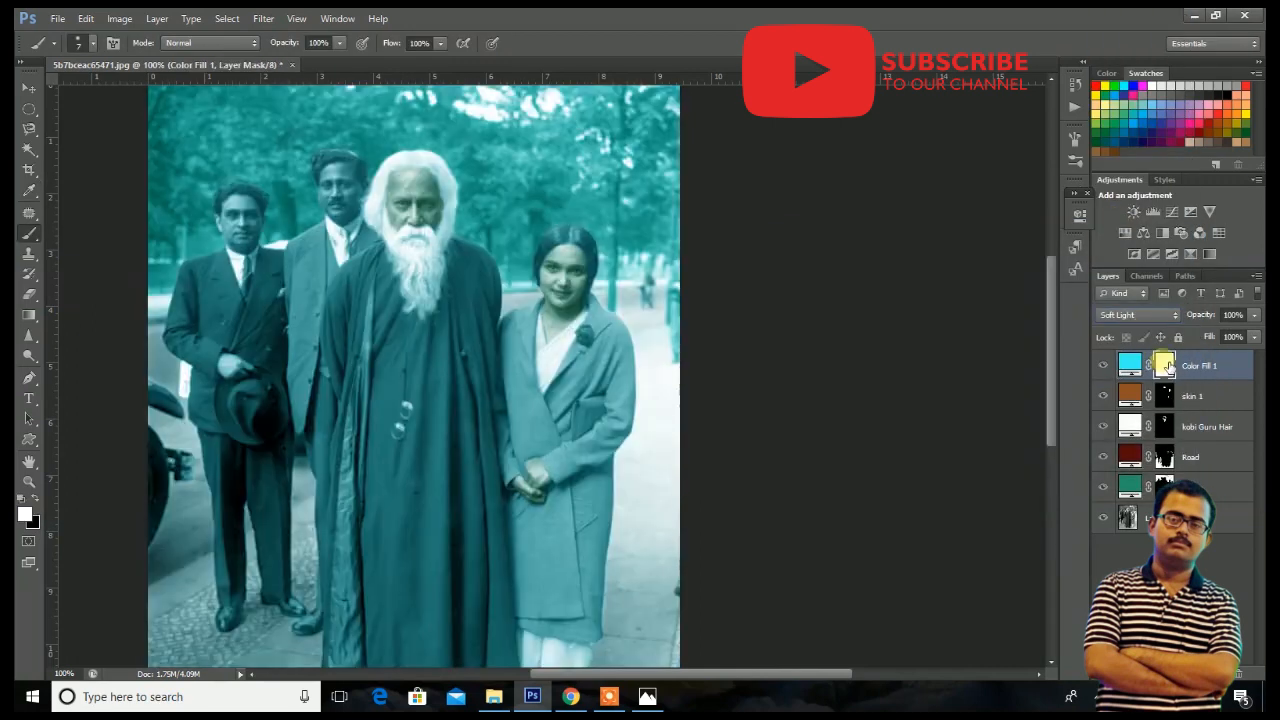
key(ctrl+i)
Start tinting the middle of the woman's white garment at the chest by painting white on the cyan layer's mask.
key(ctrl+plus)
key(ctrl+plus)
key(ctrl+plus)
drag(548, 275, 505, 518)
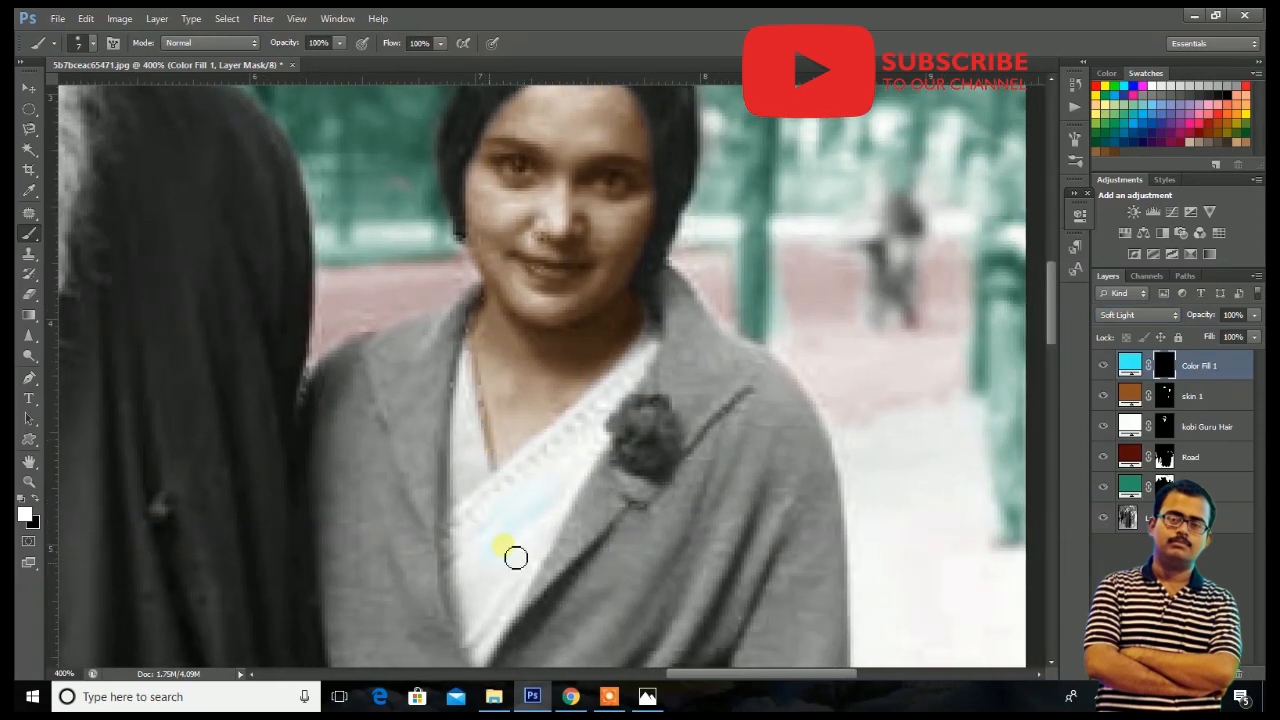
drag(553, 534, 518, 560)
Tint the rest of the woman's chest garment cyan, covering the patterned border, the inner panel and the edges along the coat.
key(ctrl+plus)
key(ctrl+plus)
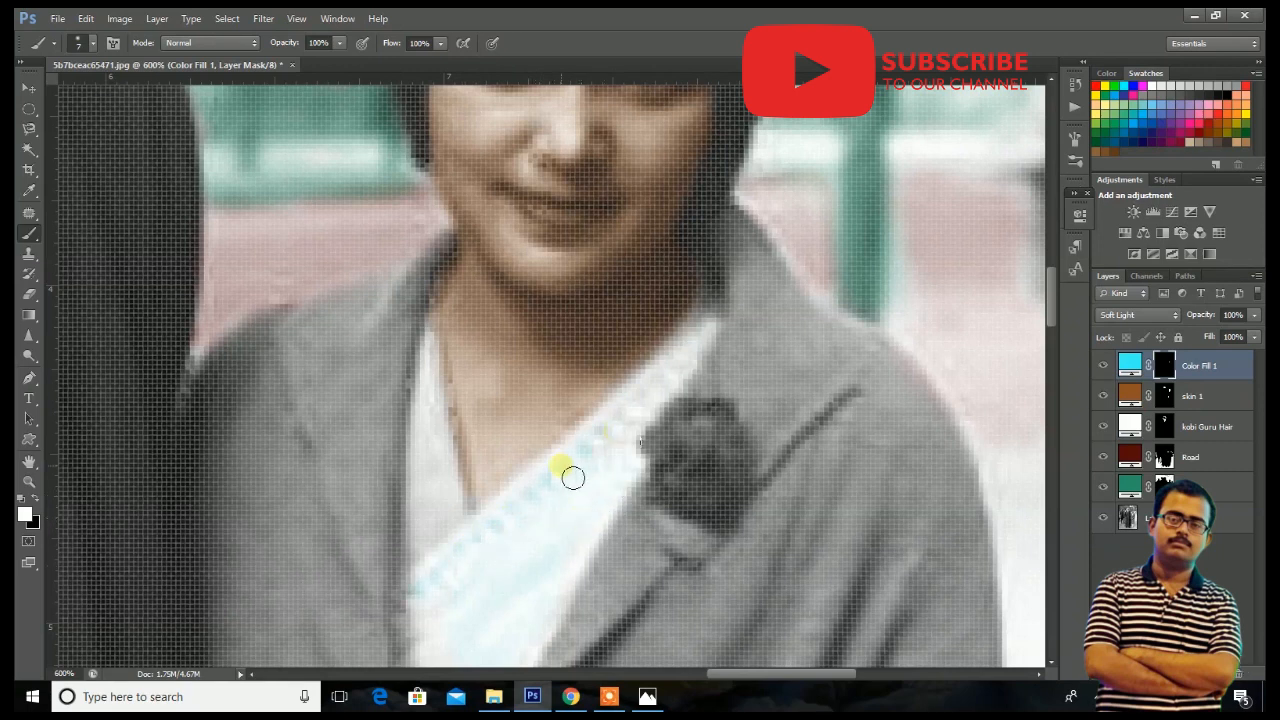
drag(637, 424, 672, 378)
drag(444, 641, 423, 656)
scroll(427, 542, down, 2)
mouse_move(429, 572)
mouse_down()
mouse_move(423, 663)
mouse_move(478, 665)
mouse_up()
scroll(521, 544, down, 2)
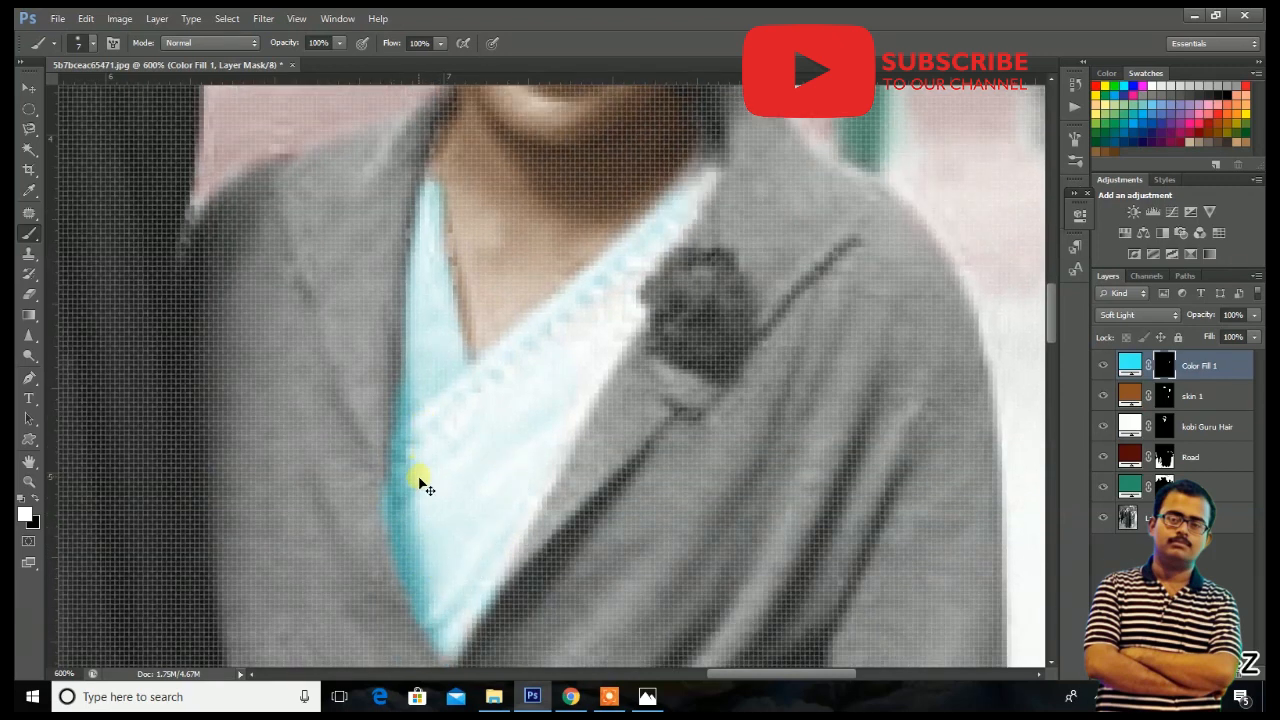
drag(408, 469, 415, 257)
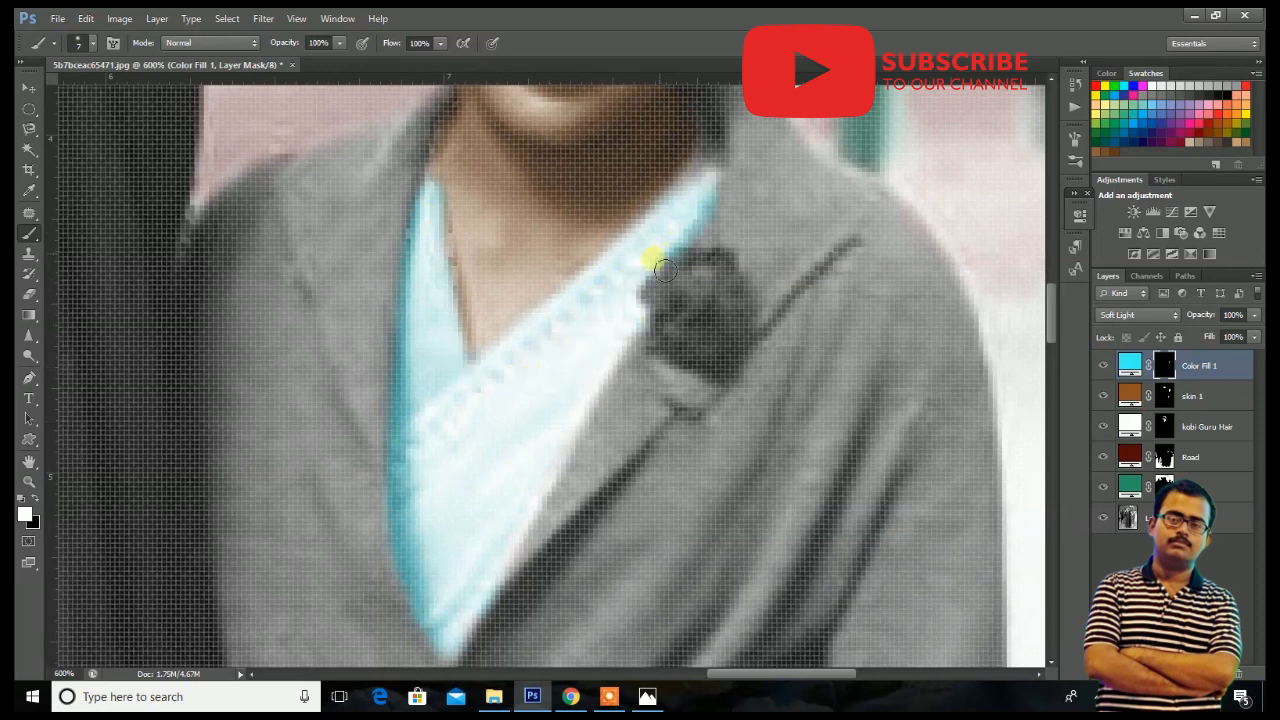
scroll(487, 556, down, 2)
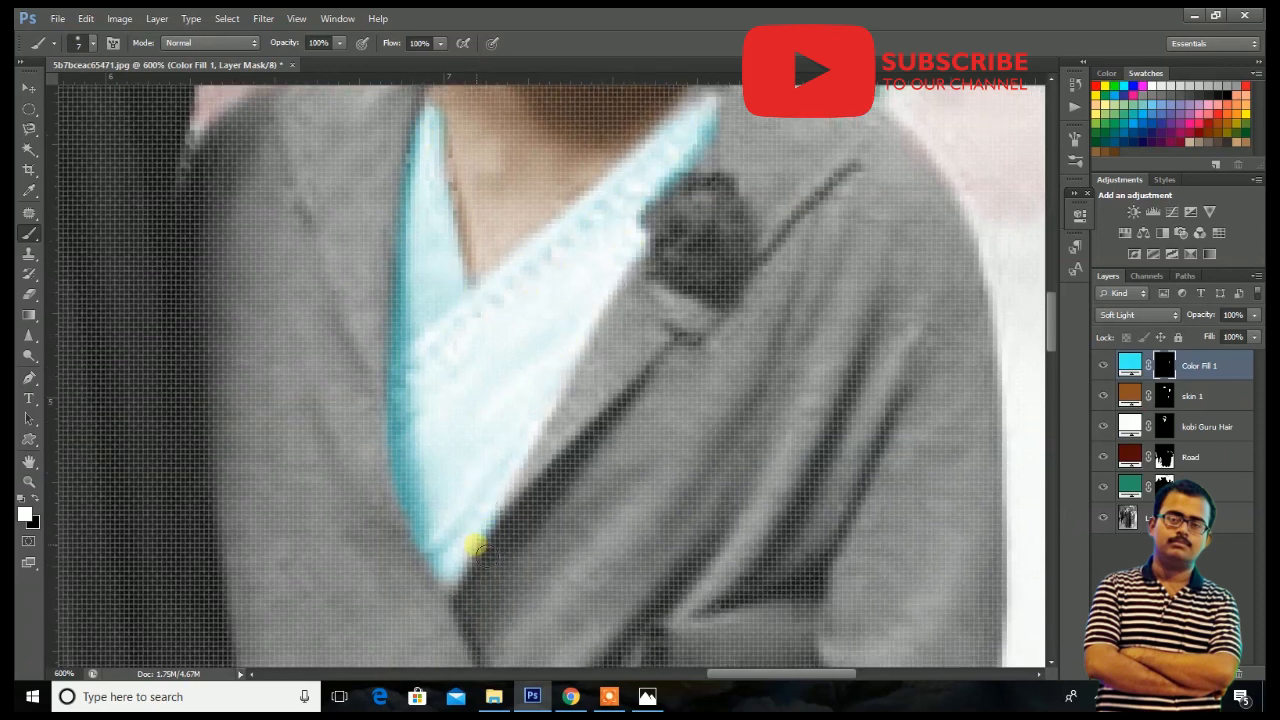
Change the garment fill layer's colour from cyan to a saturated blue.
double_click(1128, 368)
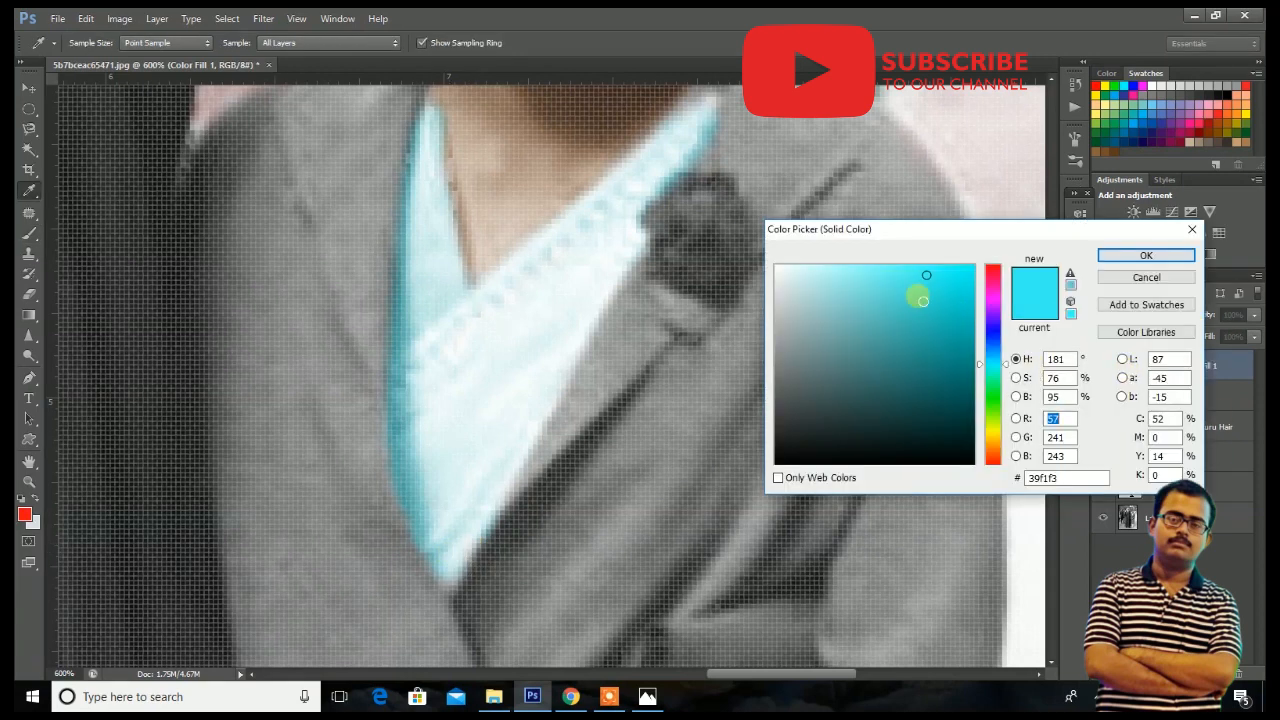
drag(906, 326, 970, 285)
click(993, 355)
drag(993, 355, 992, 346)
click(1146, 255)
Tint the woman's lower garment below the coat blue on the fill mask with a size 15 brush.
scroll(828, 430, down, 8)
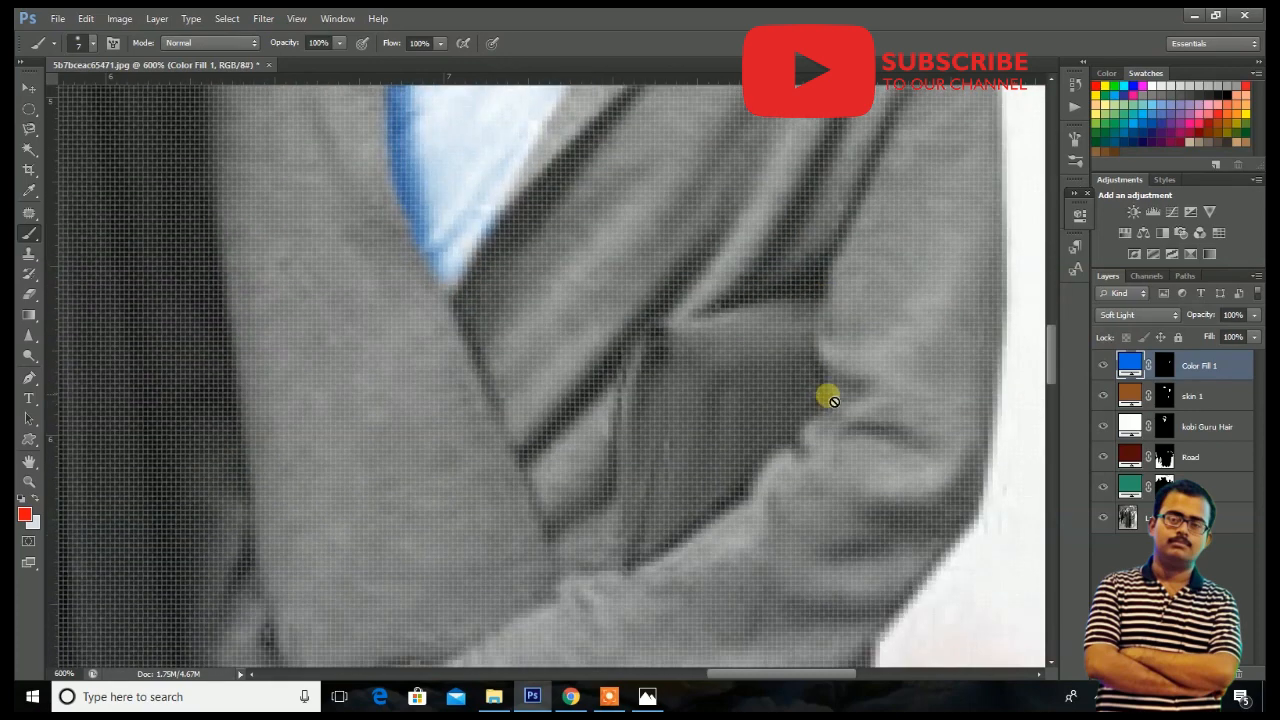
scroll(830, 398, down, 10)
drag(648, 492, 800, 319)
click(1163, 366)
key(bracketright)
mouse_move(631, 420)
mouse_down()
mouse_move(542, 221)
mouse_move(594, 216)
mouse_move(587, 203)
mouse_move(652, 228)
mouse_move(615, 291)
mouse_move(725, 284)
mouse_move(672, 364)
mouse_move(713, 226)
mouse_move(808, 235)
mouse_move(744, 427)
mouse_move(820, 339)
mouse_move(870, 252)
mouse_move(886, 264)
mouse_move(876, 350)
mouse_move(749, 341)
mouse_move(705, 446)
mouse_move(604, 317)
mouse_move(593, 269)
mouse_move(631, 411)
mouse_move(822, 311)
mouse_move(773, 523)
mouse_move(681, 515)
mouse_move(644, 448)
mouse_move(535, 629)
mouse_move(568, 435)
mouse_move(537, 391)
mouse_move(534, 205)
mouse_move(649, 550)
mouse_move(680, 560)
mouse_move(605, 590)
mouse_move(667, 572)
mouse_move(655, 620)
mouse_move(720, 598)
mouse_move(791, 415)
mouse_move(809, 423)
mouse_move(843, 356)
mouse_move(858, 272)
mouse_up()
Extend the blue tint over the lower garment's hem, the fold at its side and the woman's foot.
scroll(688, 603, down, 3)
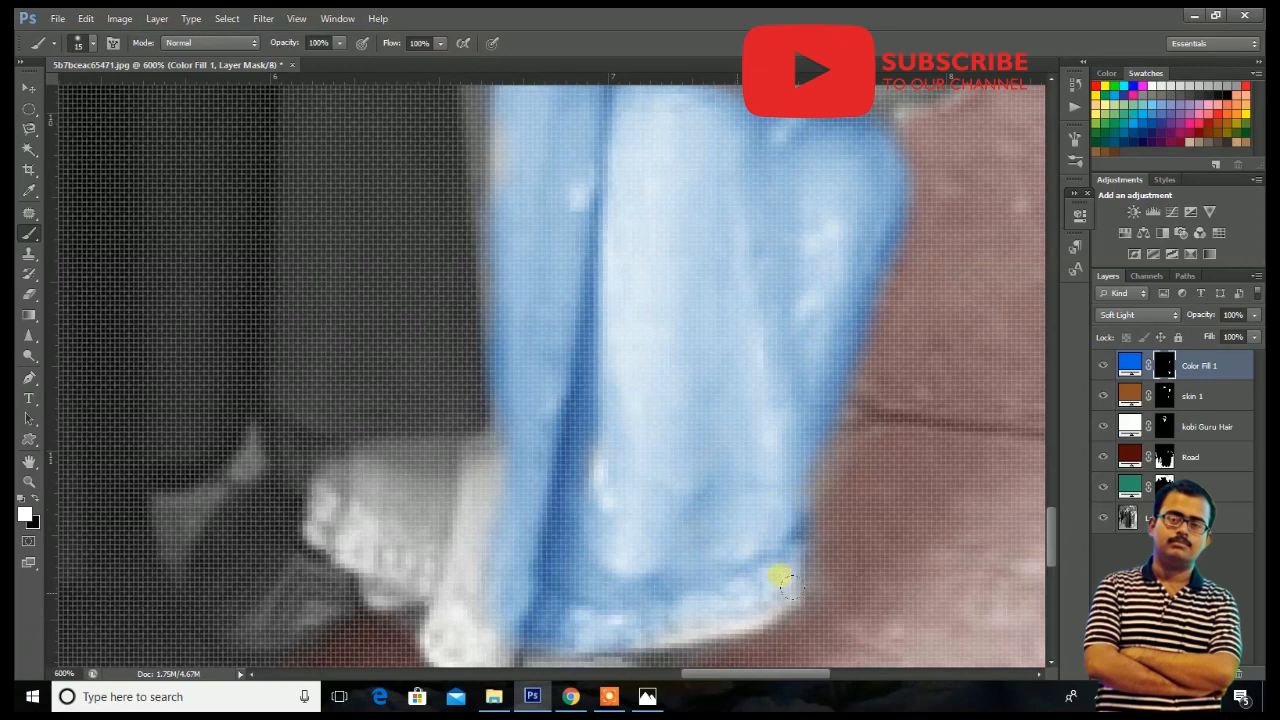
mouse_move(731, 611)
mouse_down()
mouse_move(484, 620)
mouse_move(382, 524)
mouse_move(366, 534)
mouse_move(412, 569)
mouse_move(355, 486)
mouse_move(511, 486)
mouse_move(496, 562)
mouse_move(513, 516)
mouse_move(463, 518)
mouse_move(549, 577)
mouse_move(624, 532)
mouse_move(619, 554)
mouse_move(491, 592)
mouse_move(484, 629)
mouse_move(476, 546)
mouse_move(563, 610)
mouse_up()
scroll(477, 506, down, 3)
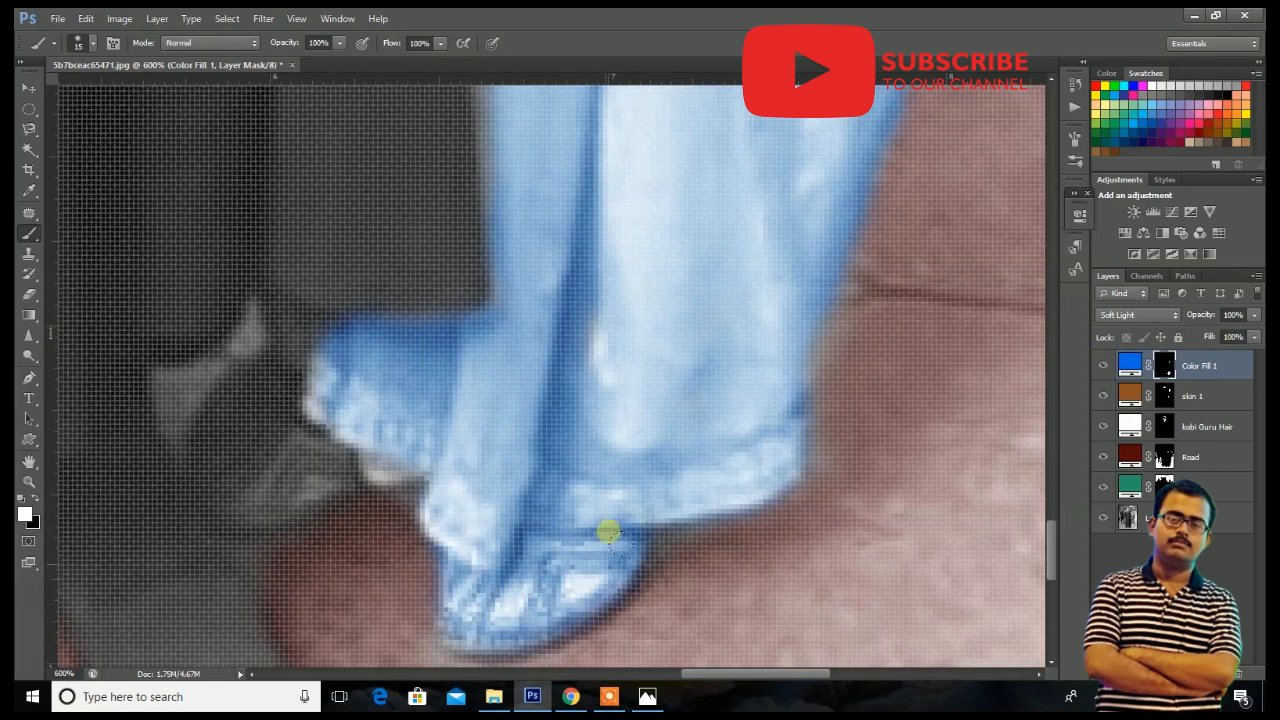
mouse_move(446, 470)
mouse_down()
mouse_move(387, 458)
mouse_move(320, 398)
mouse_up()
scroll(638, 417, up, 3)
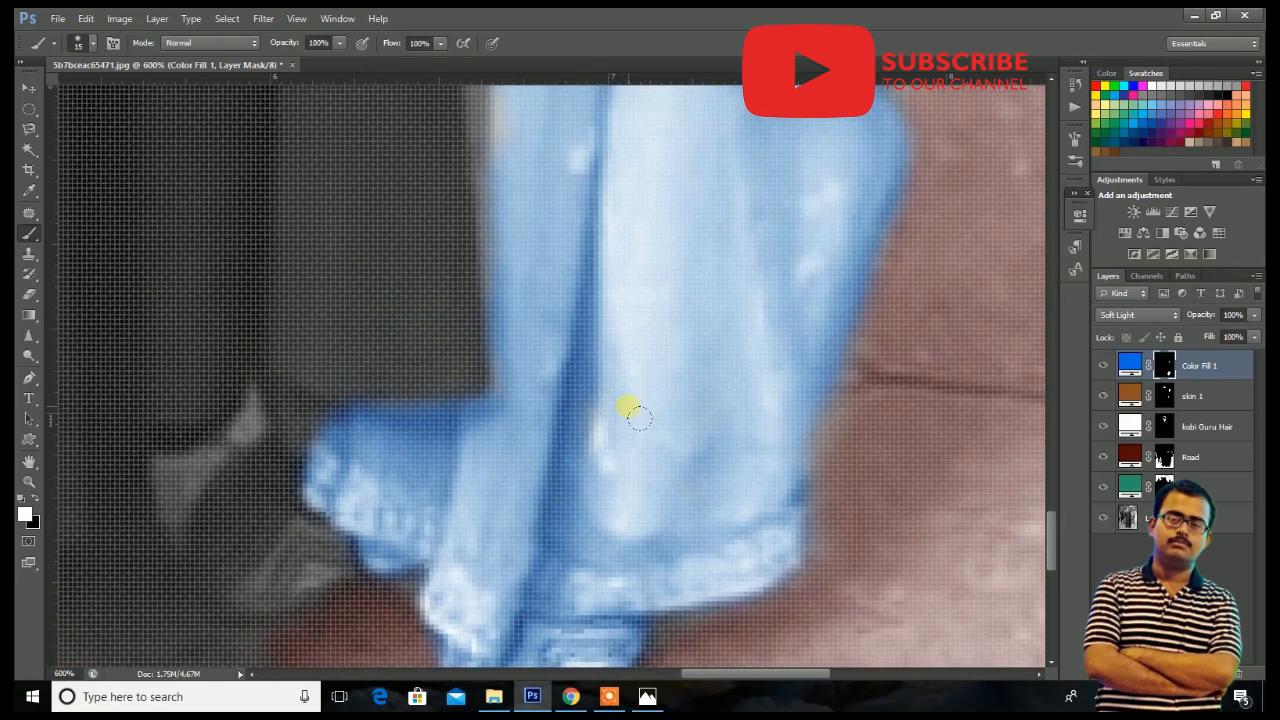
Extend the blue tint to the lower garment's upper edge beneath the coat with a size 10 brush.
scroll(525, 440, up, 2)
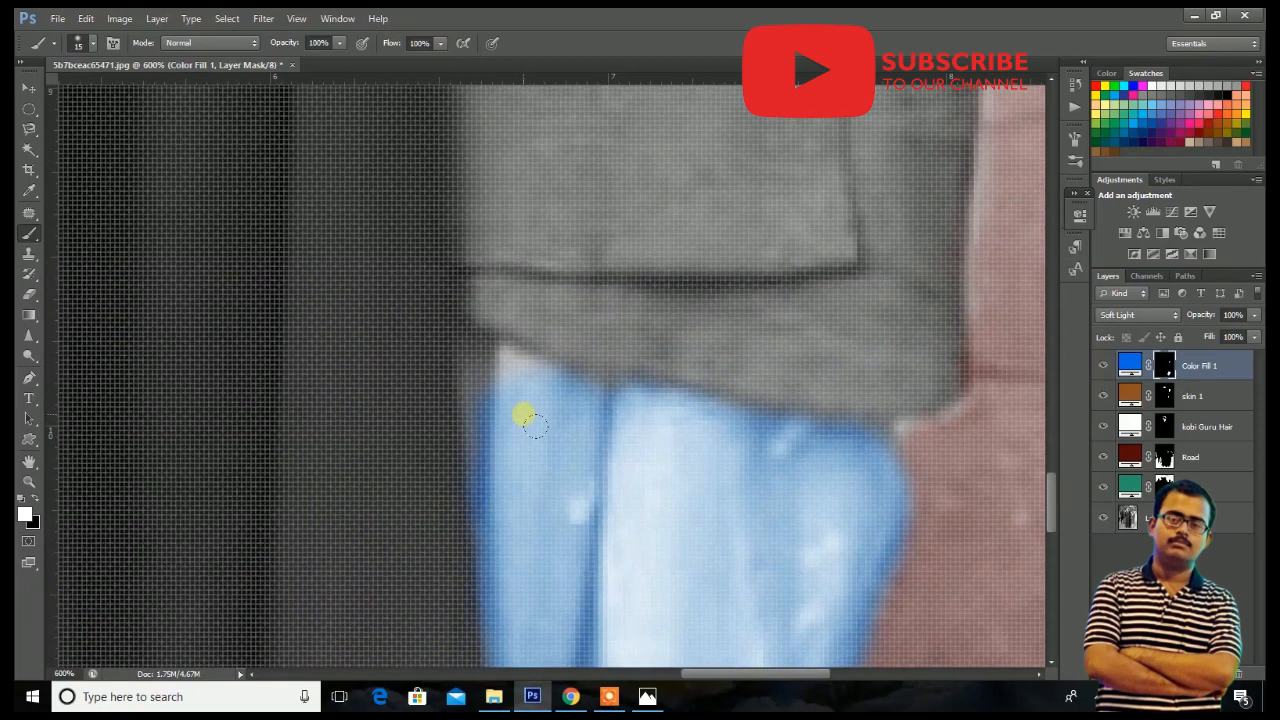
drag(483, 370, 507, 372)
drag(490, 457, 478, 357)
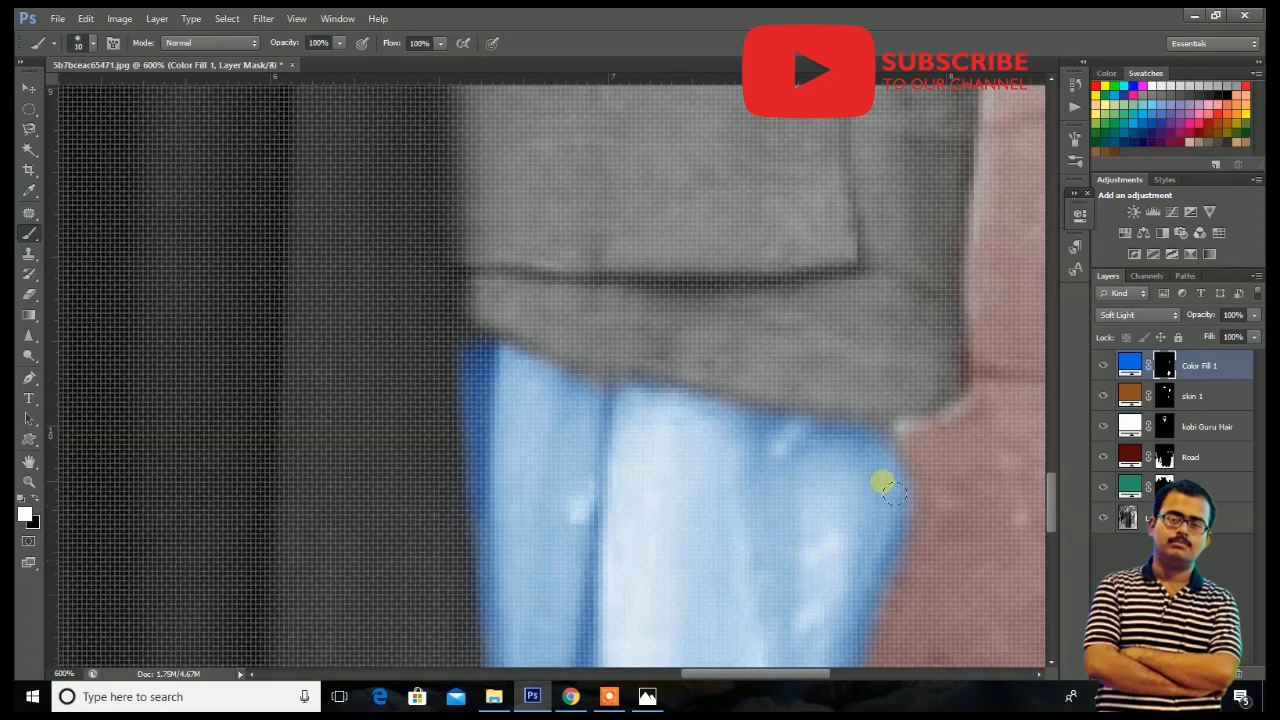
Select the Road layer's mask to touch up the road tint beside the coat's lower corner.
click(1164, 396)
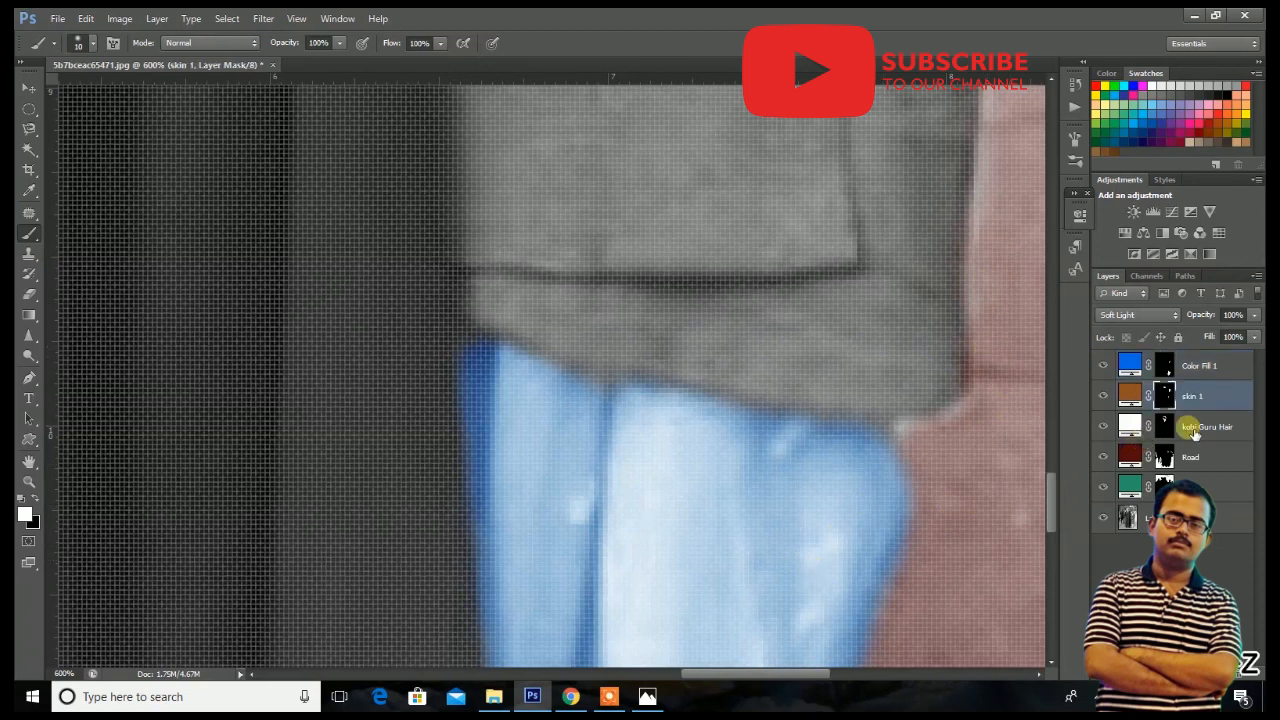
click(1209, 456)
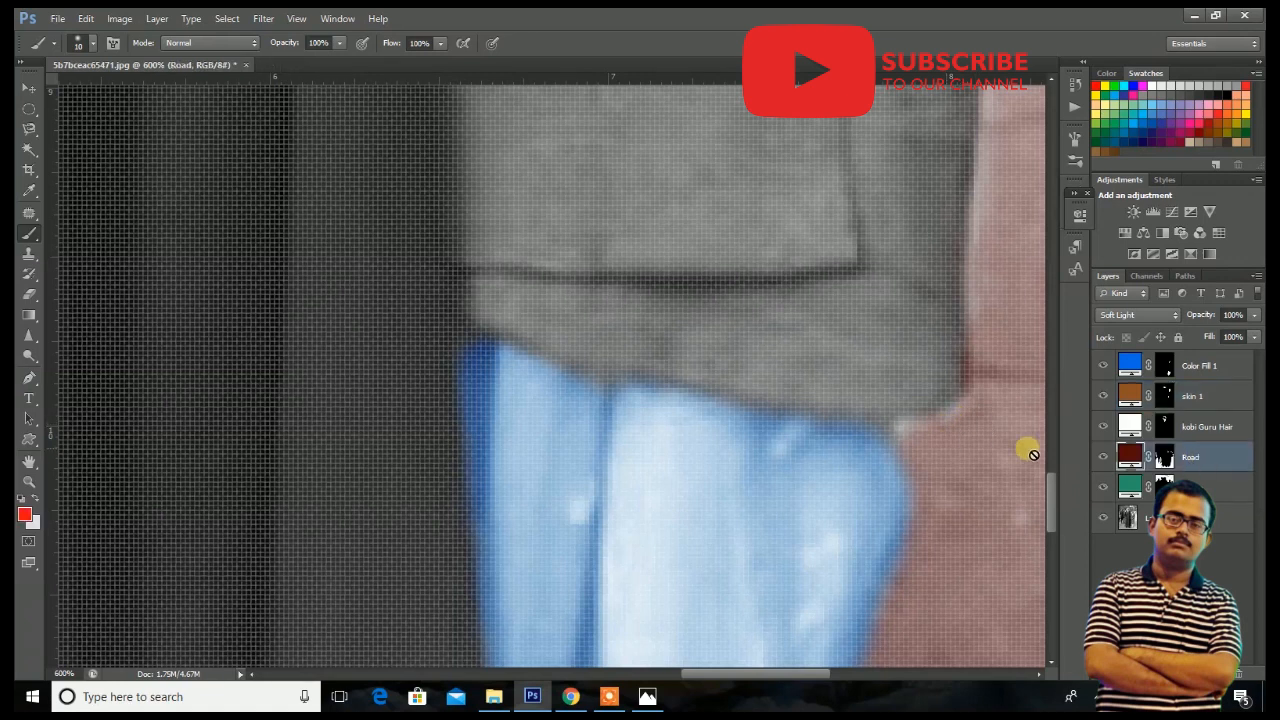
click(1165, 456)
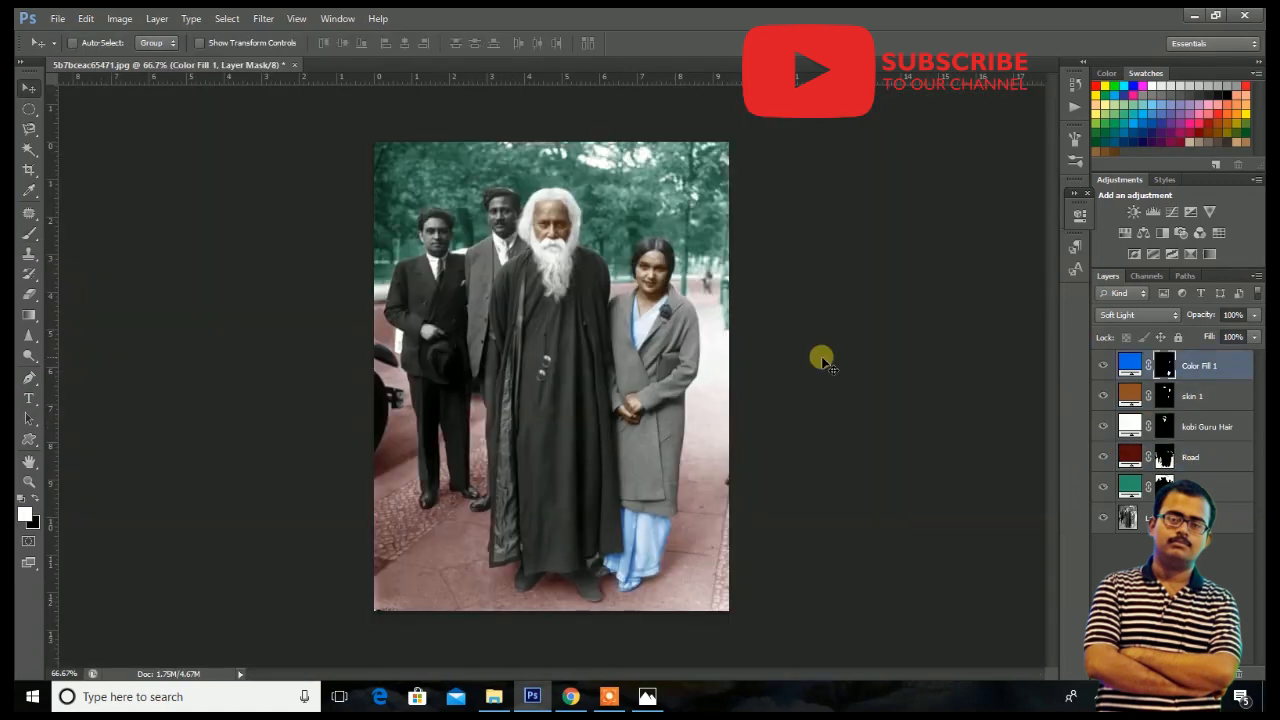
Add a Solid Color fill layer in a muted salmon pink for the woman's coat.
key(ctrl+plus)
key(ctrl+plus)
drag(634, 351, 538, 627)
click(1178, 673)
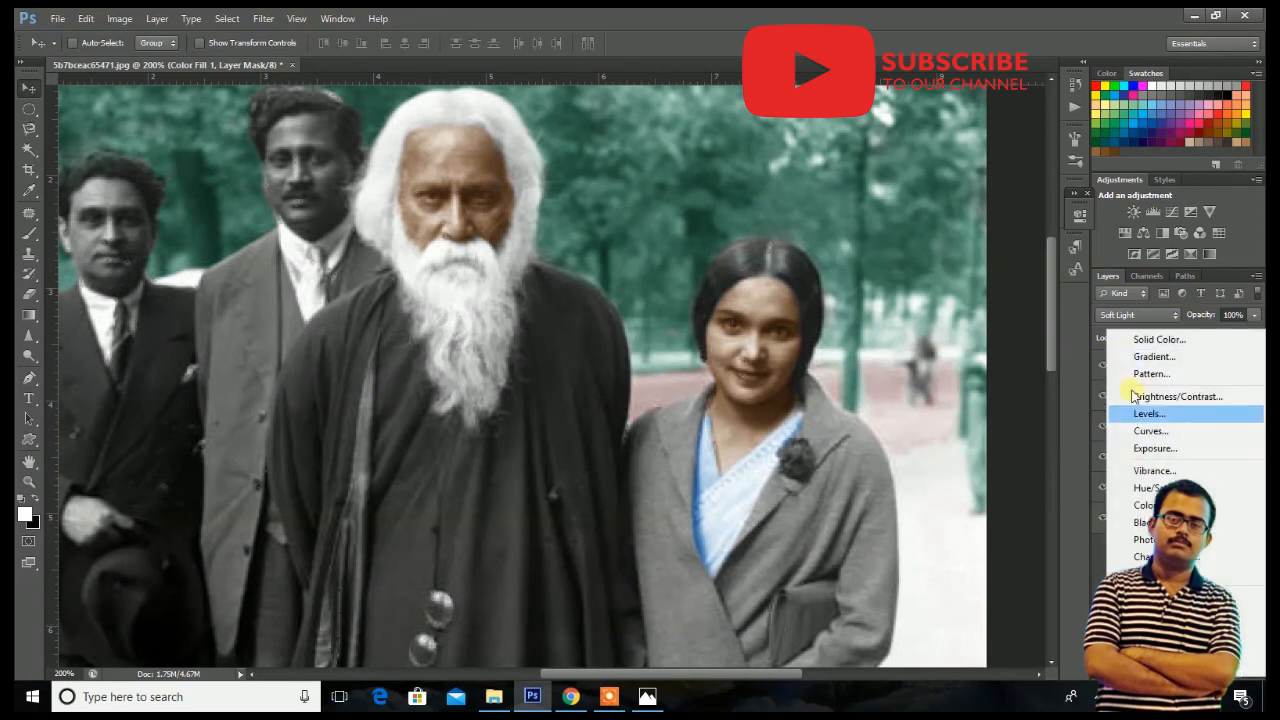
click(1140, 341)
click(915, 295)
drag(917, 316, 860, 320)
click(1131, 253)
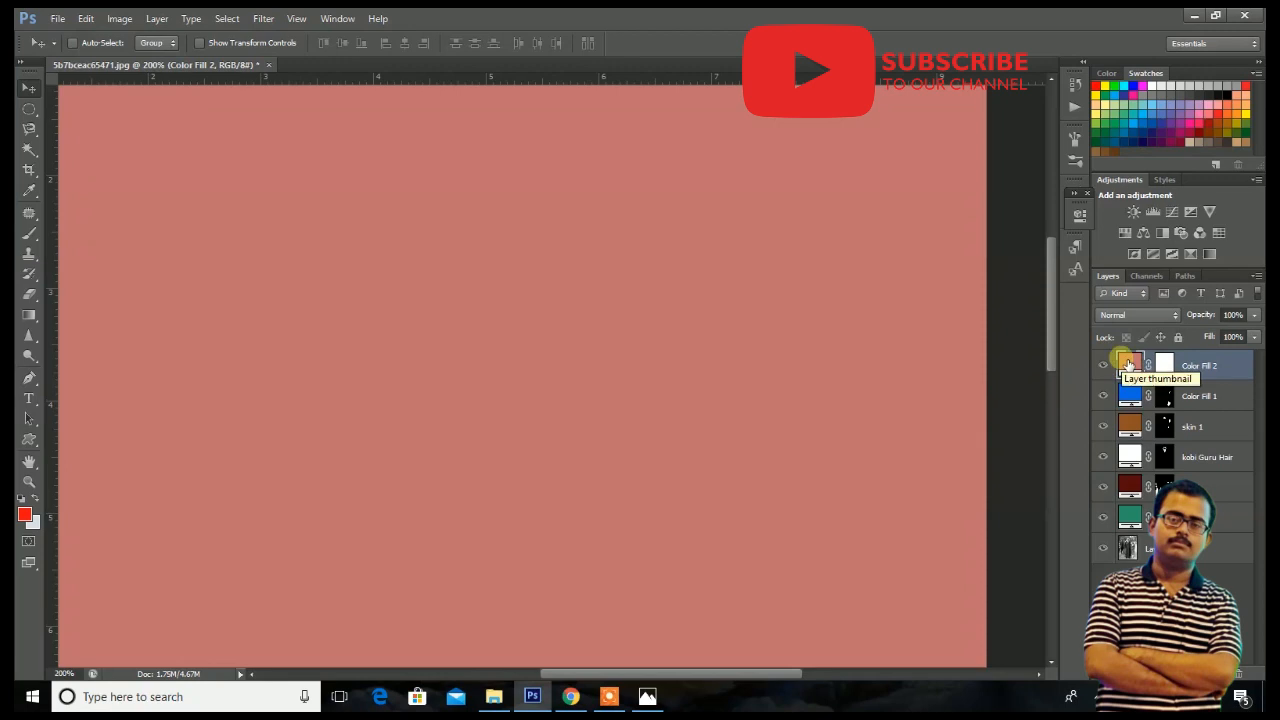
Set the pink fill layer's blend mode to Soft Light and invert its mask to black.
click(1138, 314)
click(1130, 262)
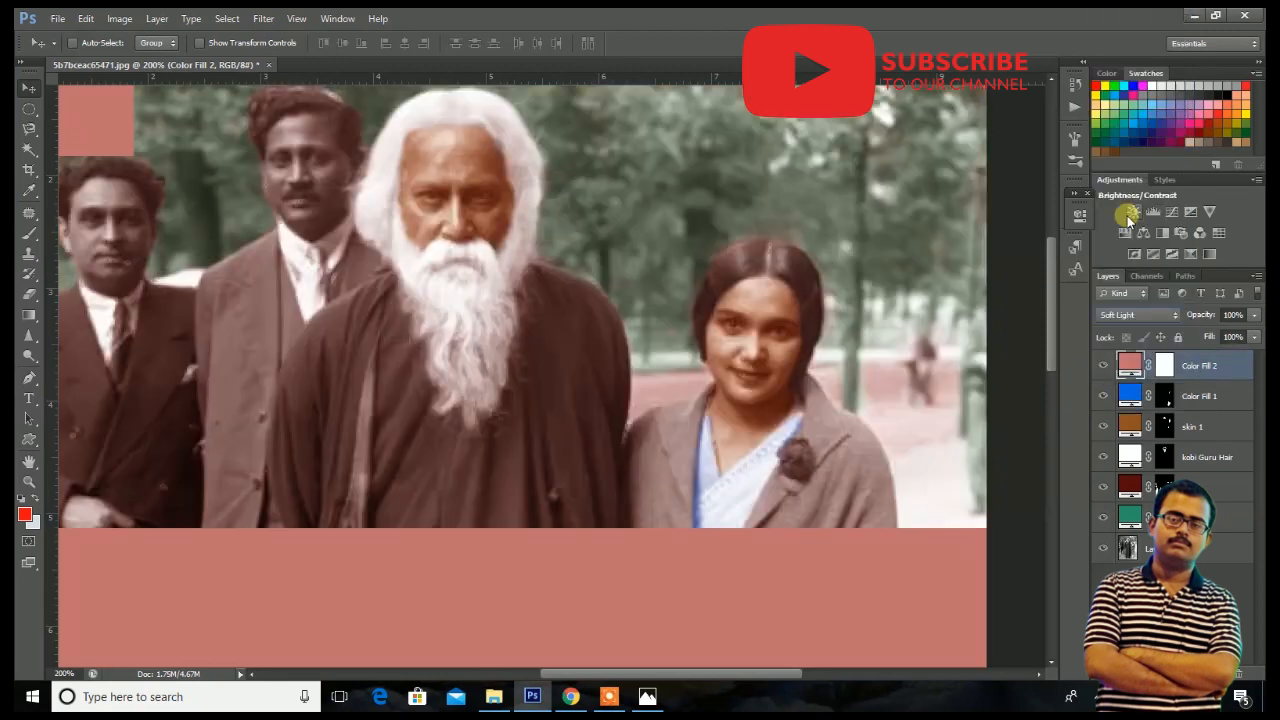
click(1170, 366)
key(ctrl+i)
Tint the coat's chest folds, the dark book and the bent sleeve pink on the fill mask with a size 25 brush.
key(ctrl+plus)
key(ctrl+plus)
drag(768, 528, 592, 318)
key(b)
mouse_move(786, 491)
mouse_down()
mouse_move(767, 585)
mouse_move(866, 487)
mouse_move(962, 446)
mouse_move(939, 557)
mouse_up()
key(bracketright)
key(bracketright)
key(bracketright)
key(bracketright)
key(bracketright)
key(bracketright)
scroll(900, 532, down, 1)
scroll(886, 519, down, 3)
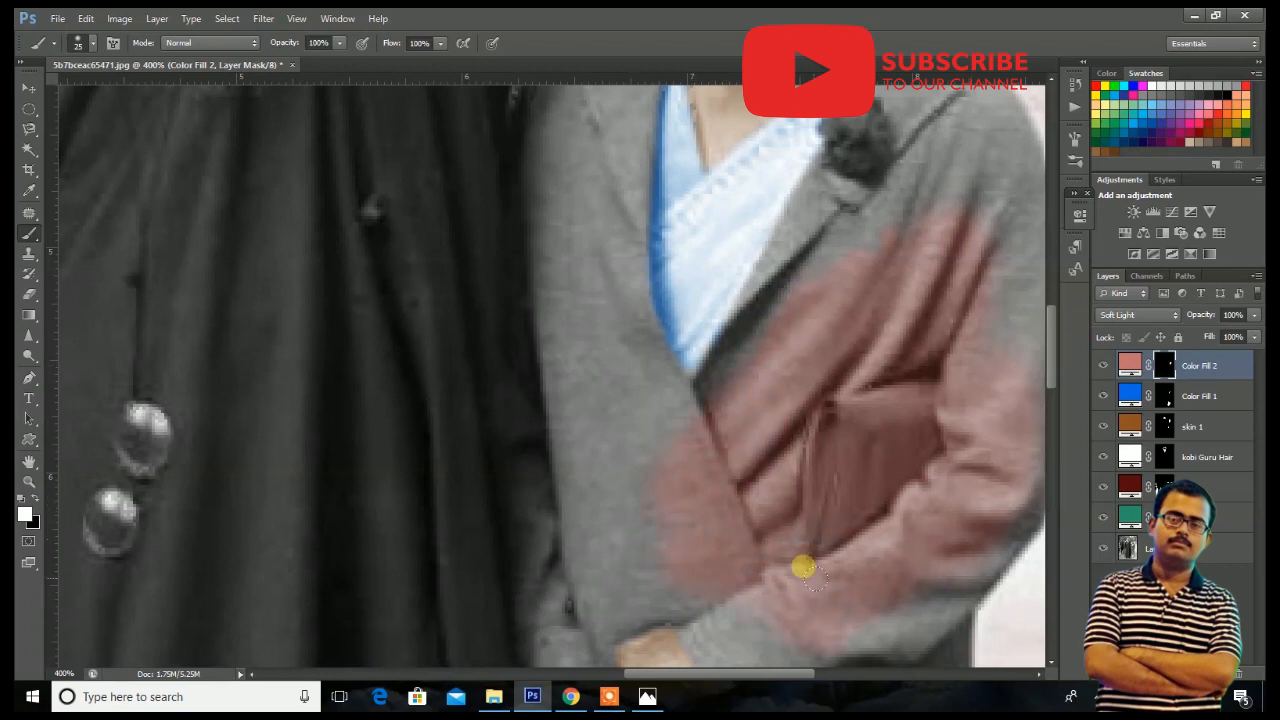
Extend the pink tint over the forearm and cuff and the part of the coat below the sleeve and hands.
scroll(803, 567, down, 3)
drag(786, 549, 834, 510)
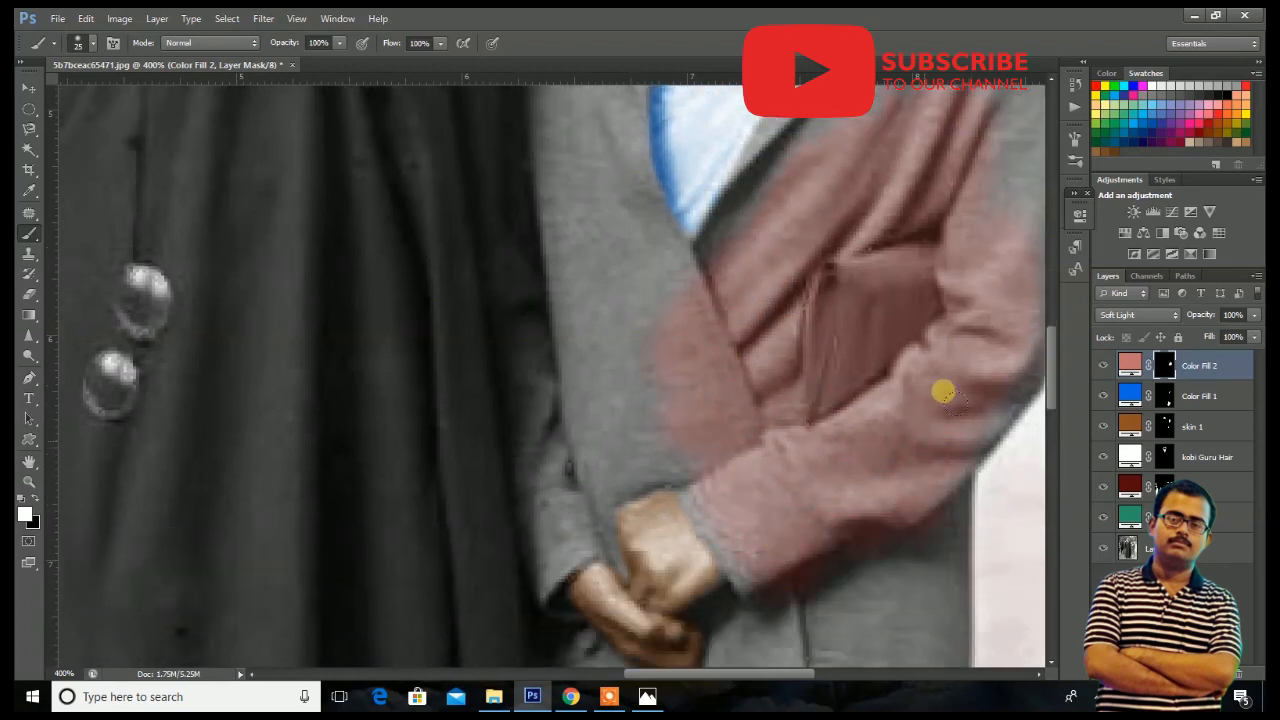
scroll(837, 506, down, 2)
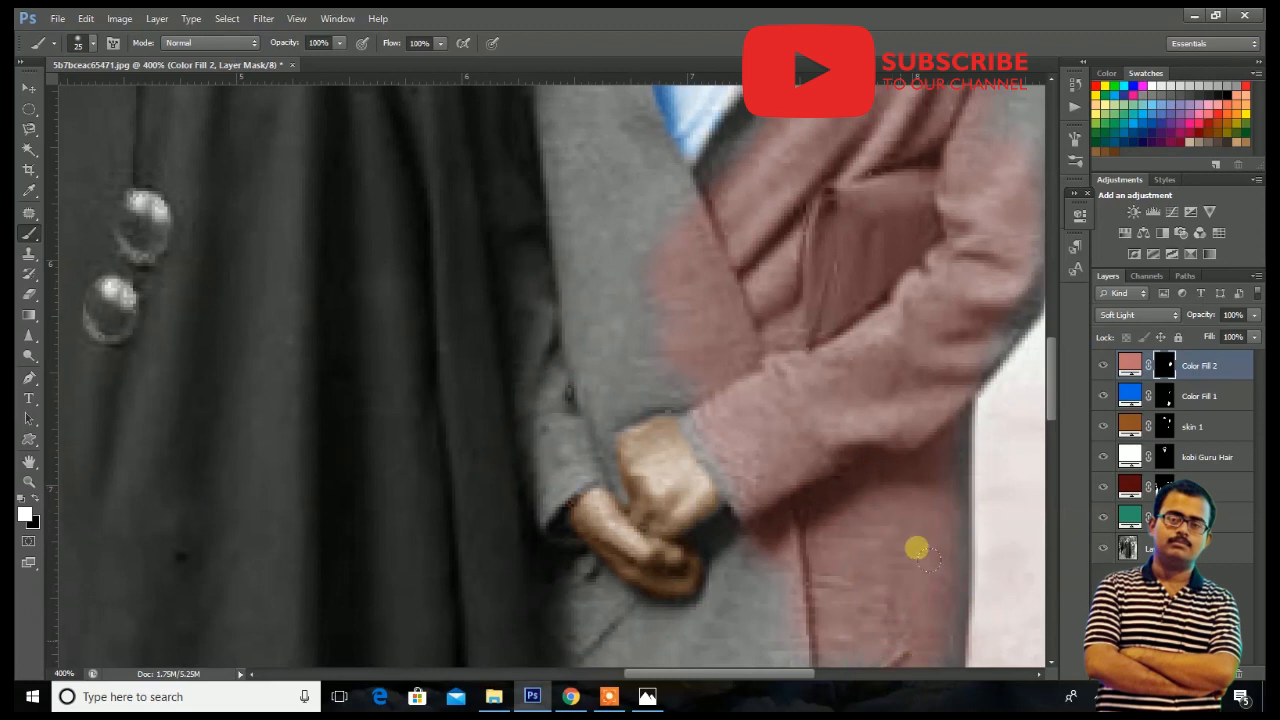
scroll(916, 548, down, 4)
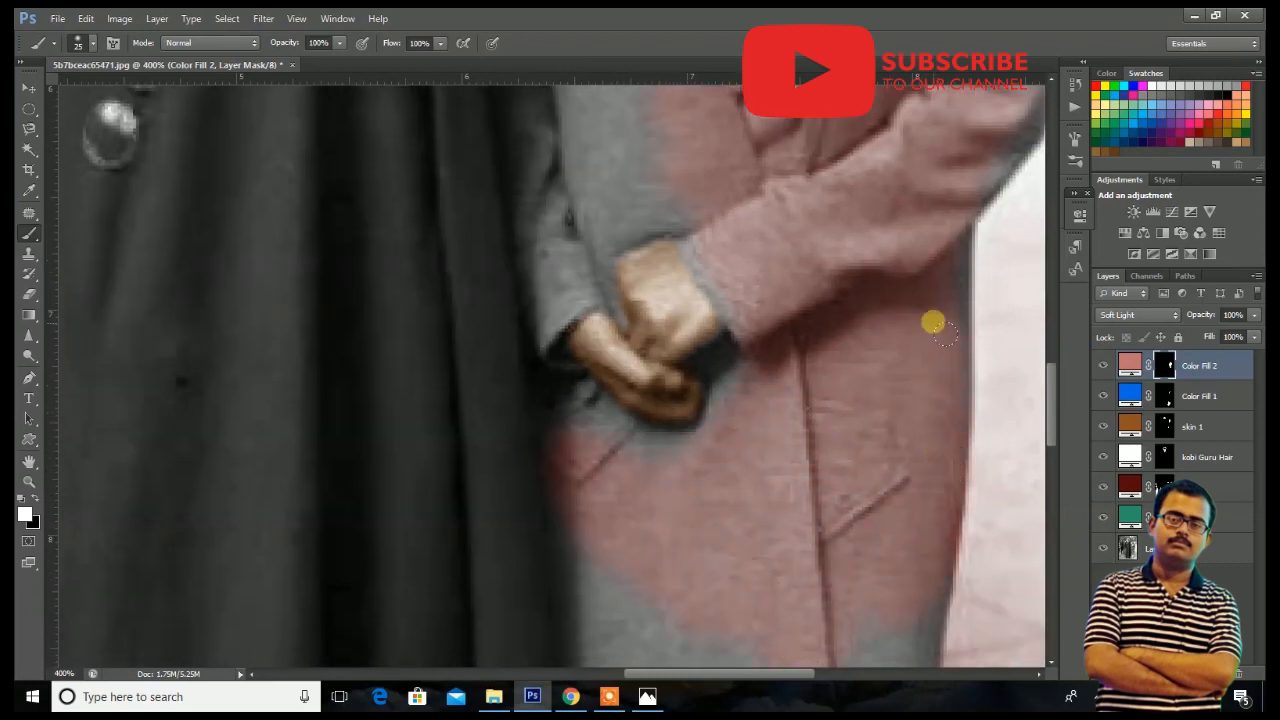
Tint the lower part of the woman's coat pink down to the hem.
scroll(900, 510, down, 4)
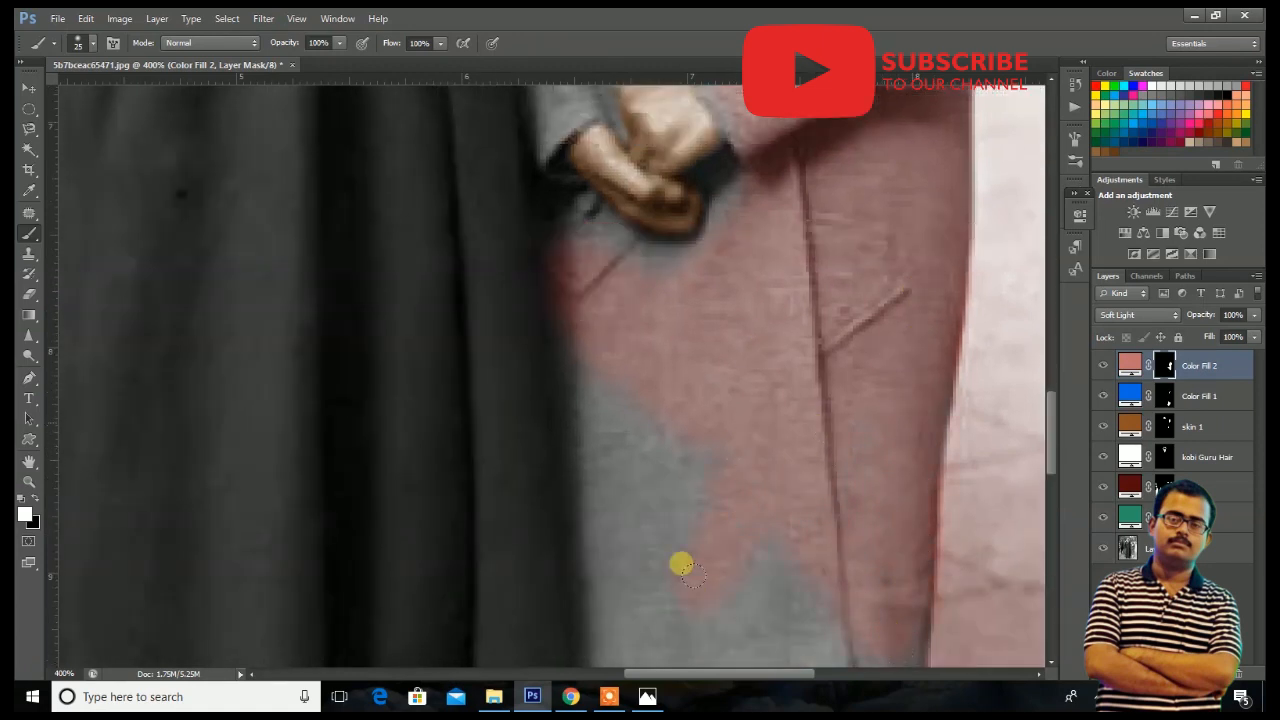
scroll(723, 637, down, 3)
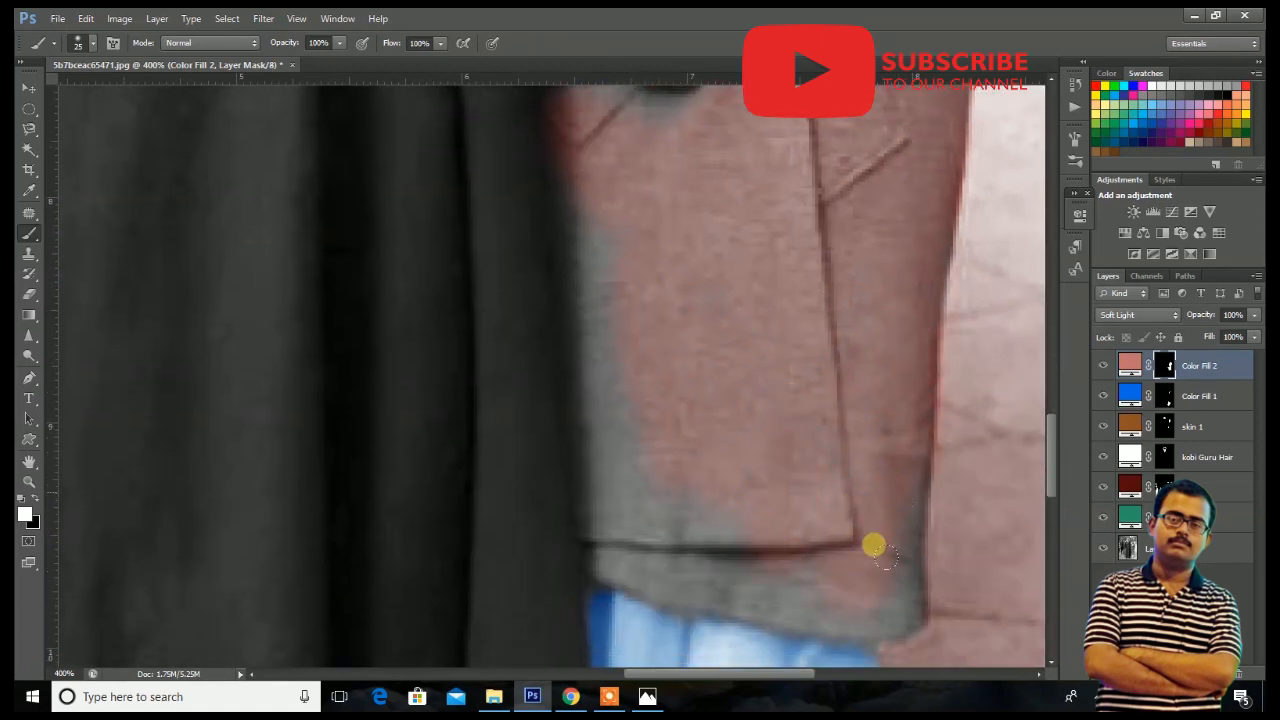
mouse_move(879, 584)
mouse_down()
mouse_move(774, 609)
mouse_move(762, 541)
mouse_up()
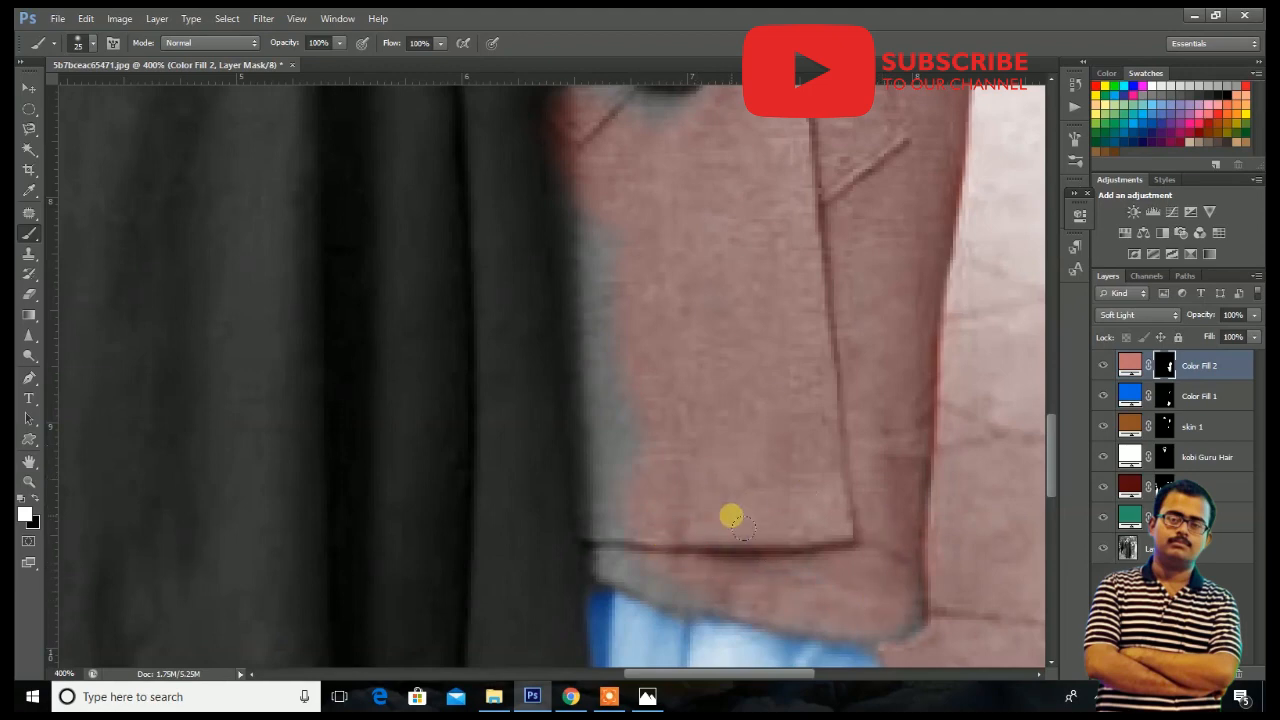
Fill in the pink tint along the coat's edge beside the black robe and its hem corner with size 20 and 10 brushes.
scroll(731, 516, up, 3)
key(bracketright)
scroll(700, 480, down, 5)
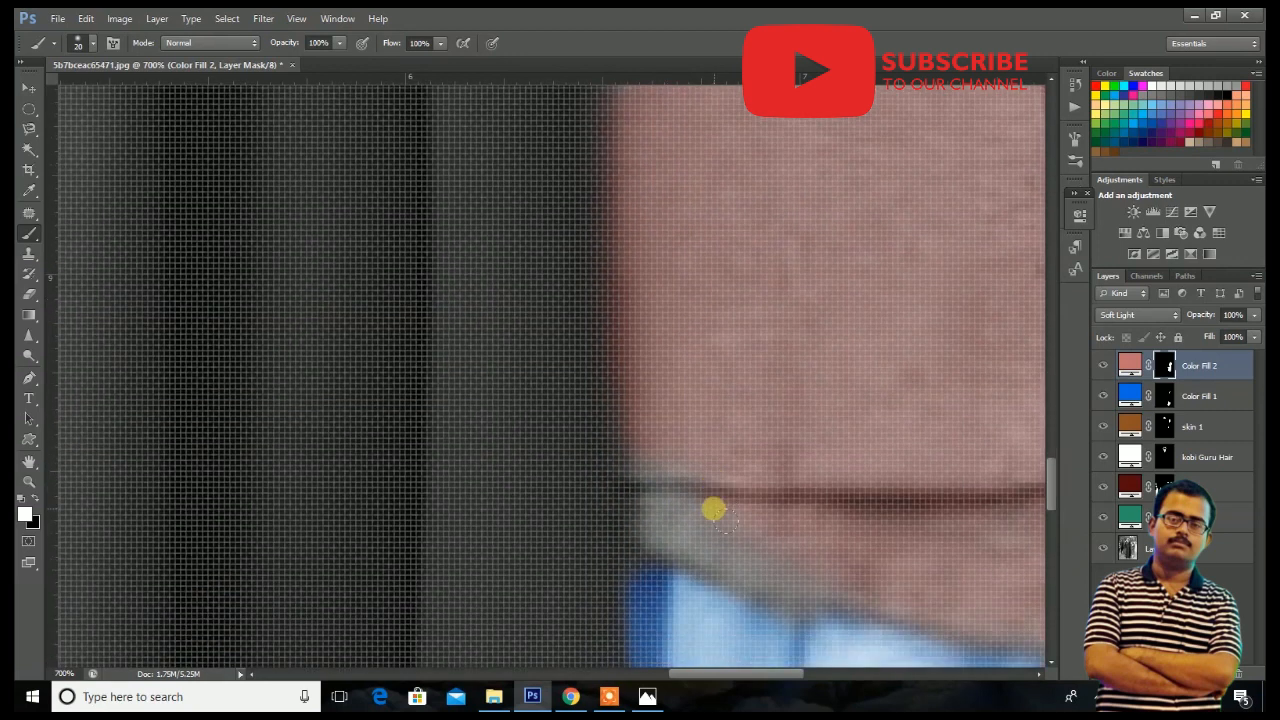
key(bracketleft)
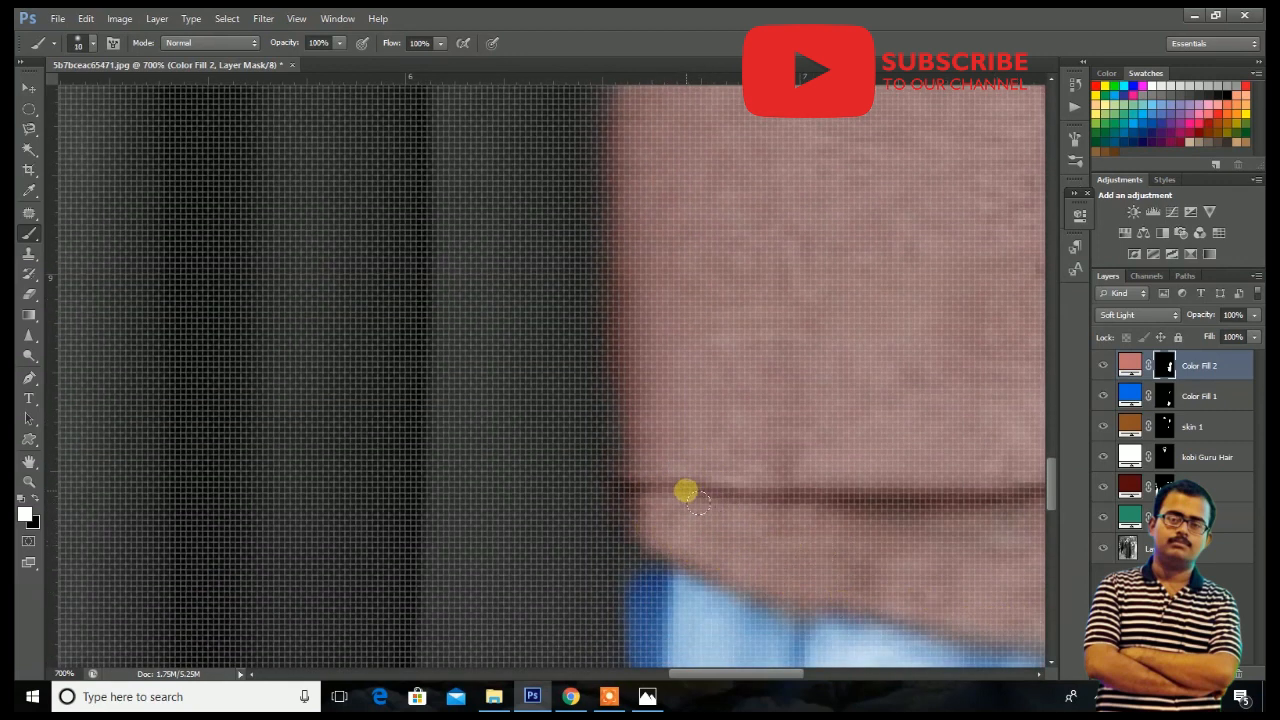
Tint the coat's lower outer corner with a size 10 brush and undo the stroke that spills onto the road.
drag(1010, 547, 277, 306)
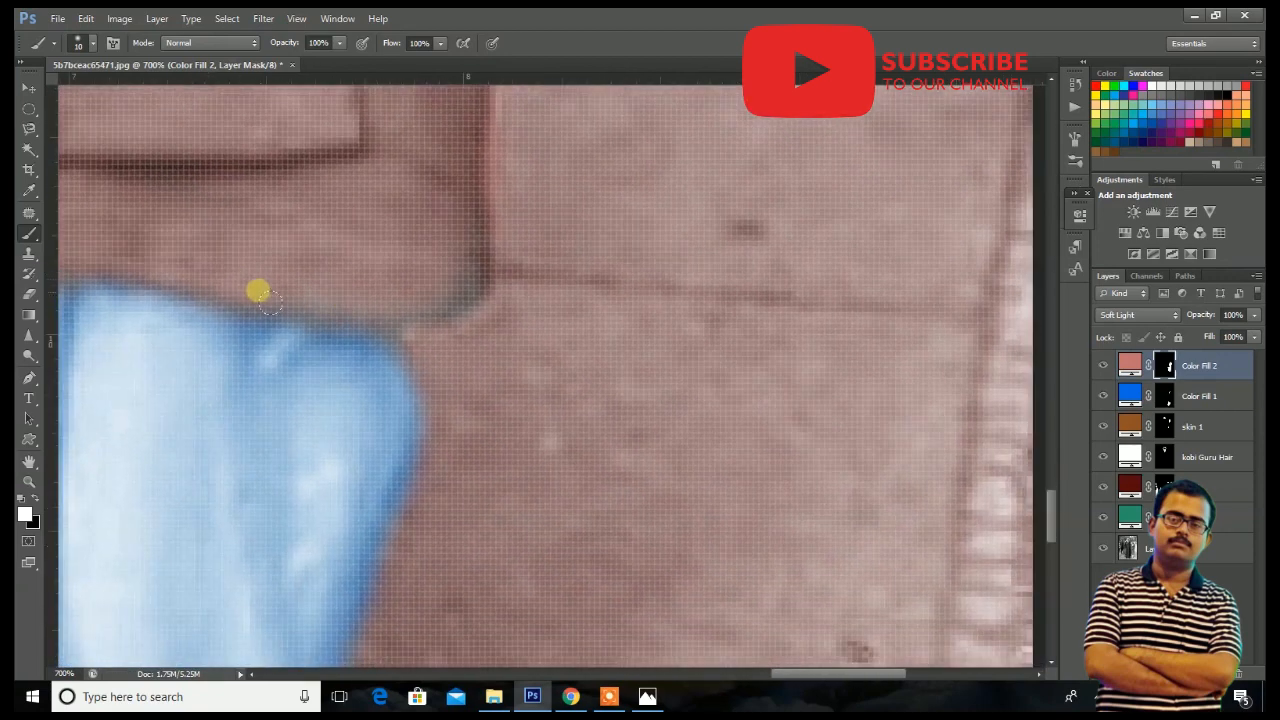
scroll(586, 340, down, 3)
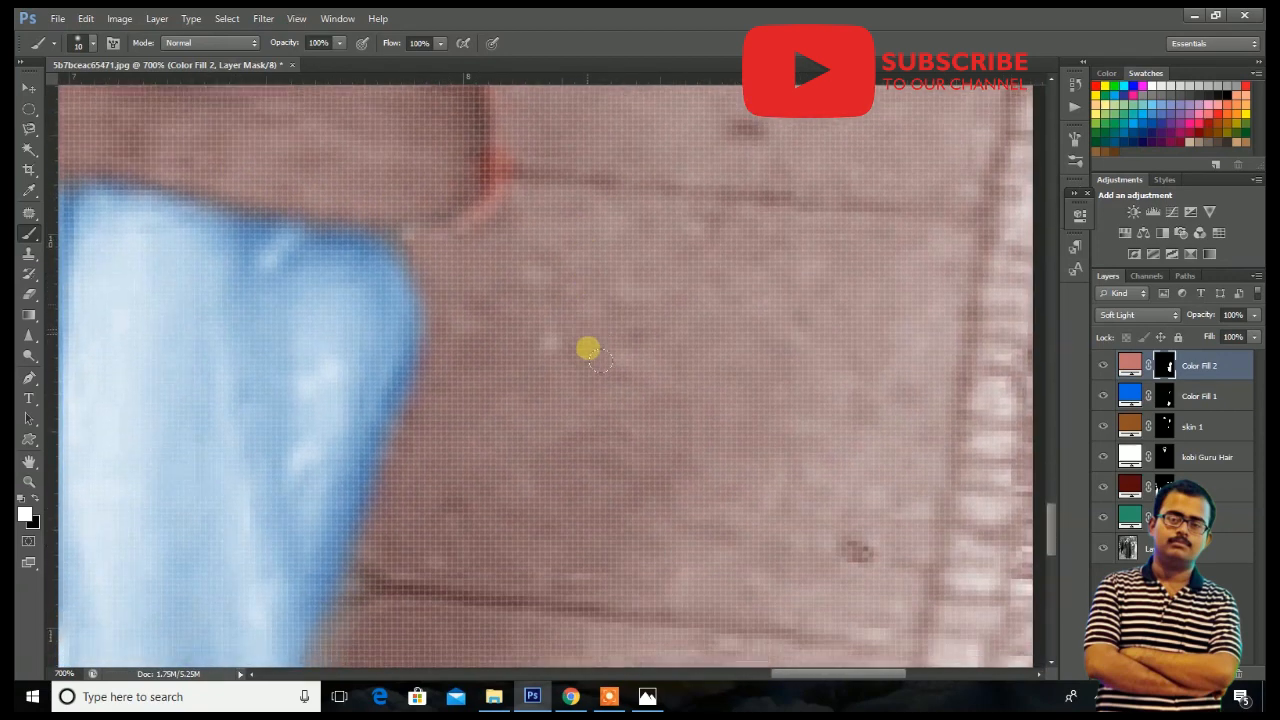
scroll(591, 500, down, 2)
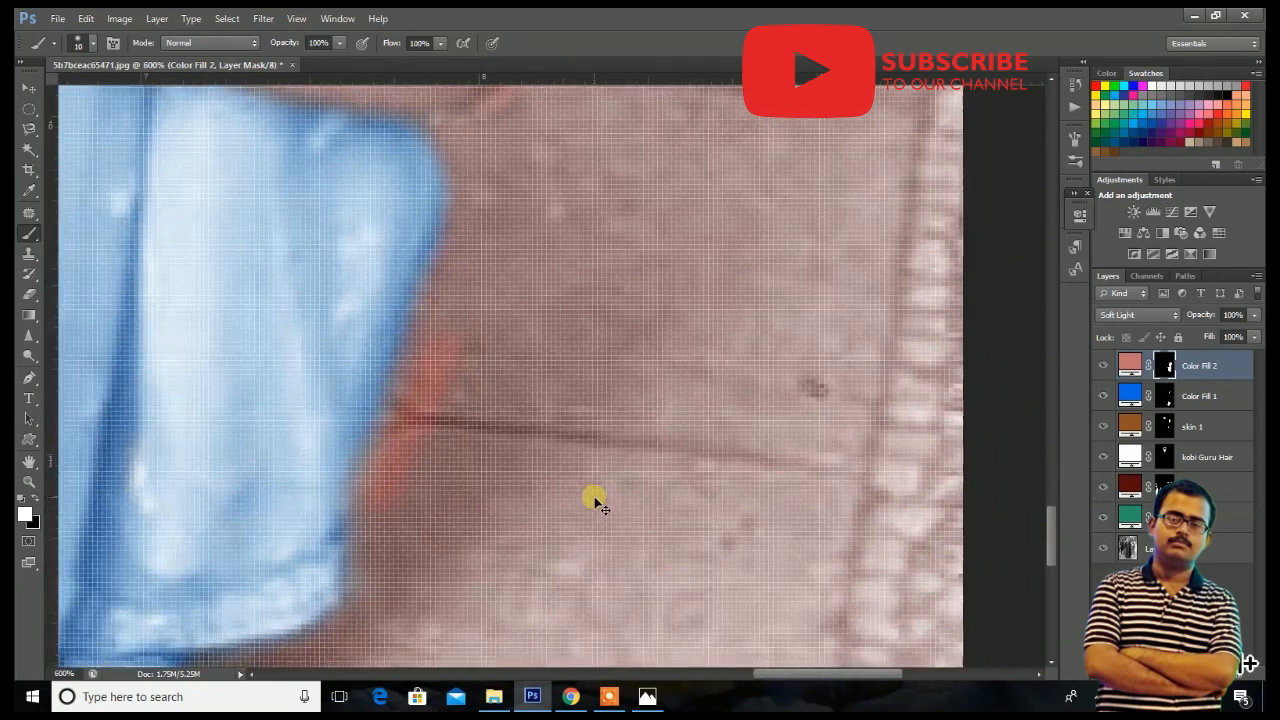
scroll(540, 430, up, 2)
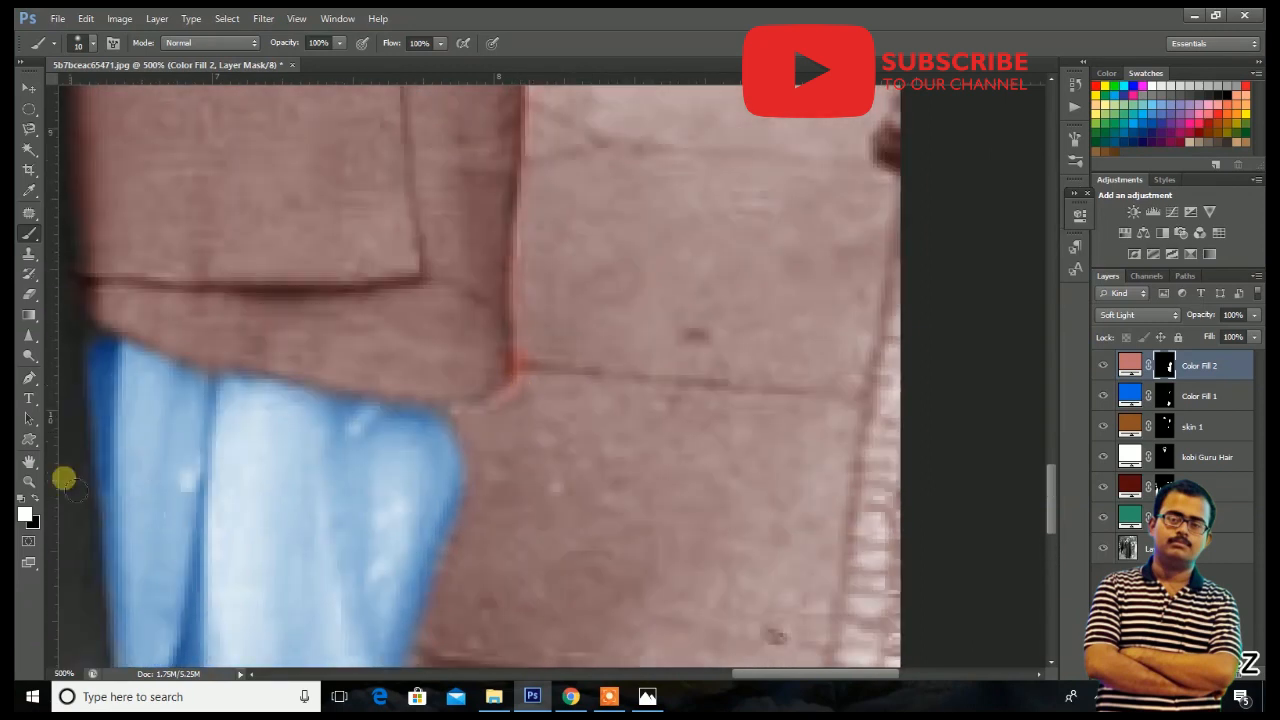
key(ctrl+z)
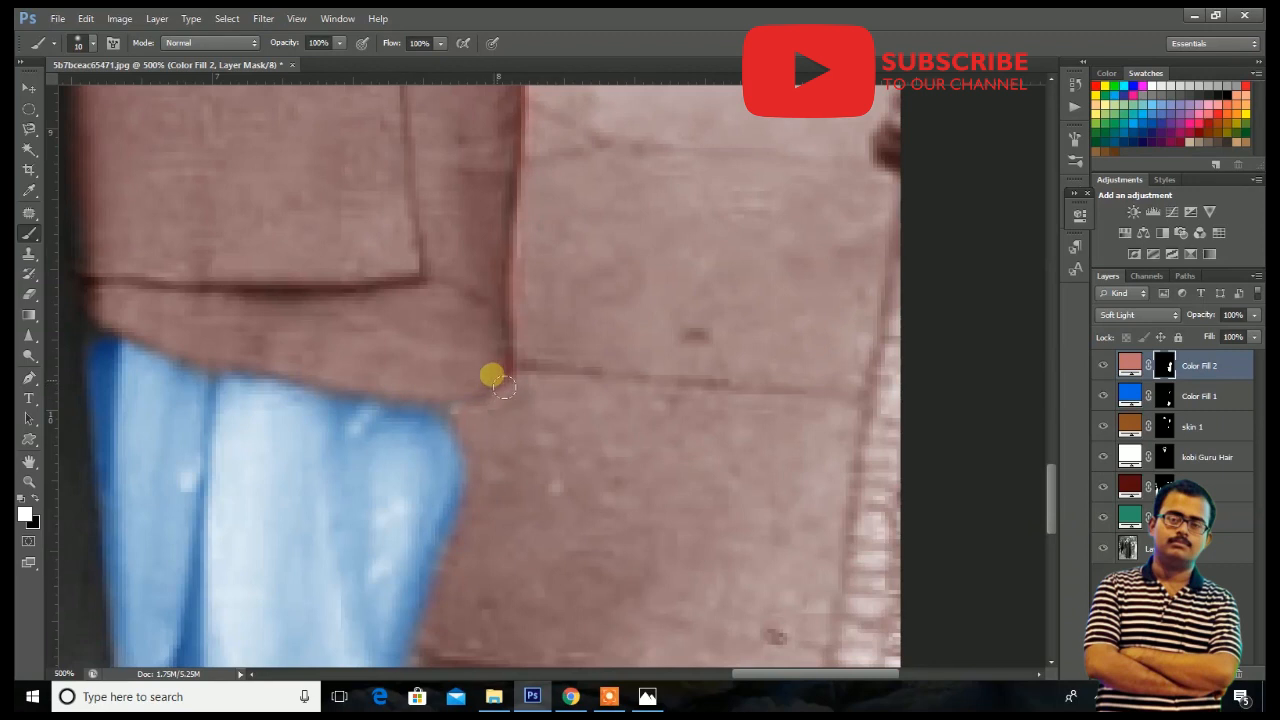
Paint the pink tint along the coat's edge beside the robe and around the woman's clasped hands and cuff.
scroll(491, 371, up, 4)
drag(200, 371, 523, 478)
mouse_move(406, 309)
mouse_down()
mouse_move(428, 346)
mouse_move(445, 326)
mouse_move(443, 390)
mouse_up()
scroll(443, 390, up, 2)
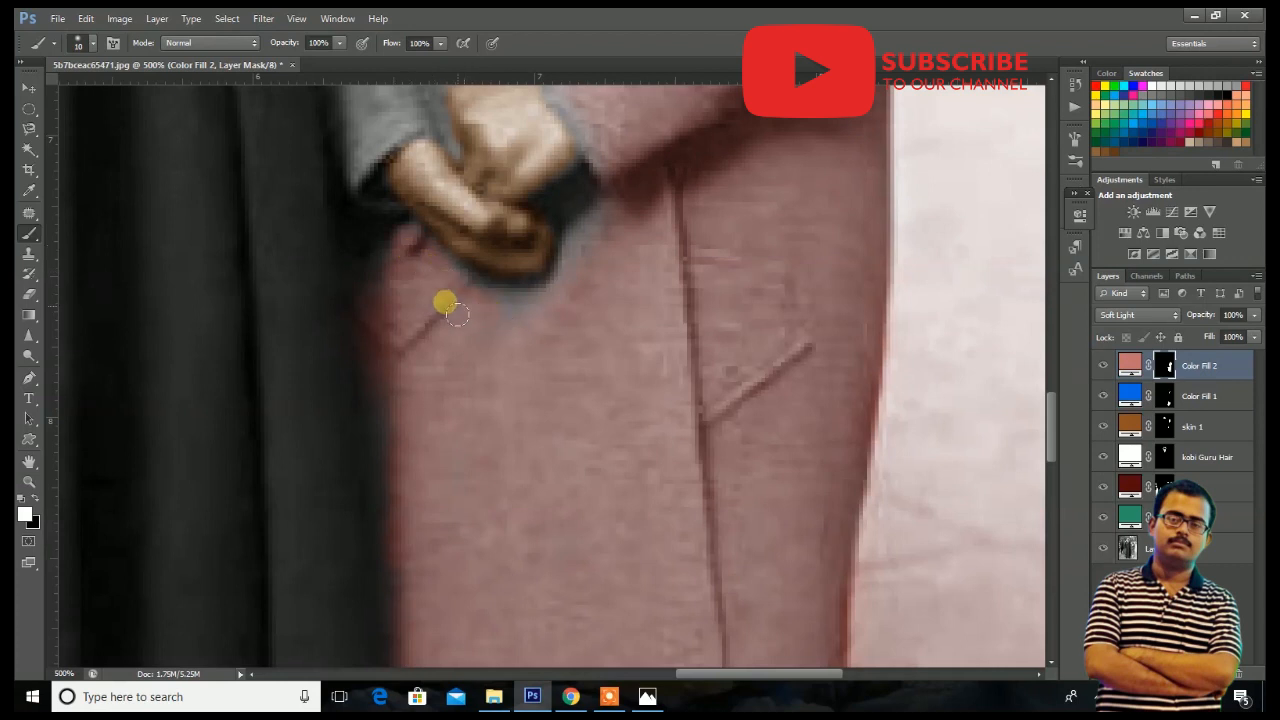
scroll(586, 378, up, 2)
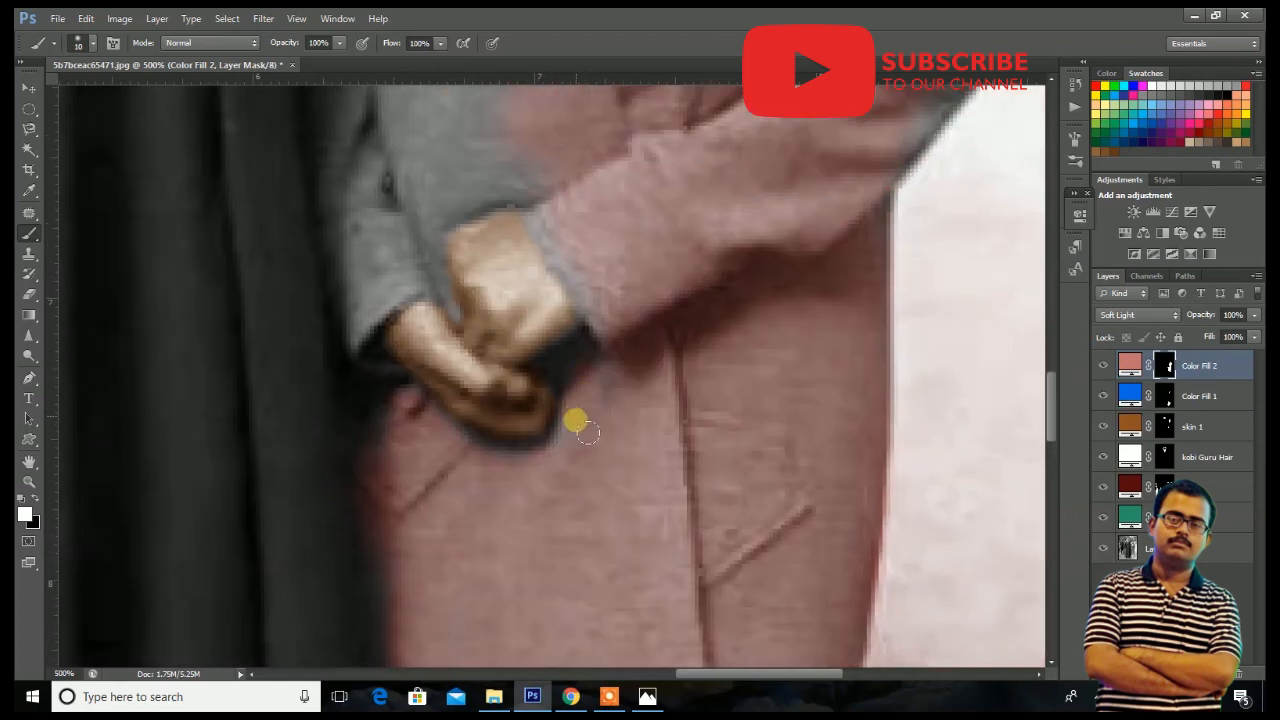
scroll(640, 450, up, 2)
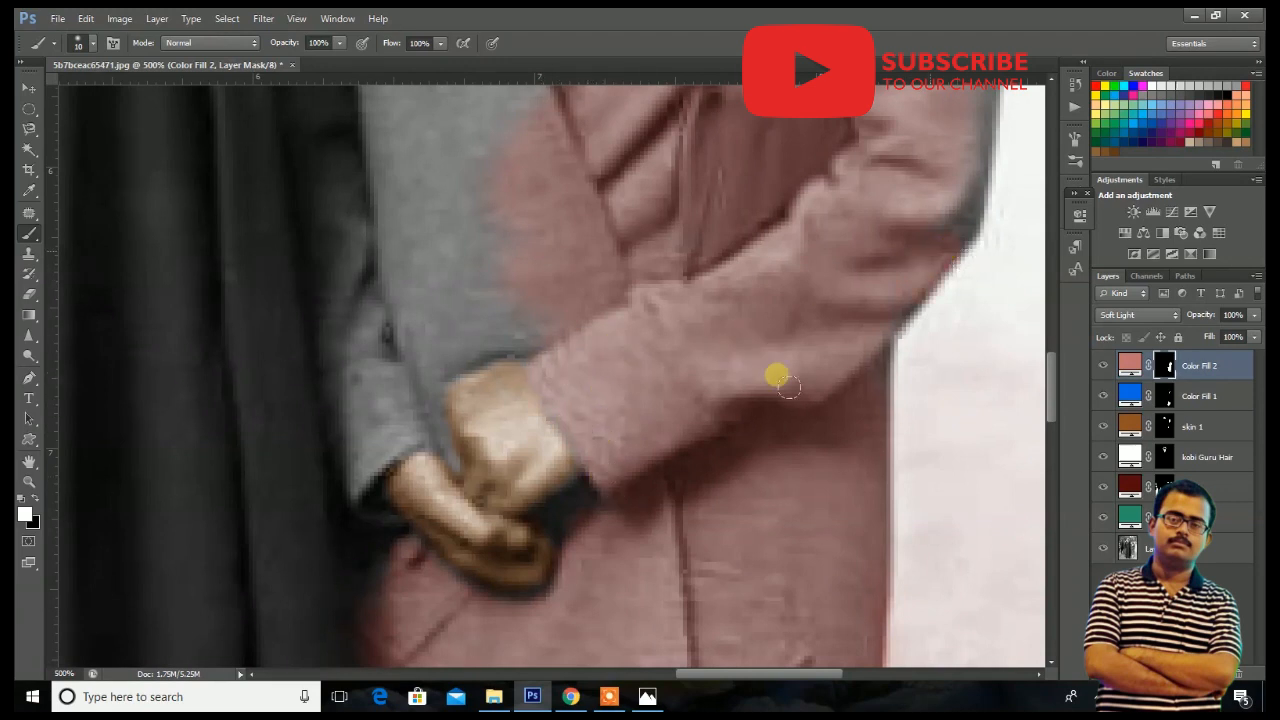
Tint the coat's front panel above the hands and the other sleeve and cuff pink, redoing the stroke at the cuff.
scroll(716, 402, up, 2)
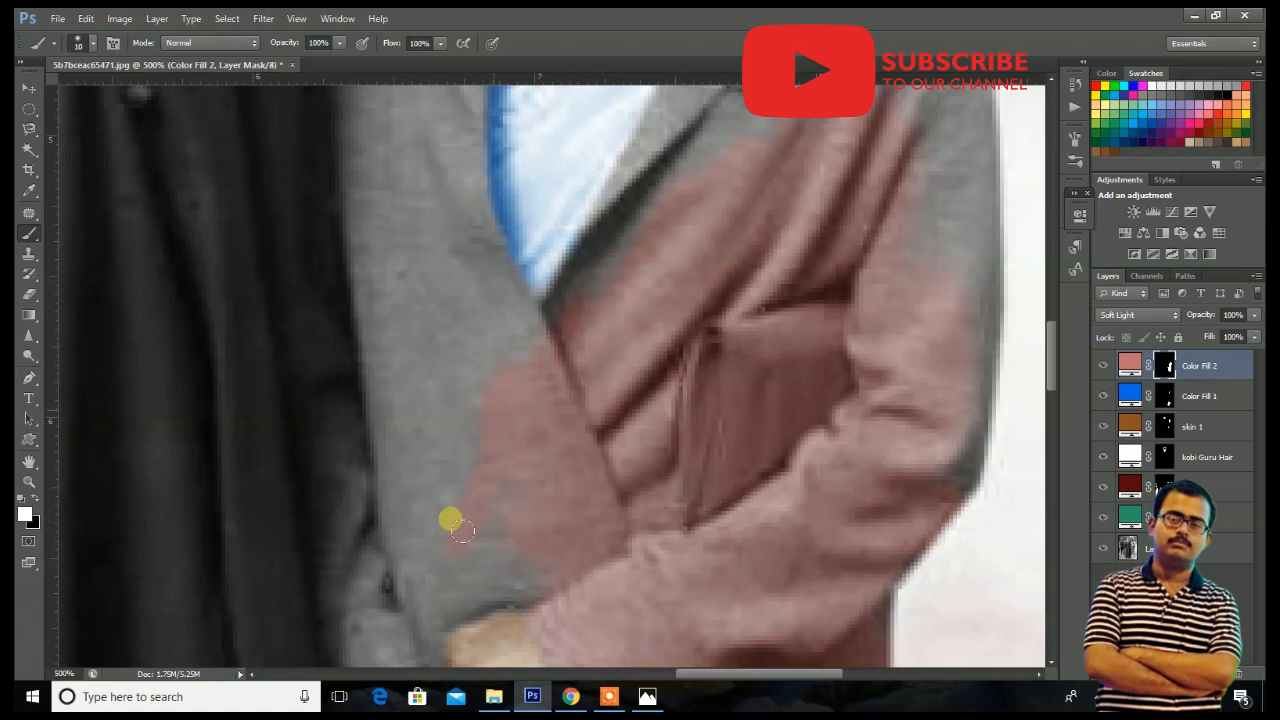
mouse_move(360, 469)
mouse_down()
mouse_move(367, 566)
mouse_move(346, 586)
mouse_move(391, 529)
mouse_move(374, 423)
mouse_move(448, 498)
mouse_up()
scroll(430, 510, down, 2)
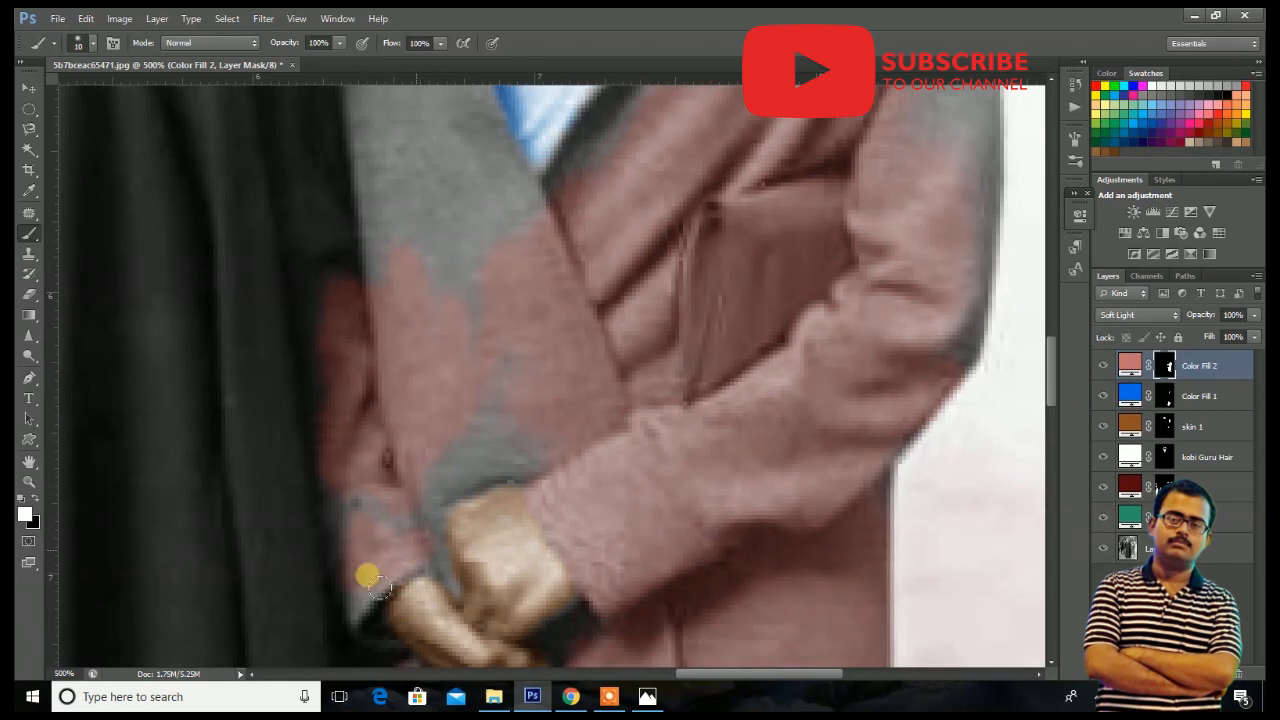
mouse_move(364, 523)
mouse_down()
mouse_move(420, 532)
mouse_move(367, 609)
mouse_move(383, 595)
mouse_up()
key(ctrl+z)
mouse_move(356, 531)
mouse_down()
mouse_move(378, 597)
mouse_move(417, 541)
mouse_move(411, 570)
mouse_move(439, 541)
mouse_move(456, 587)
mouse_move(438, 516)
mouse_move(559, 471)
mouse_move(469, 480)
mouse_move(438, 521)
mouse_move(467, 494)
mouse_move(528, 476)
mouse_move(481, 490)
mouse_move(366, 613)
mouse_up()
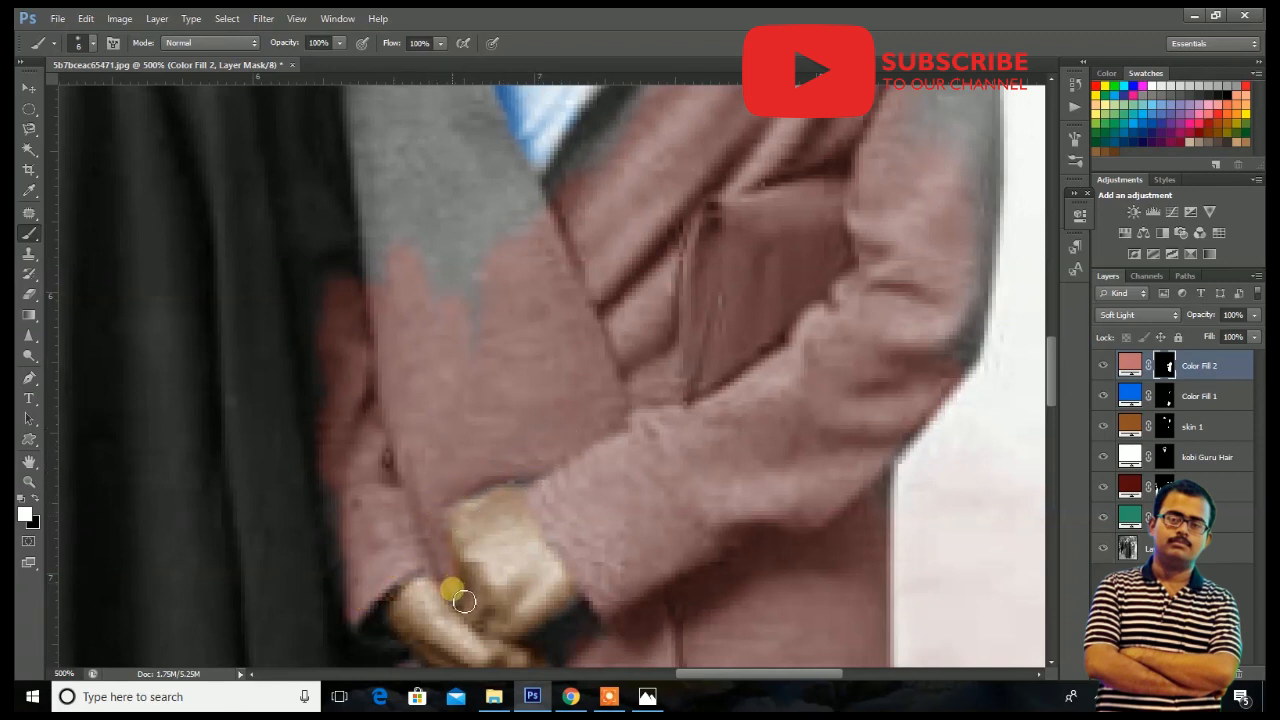
Enlarge the brush and extend the pink tint up the front panel and over the outer upper sleeve and shoulder.
scroll(411, 491, up, 3)
key(bracketright)
key(bracketright)
key(bracketright)
key(bracketright)
key(bracketright)
key(bracketright)
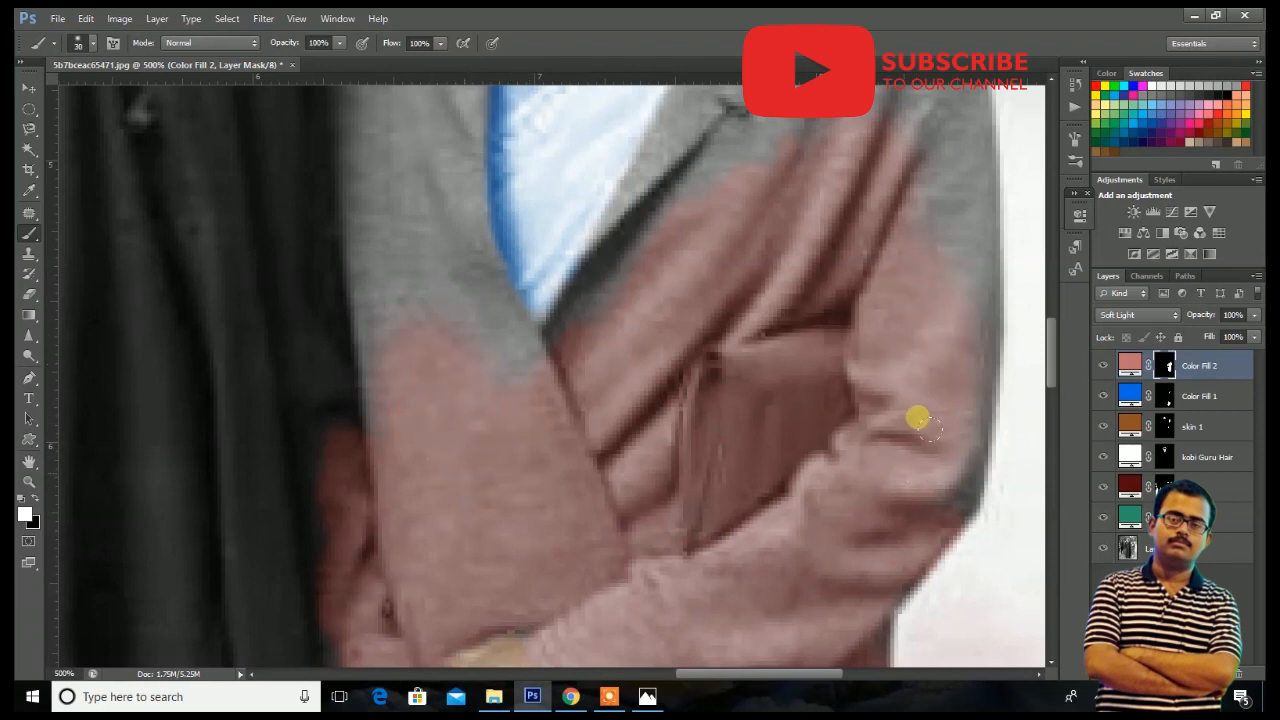
scroll(913, 357, up, 4)
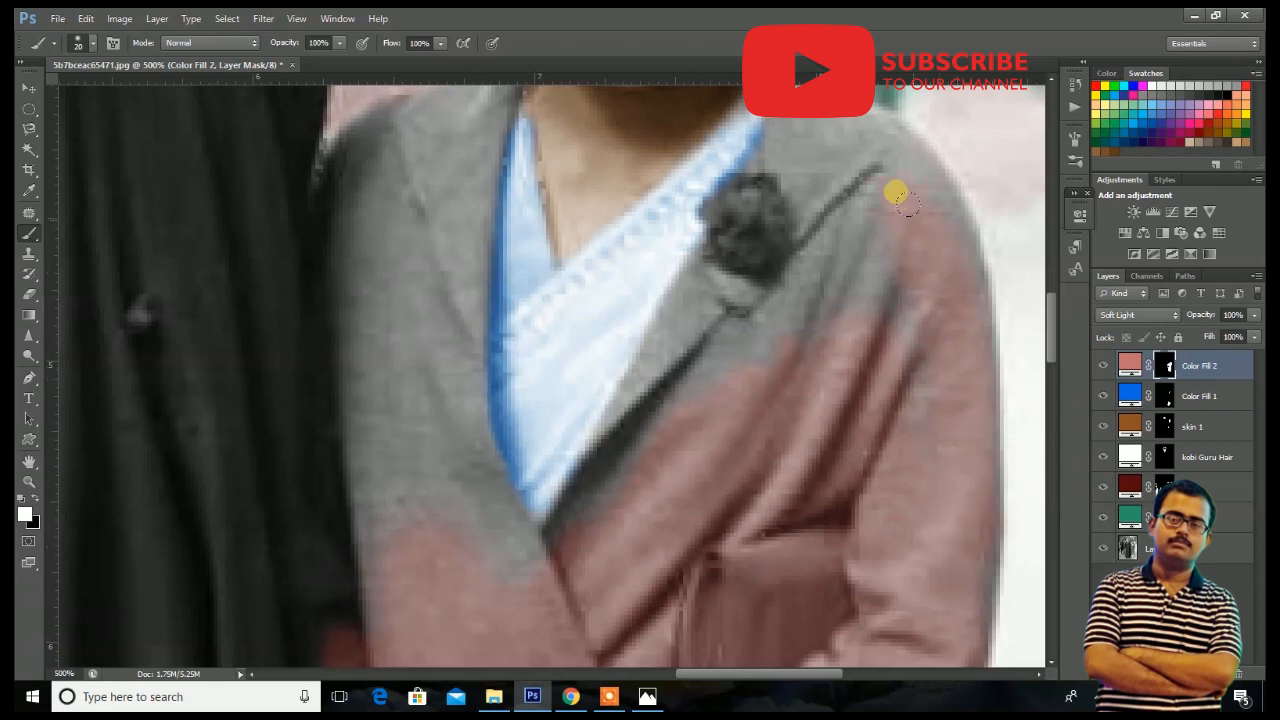
scroll(860, 305, up, 3)
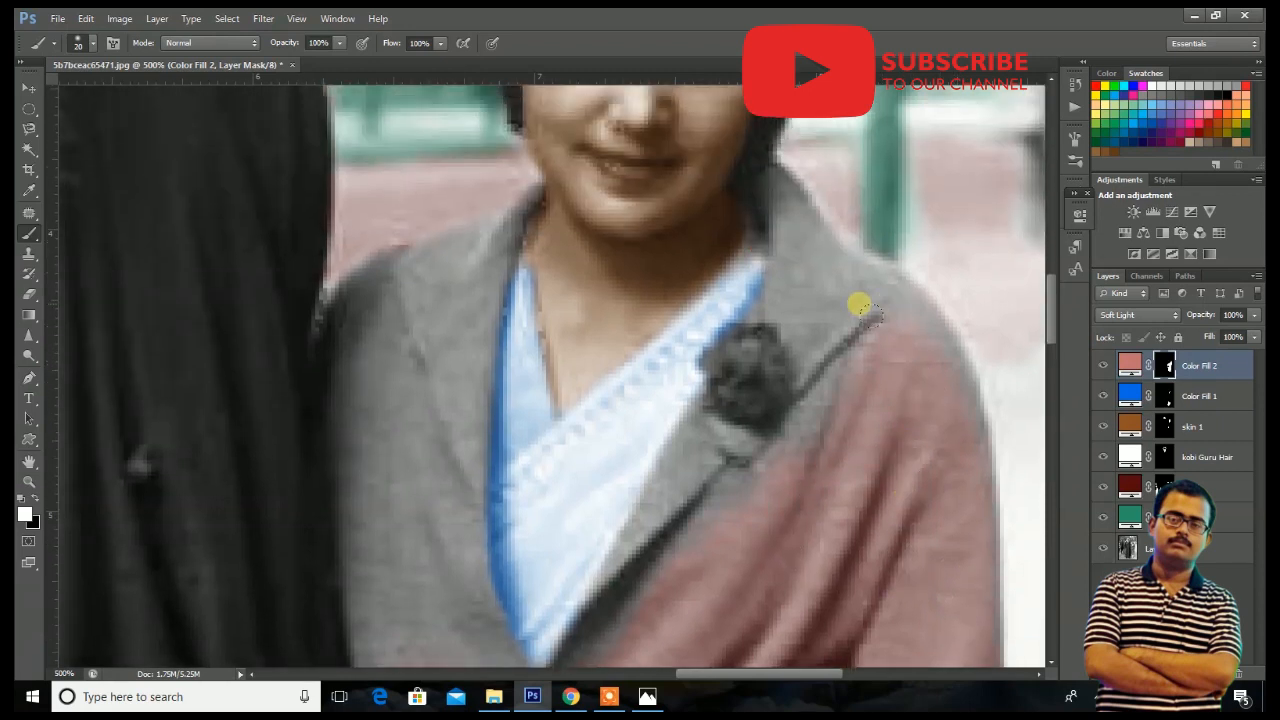
Tint the coat's front edges beside the blue garment and the lapel and collar around the dark flower pink.
scroll(930, 470, down, 4)
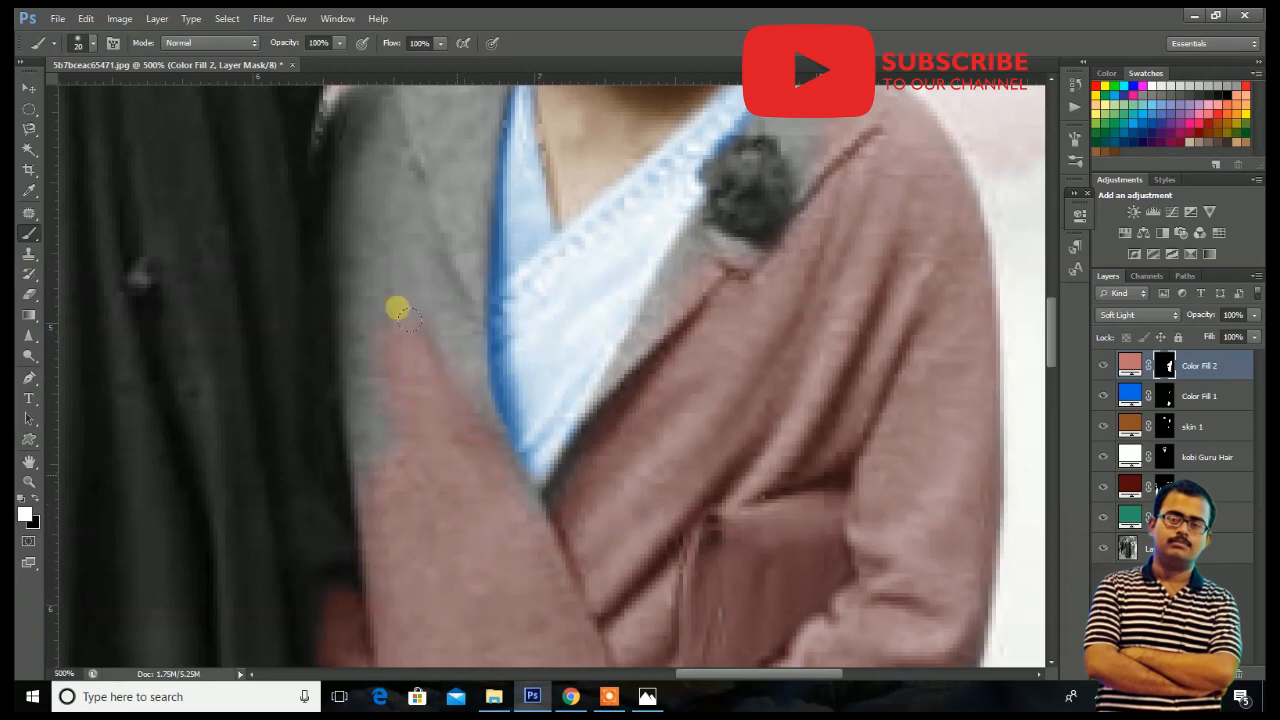
scroll(377, 377, down, 5)
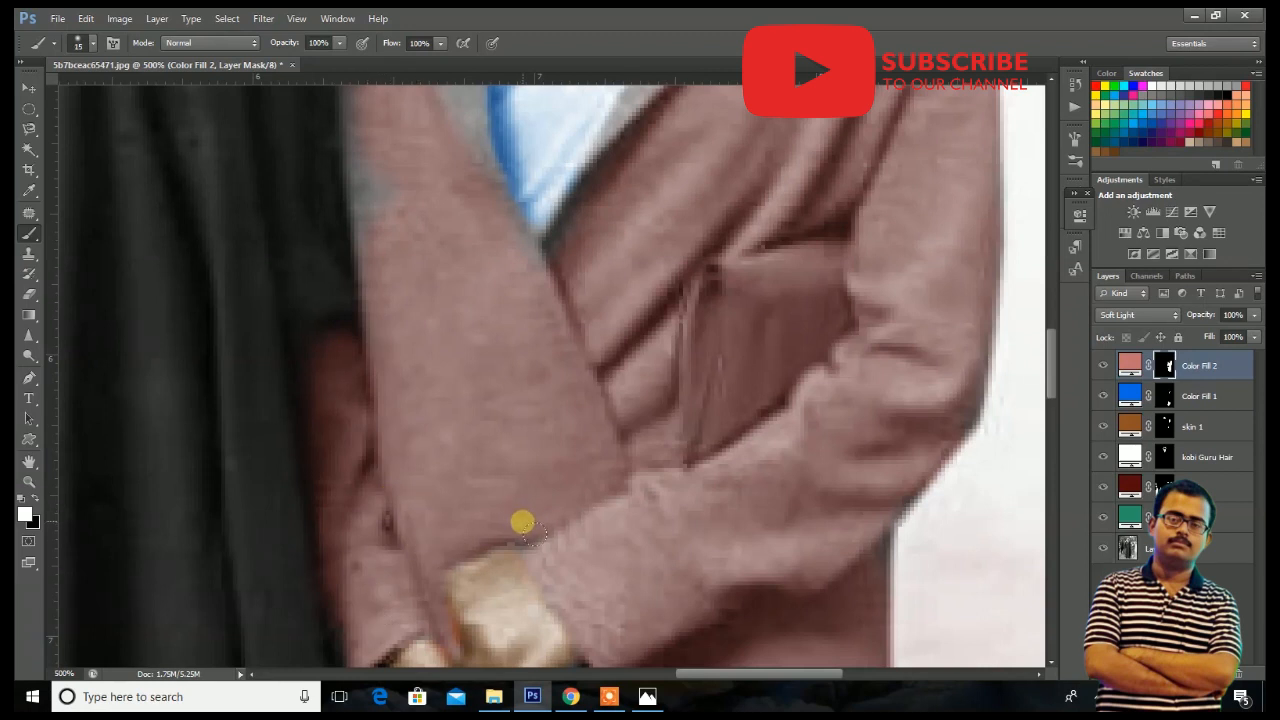
scroll(486, 457, up, 8)
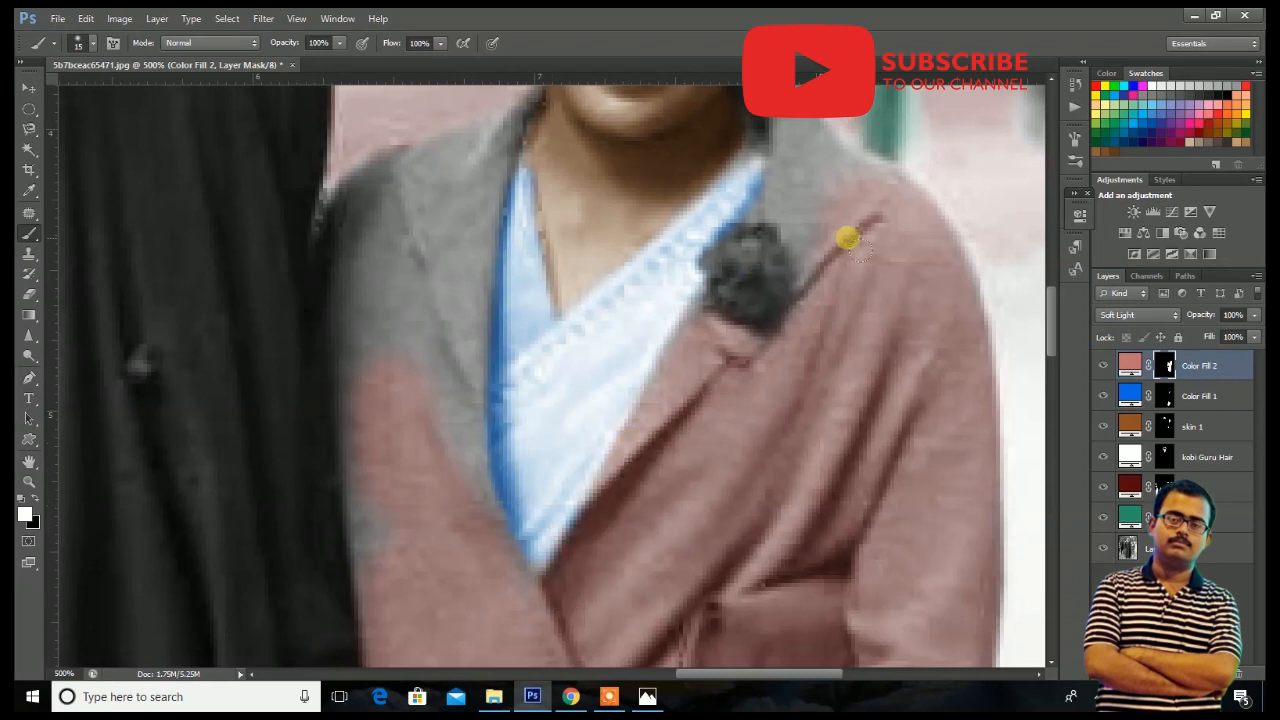
scroll(800, 350, up, 4)
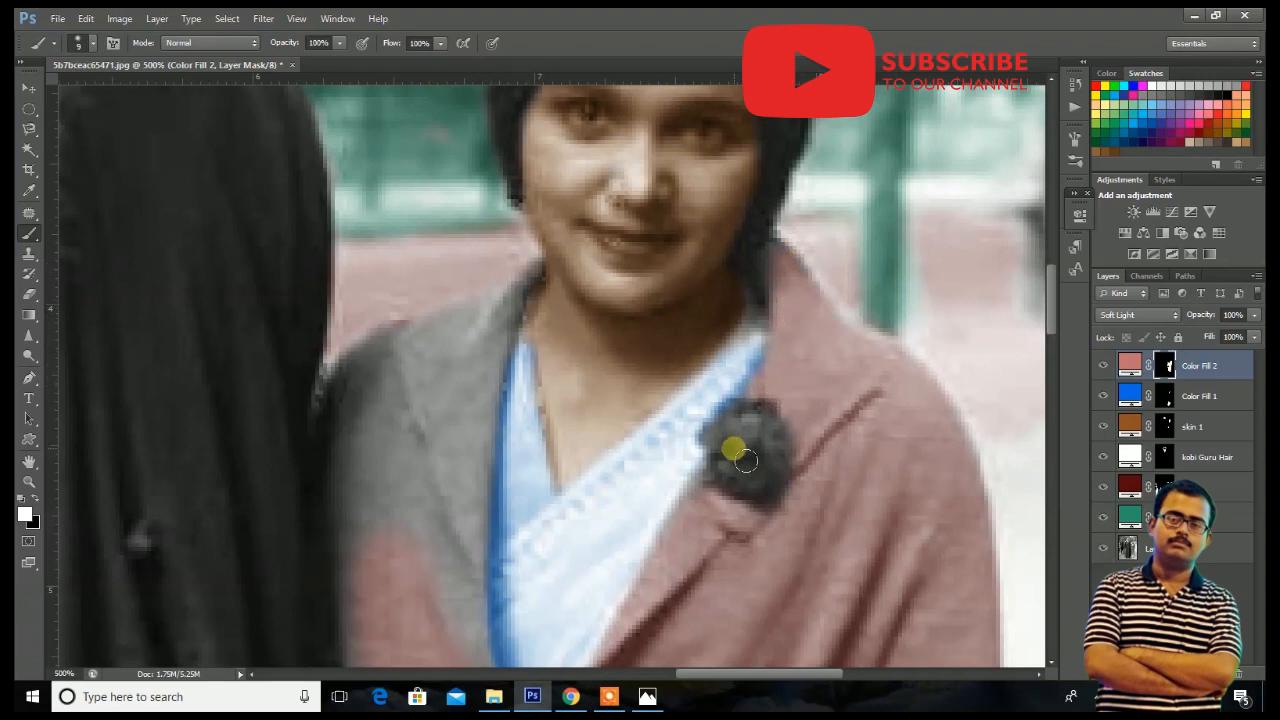
Tint the coat's remaining grey shoulder, lapel and collar beside the robe pink, using a smaller brush along the neck edge.
key(bracketright)
key(bracketright)
drag(443, 363, 455, 562)
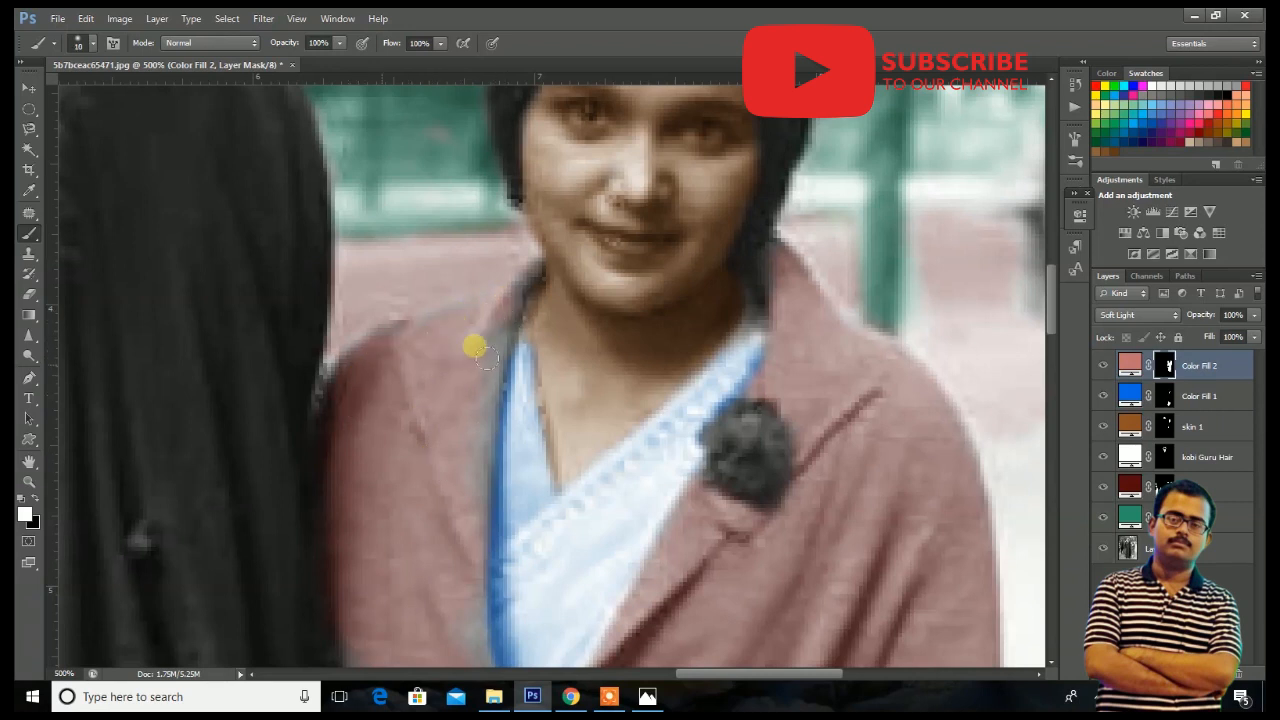
key(bracketleft)
key(bracketleft)
key(bracketleft)
mouse_move(535, 295)
mouse_down()
mouse_move(552, 275)
mouse_move(535, 298)
mouse_up()
key(bracketright)
key(bracketright)
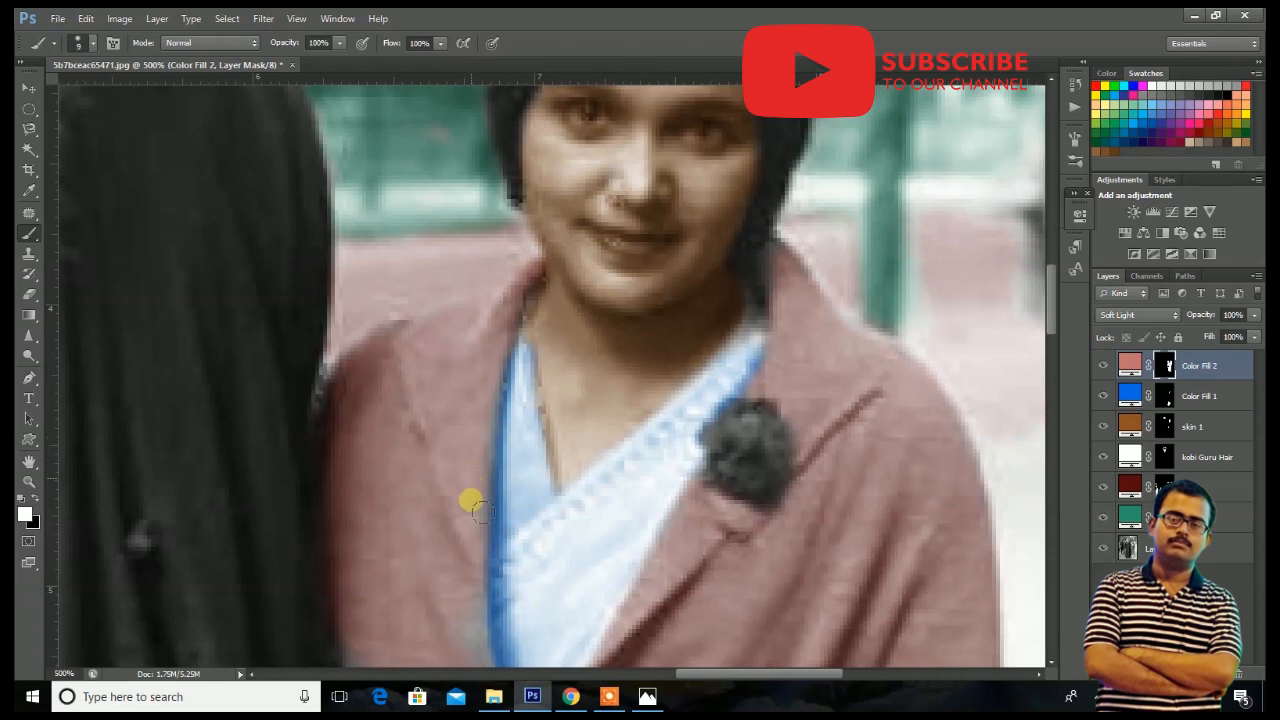
Cover the leftover grey patch at the coat's edge beside the robe with the pink tint and return to 100% zoom.
scroll(477, 455, down, 3)
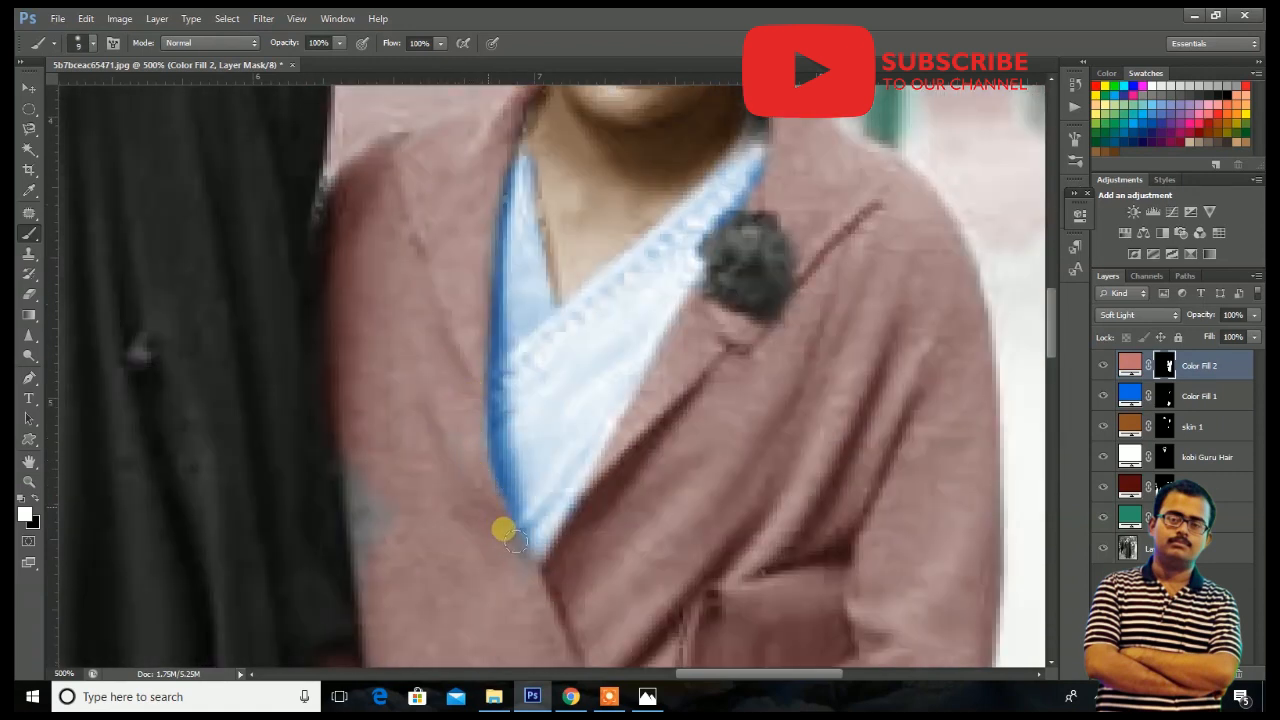
drag(374, 557, 408, 613)
key(ctrl+minus)
key(ctrl+minus)
key(ctrl+minus)
key(ctrl+minus)
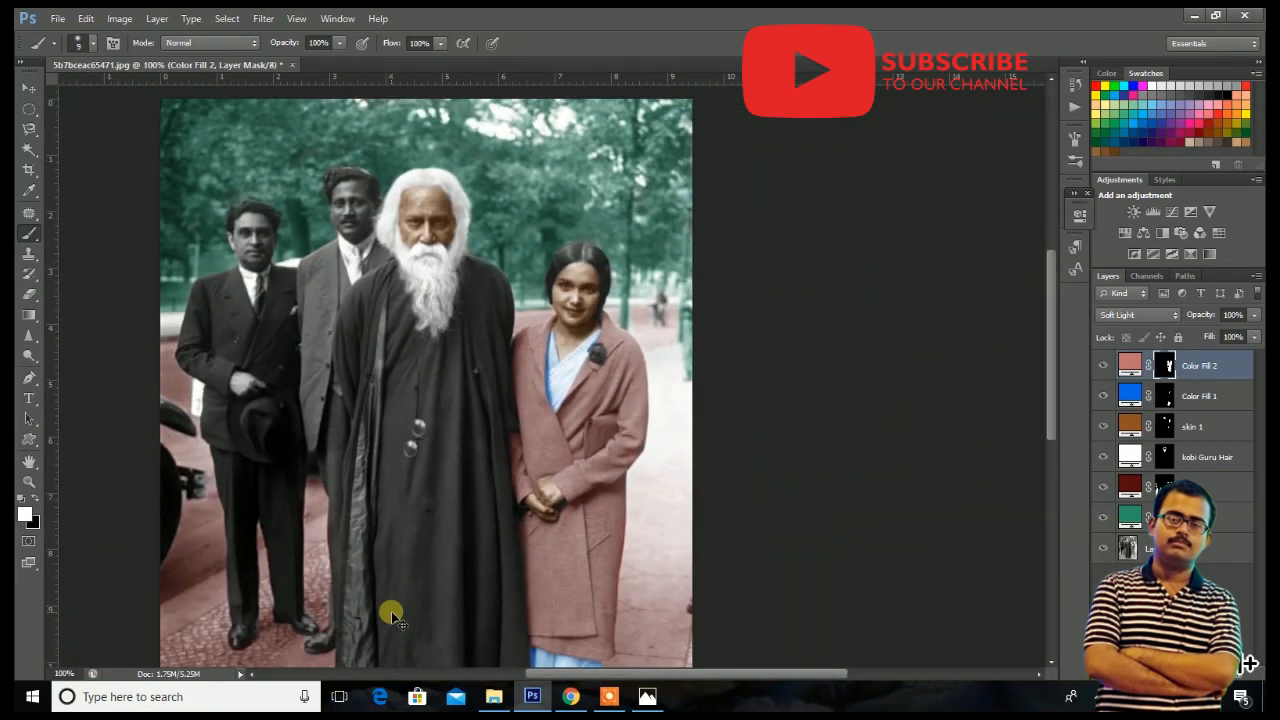
scroll(751, 529, down, 1)
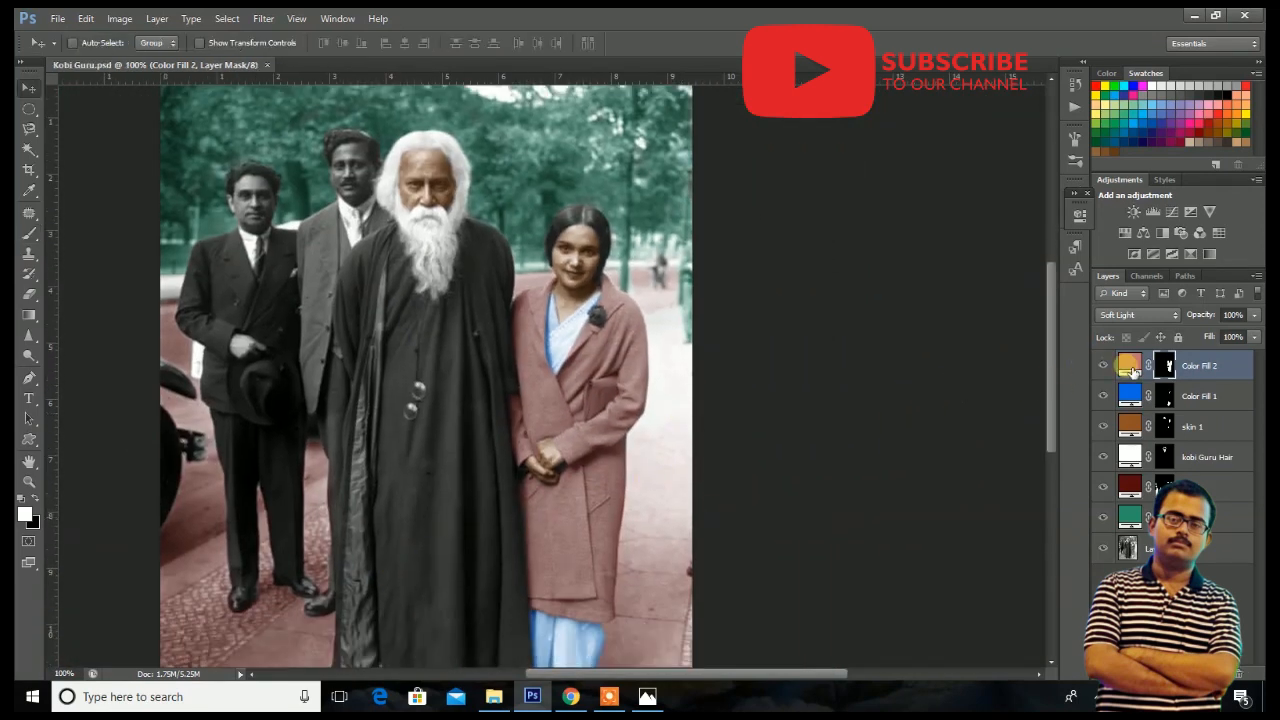
Change the coat's fill layer colour to a strong red (#e60e23).
double_click(1129, 365)
mouse_move(920, 356)
mouse_down()
mouse_move(897, 357)
mouse_move(911, 427)
mouse_move(903, 300)
mouse_move(966, 290)
mouse_up()
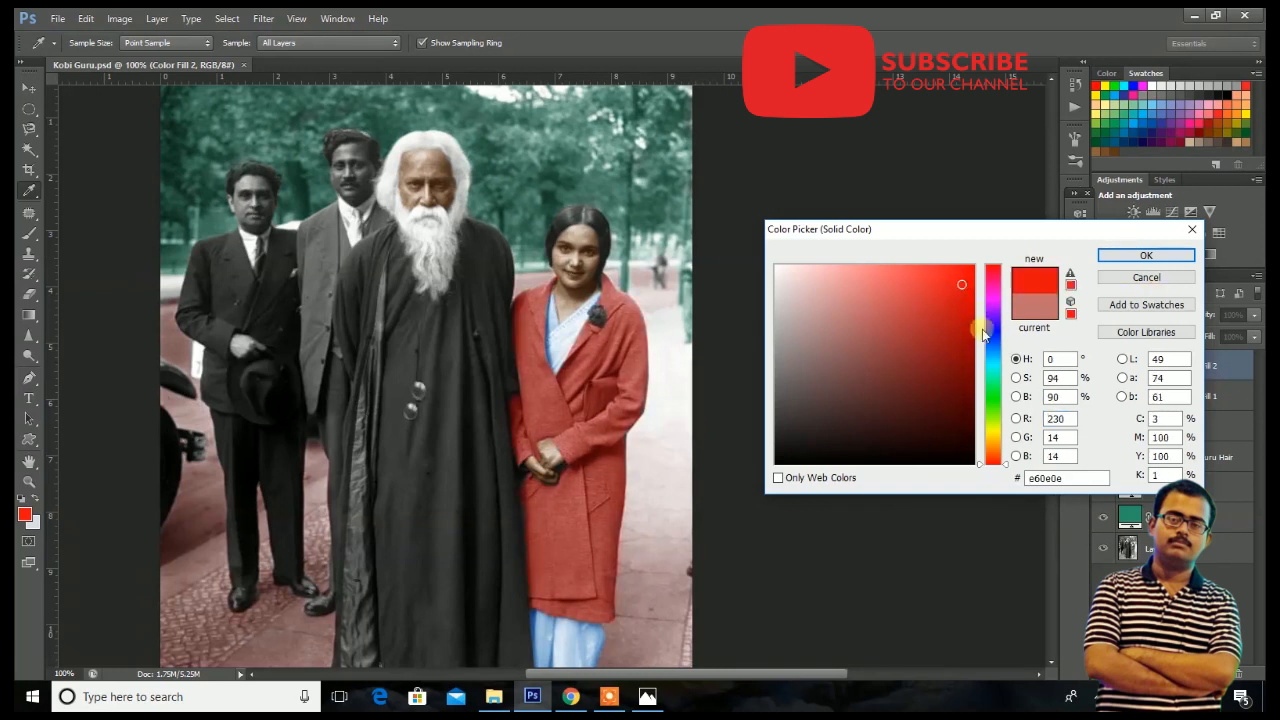
click(993, 299)
drag(978, 304, 982, 274)
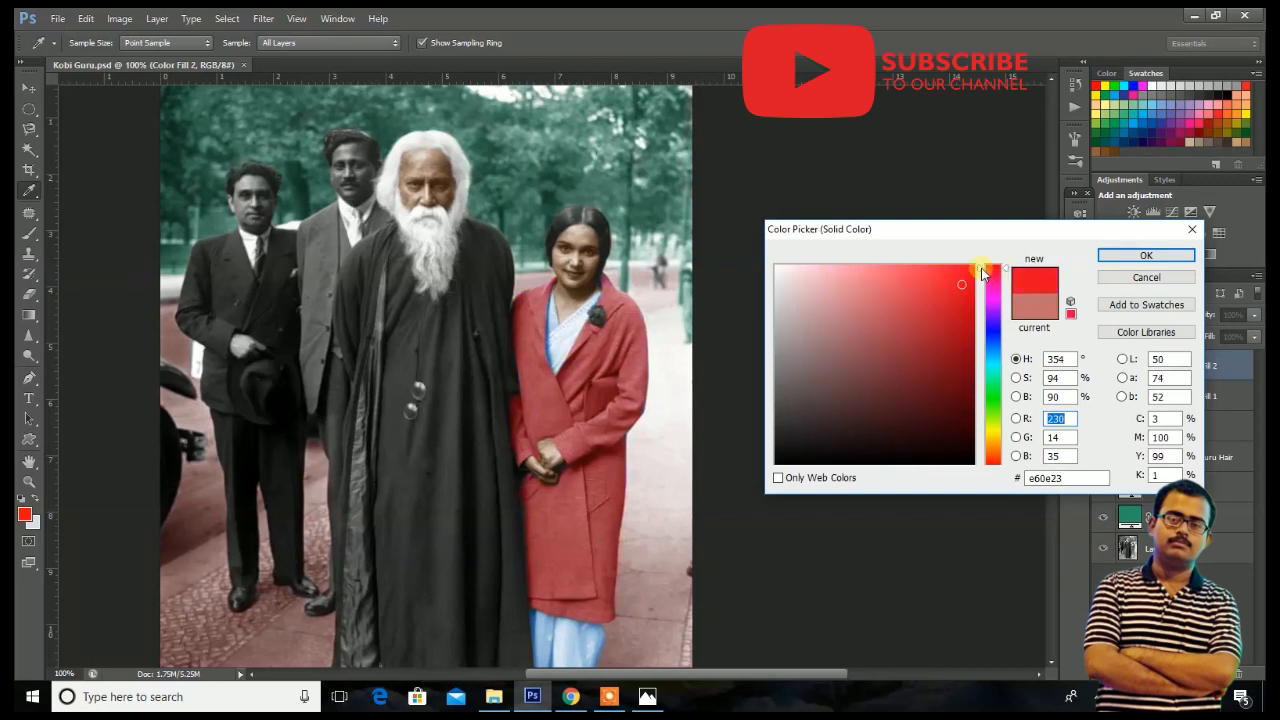
click(1135, 252)
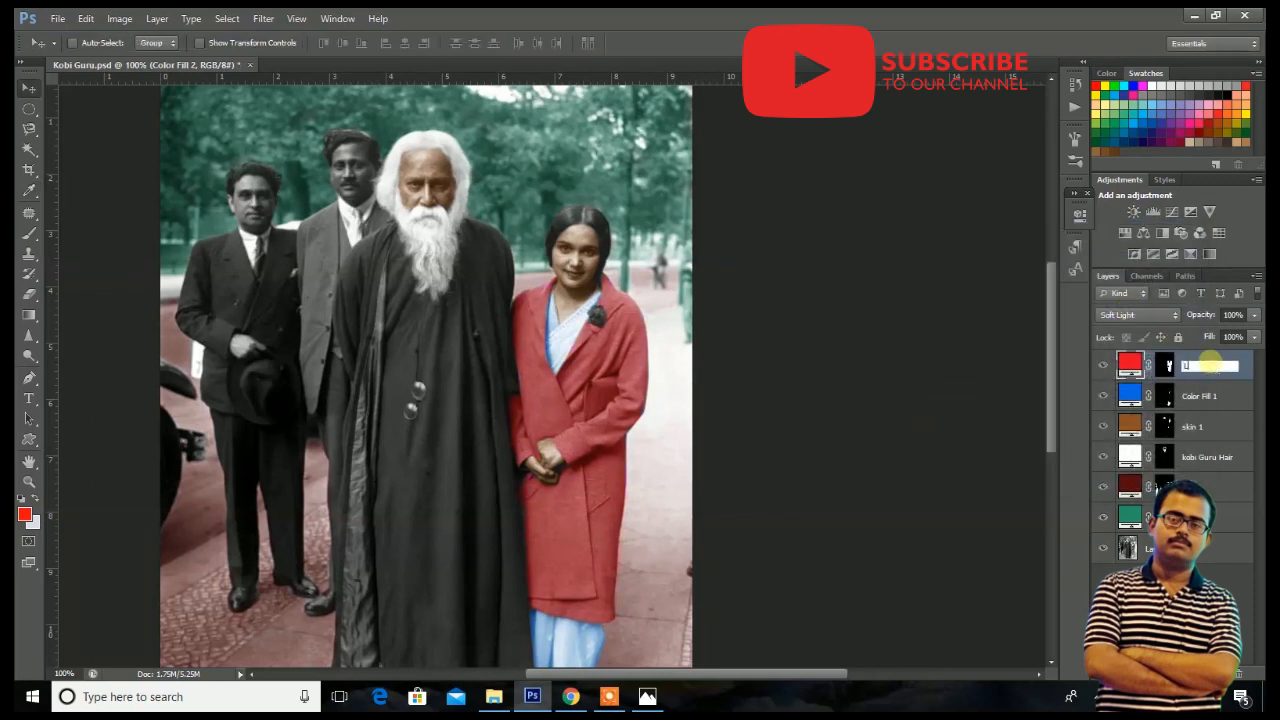
Rename the red coat layer "Lady Coat" and the blue fill layer "Saree", leaving no layer selected.
double_click(1210, 396)
text(Saree)
click(1205, 567)
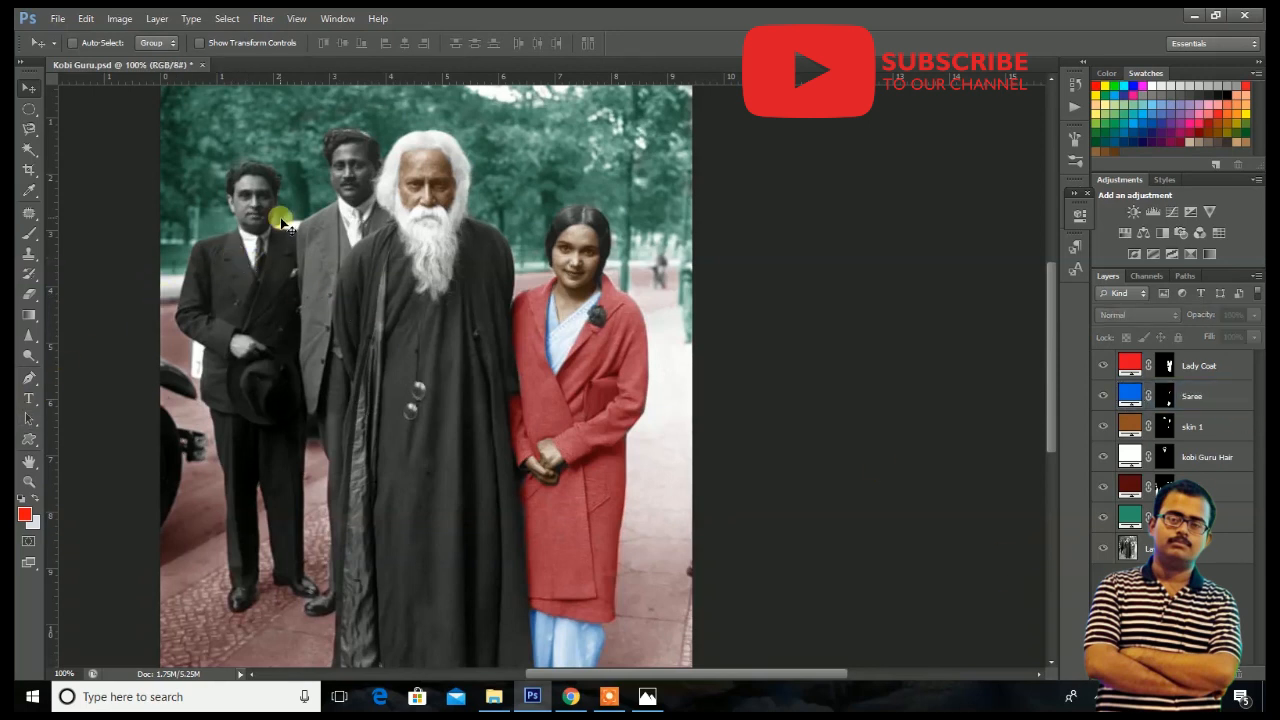
Add a Solid Color fill layer above the others in a dark brownish grey (#332b2b).
key(ctrl+plus)
drag(198, 240, 539, 465)
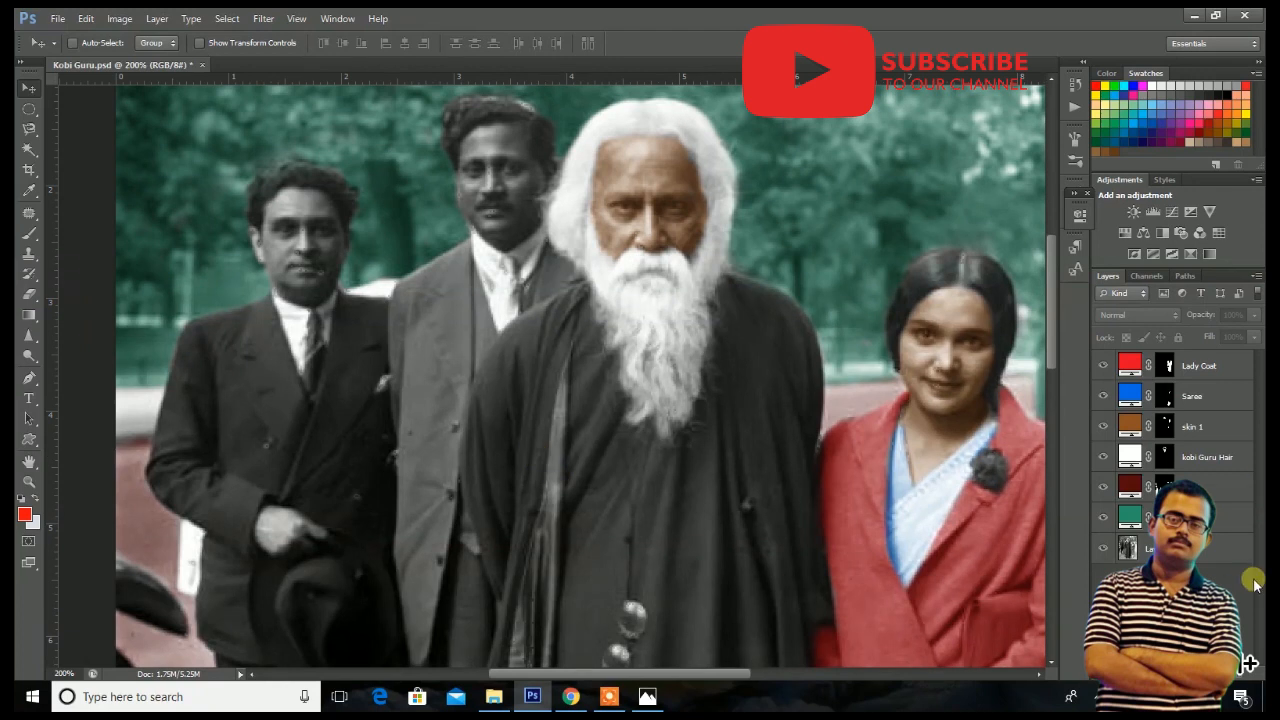
click(1176, 666)
click(1135, 338)
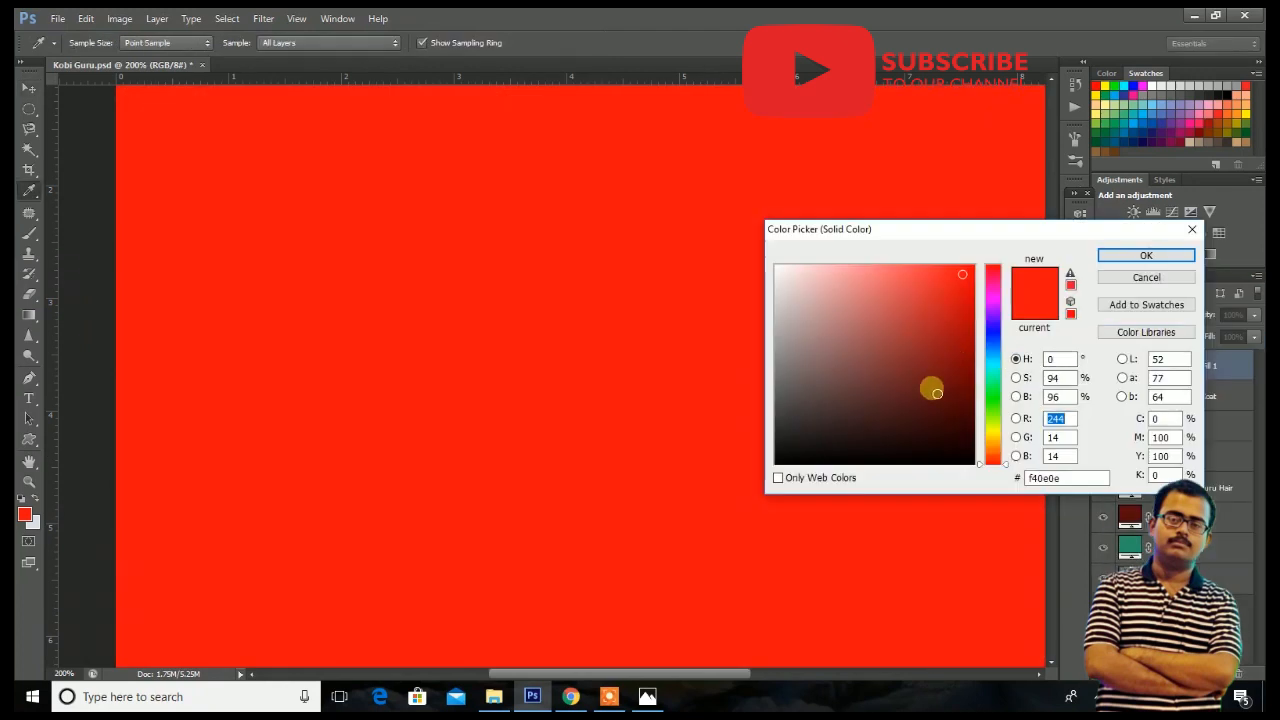
click(842, 356)
click(798, 410)
click(805, 432)
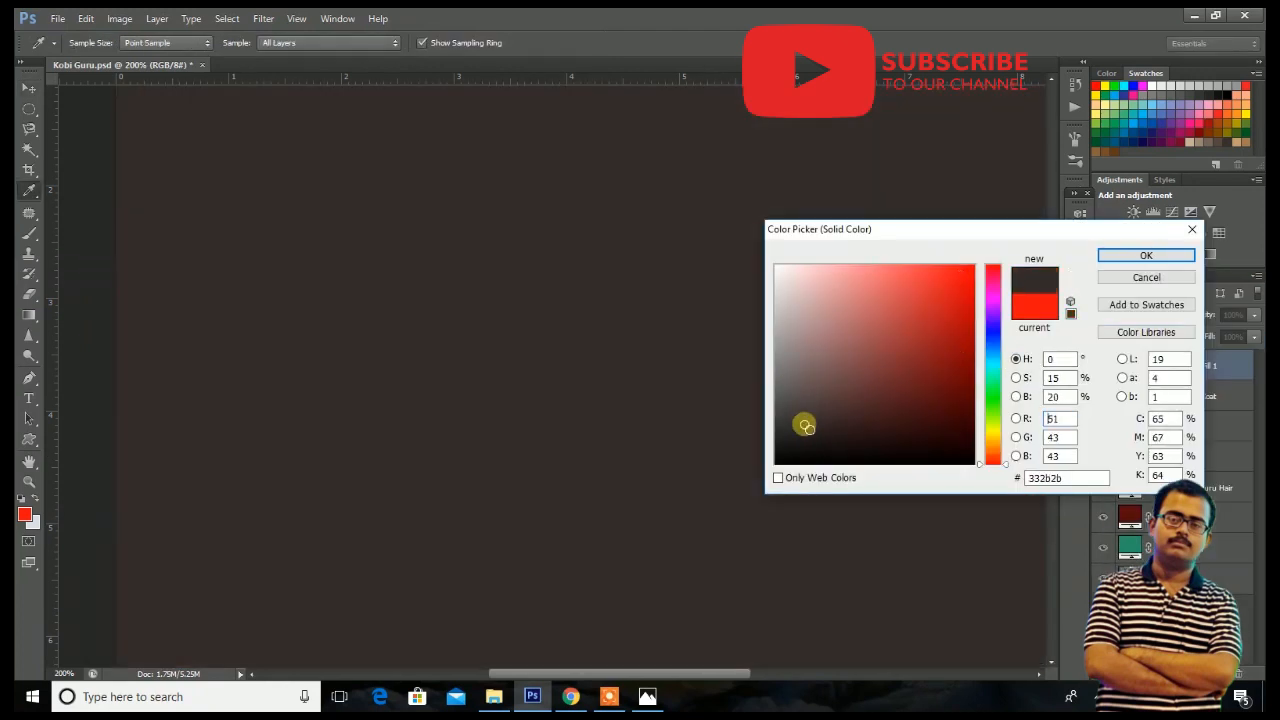
click(1146, 256)
Set the dark fill layer's blending mode to Soft Light and invert its mask to hide the tint.
click(1134, 317)
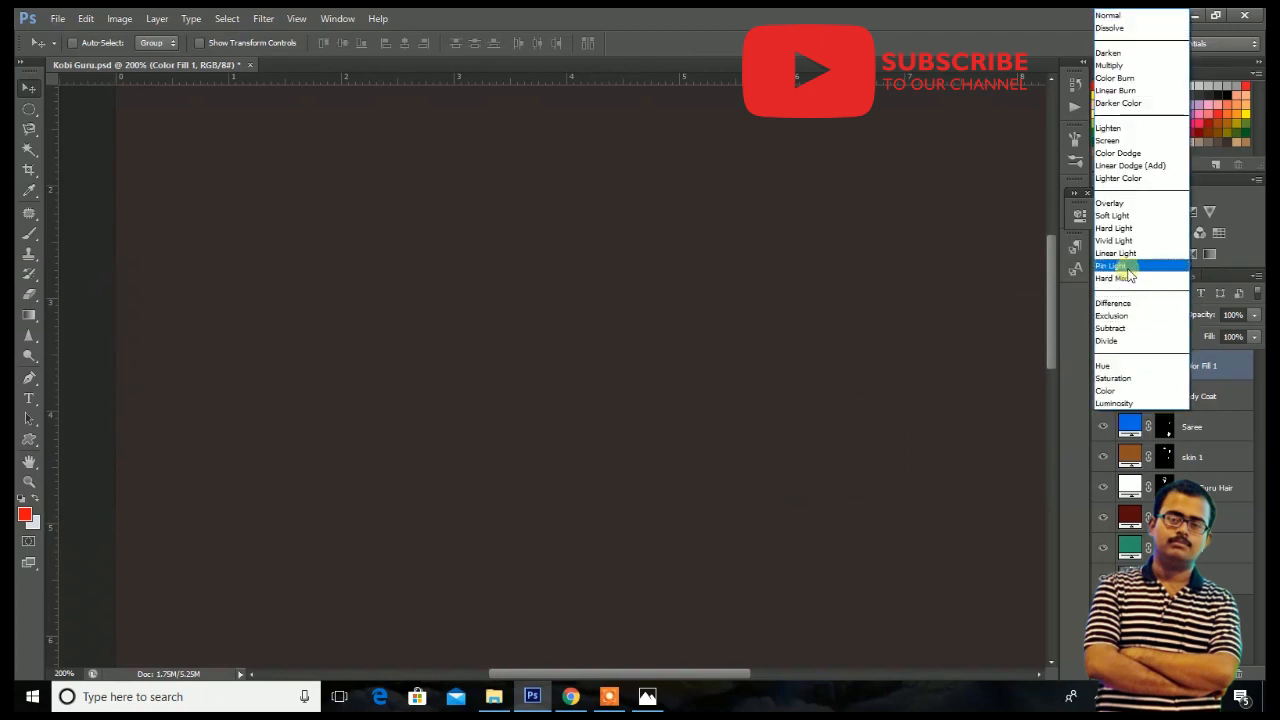
click(1129, 219)
click(1165, 364)
key(ctrl+i)
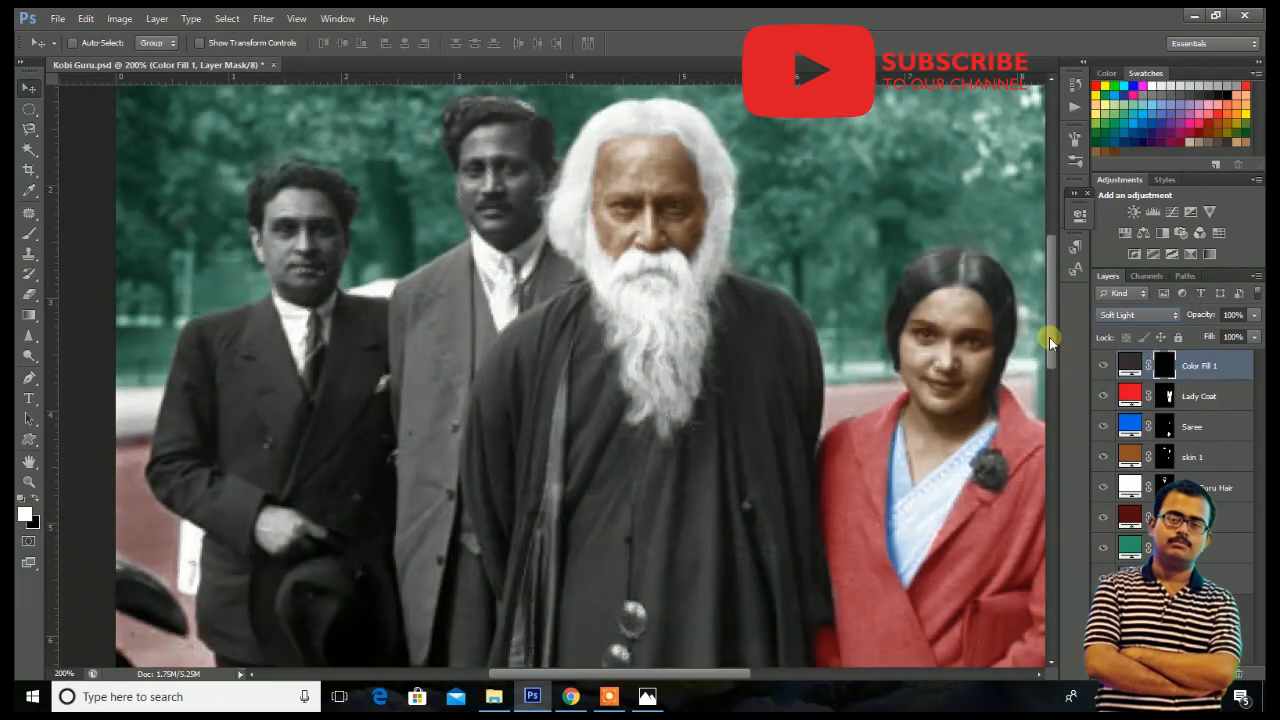
Brush the dark tint onto the chest and front of the dark-suited man's jacket.
click(30, 240)
mouse_move(275, 414)
mouse_down()
mouse_move(328, 471)
mouse_move(366, 455)
mouse_up()
key(bracketright)
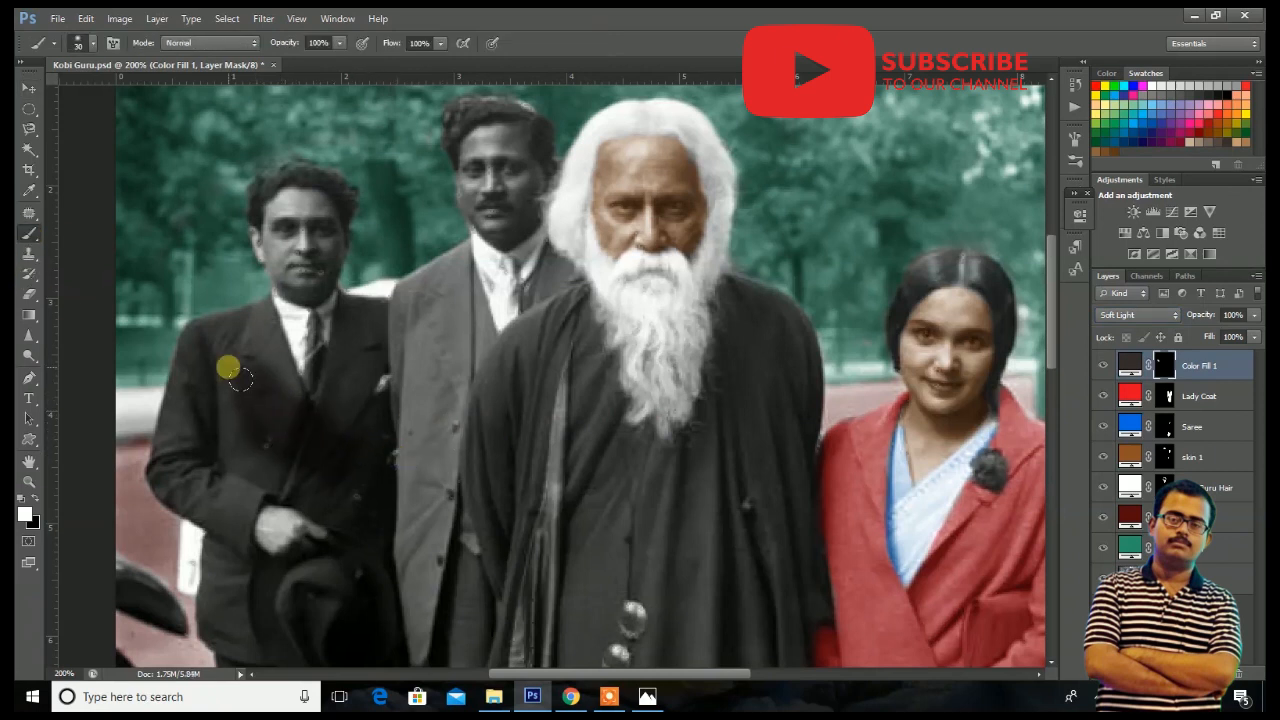
key(ctrl+plus)
mouse_move(248, 461)
mouse_down()
mouse_move(453, 489)
mouse_move(341, 466)
mouse_move(299, 479)
mouse_move(248, 457)
mouse_move(236, 542)
mouse_move(217, 564)
mouse_move(250, 622)
mouse_move(296, 587)
mouse_move(333, 456)
mouse_move(327, 374)
mouse_move(386, 520)
mouse_move(330, 560)
mouse_move(416, 562)
mouse_up()
Lighten the dark fill layer's colour to grey #4f4848.
double_click(1130, 366)
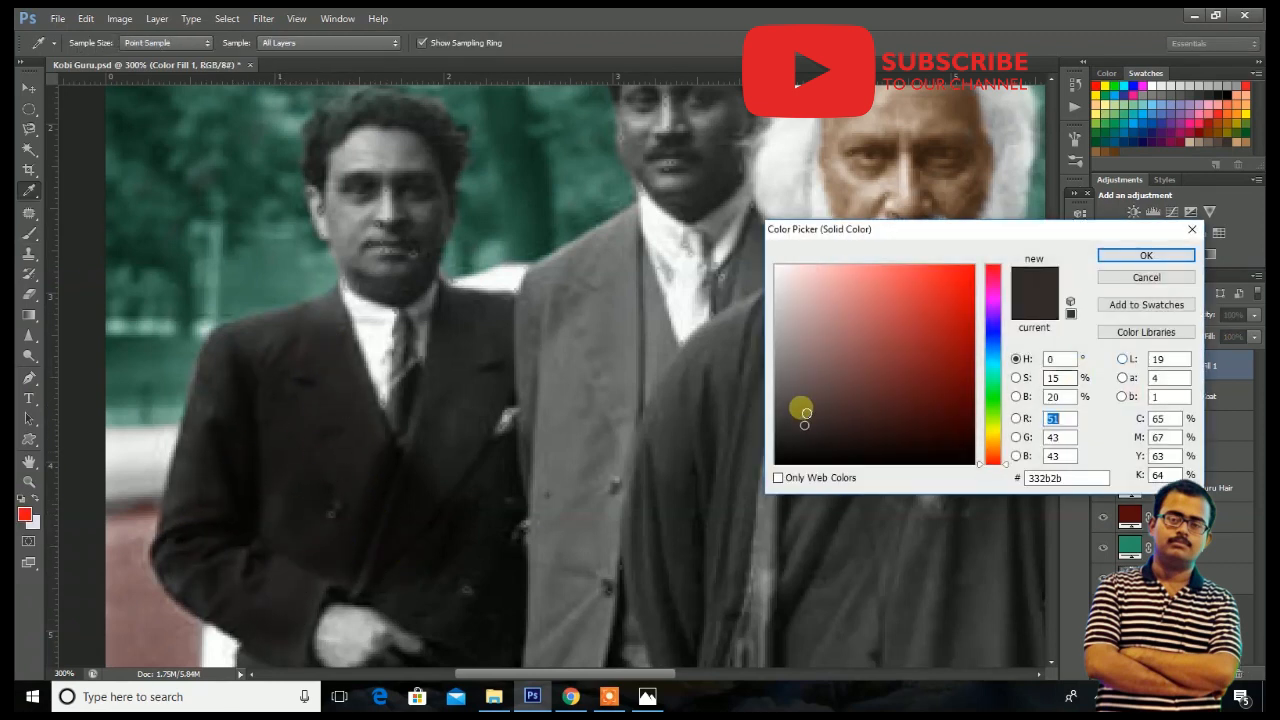
mouse_move(795, 421)
mouse_down()
mouse_move(786, 381)
mouse_move(793, 404)
mouse_up()
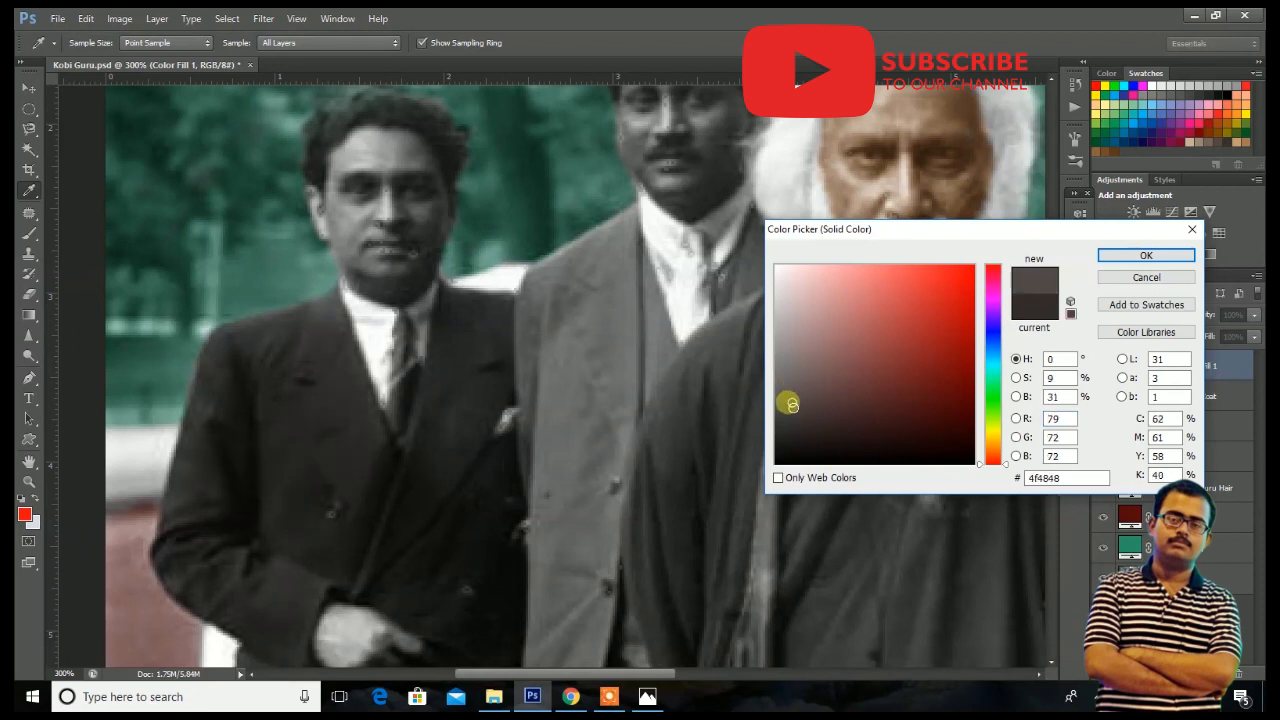
click(1142, 257)
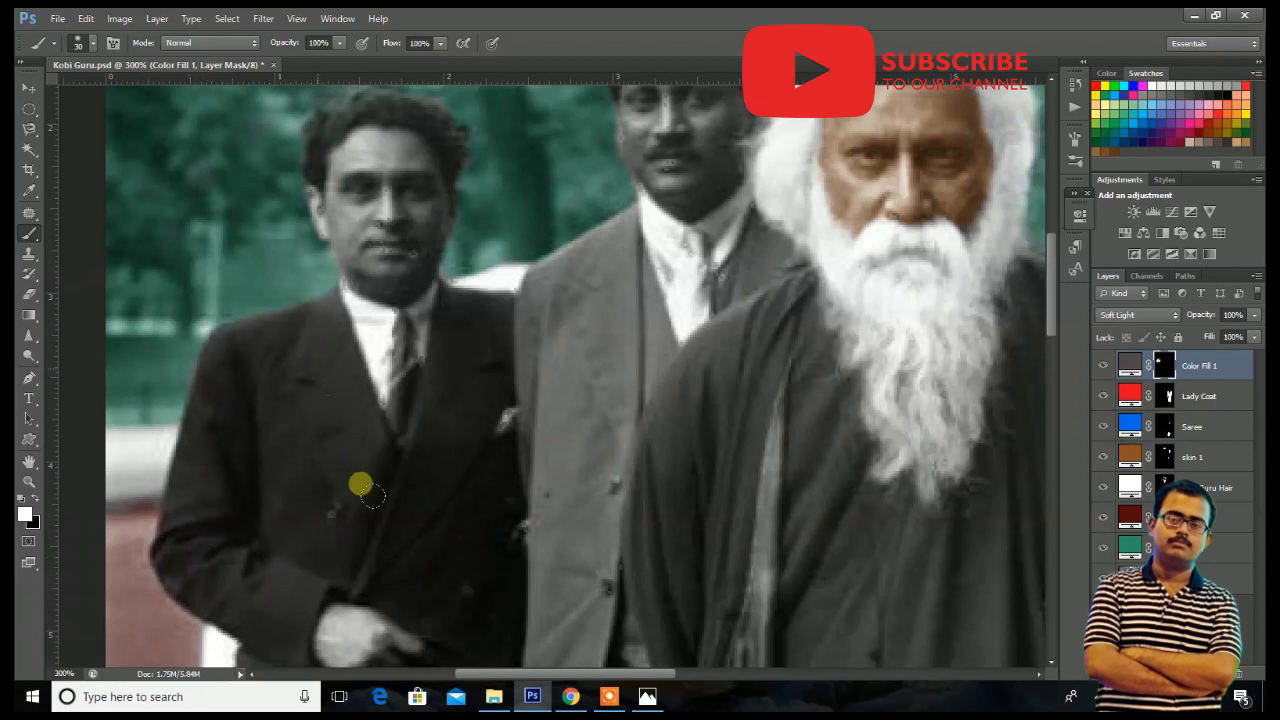
Paint the dark grey tint over the bearded man's robe, along its shoulder, sleeve and front folds.
scroll(360, 466, down, 3)
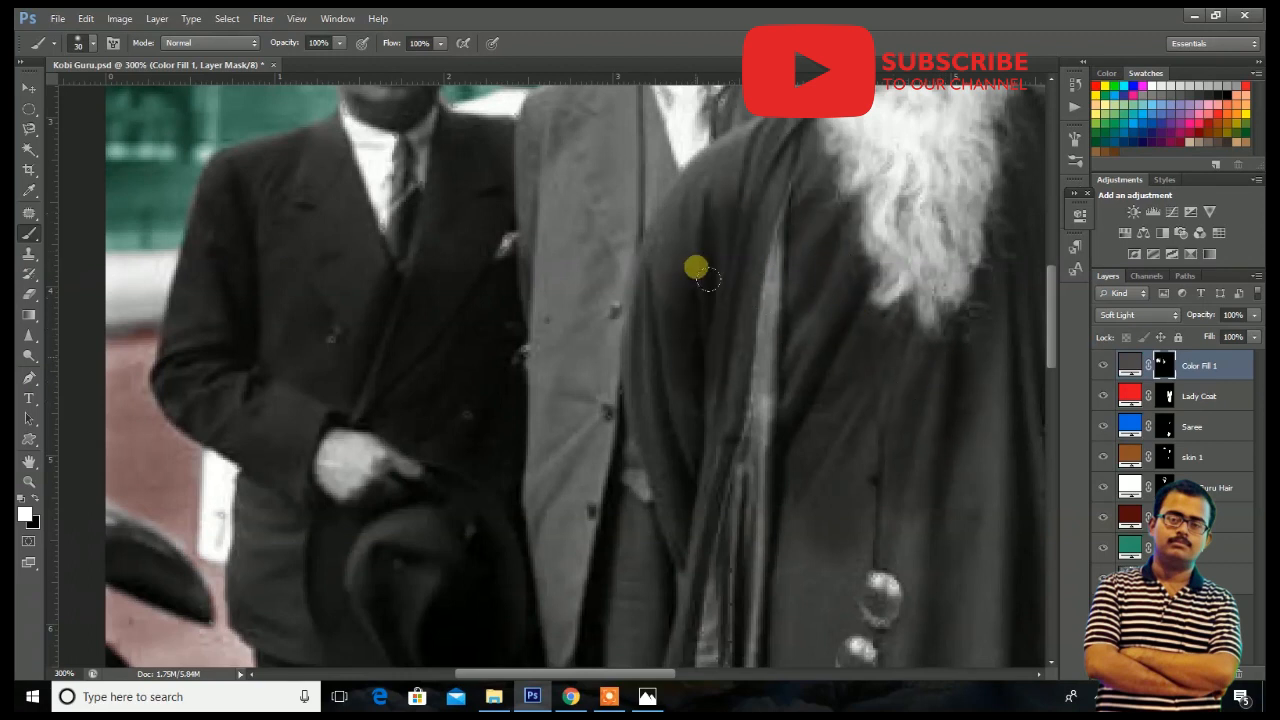
mouse_move(781, 211)
mouse_down()
mouse_move(792, 510)
mouse_move(824, 472)
mouse_move(845, 506)
mouse_move(830, 465)
mouse_up()
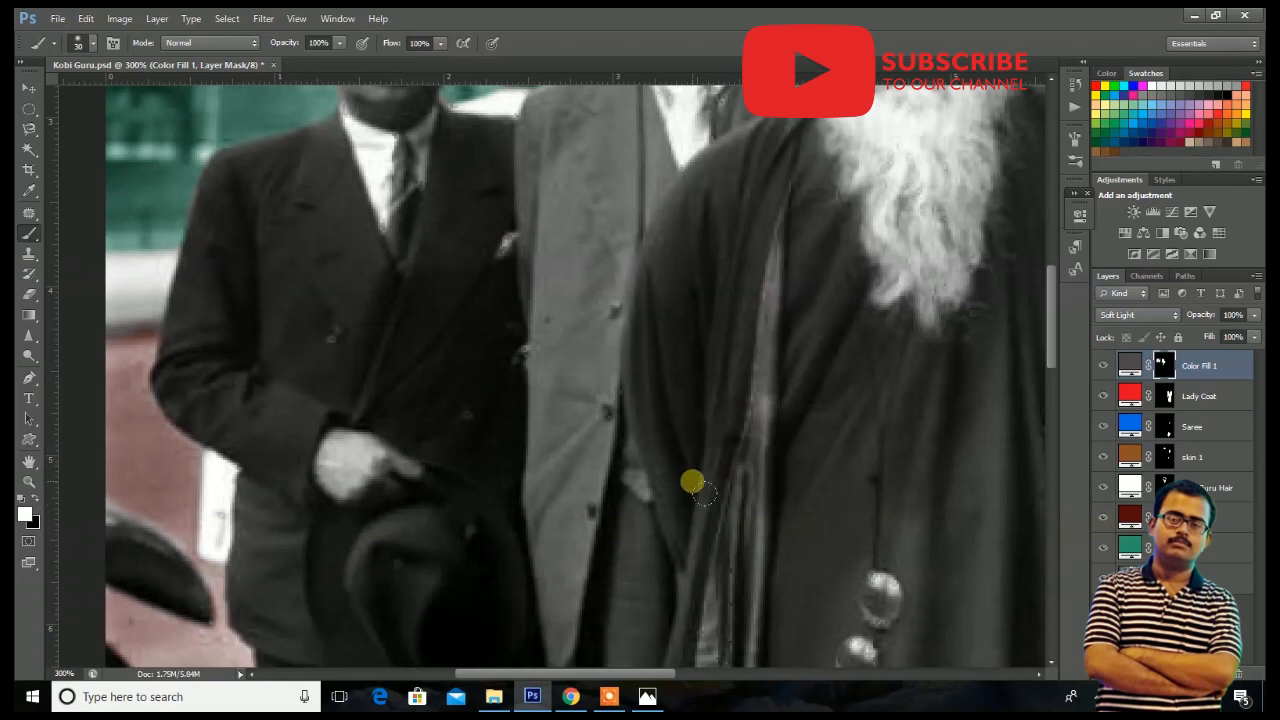
drag(714, 558, 670, 416)
Paint the dark grey tint over the suited man's lower jacket, sleeve and shoulders, using a smaller brush near the collar.
mouse_move(287, 526)
mouse_down()
mouse_move(272, 603)
mouse_move(328, 656)
mouse_move(409, 600)
mouse_move(267, 525)
mouse_move(316, 585)
mouse_up()
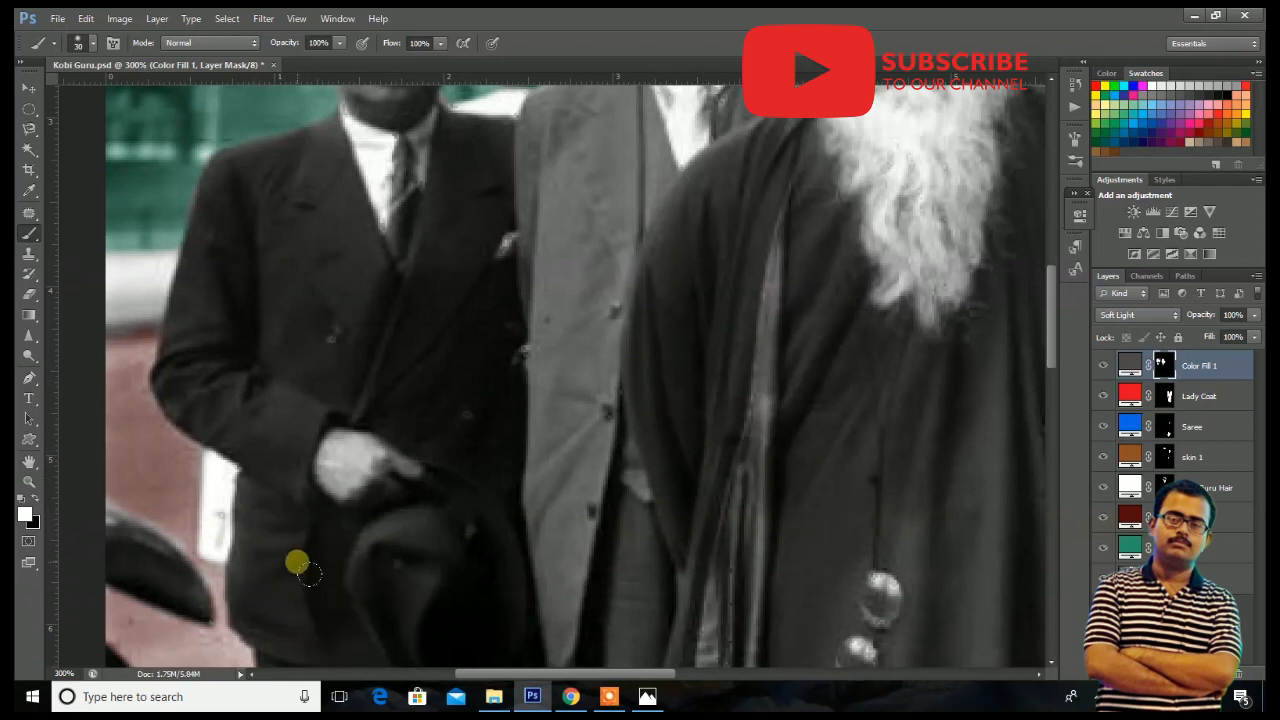
drag(285, 492, 212, 420)
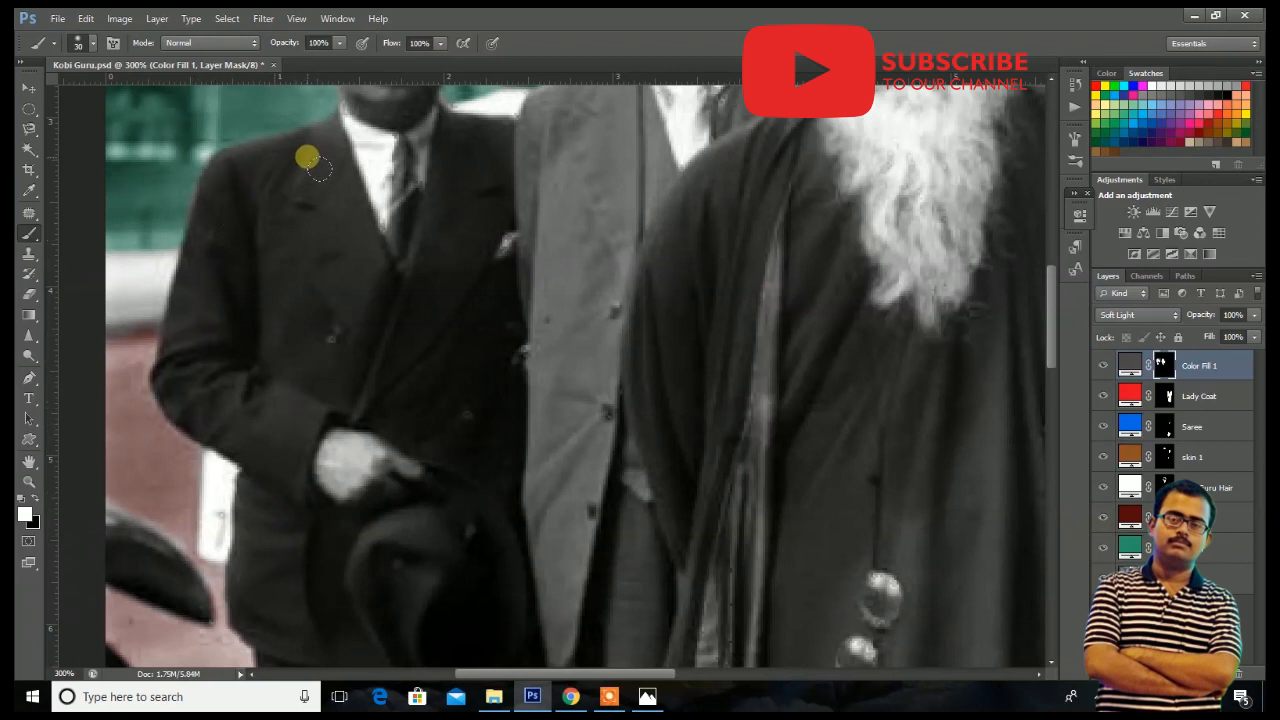
key(bracketleft)
mouse_move(308, 157)
mouse_down()
mouse_move(247, 169)
mouse_move(322, 149)
mouse_move(413, 324)
mouse_move(498, 214)
mouse_move(488, 166)
mouse_up()
key(bracketright)
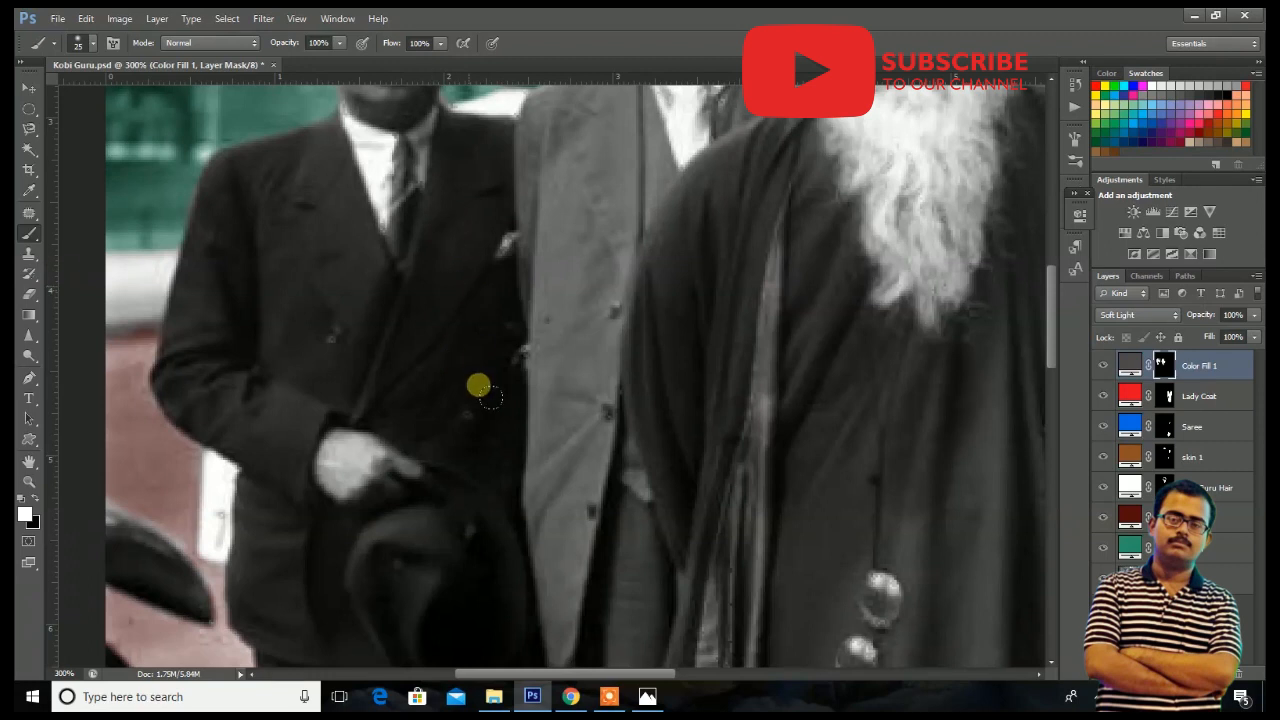
Extend the dark grey tint over the suited man's hat and trousers and the rest of the dark clothing.
scroll(440, 410, down, 4)
scroll(336, 460, down, 1)
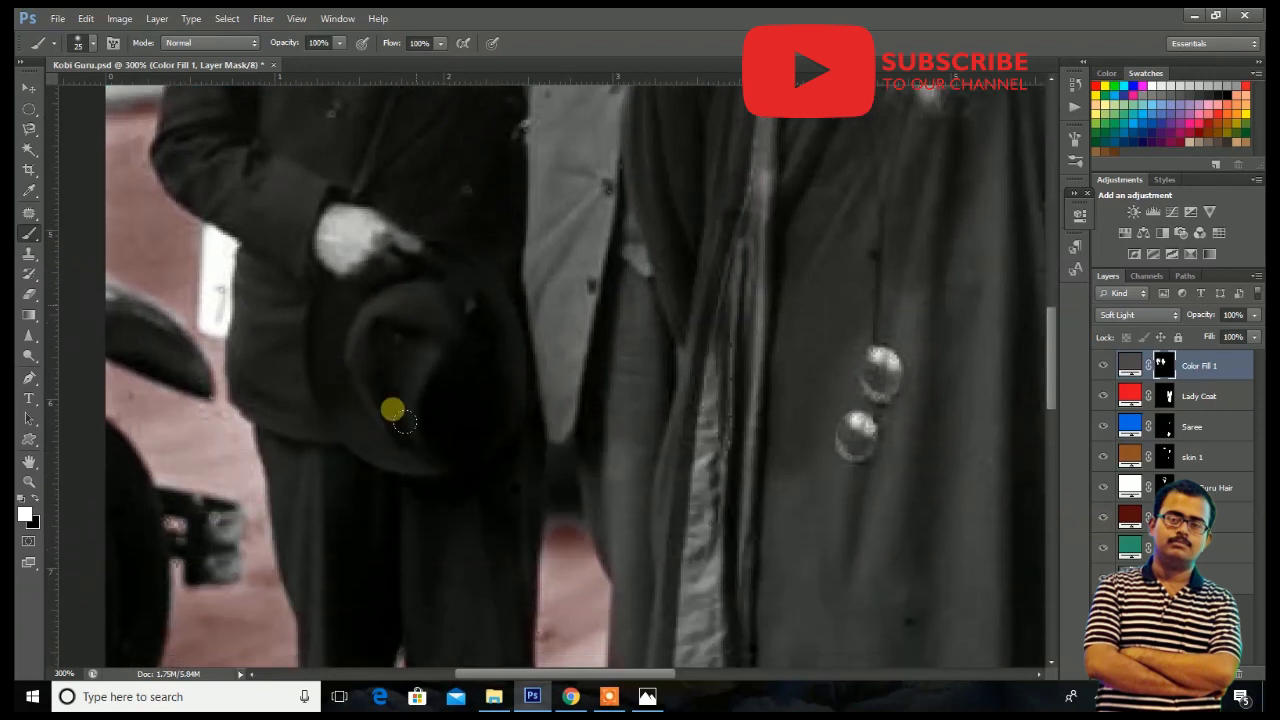
scroll(458, 600, down, 2)
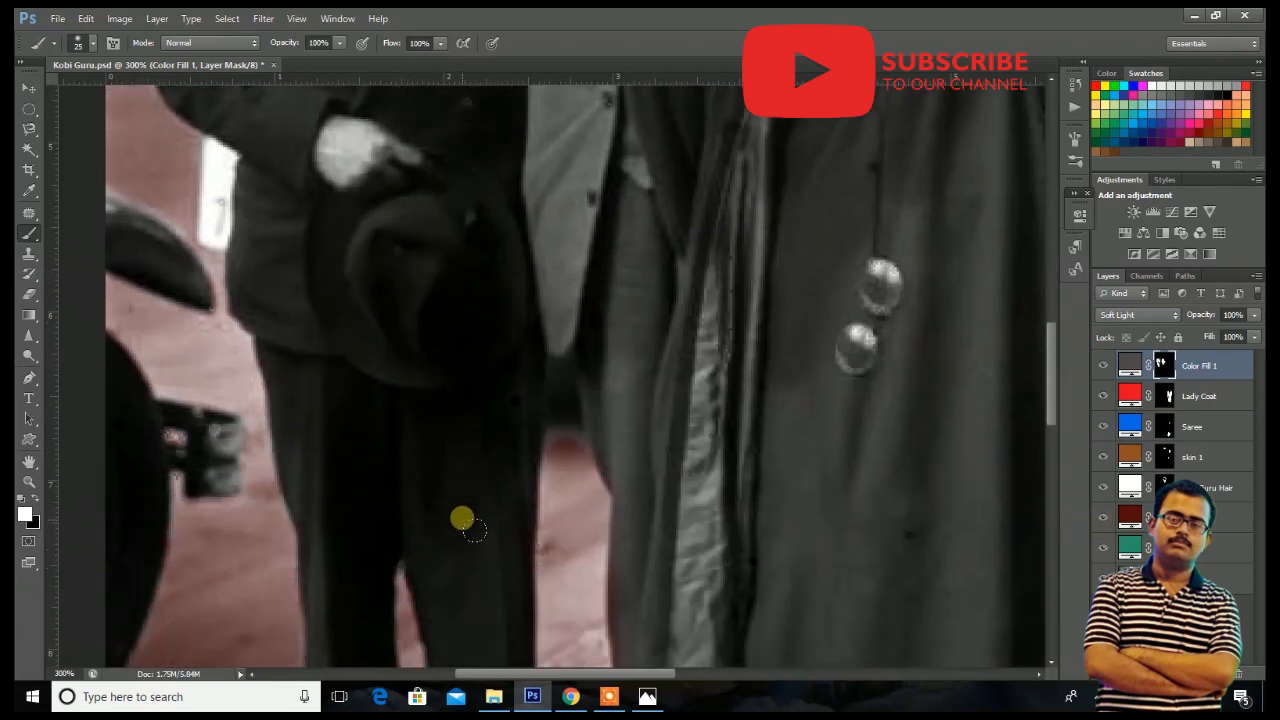
scroll(460, 500, up, 6)
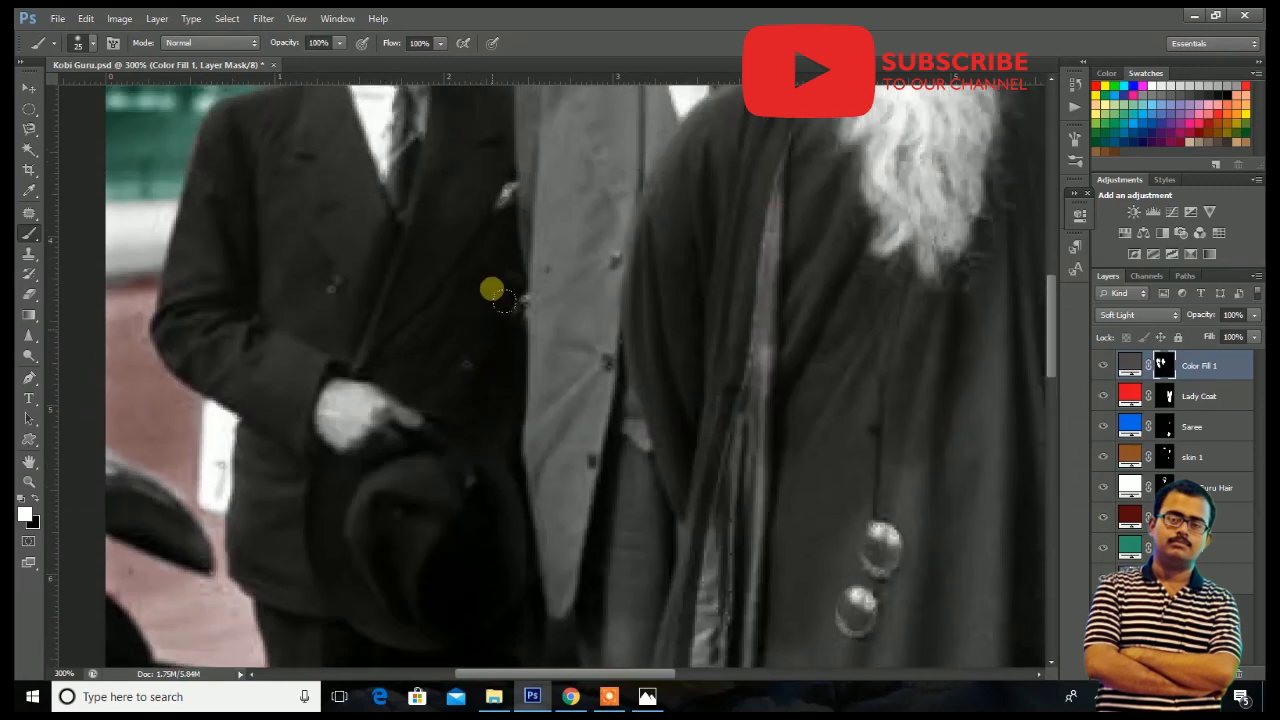
scroll(455, 300, up, 4)
scroll(423, 420, down, 4)
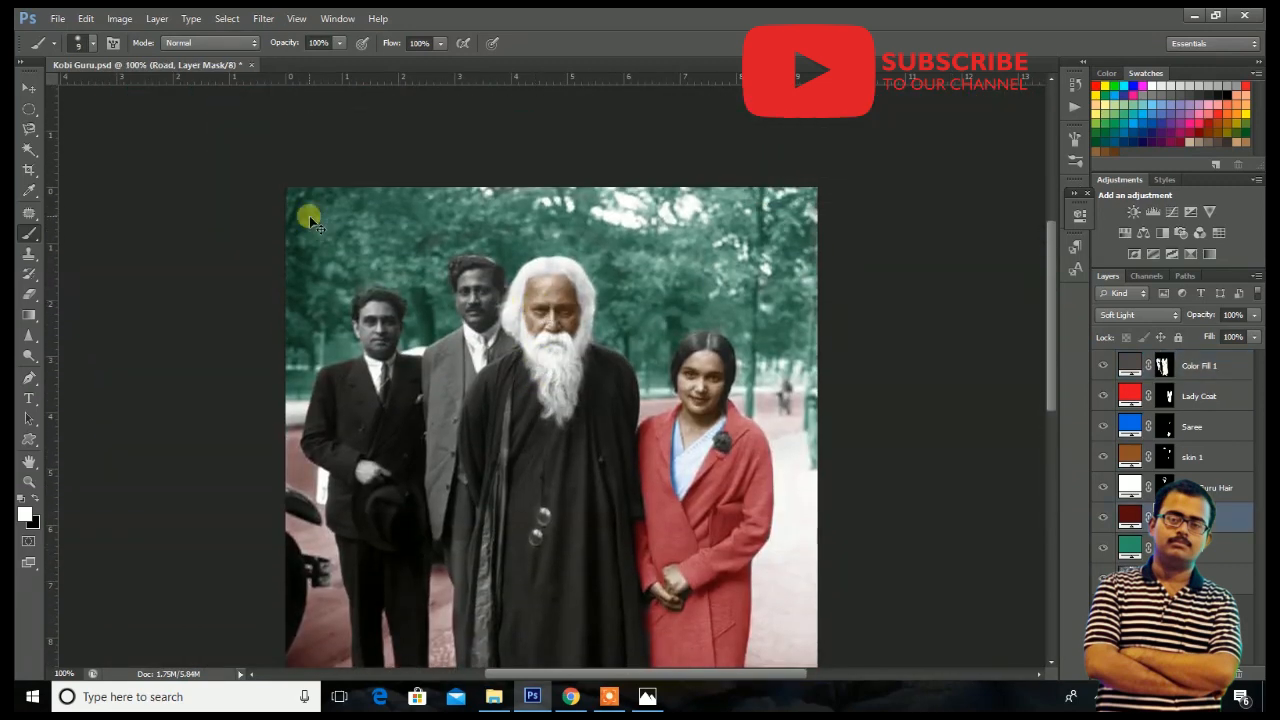
Rename the dark grey fill layer "Black Cout", leaving no layer selected.
key(ctrl+plus)
key(ctrl+plus)
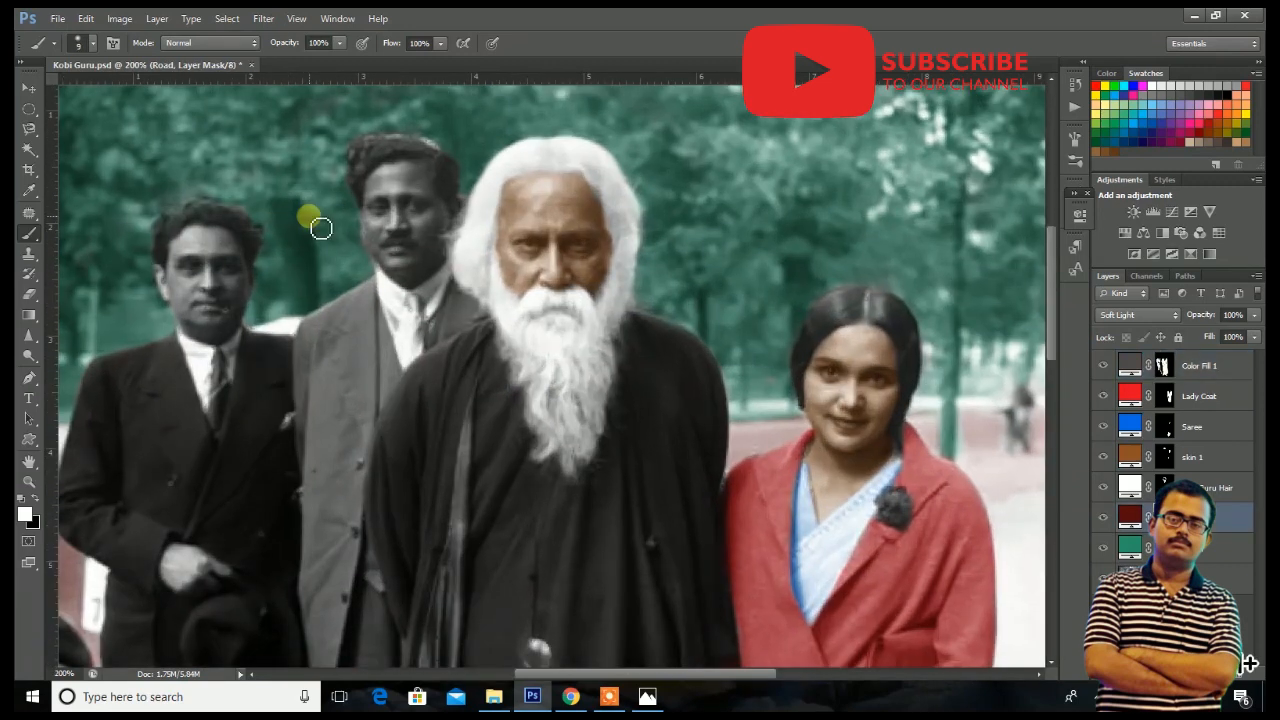
key(v)
click(1160, 628)
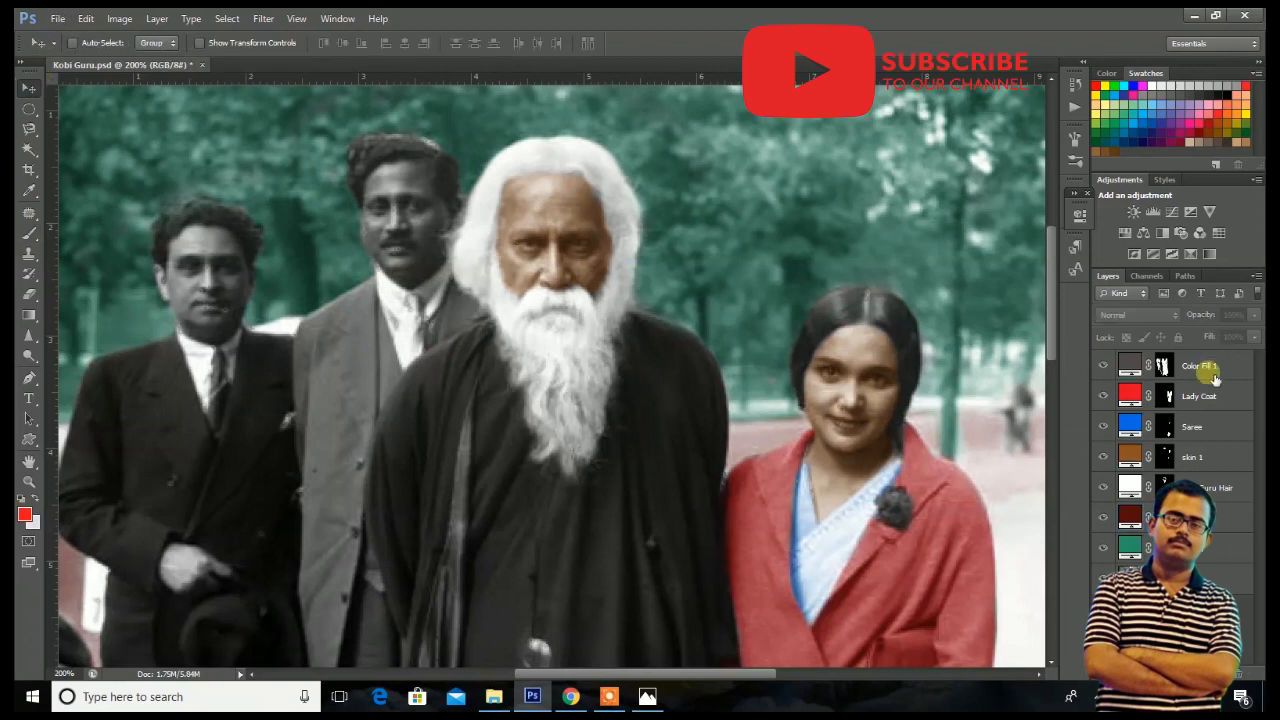
double_click(1213, 373)
click(1196, 103)
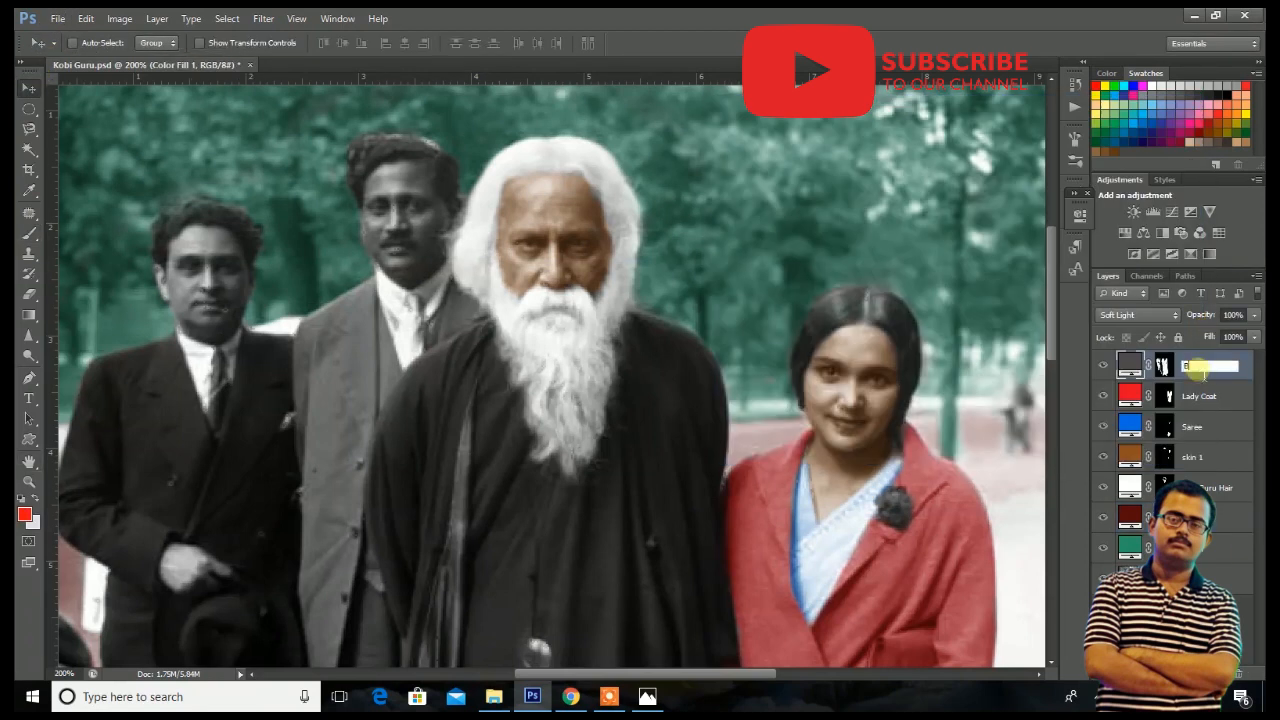
click(1165, 628)
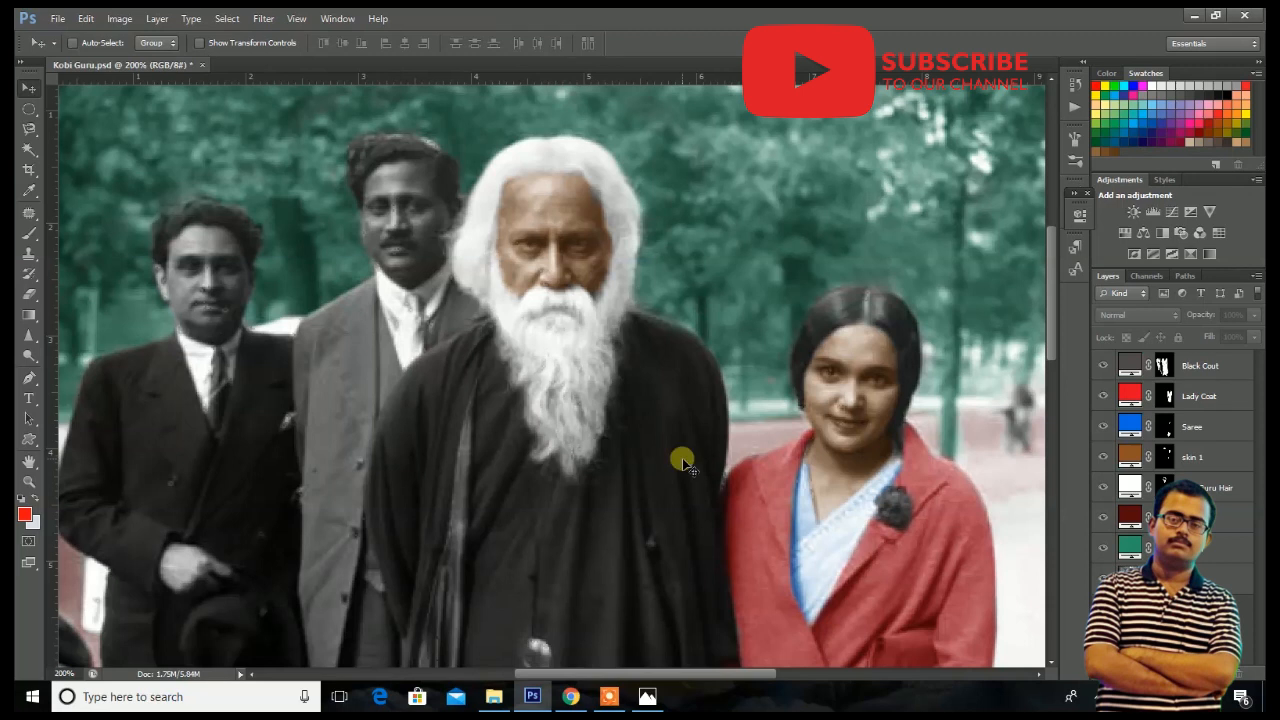
Add a neutral grey Solid Color fill layer with CMYK values of 0, 0, 0 and 55%.
click(1177, 667)
click(1128, 334)
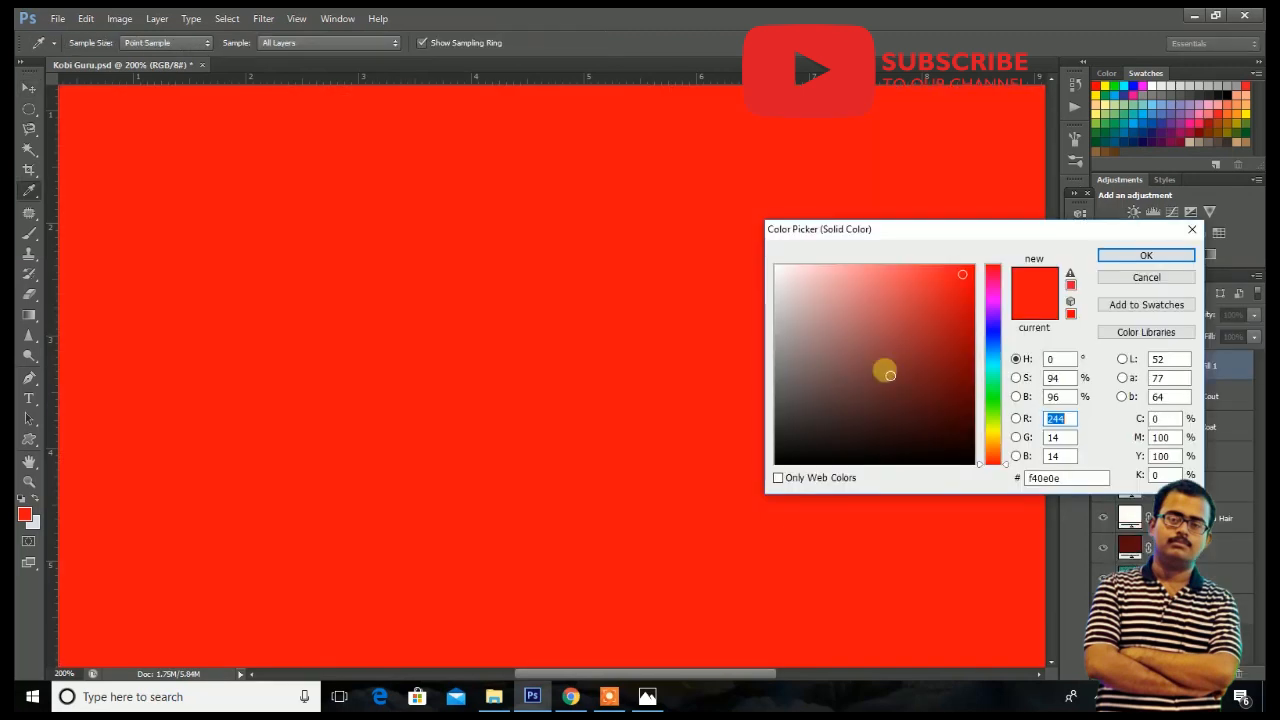
click(802, 372)
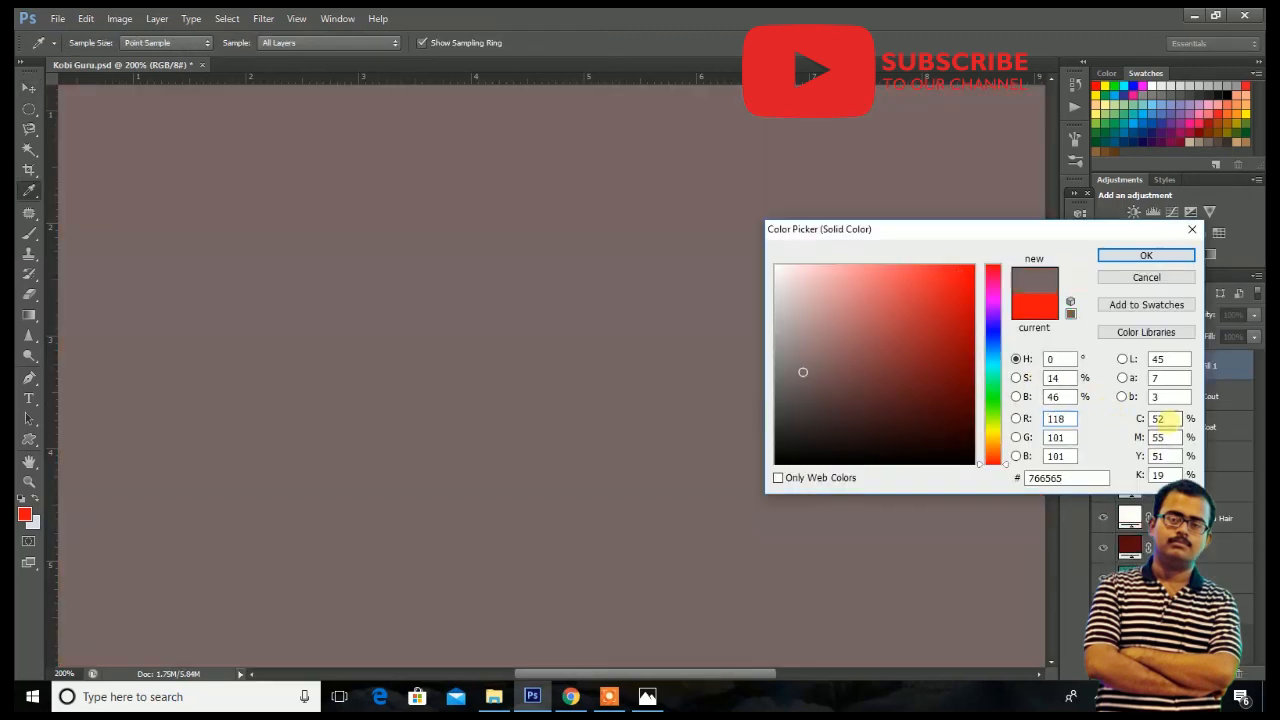
text(0)
key(Tab)
text(0)
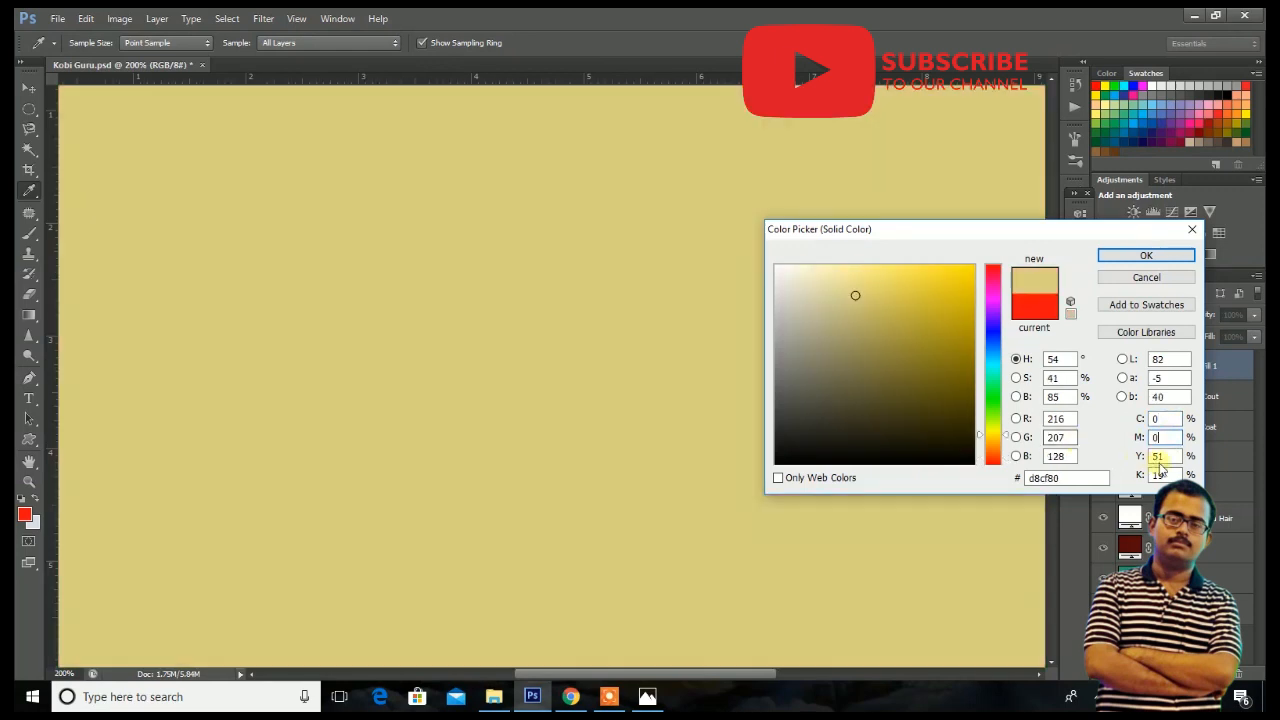
text(0)
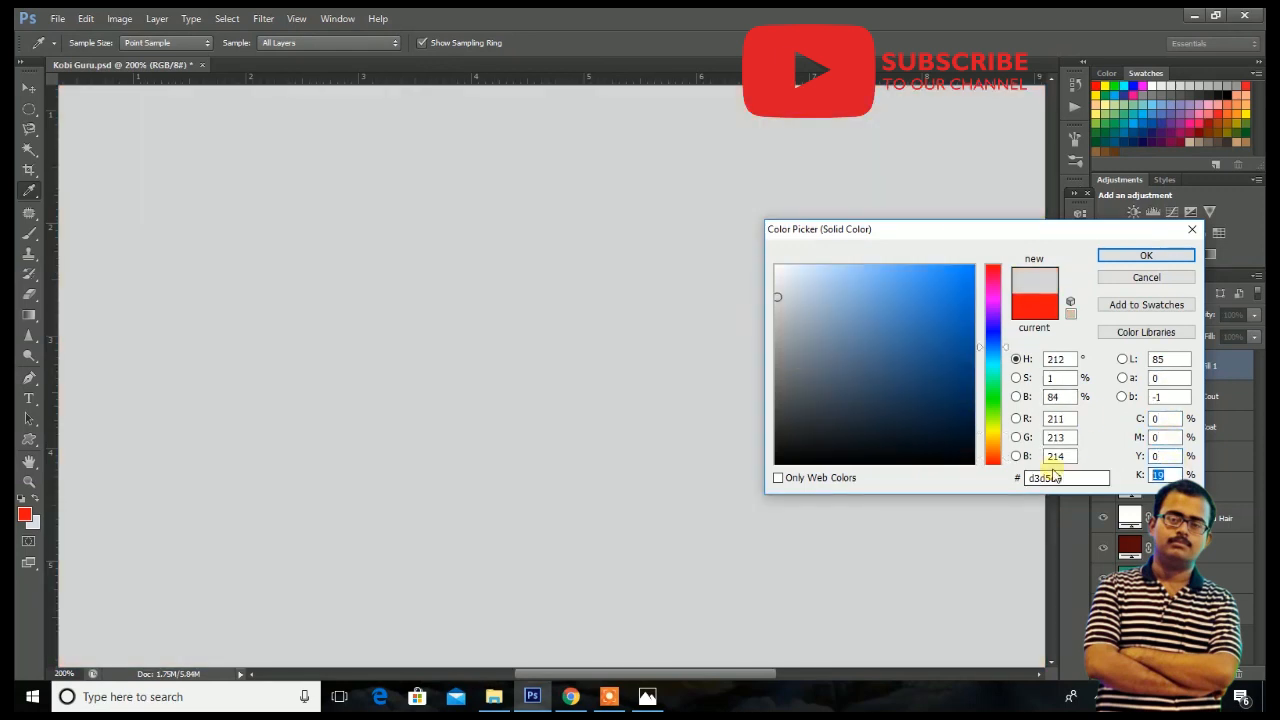
text(25)
double_click(1170, 475)
text(55)
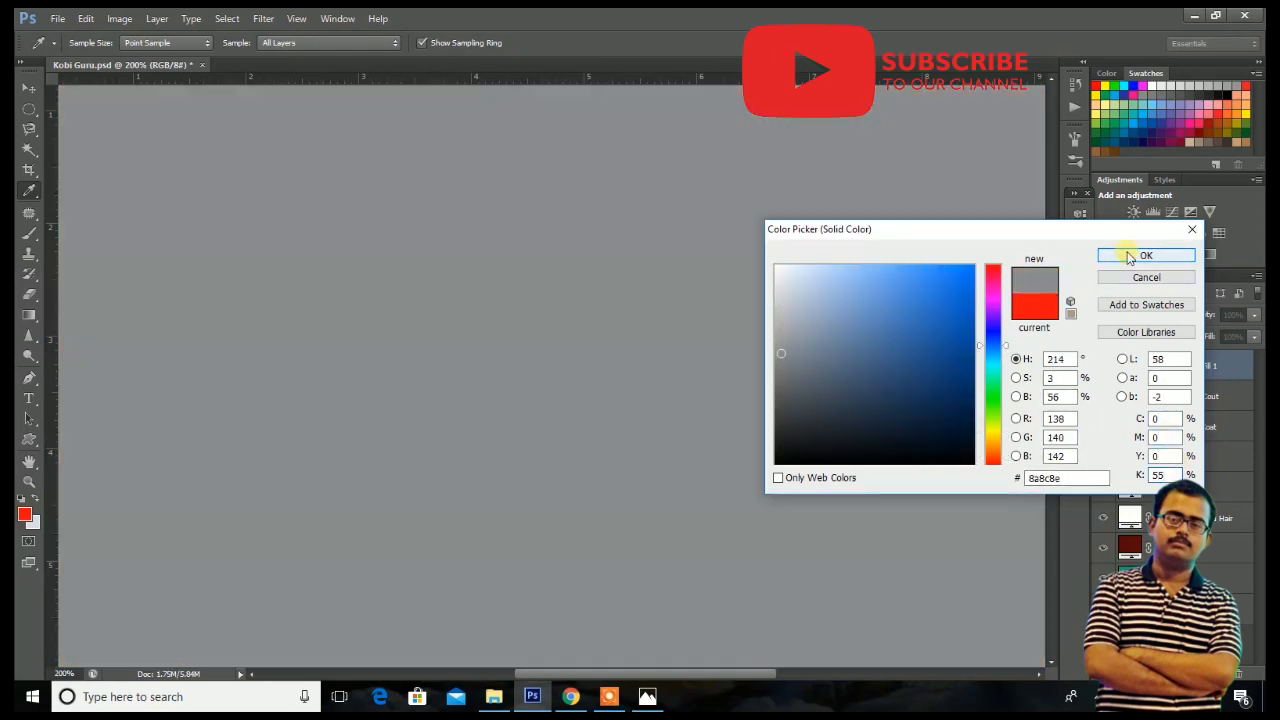
click(1130, 257)
Set the grey fill layer to Soft Light and invert its mask to hide the tint.
click(1135, 316)
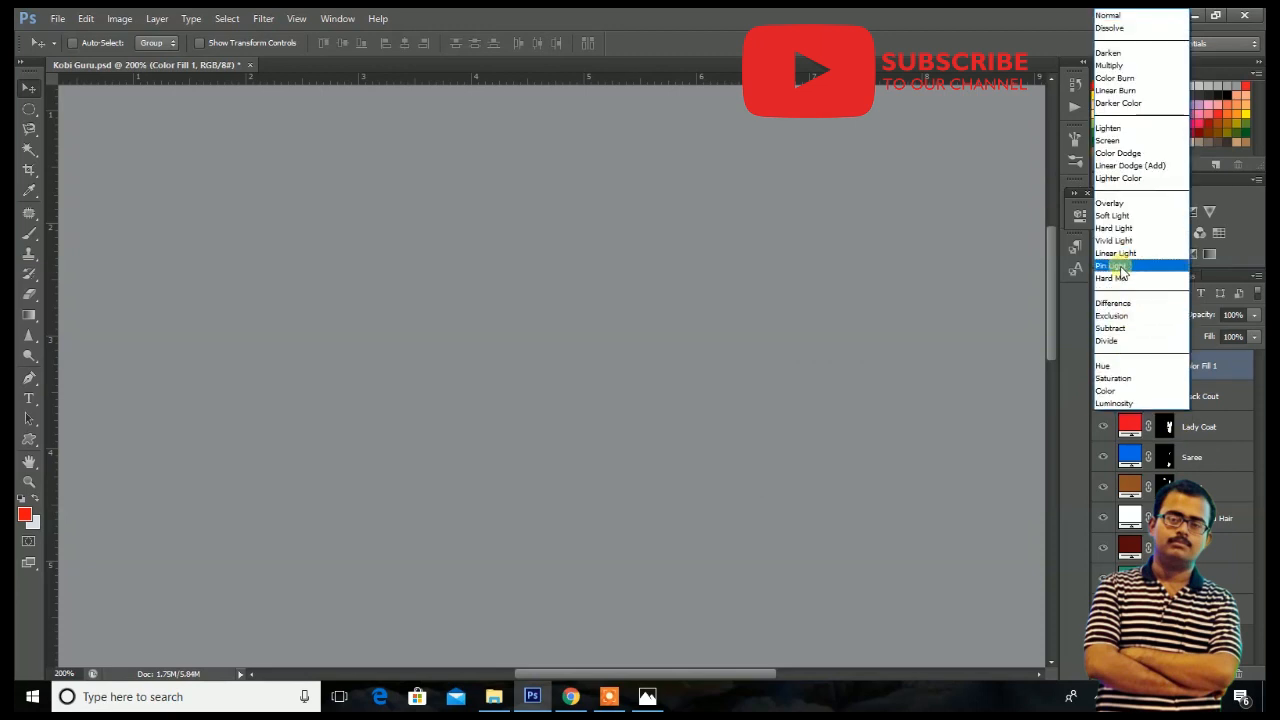
click(1135, 212)
click(1164, 365)
key(ctrl+i)
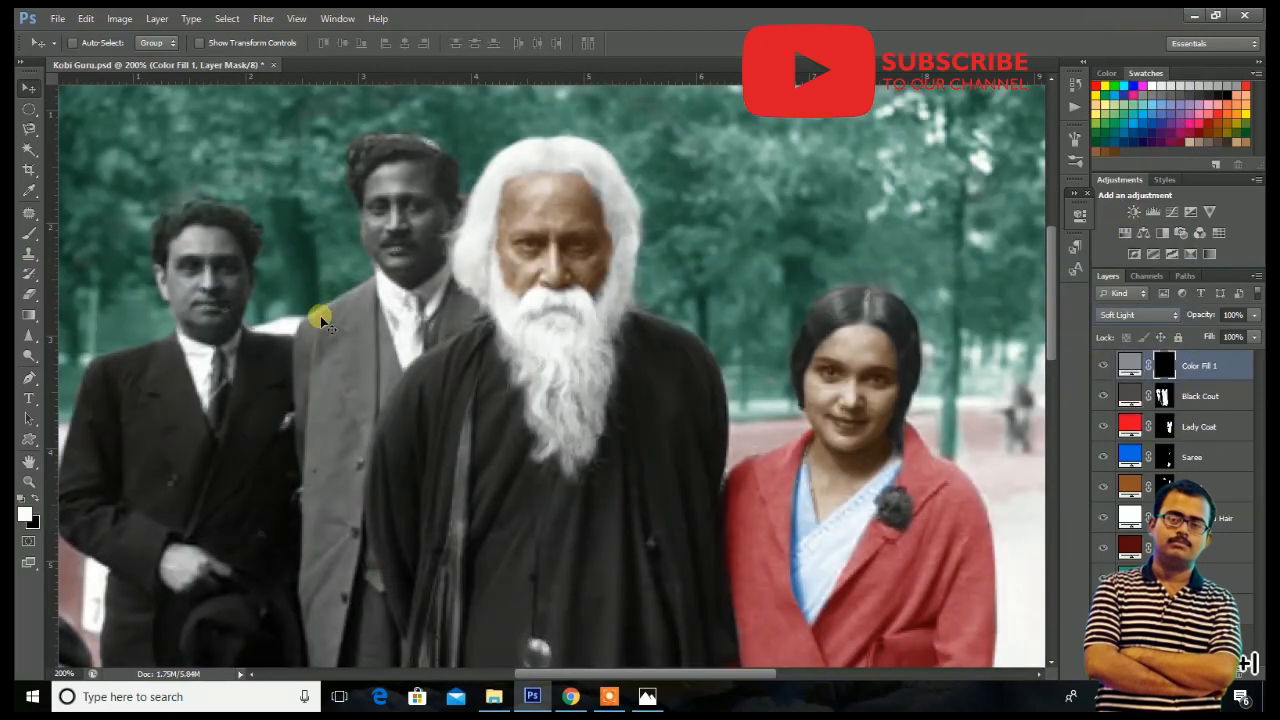
Paint the grey tint over the back man's light coat, from the shoulders and lapels to the lower front, with a small brush.
key(ctrl+plus)
key(ctrl+plus)
drag(100, 302, 474, 495)
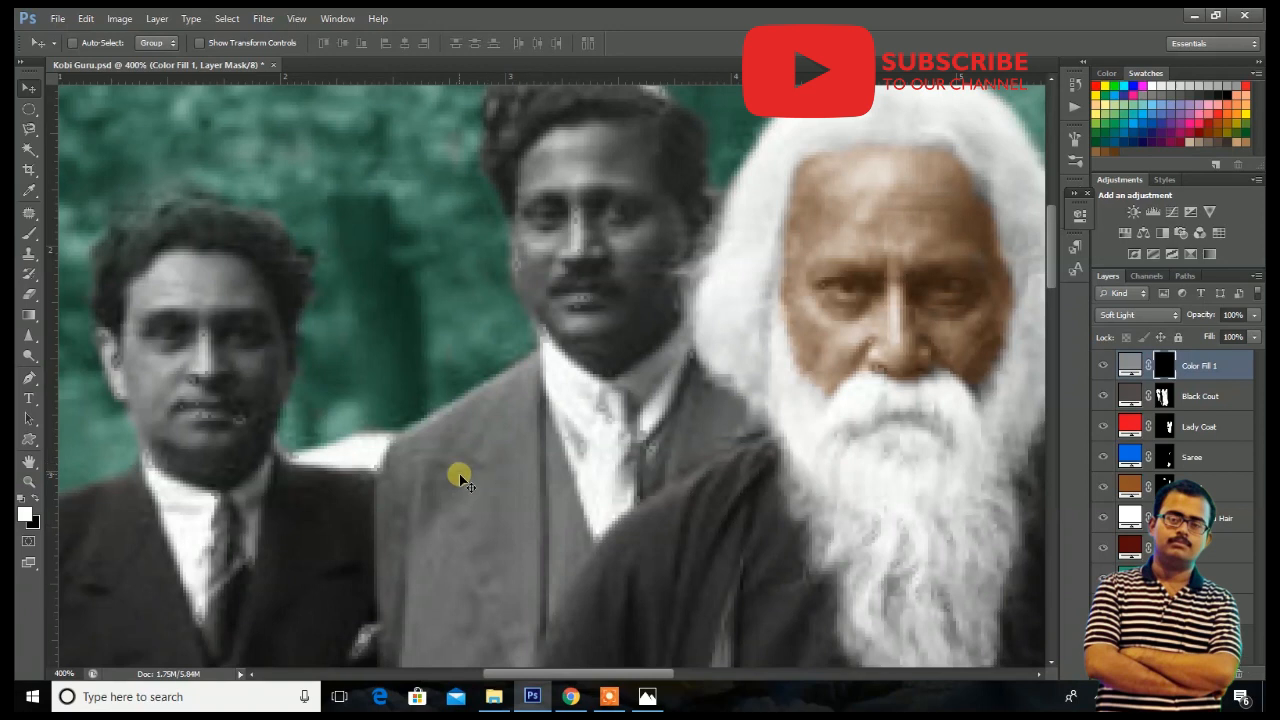
key(b)
key(bracketright)
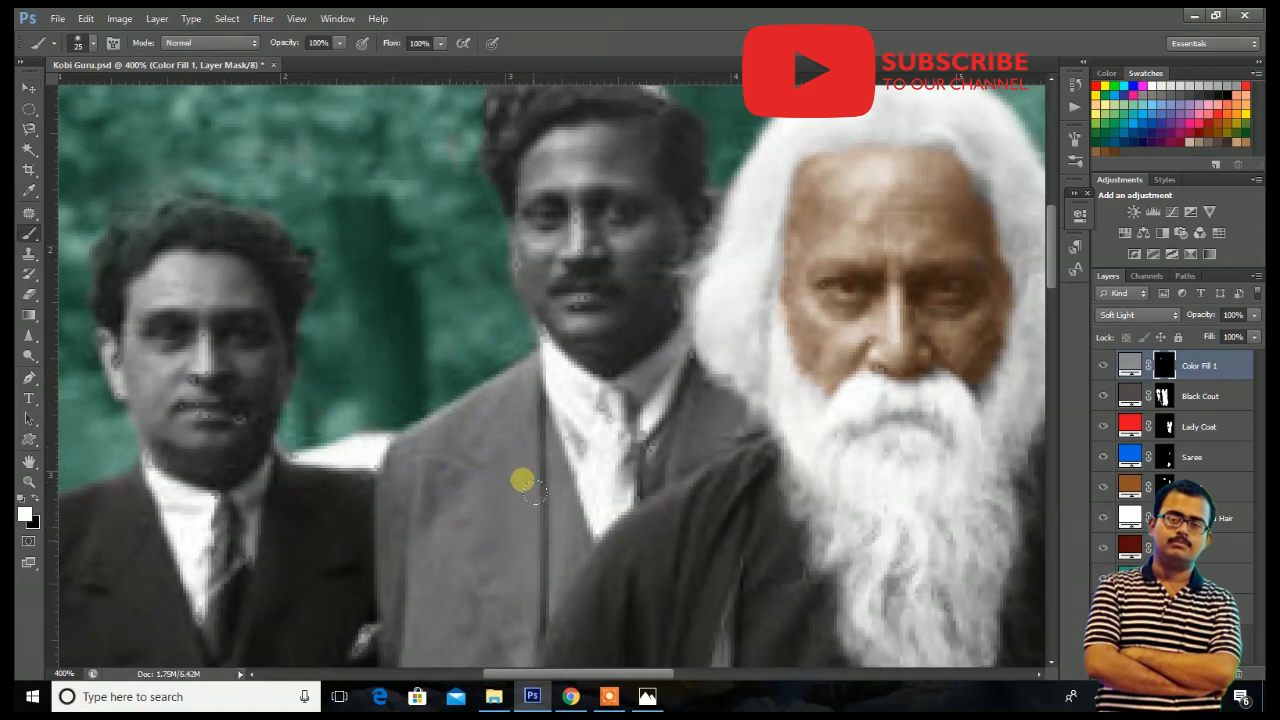
scroll(551, 545, down, 1)
key(bracketleft)
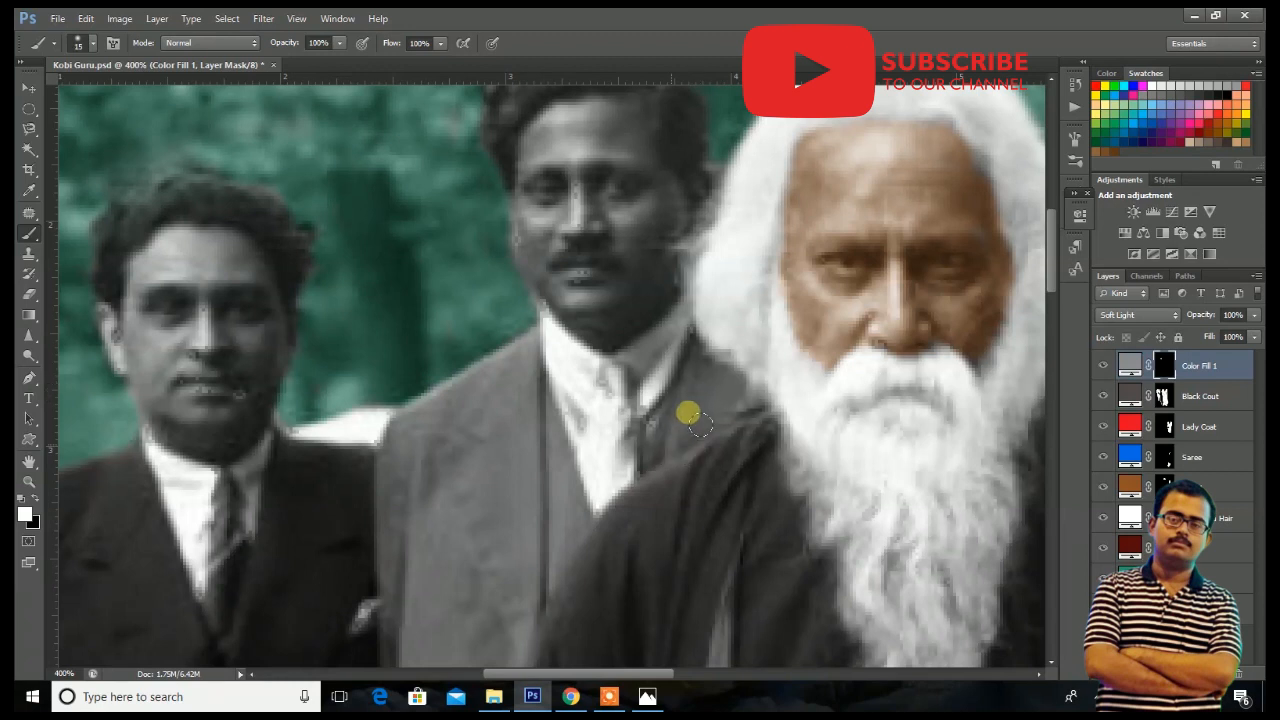
scroll(502, 407, down, 4)
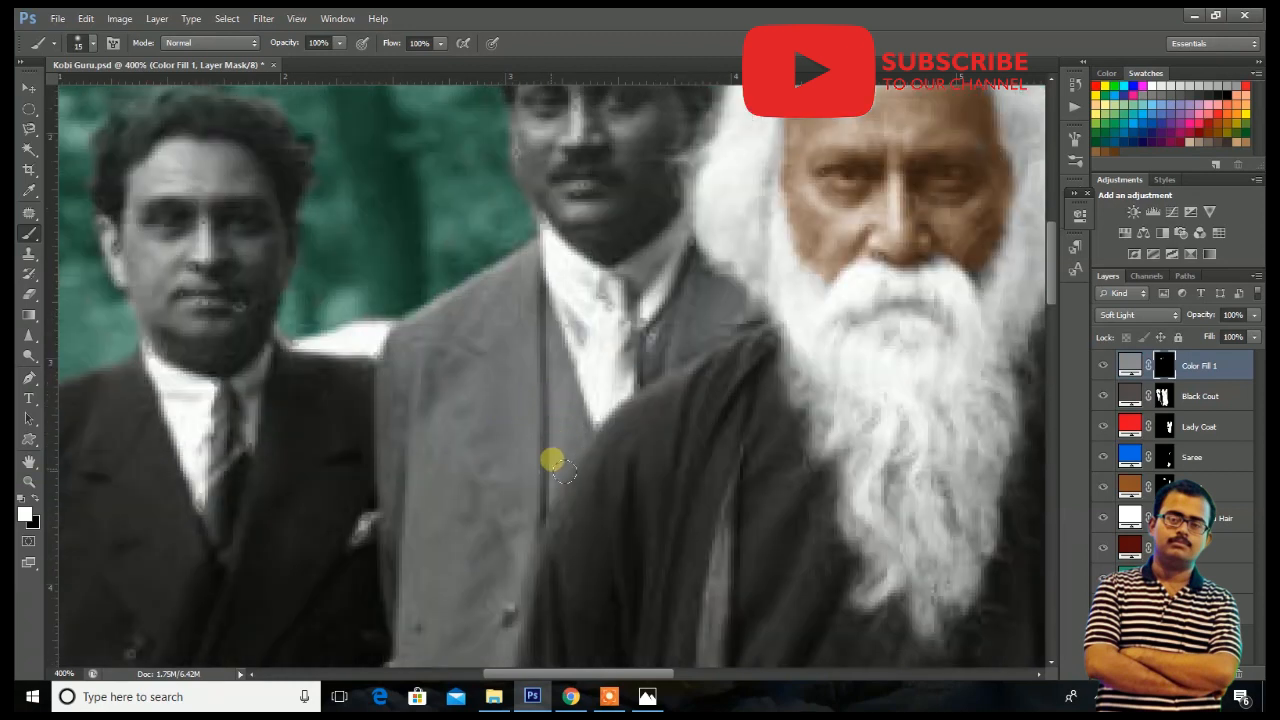
scroll(480, 380, down, 4)
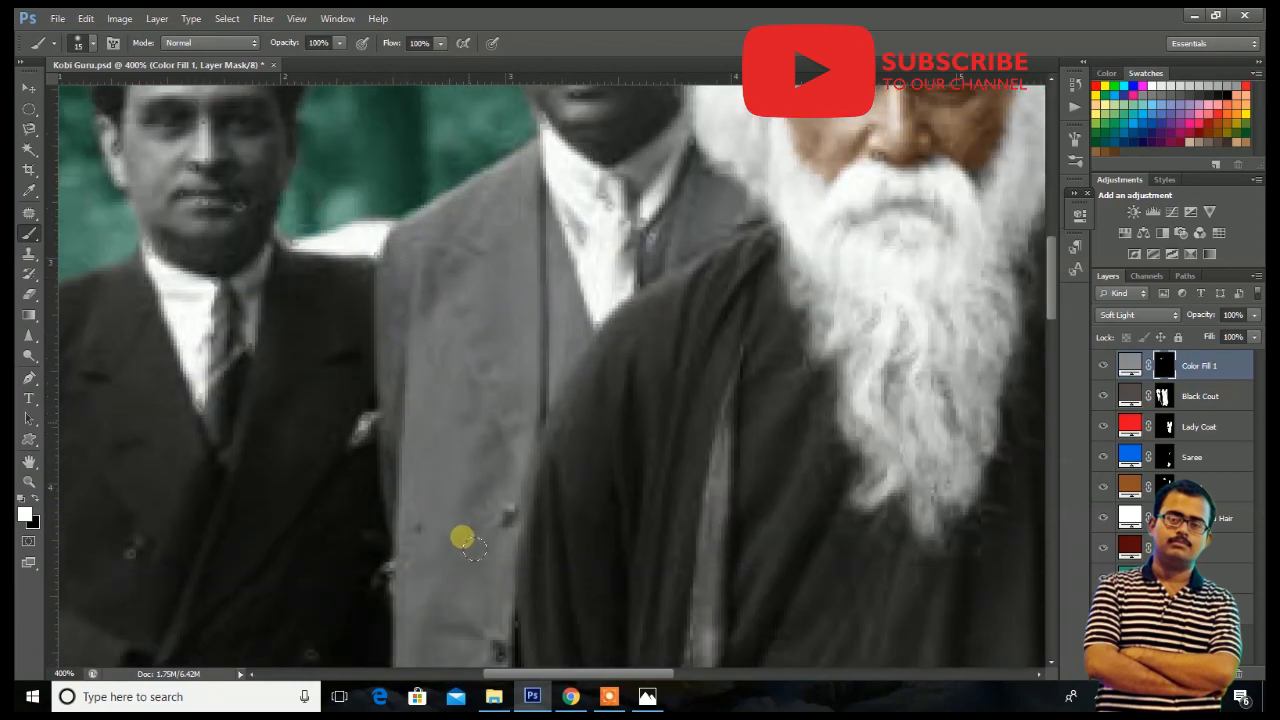
scroll(498, 474, down, 7)
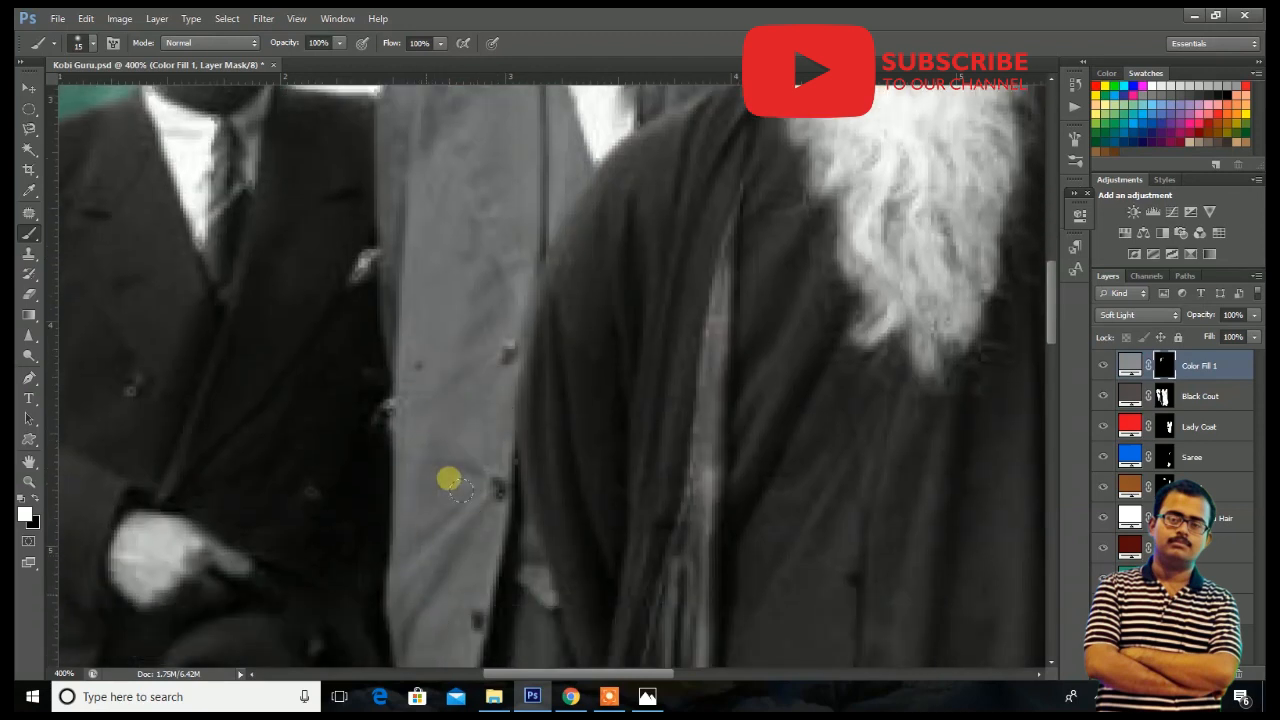
scroll(434, 471, down, 4)
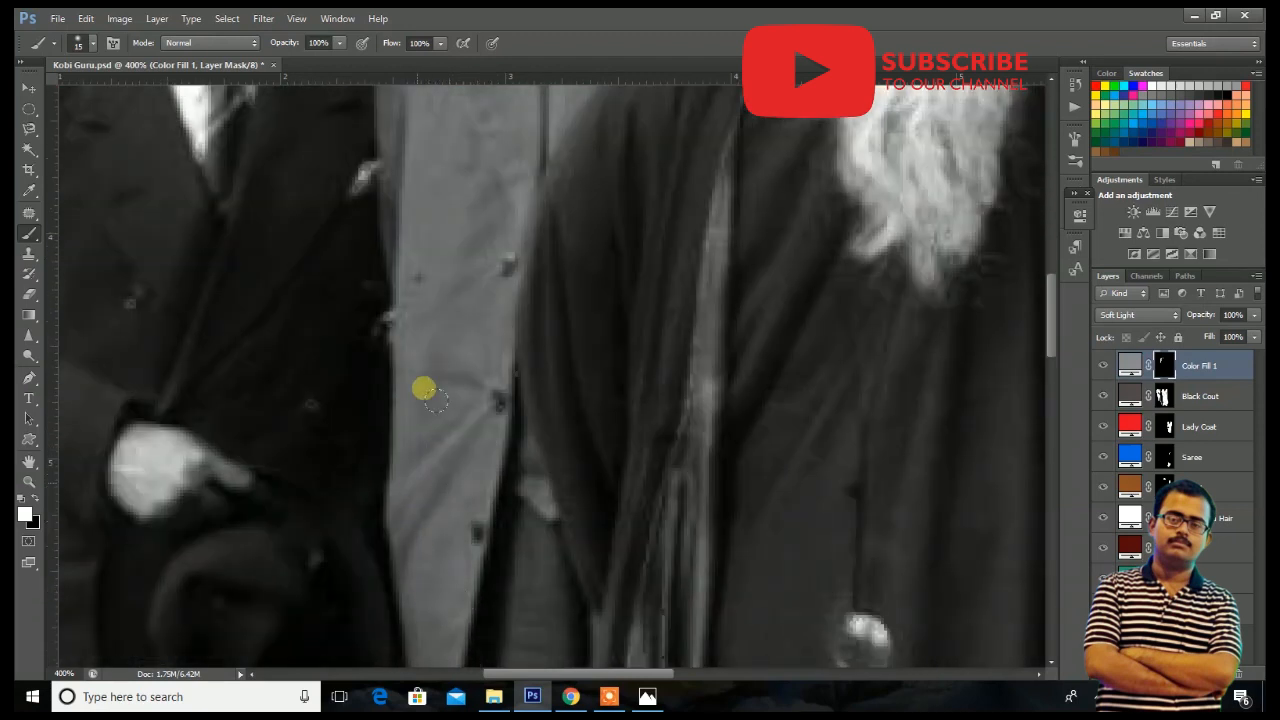
scroll(460, 280, down, 8)
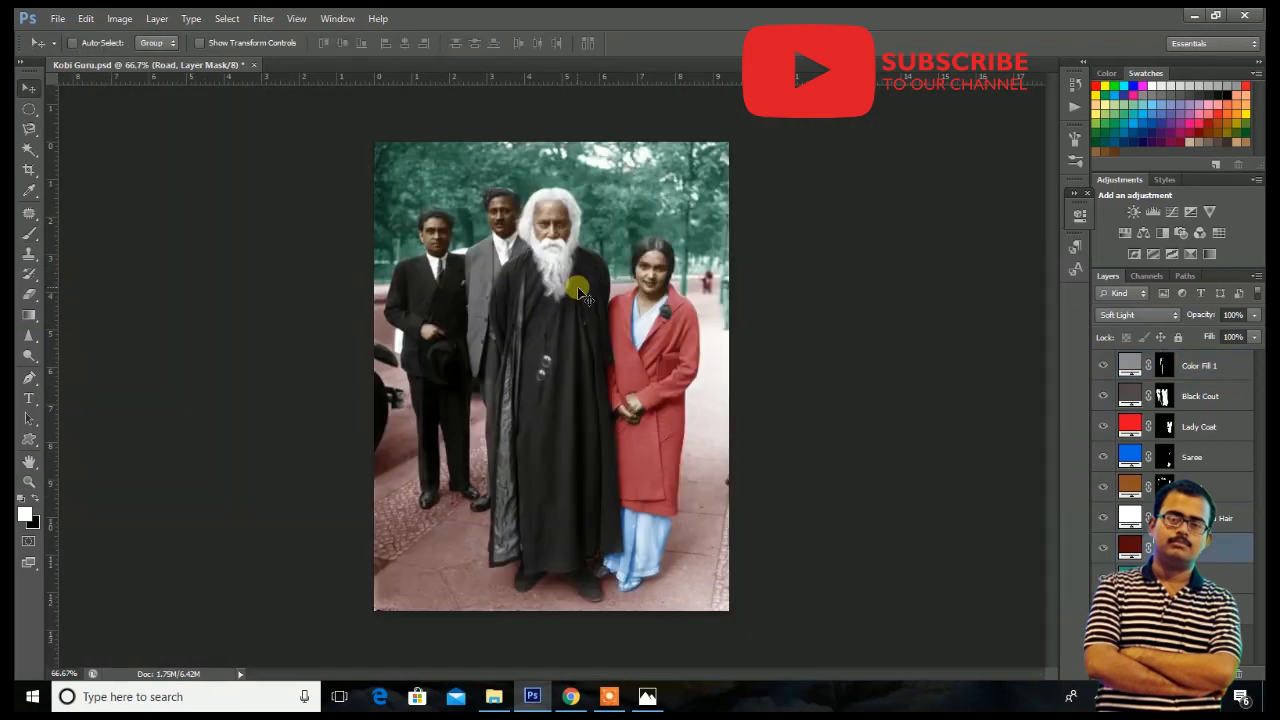
click(1177, 673)
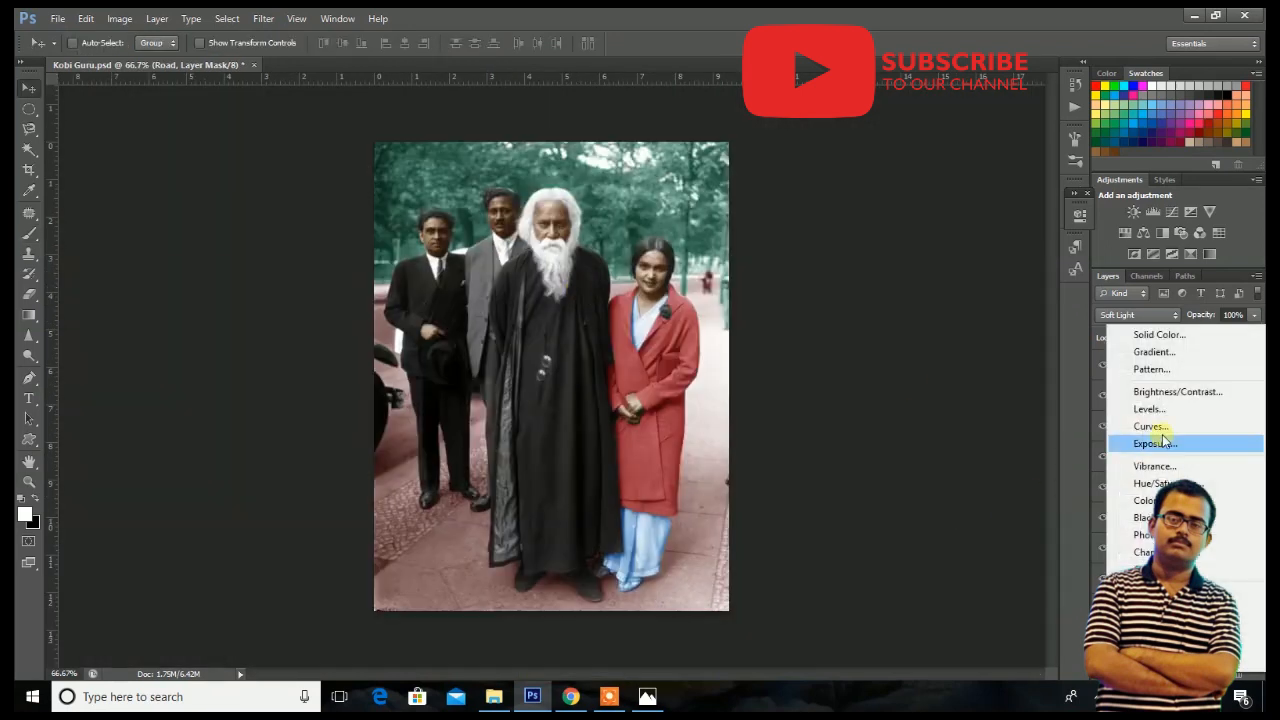
click(1160, 338)
click(992, 366)
mouse_move(992, 370)
mouse_down()
mouse_move(992, 381)
mouse_move(992, 352)
mouse_up()
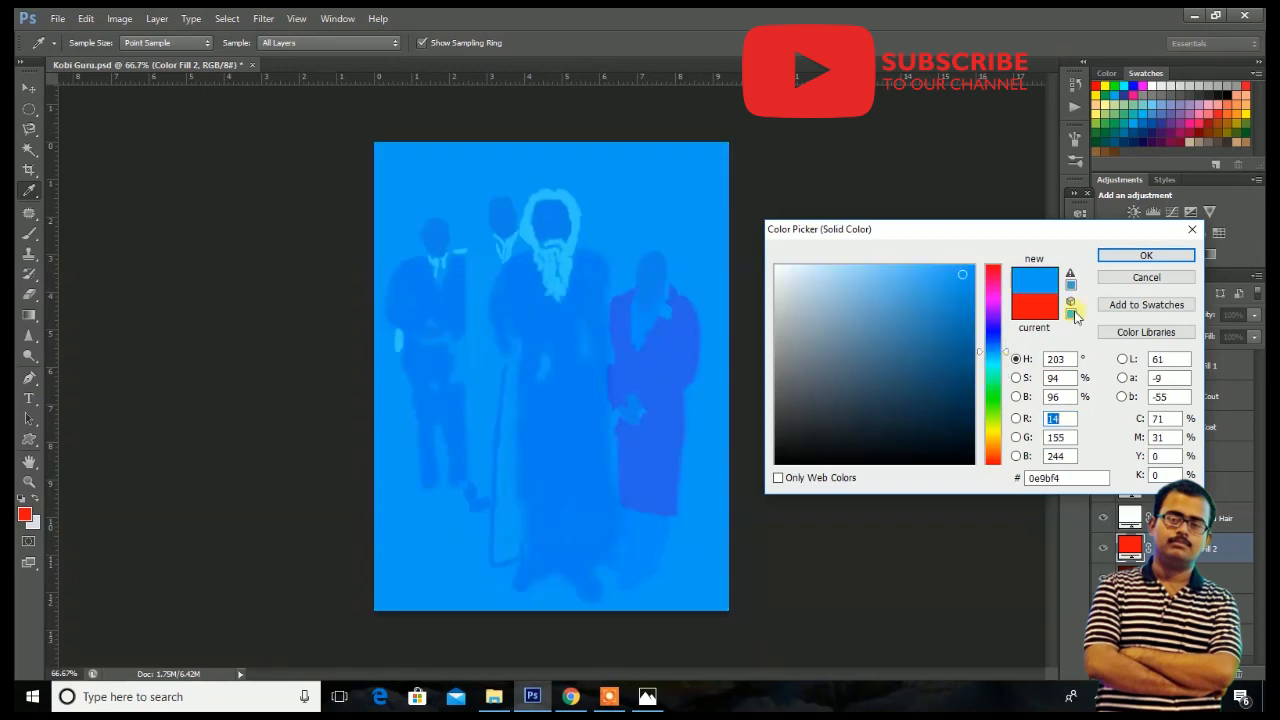
click(941, 271)
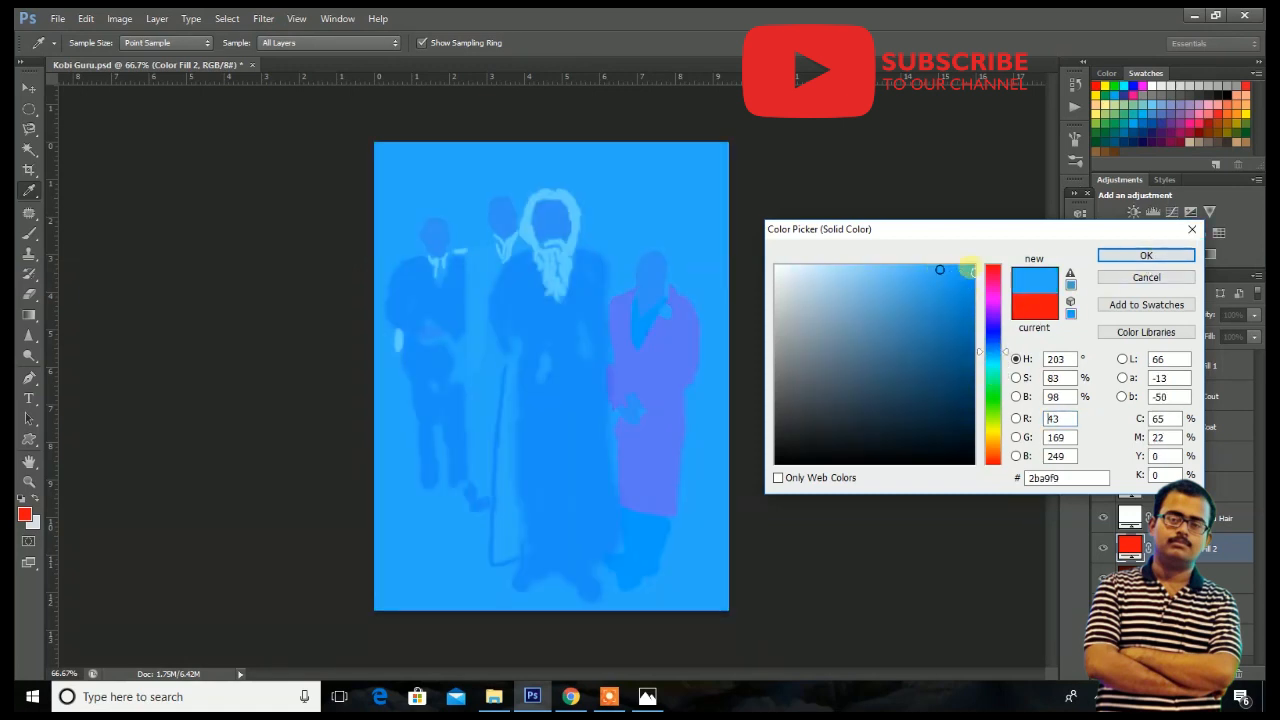
click(1133, 257)
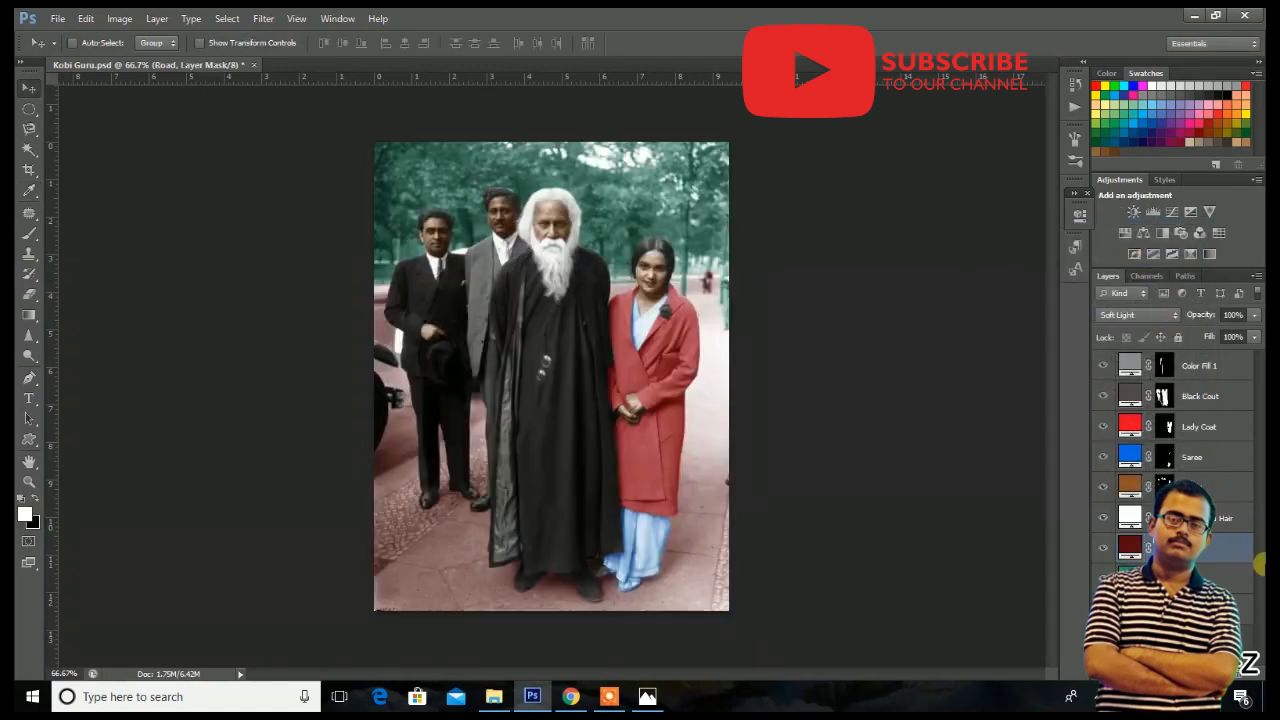
Add a pale blue Solid Color fill layer on top of the layer stack.
click(1180, 664)
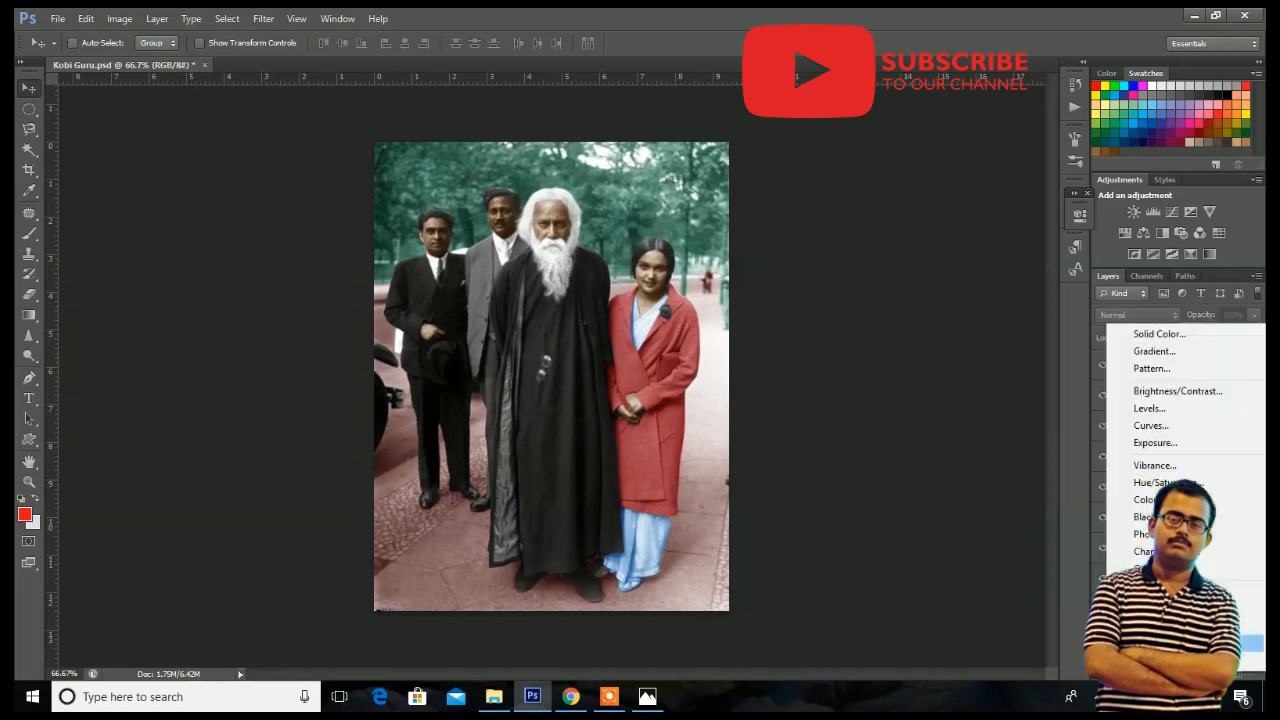
click(1174, 331)
click(992, 348)
mouse_move(936, 288)
mouse_down()
mouse_move(891, 266)
mouse_move(842, 268)
mouse_up()
click(1146, 256)
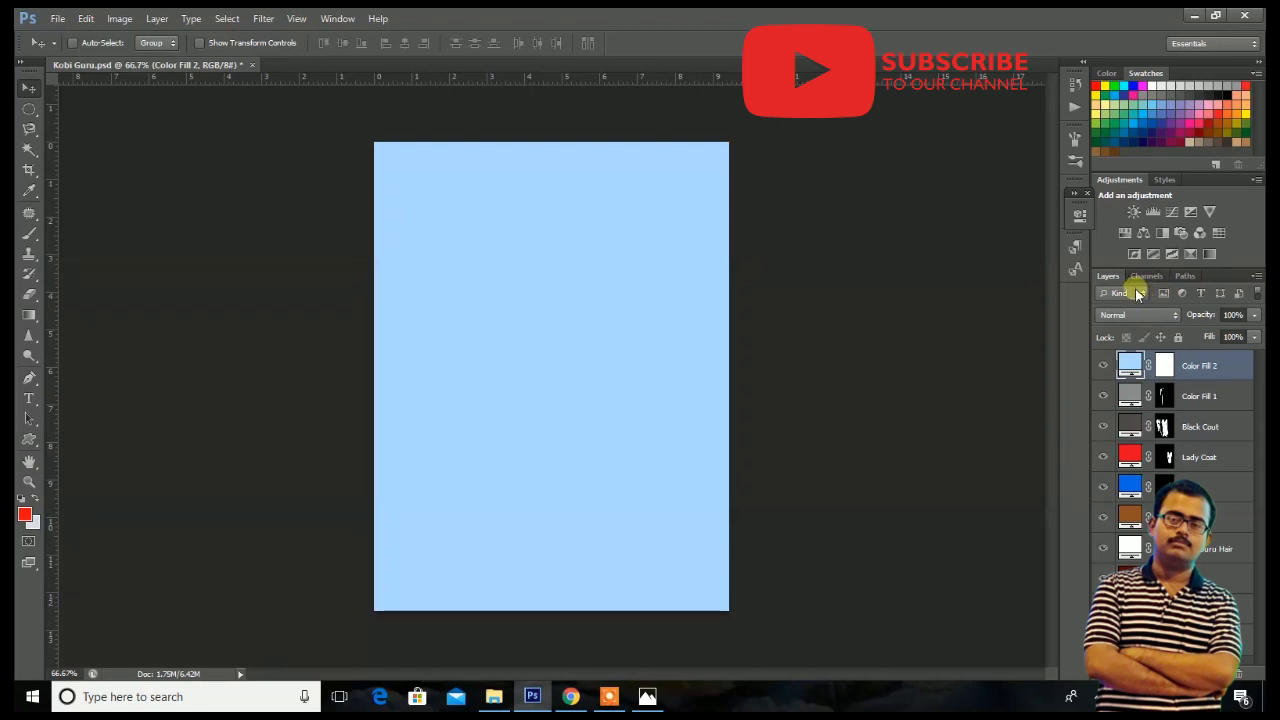
Set the pale blue fill layer to Soft Light and invert its mask to hide the tint.
click(1135, 314)
click(1124, 222)
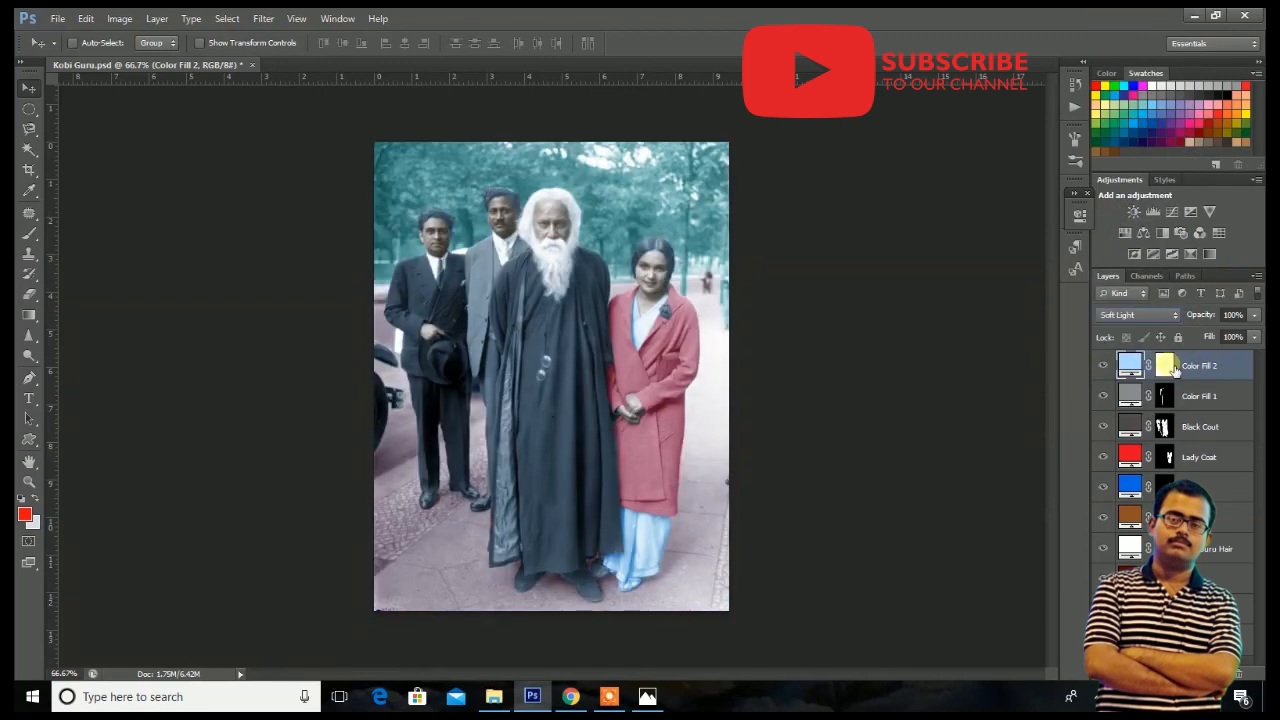
click(1164, 365)
key(ctrl+i)
Paint the pale blue tint over the bright sky gaps between the trees with a size 20 brush.
key(ctrl+plus)
key(ctrl+plus)
key(ctrl+plus)
drag(655, 160, 622, 580)
drag(700, 150, 683, 434)
key(b)
click(723, 443)
key(ctrl+z)
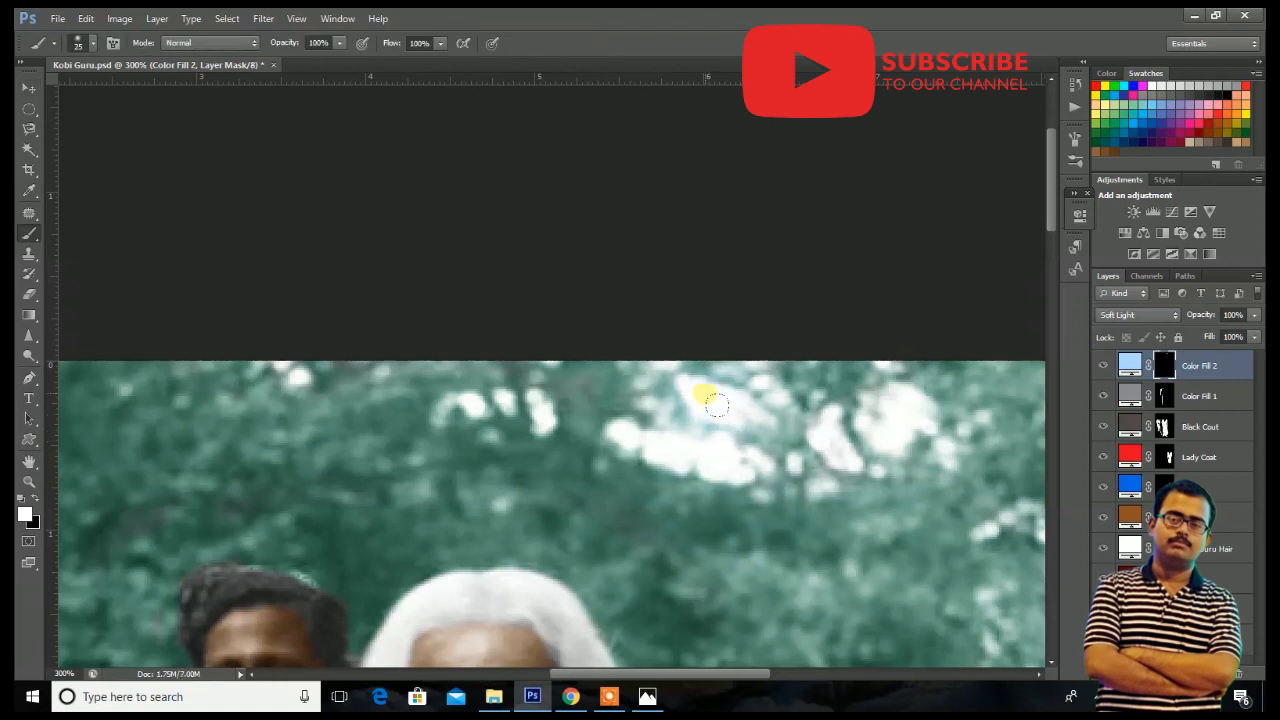
drag(706, 457, 716, 474)
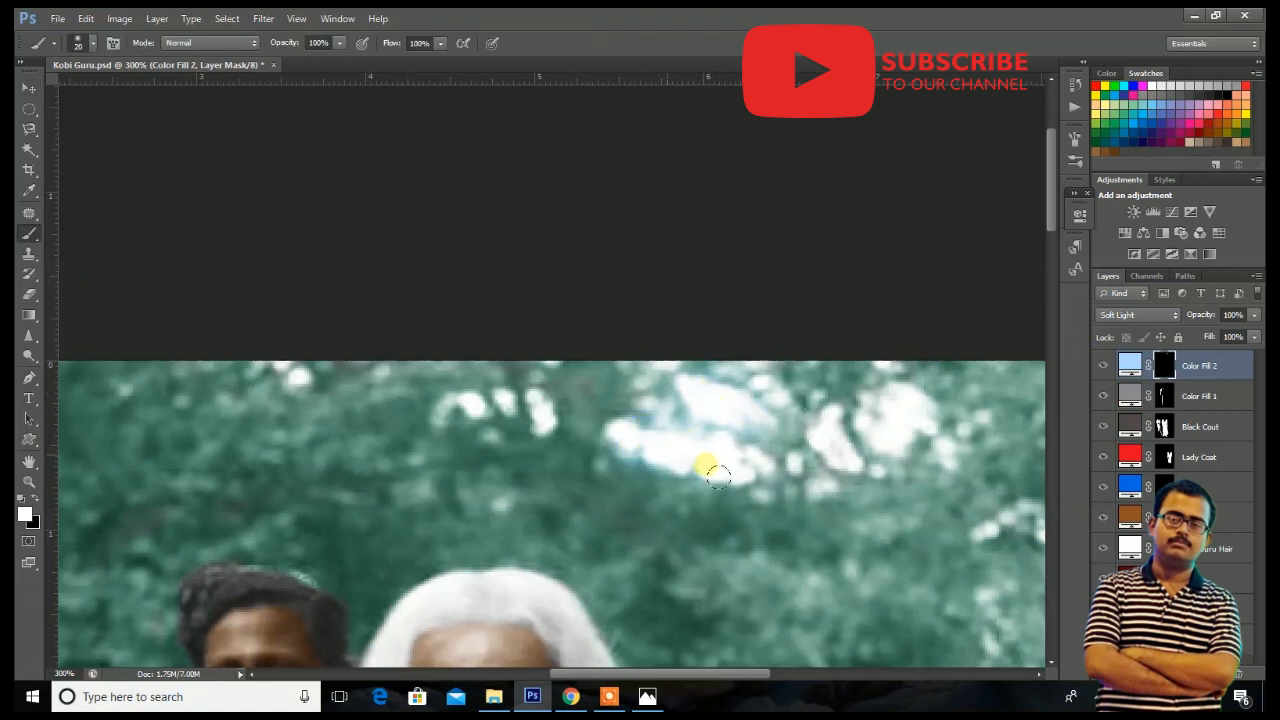
drag(557, 427, 489, 412)
mouse_move(739, 392)
mouse_down()
mouse_move(865, 431)
mouse_move(848, 438)
mouse_move(930, 397)
mouse_move(917, 420)
mouse_move(902, 387)
mouse_move(928, 428)
mouse_move(716, 400)
mouse_move(713, 378)
mouse_move(549, 420)
mouse_up()
drag(322, 367, 370, 374)
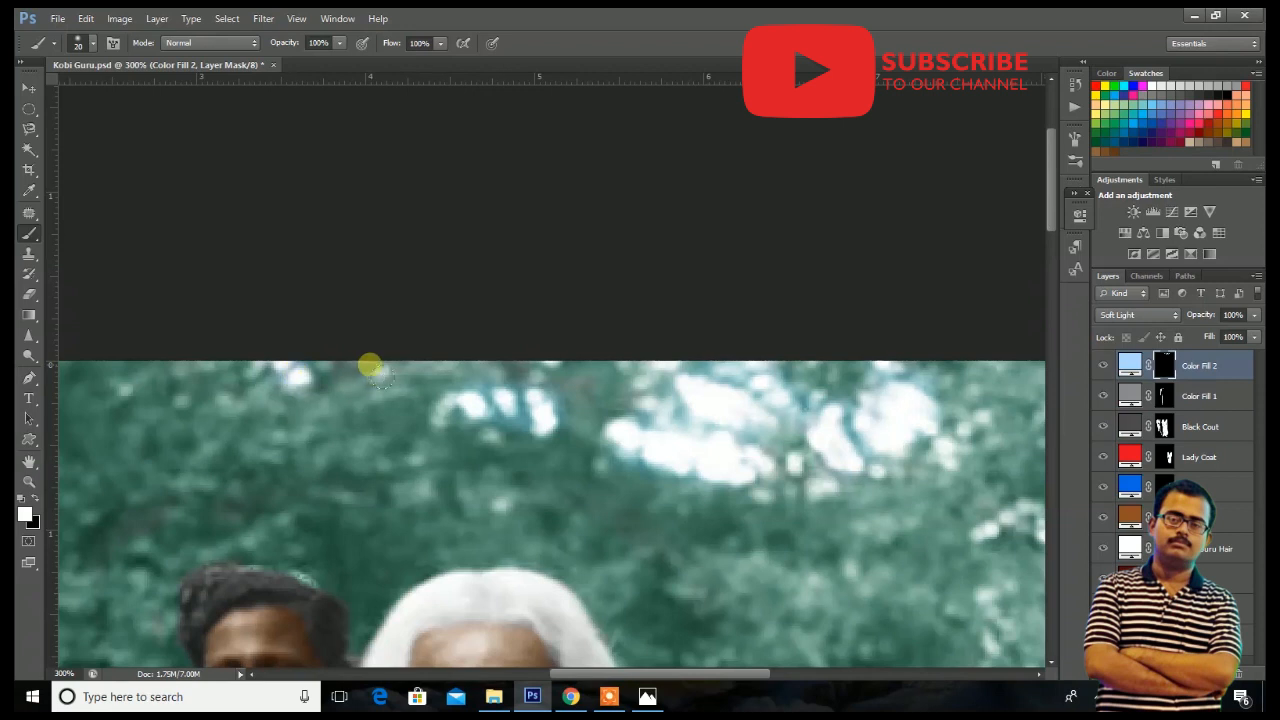
Rename the pale blue fill layer "SKy" and show the whole photo.
key(ctrl+minus)
key(ctrl+minus)
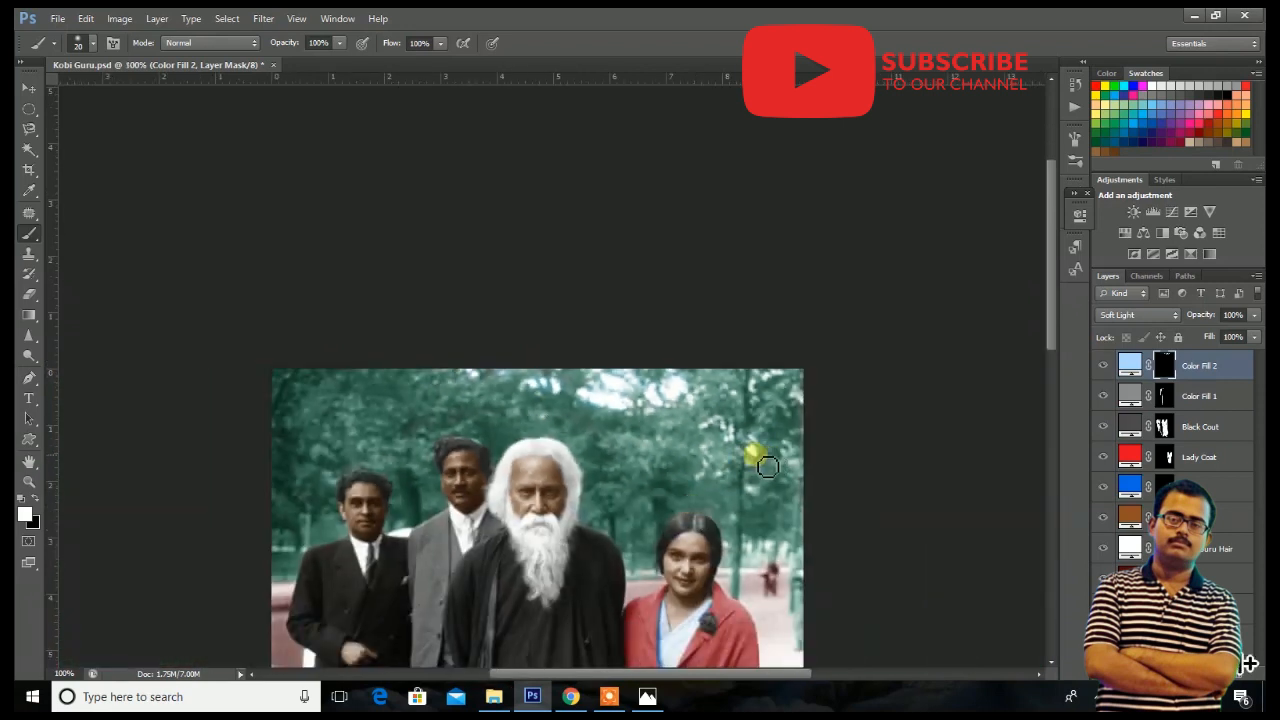
click(1232, 365)
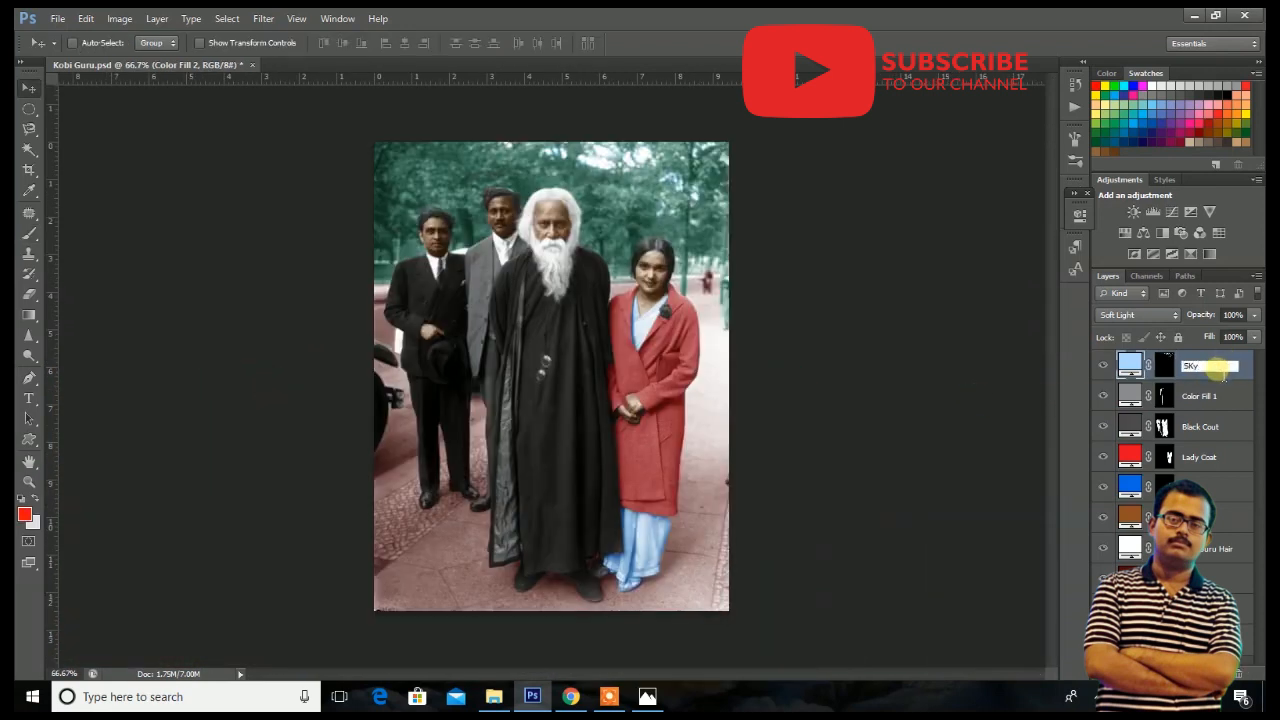
text(SKy)
click(953, 355)
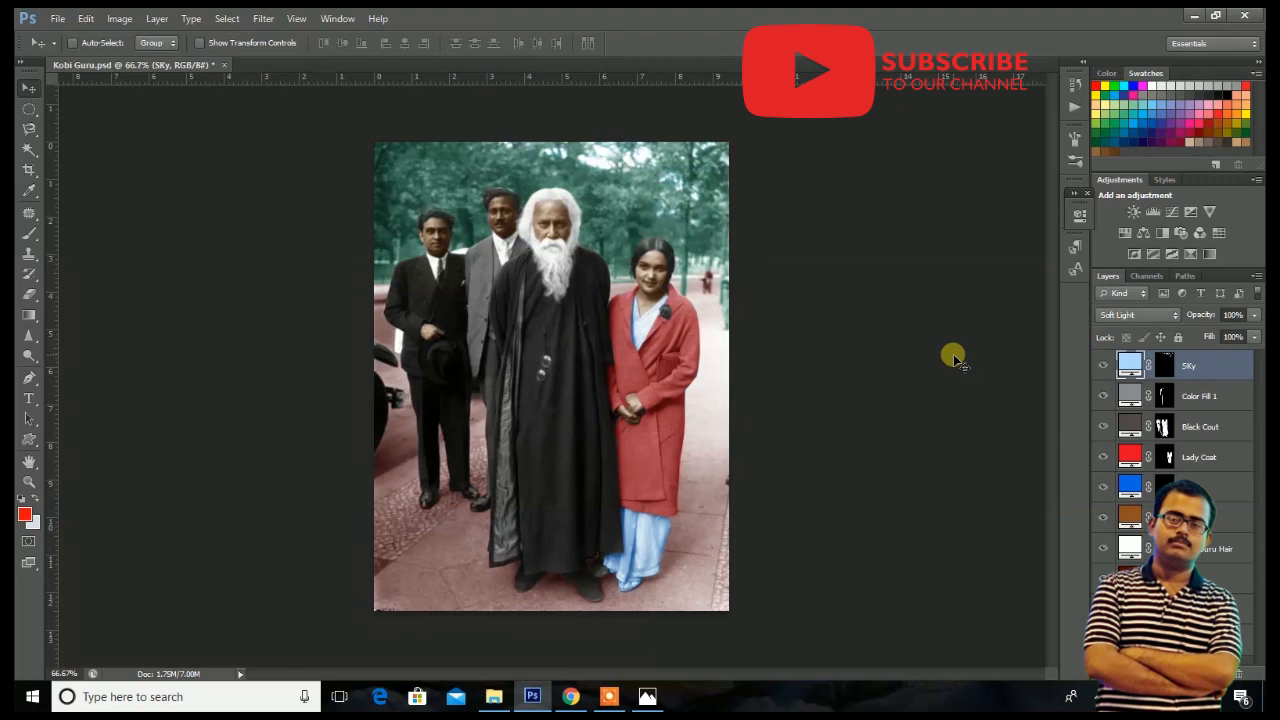
key(ctrl+0)
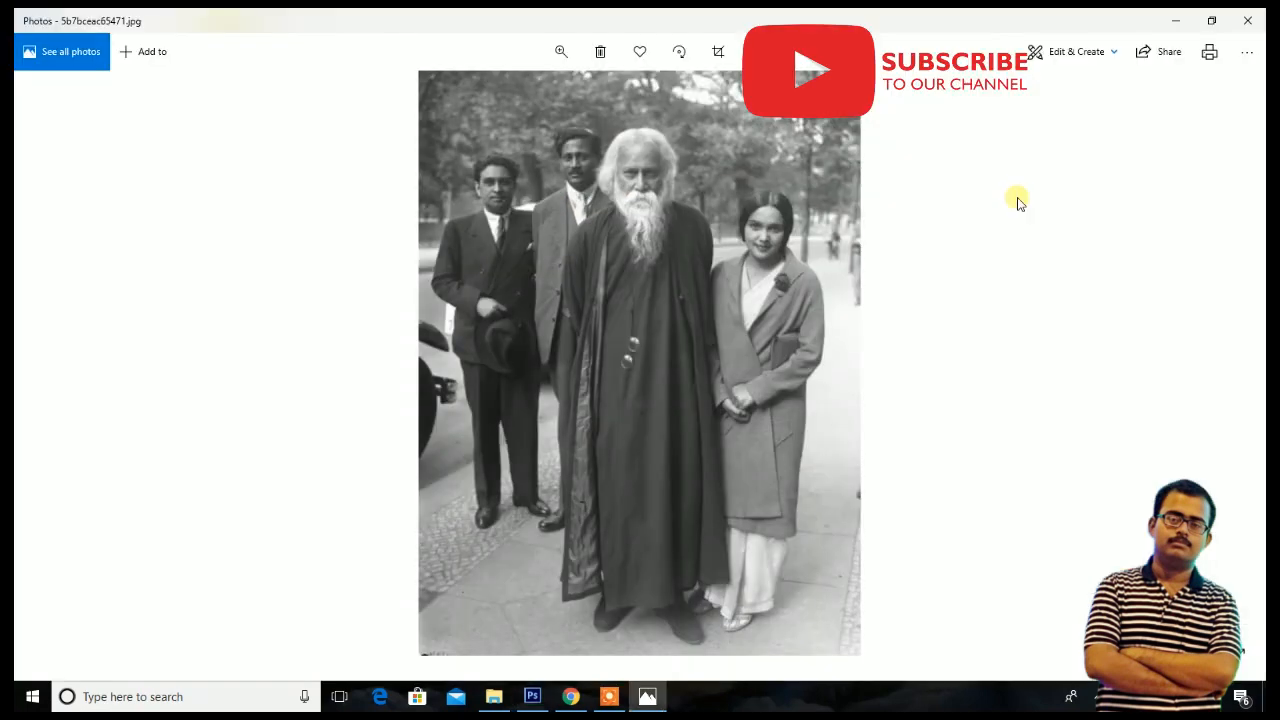
In the Photos app, compare the original black-and-white picture with the colorized Kobi Guru.jpg.
key(Right)
key(Left)
key(Right)
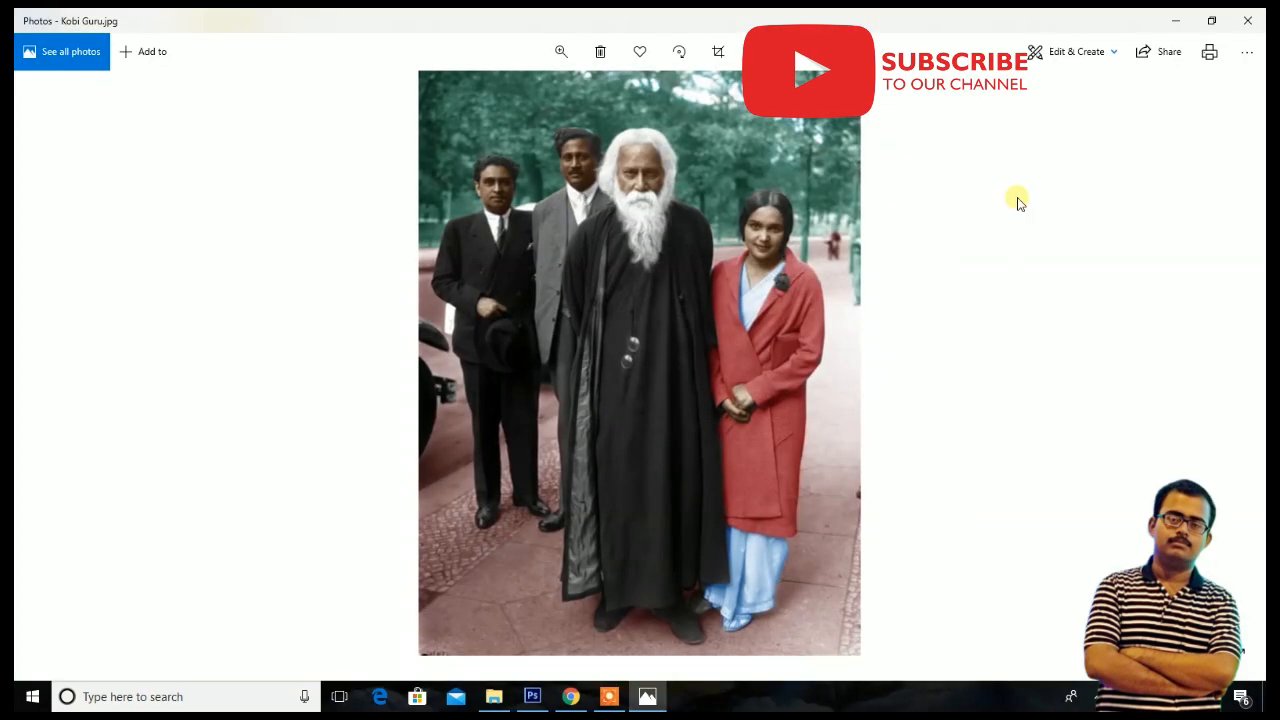